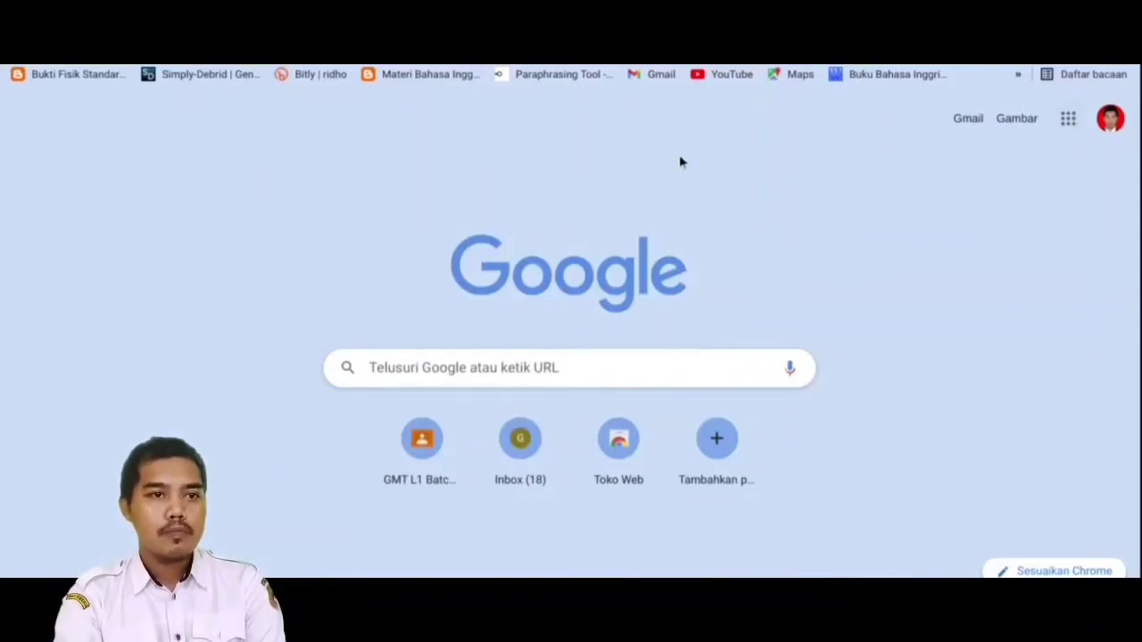
click(344, 62)
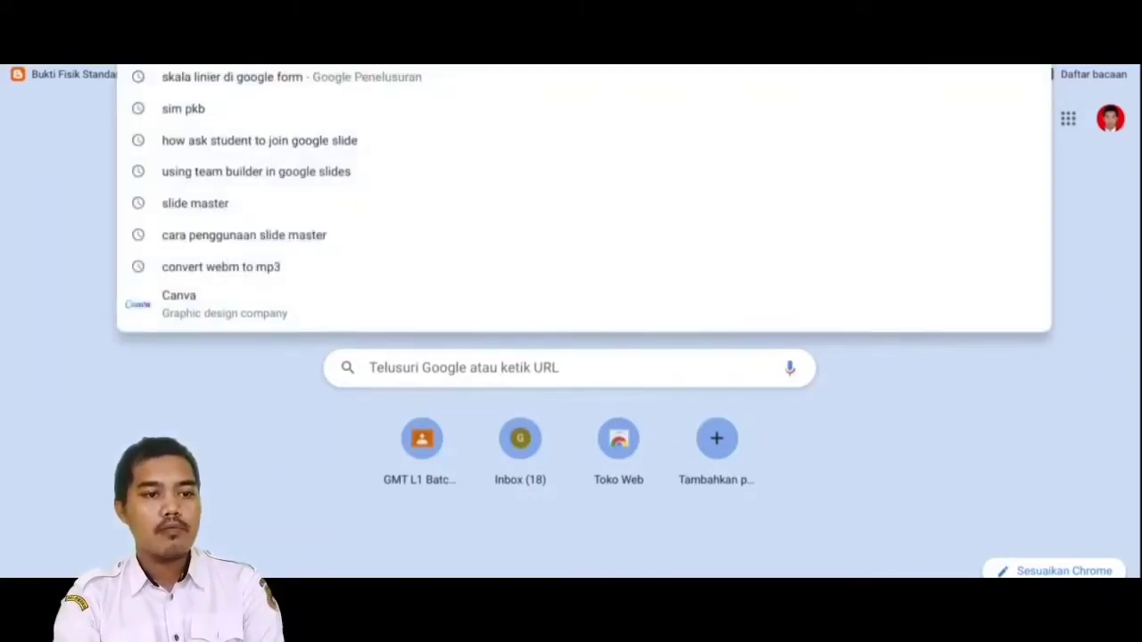
text(fo)
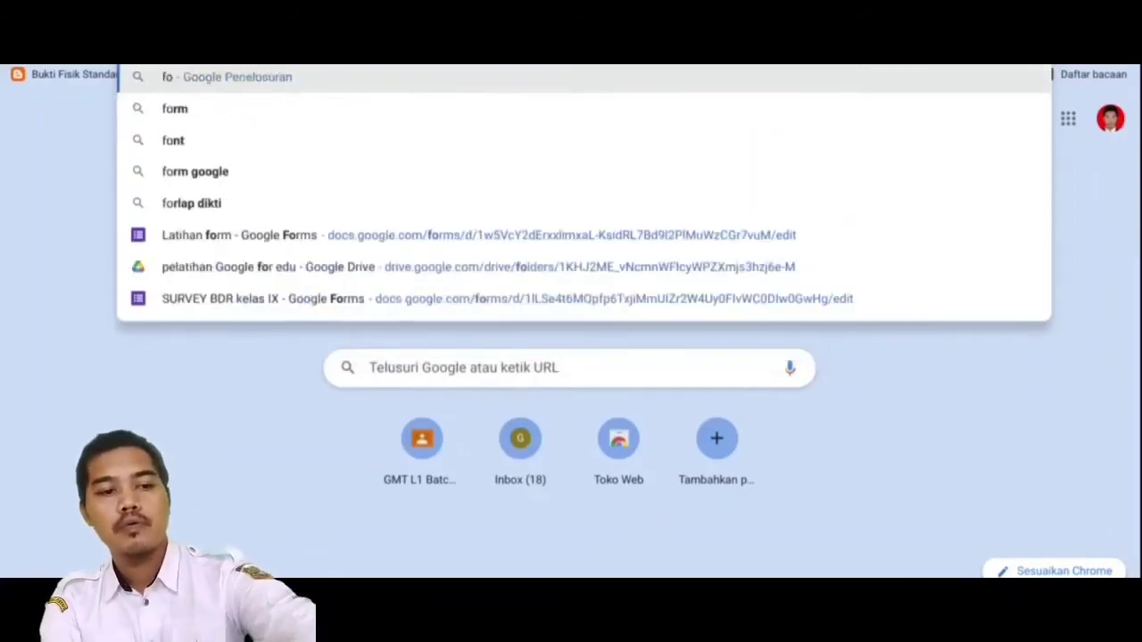
text(rm)
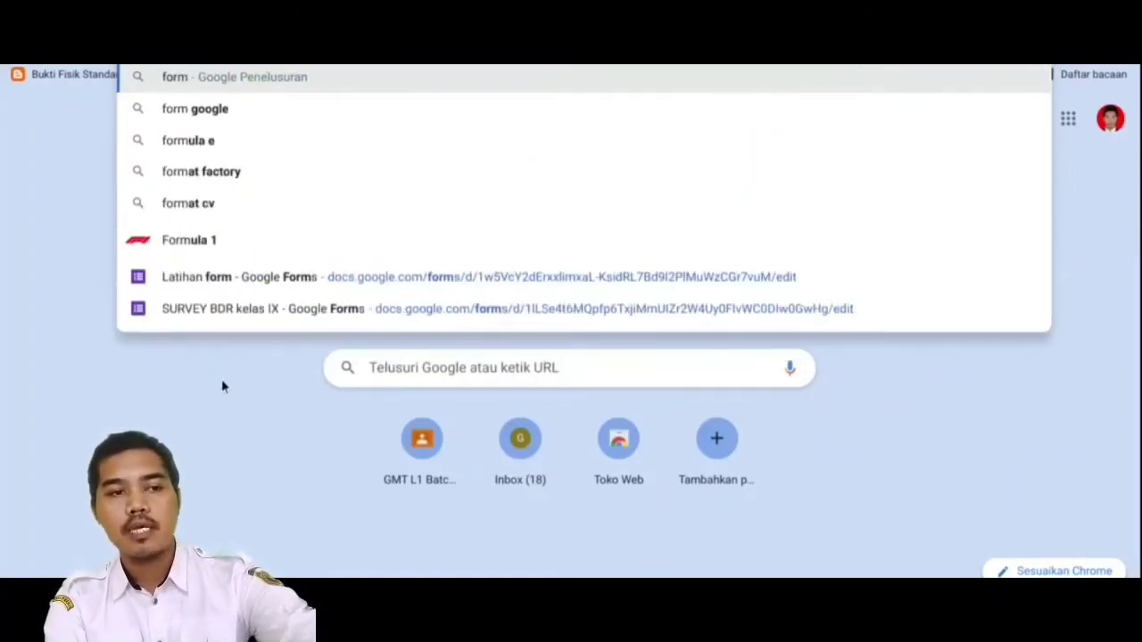
click(223, 385)
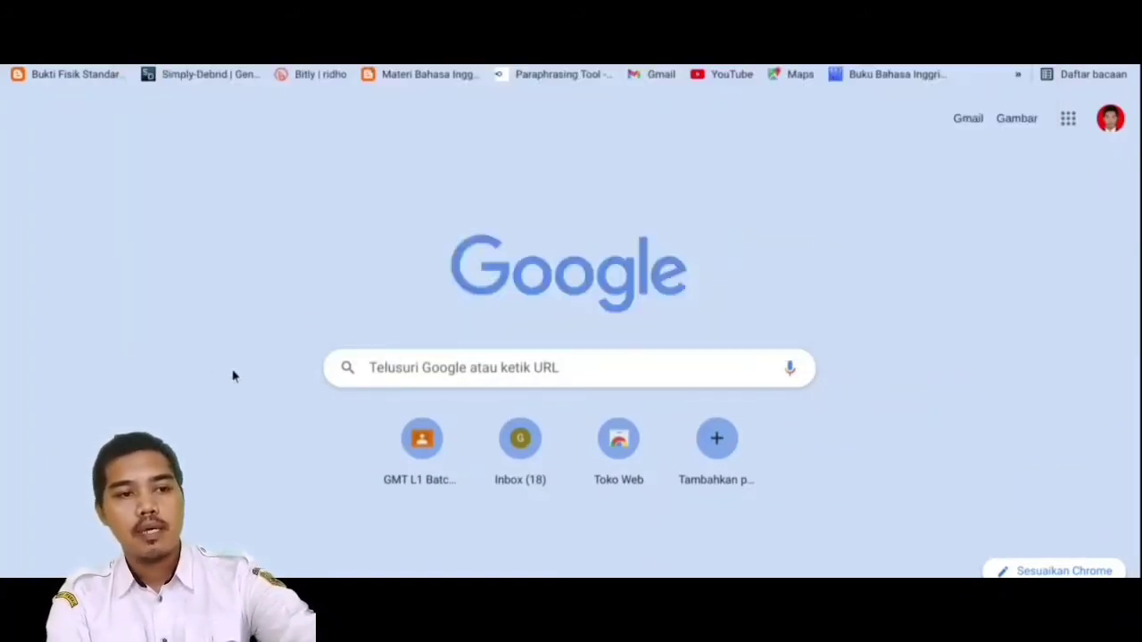
Open Google Drive and go into the "pelatihan Google for edu" folder in My Drive
click(1069, 122)
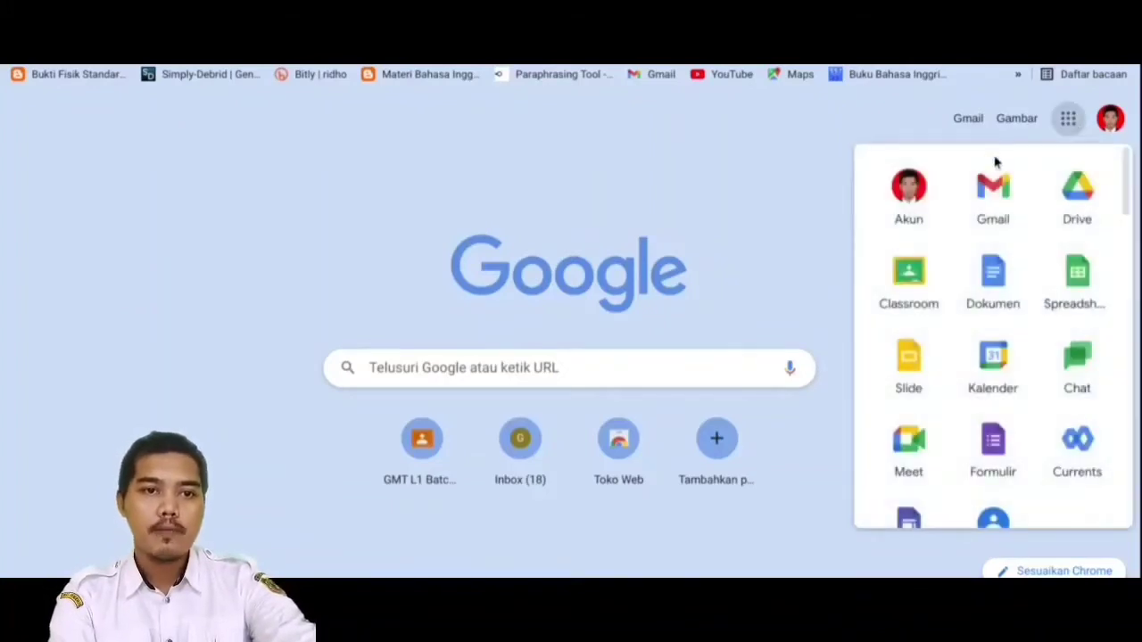
click(1076, 196)
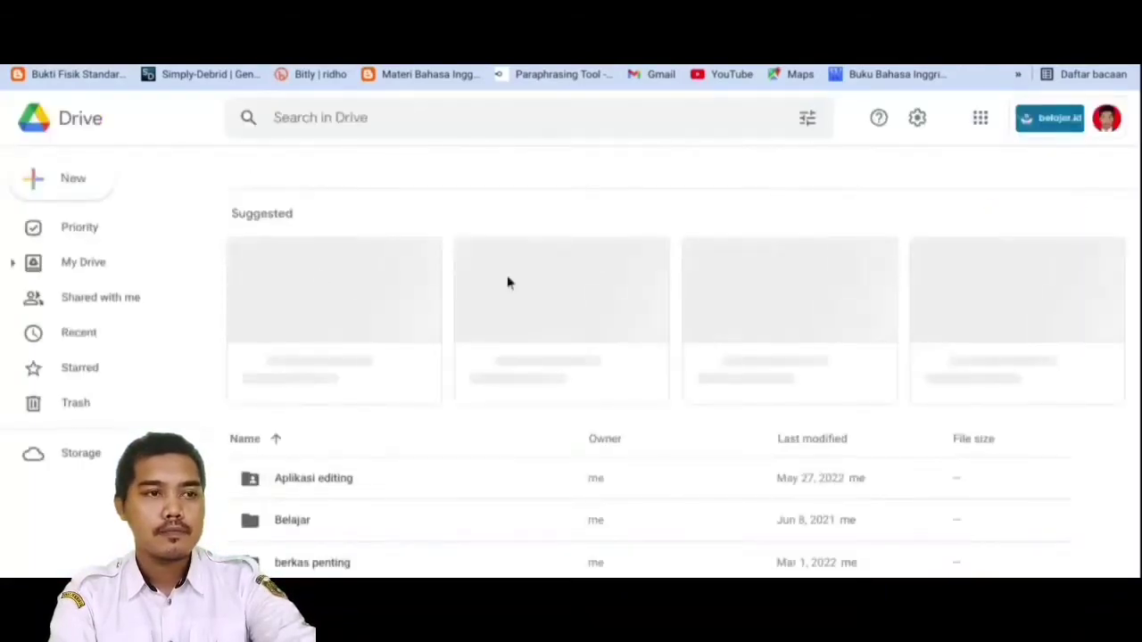
scroll(745, 213, down, 1)
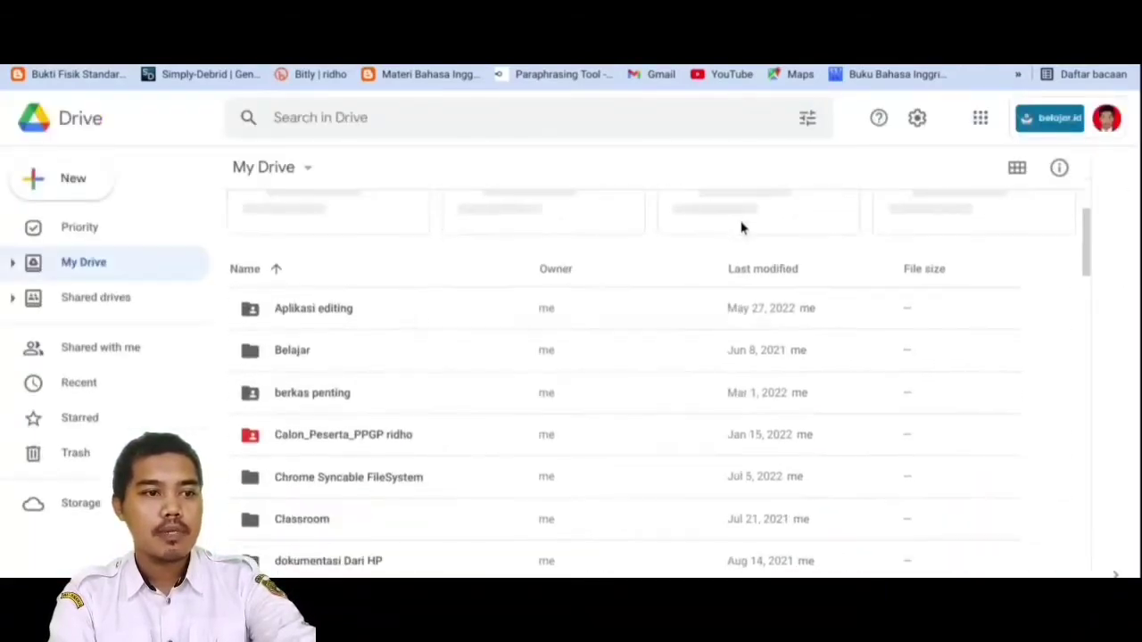
scroll(485, 245, down, 2)
scroll(750, 325, down, 1)
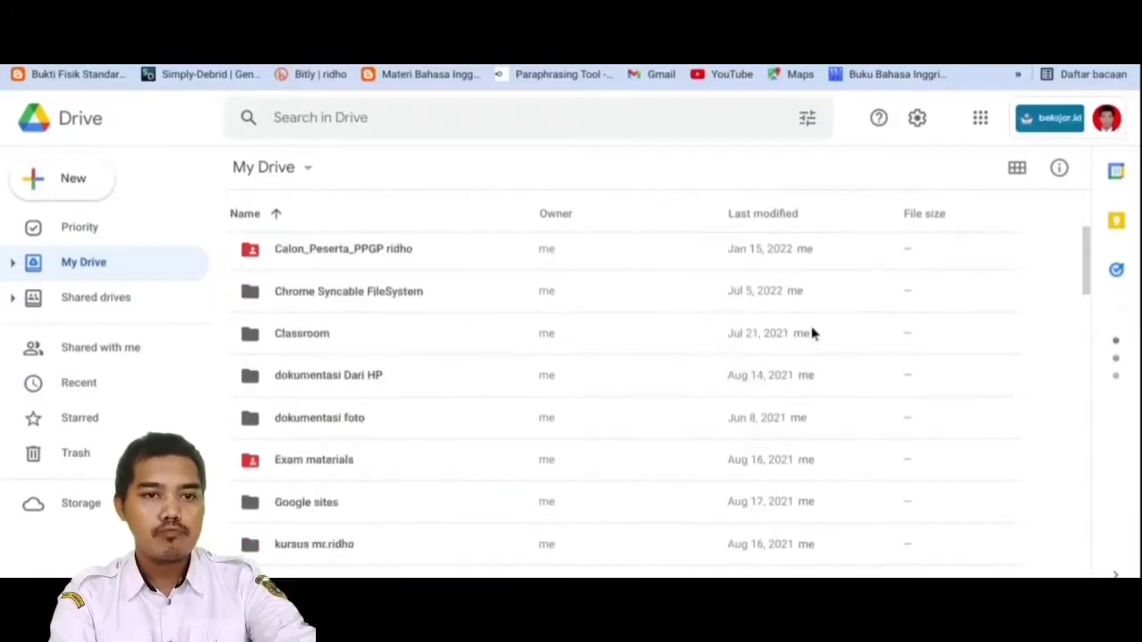
scroll(1070, 302, up, 1)
drag(1086, 291, 1061, 362)
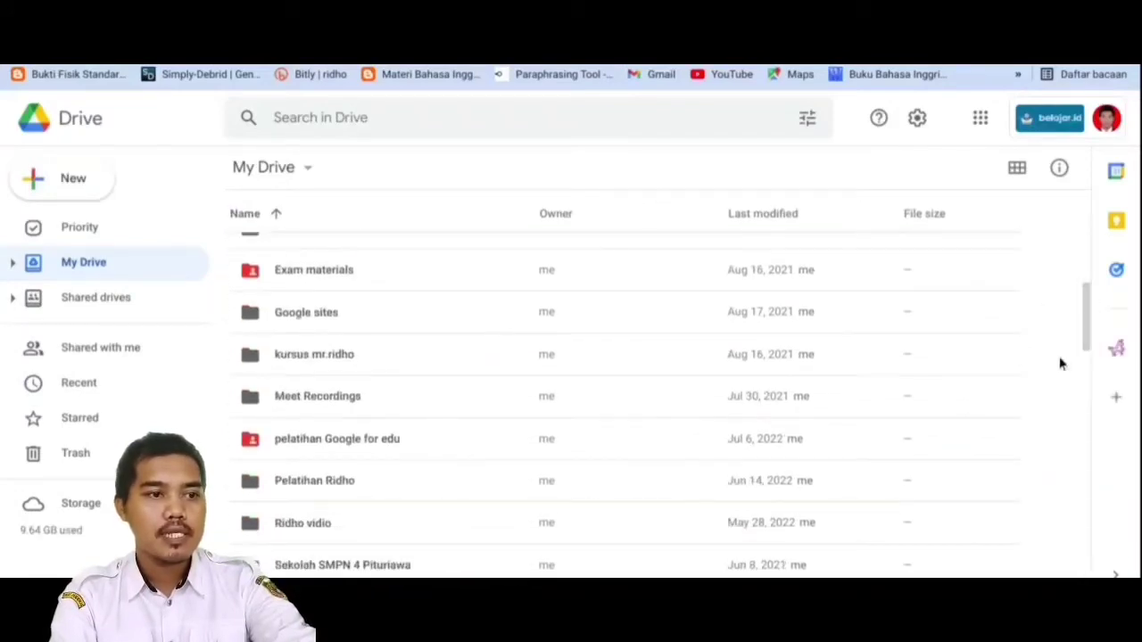
click(350, 446)
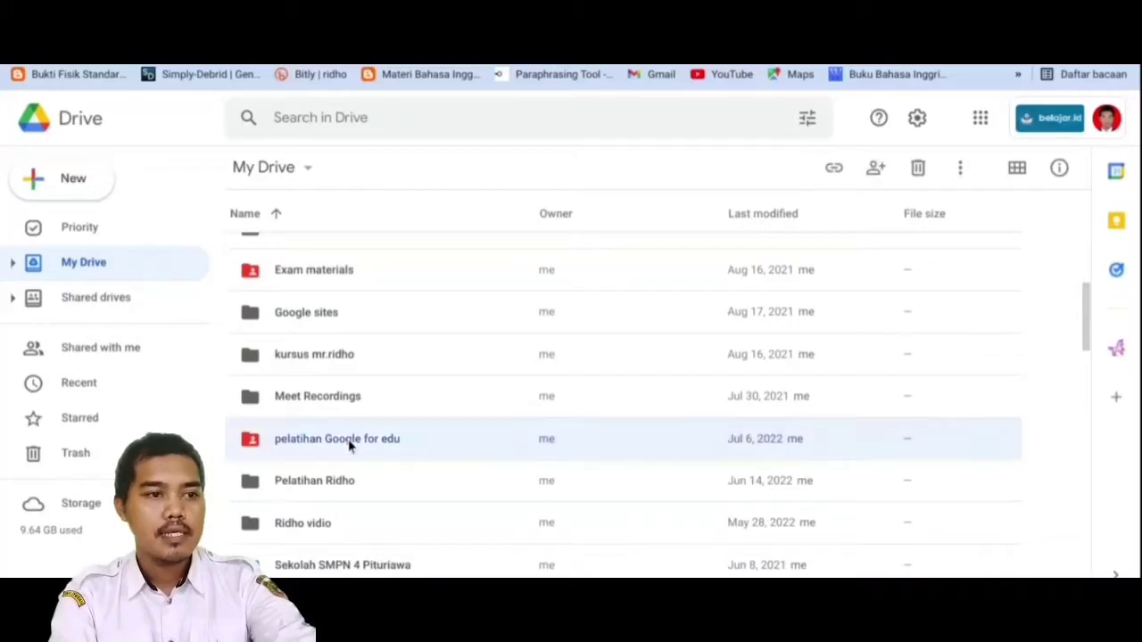
double_click(418, 433)
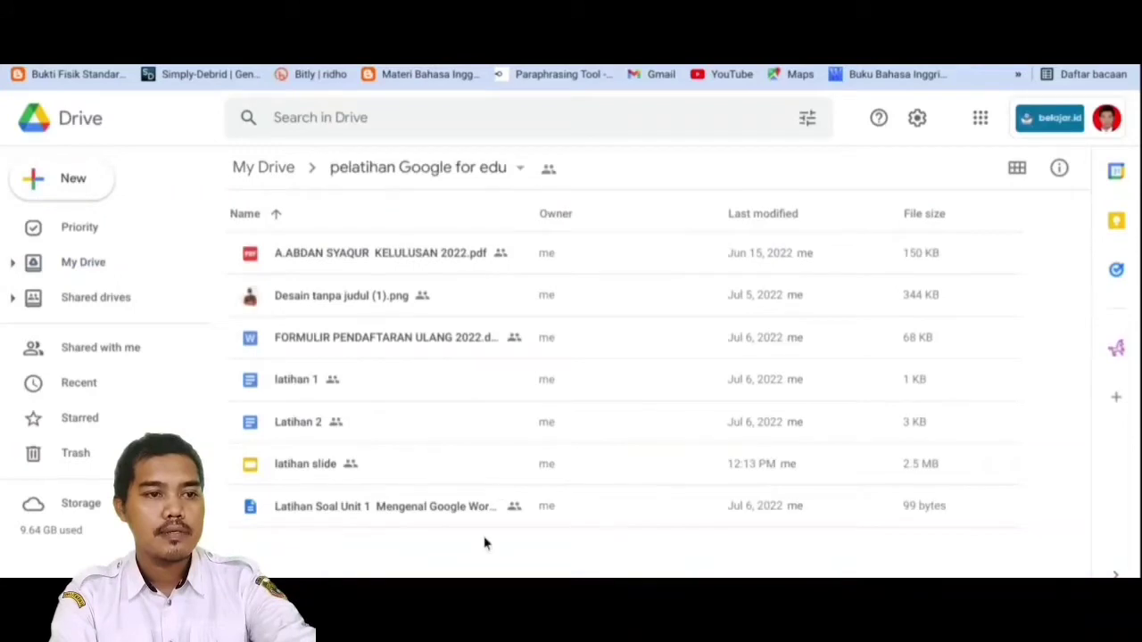
right_click(355, 546)
click(303, 538)
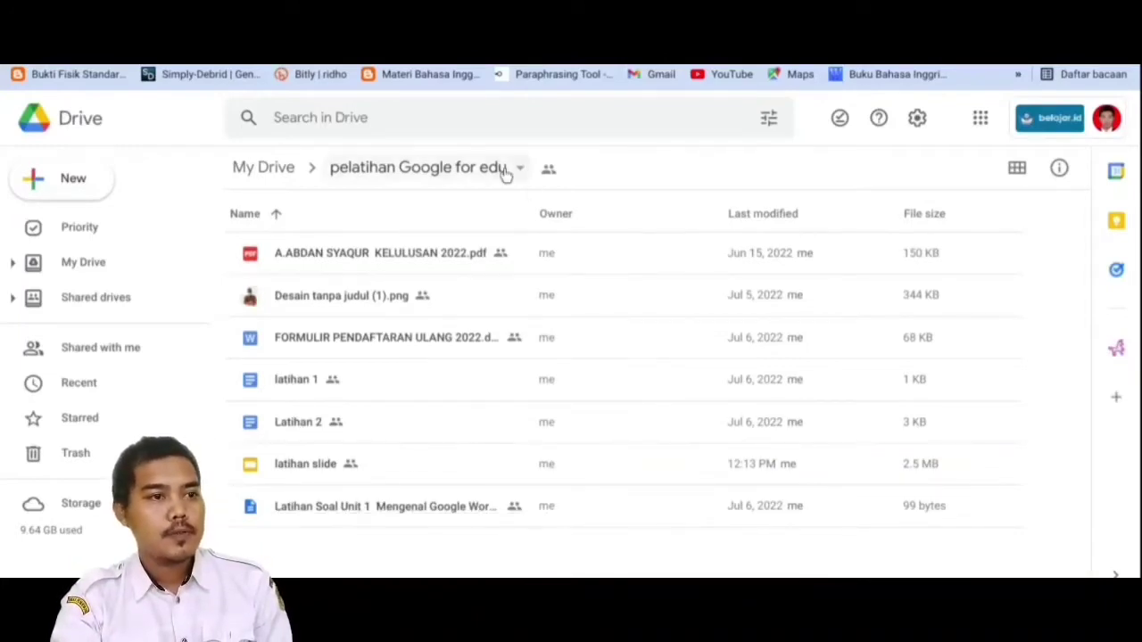
click(103, 187)
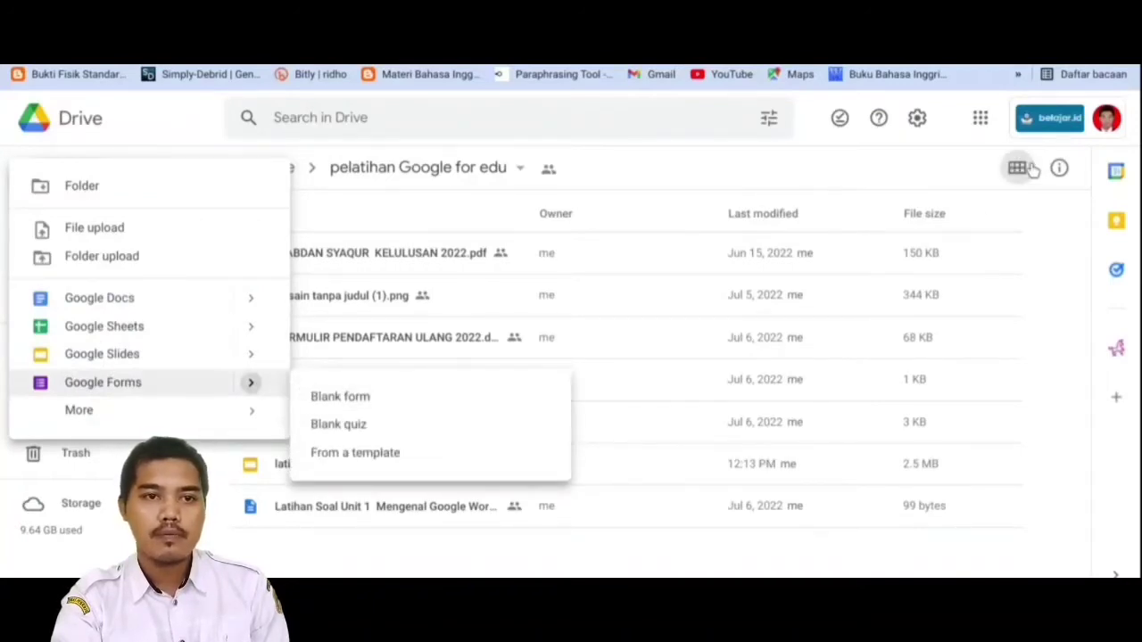
click(980, 118)
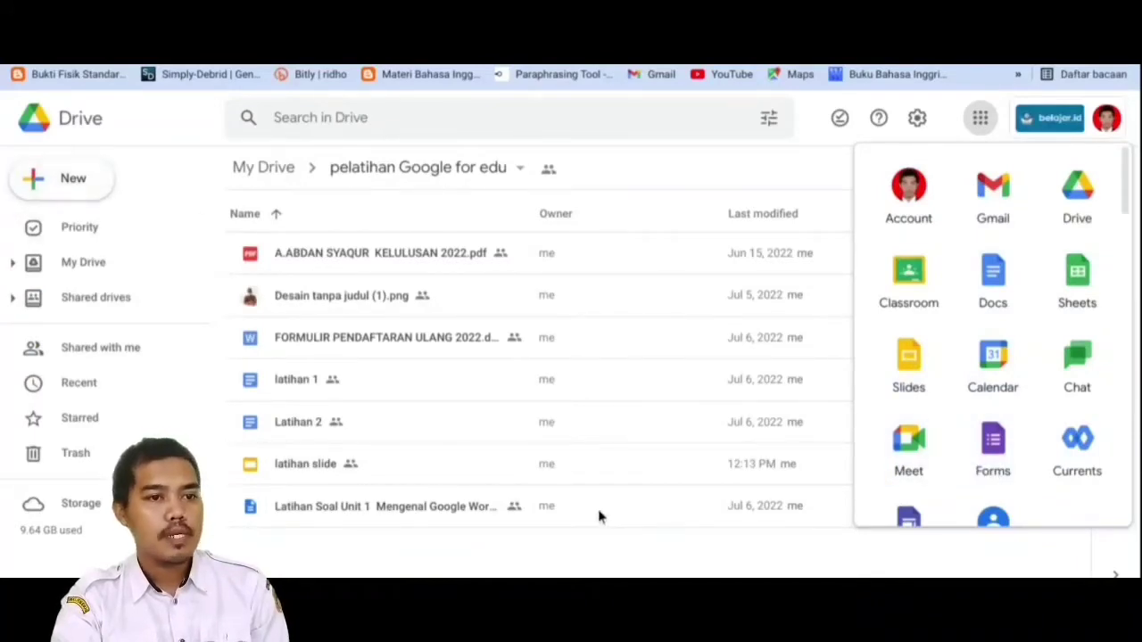
Create a blank Google Forms quiz in the "pelatihan Google for edu" folder
click(74, 185)
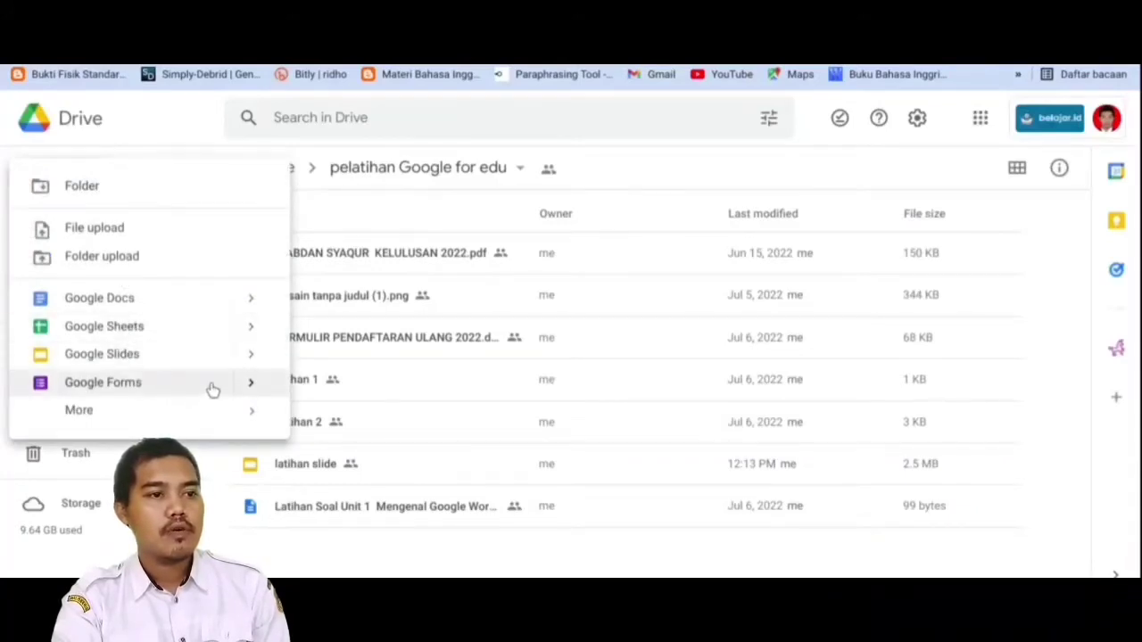
mouse_move(253, 388)
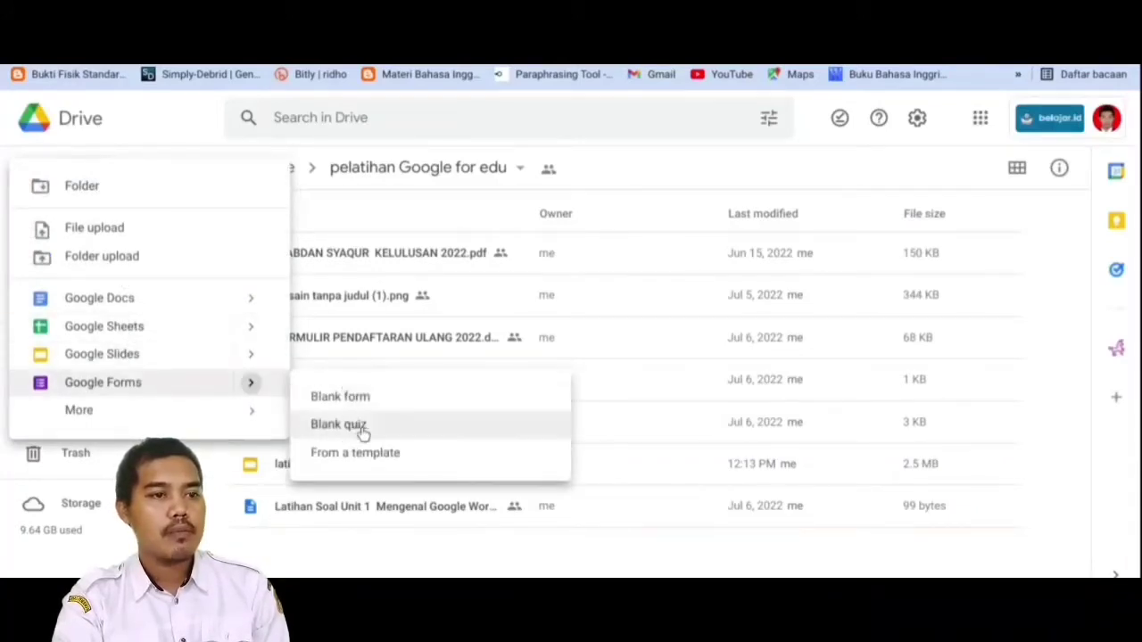
click(372, 431)
click(700, 393)
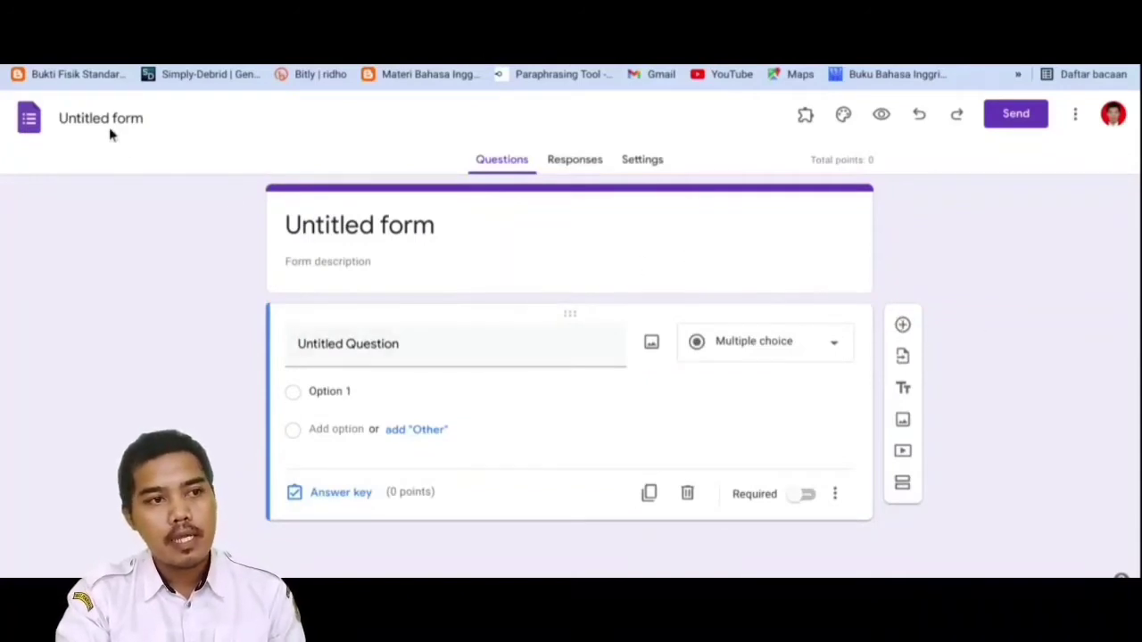
Name the form "Latihan Form" and apply the same name as its title
click(134, 121)
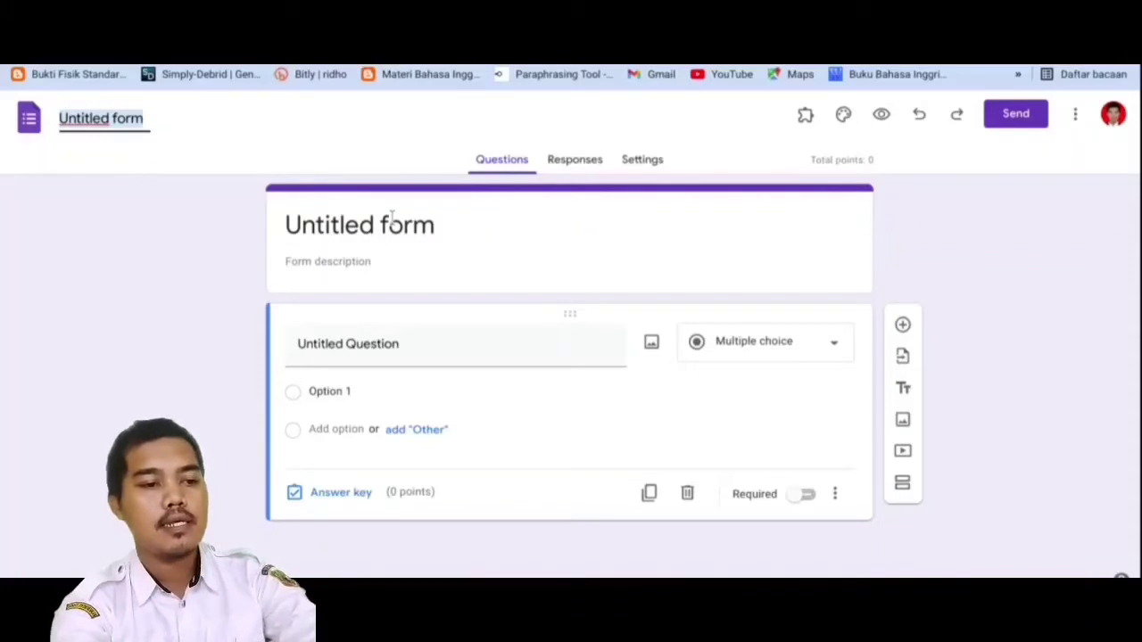
text(Latiha)
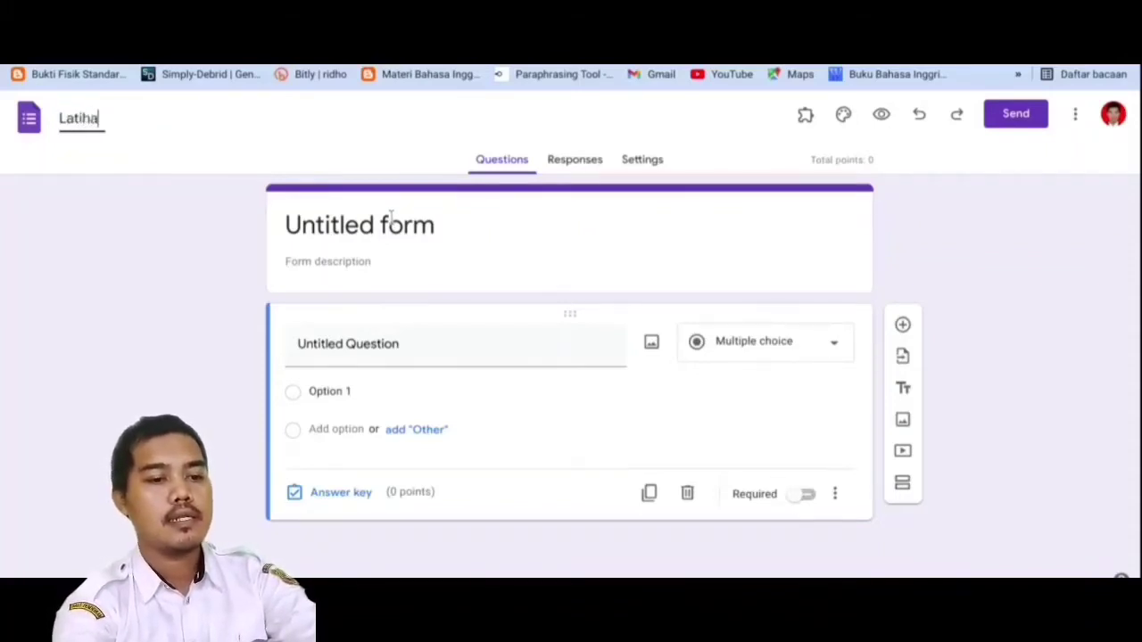
text(n)
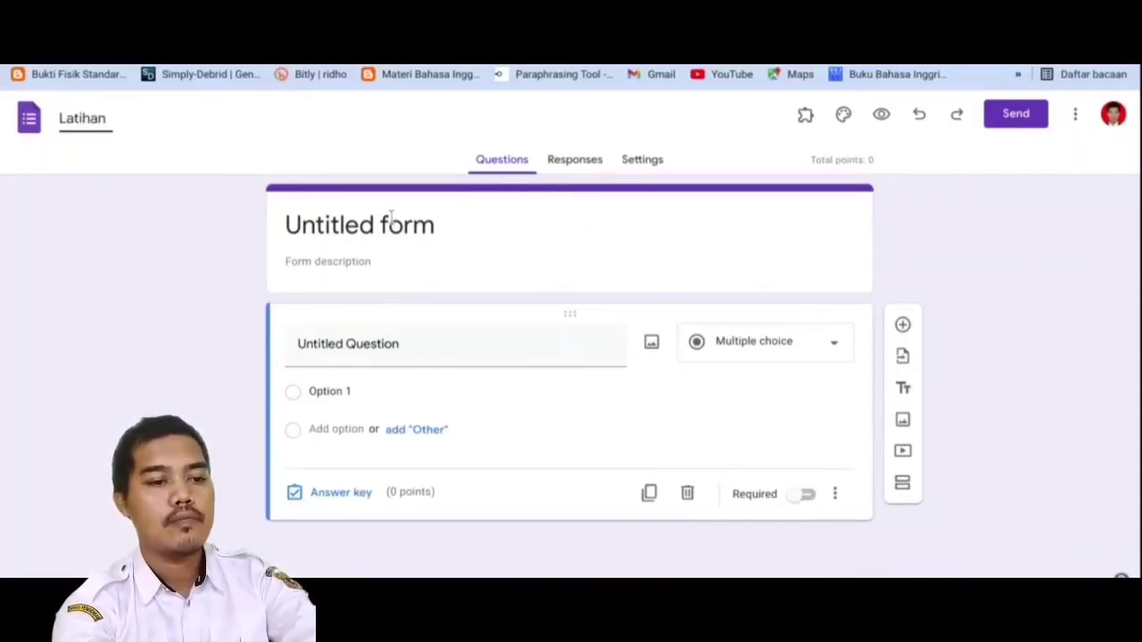
text( Form)
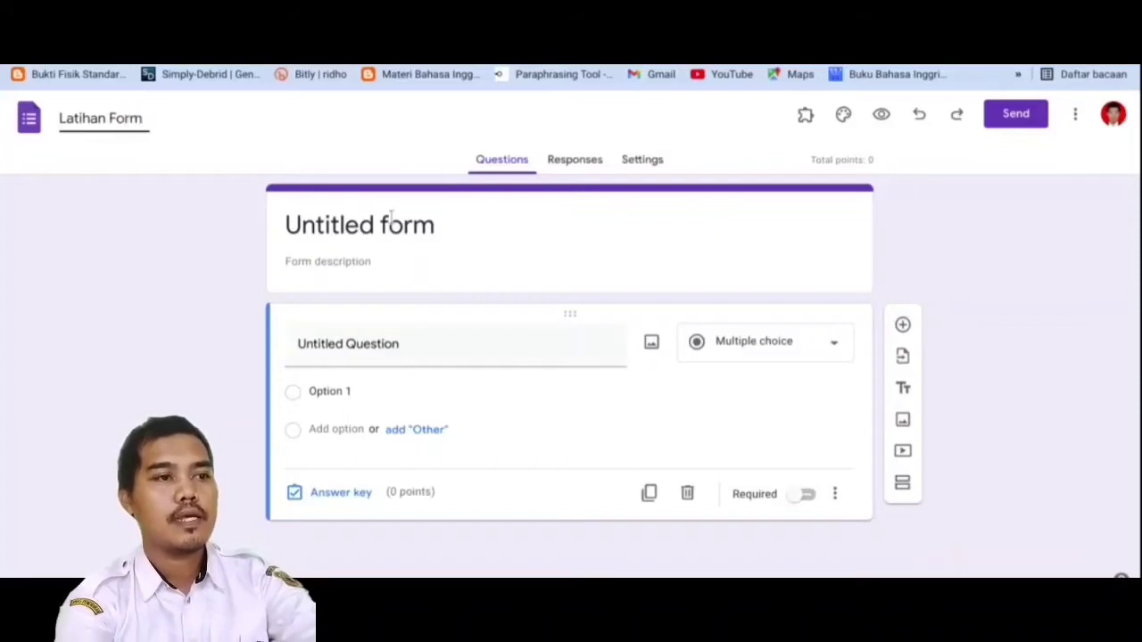
click(305, 256)
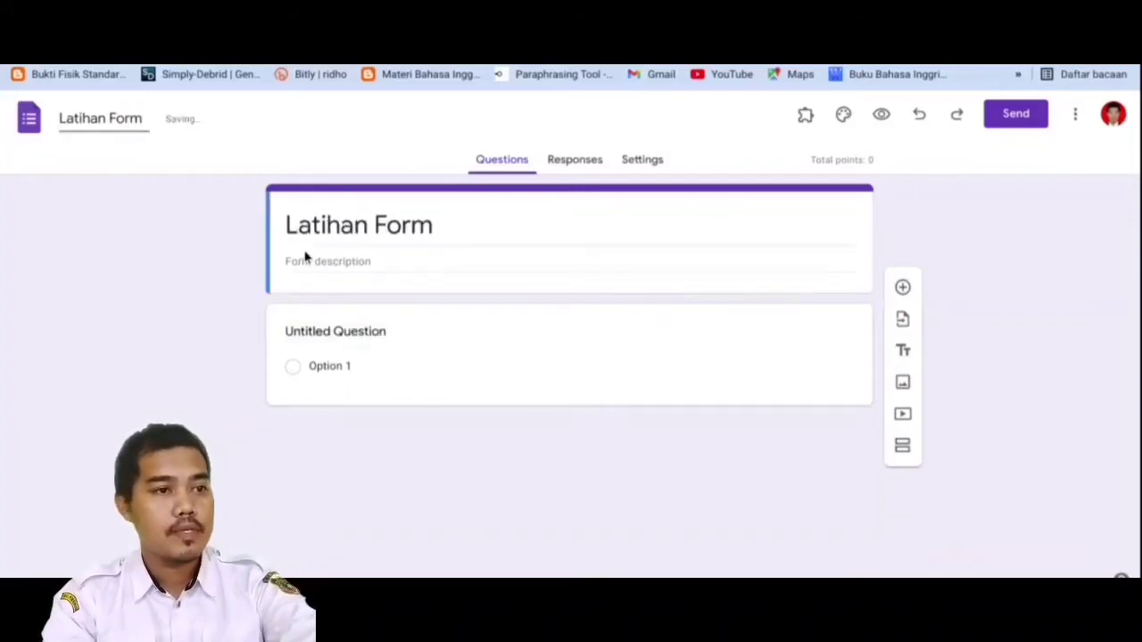
click(312, 229)
click(469, 256)
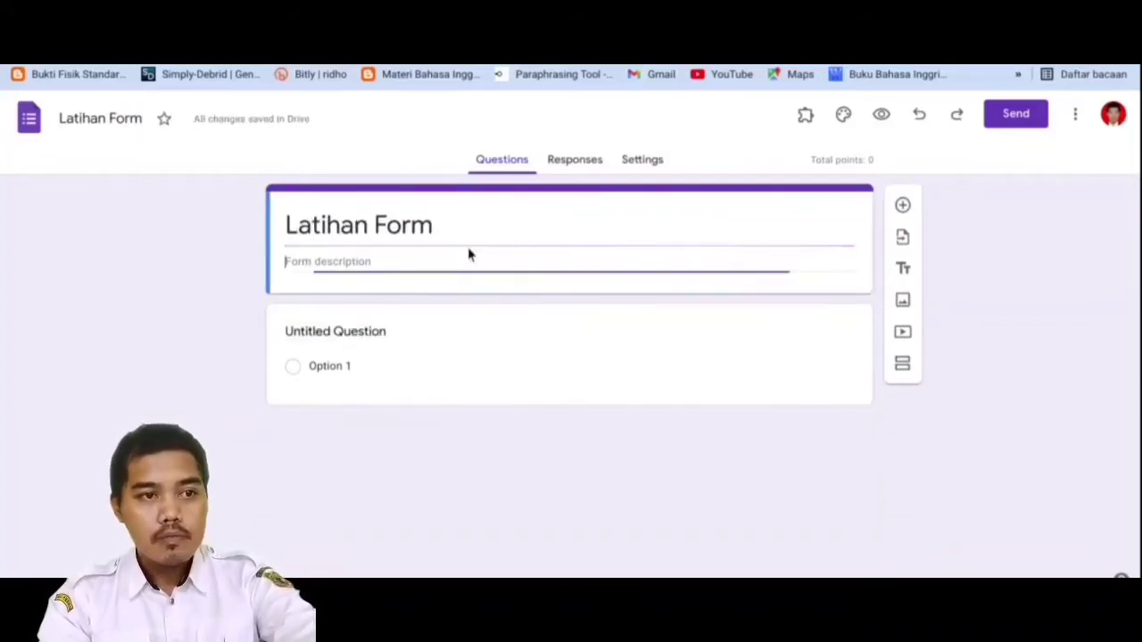
click(203, 180)
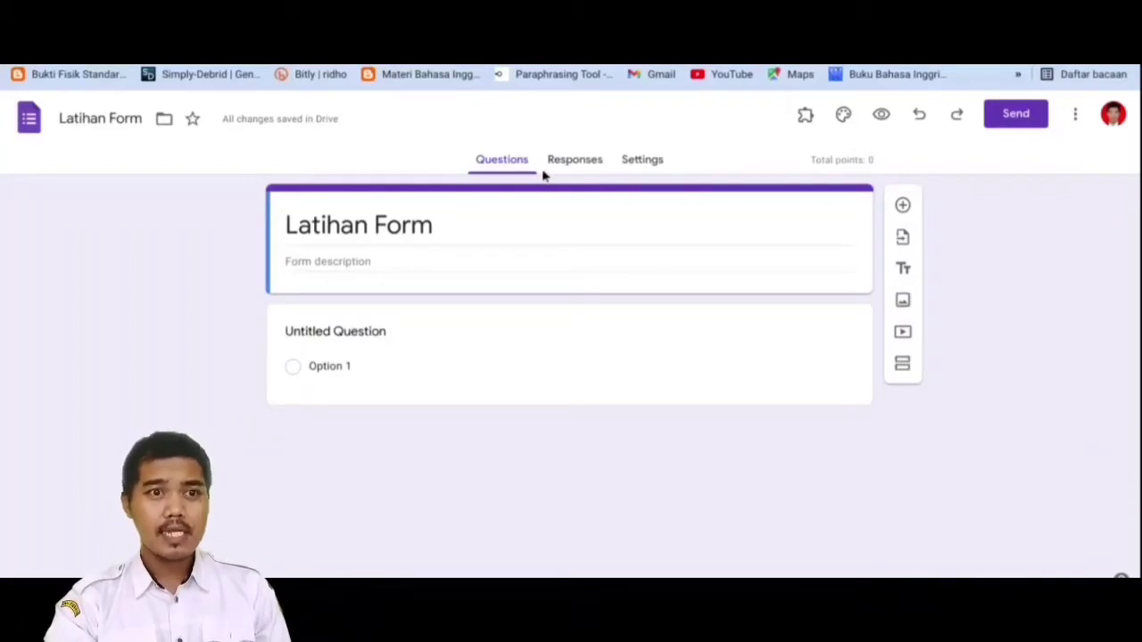
Set the form's theme color to light blue and browse the Work and School header images
click(844, 116)
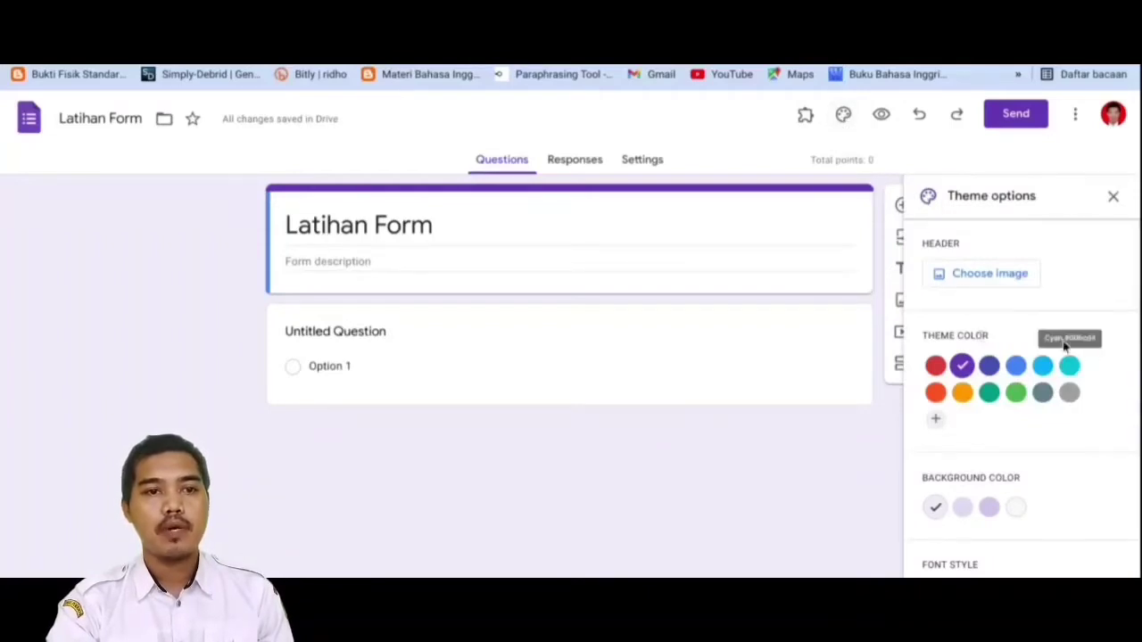
click(1043, 366)
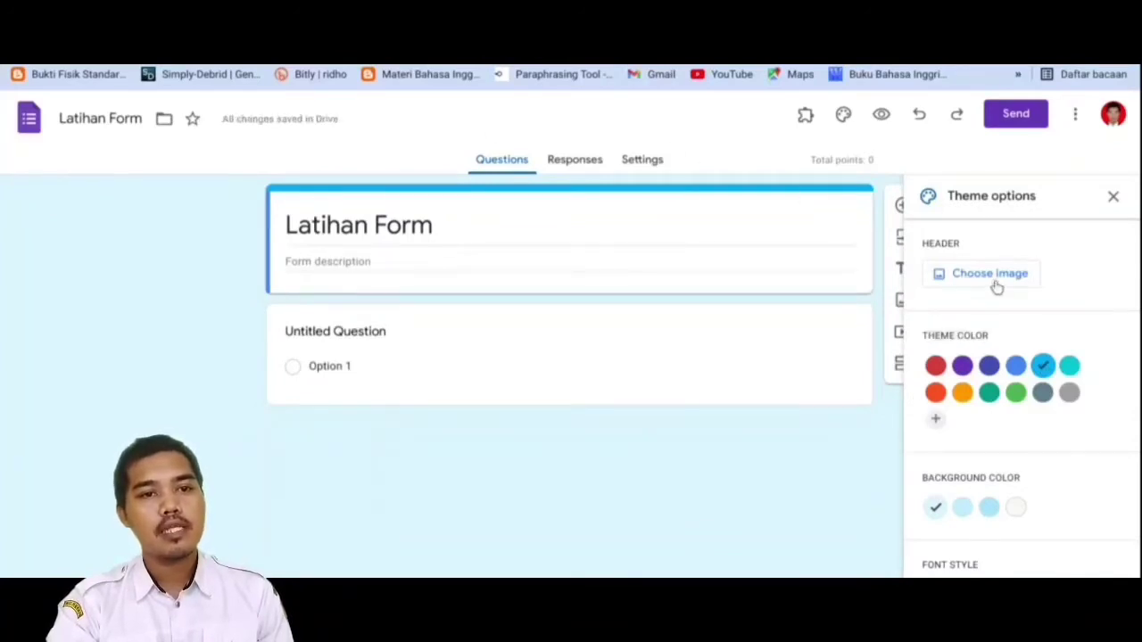
click(991, 275)
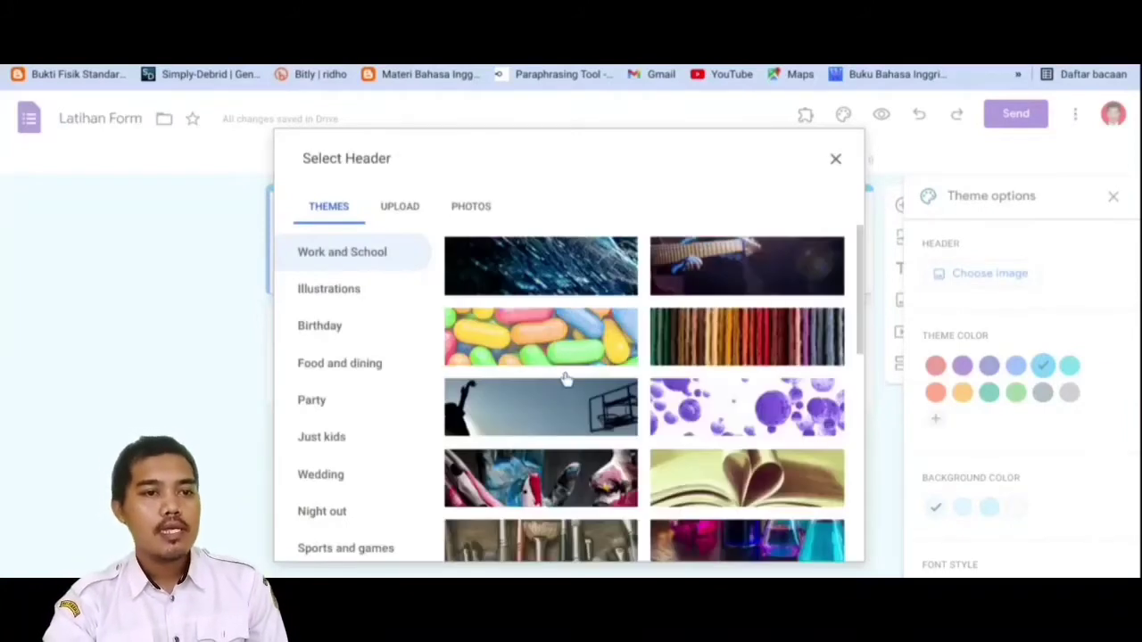
scroll(598, 413, down, 3)
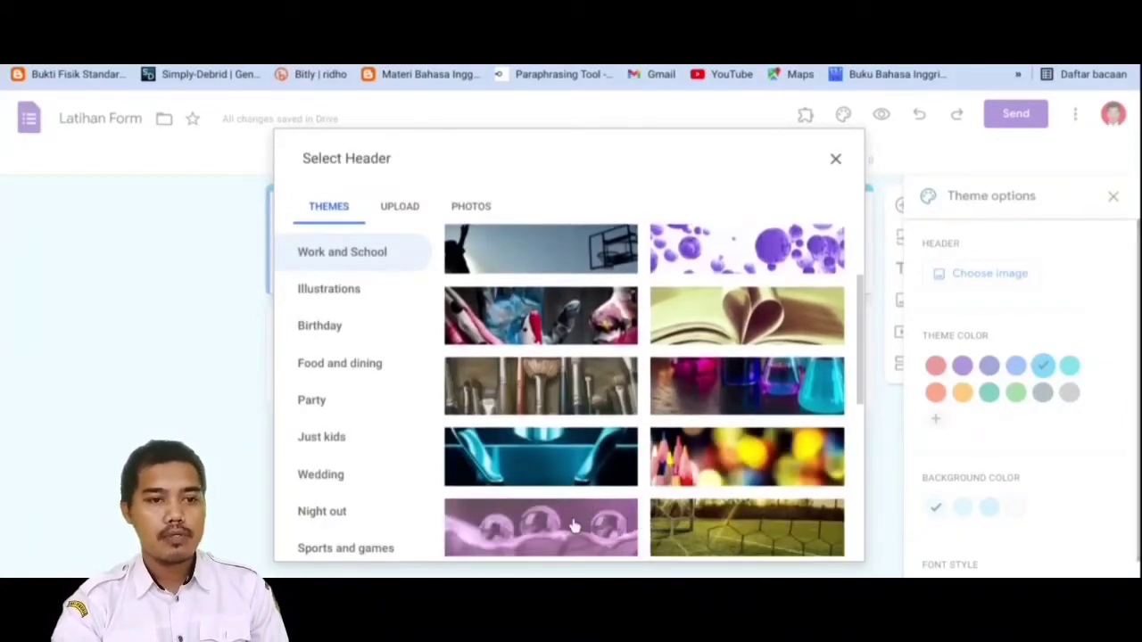
scroll(555, 408, down, 2)
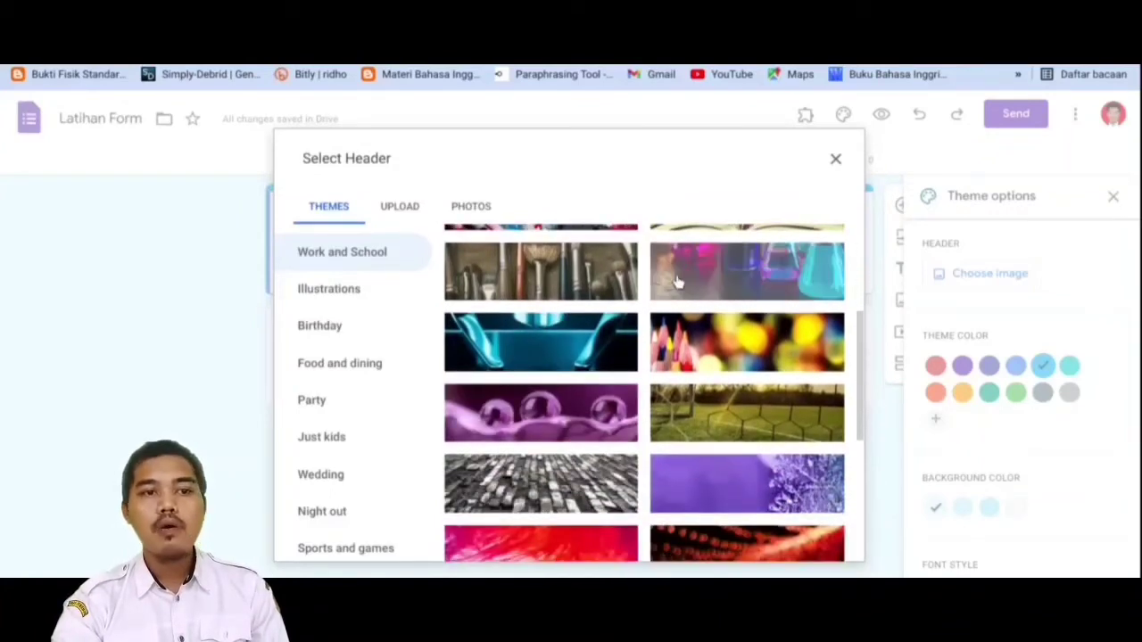
scroll(640, 403, up, 1)
scroll(641, 403, up, 5)
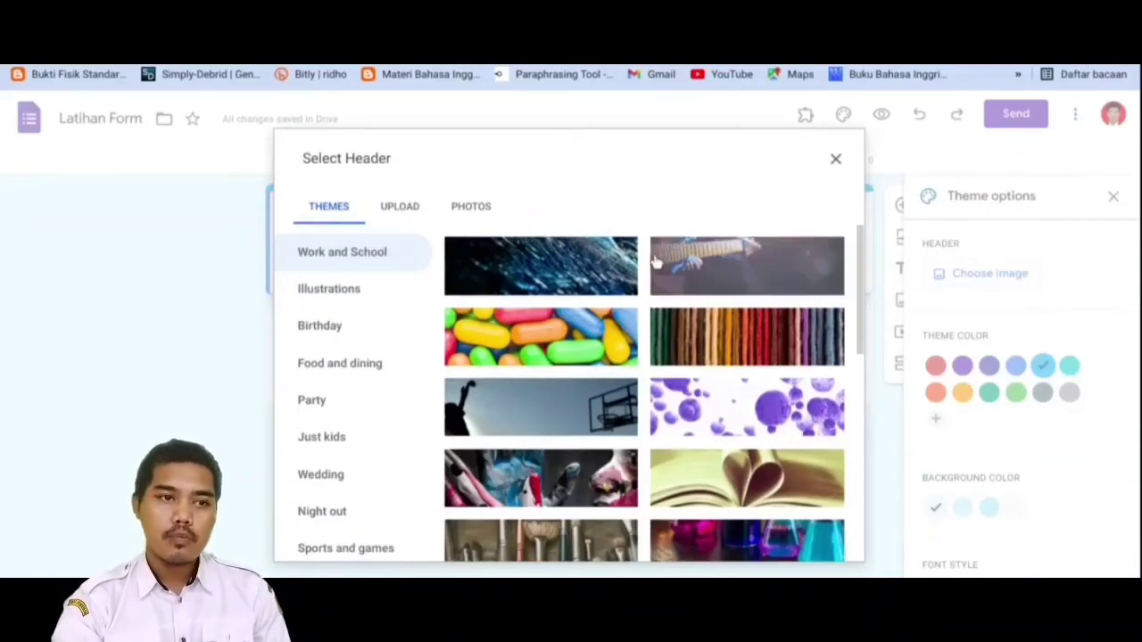
Upload "peserta pelatihan (1).png" from the Download folder and apply it as the form's header image
click(406, 211)
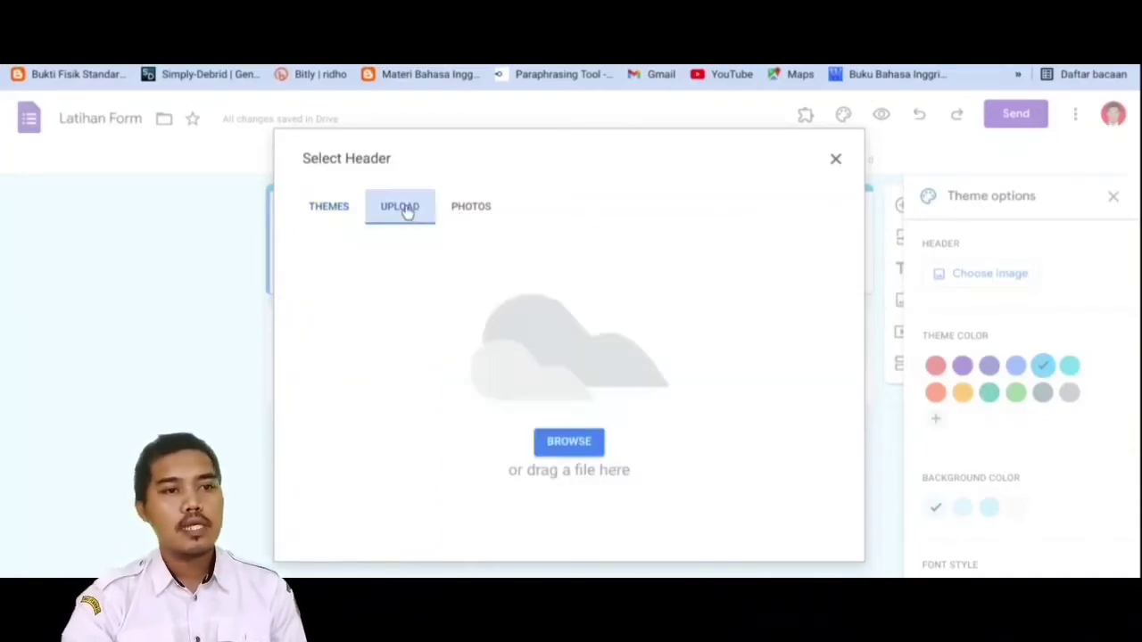
click(571, 443)
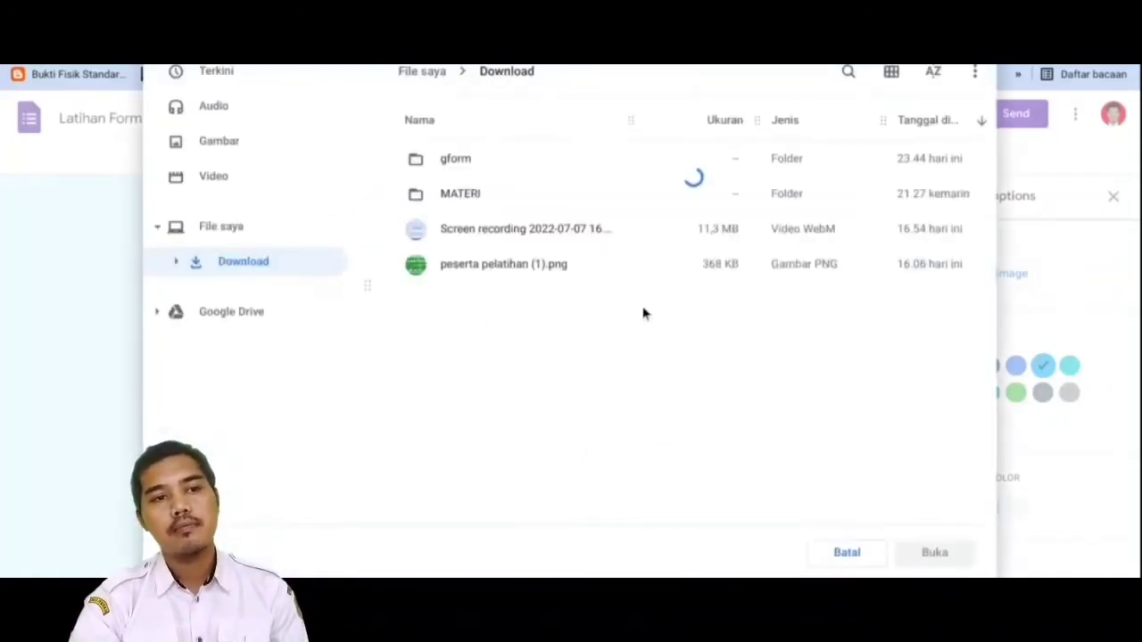
click(484, 268)
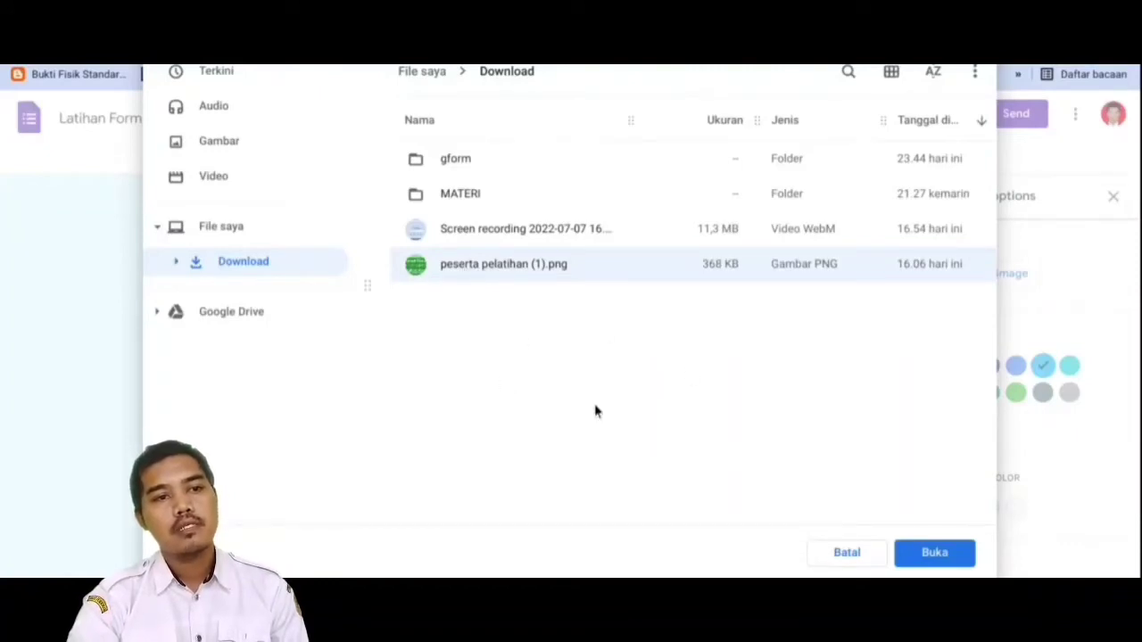
click(953, 560)
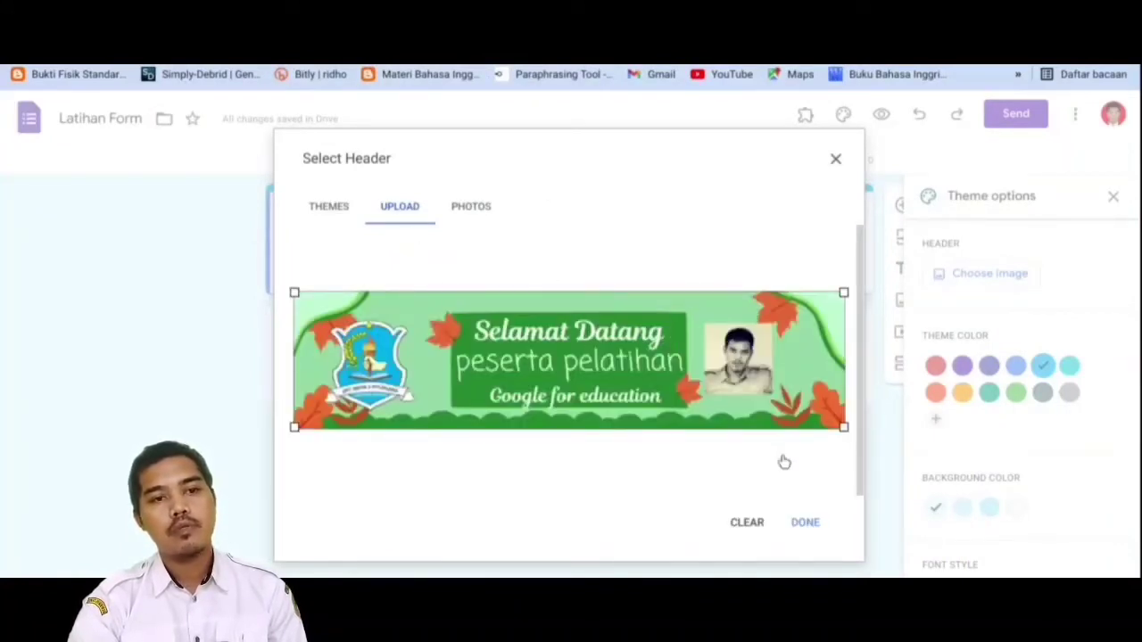
click(807, 519)
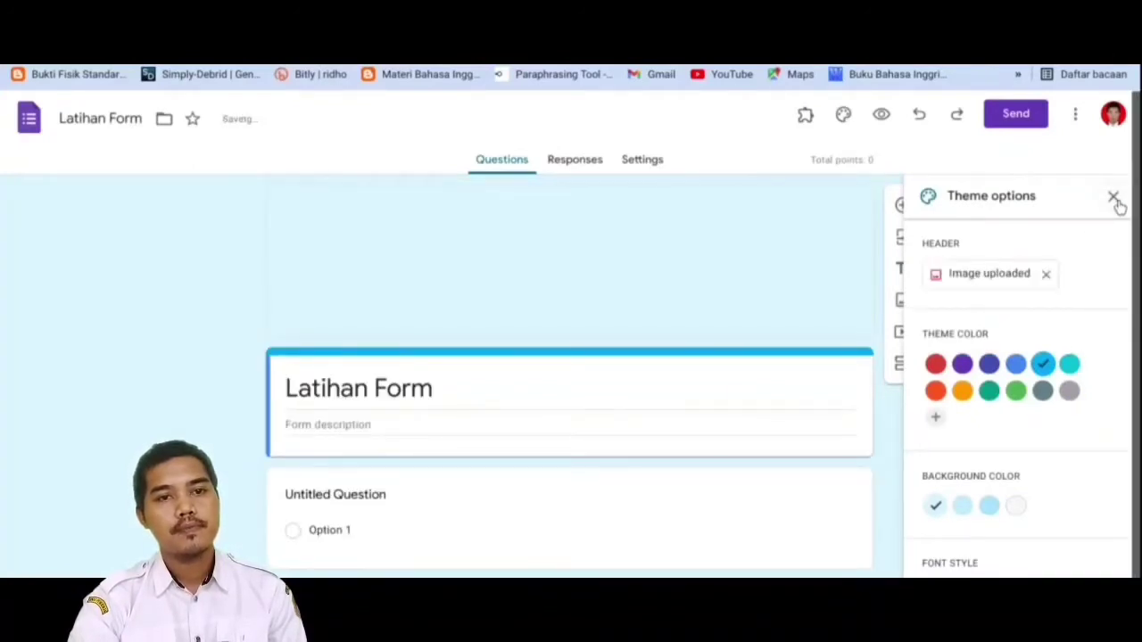
Close the theme options and look over the Latihan Form page with its header image and theme color
click(1113, 197)
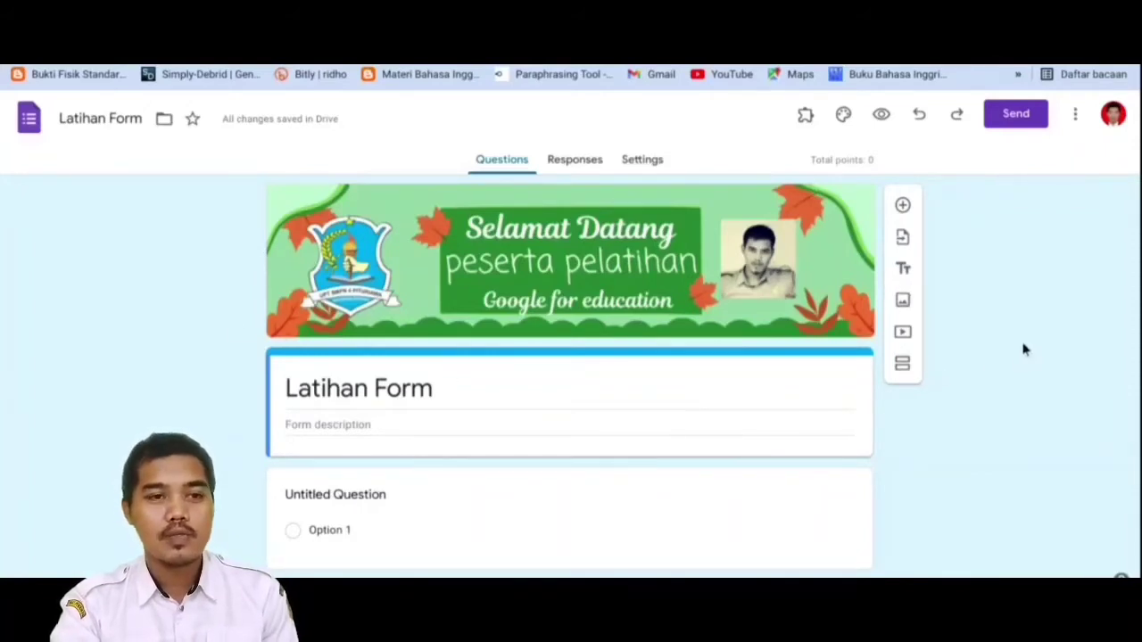
scroll(1027, 370, down, 1)
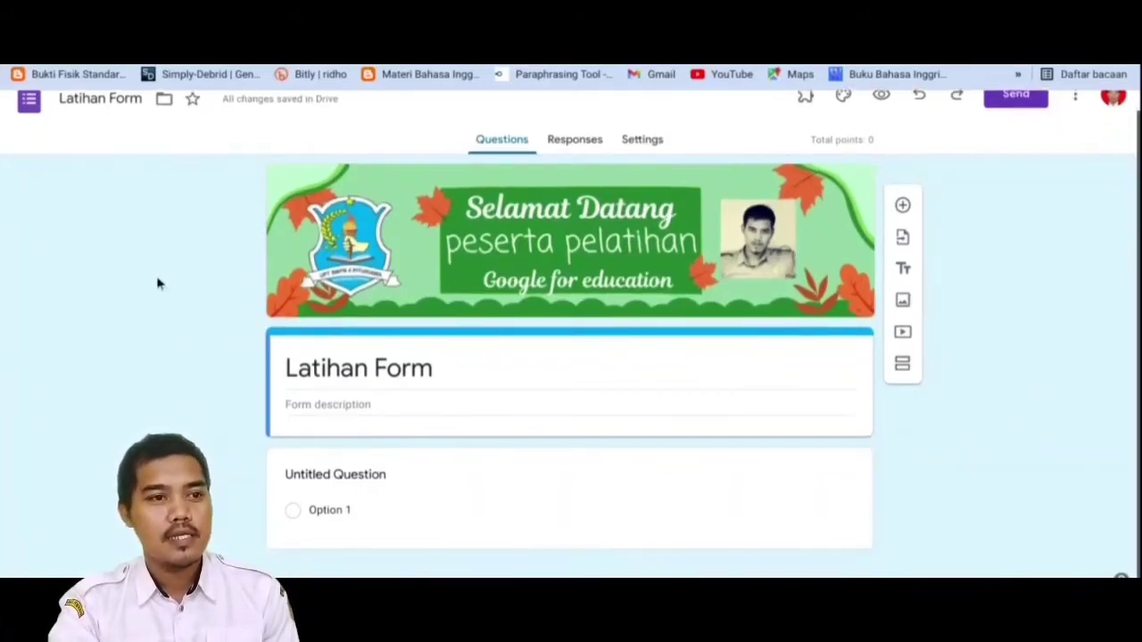
scroll(157, 284, up, 1)
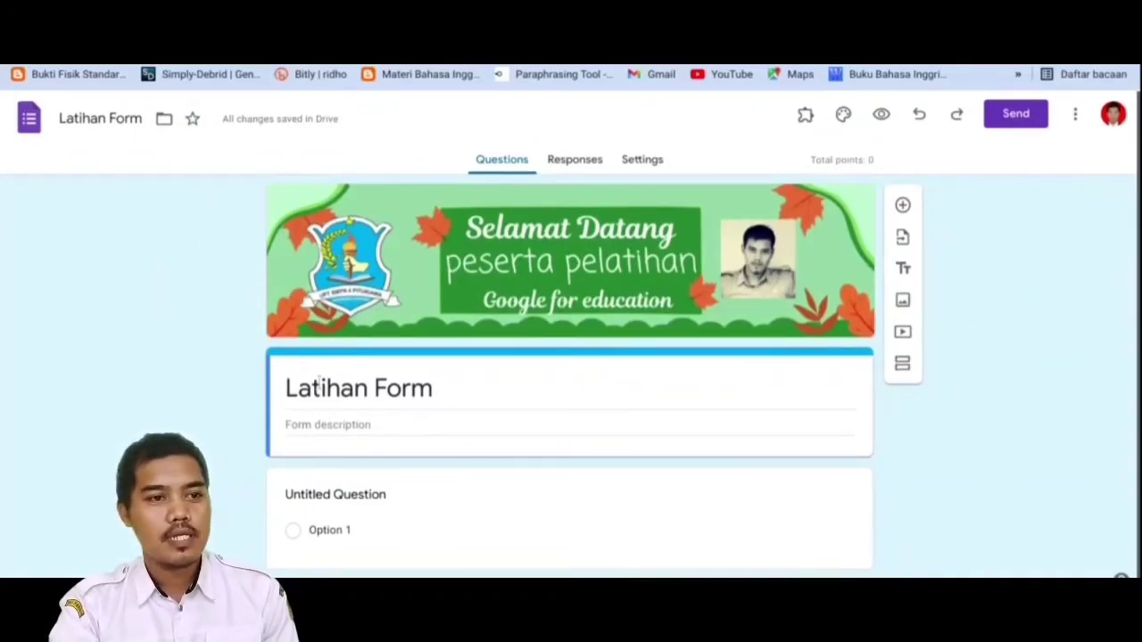
scroll(587, 430, down, 1)
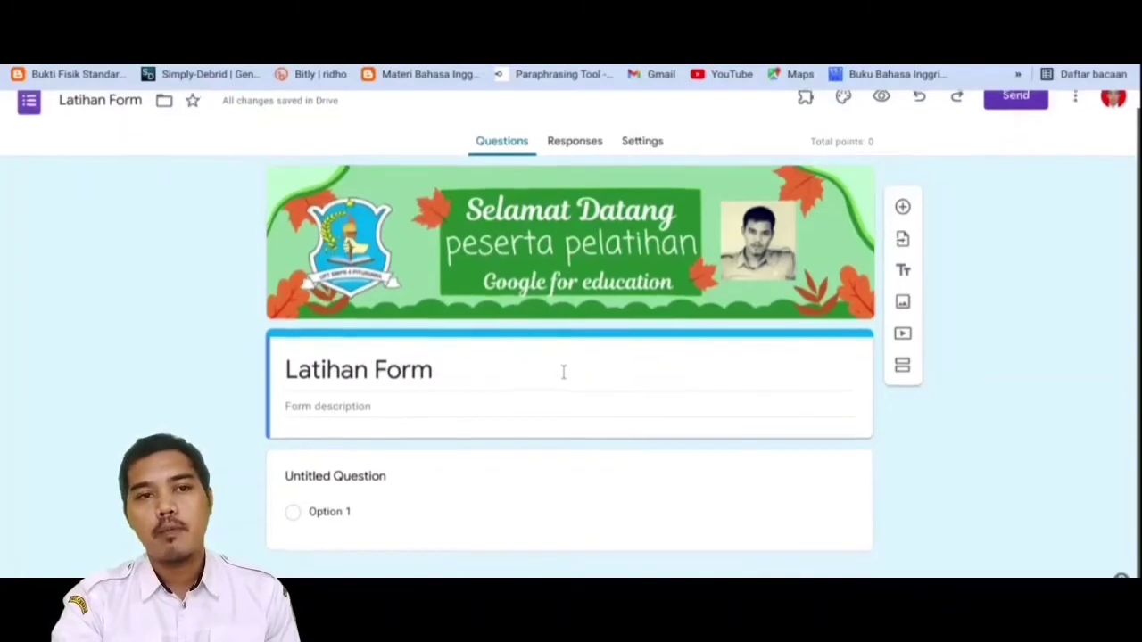
scroll(563, 372, up, 1)
scroll(449, 360, down, 1)
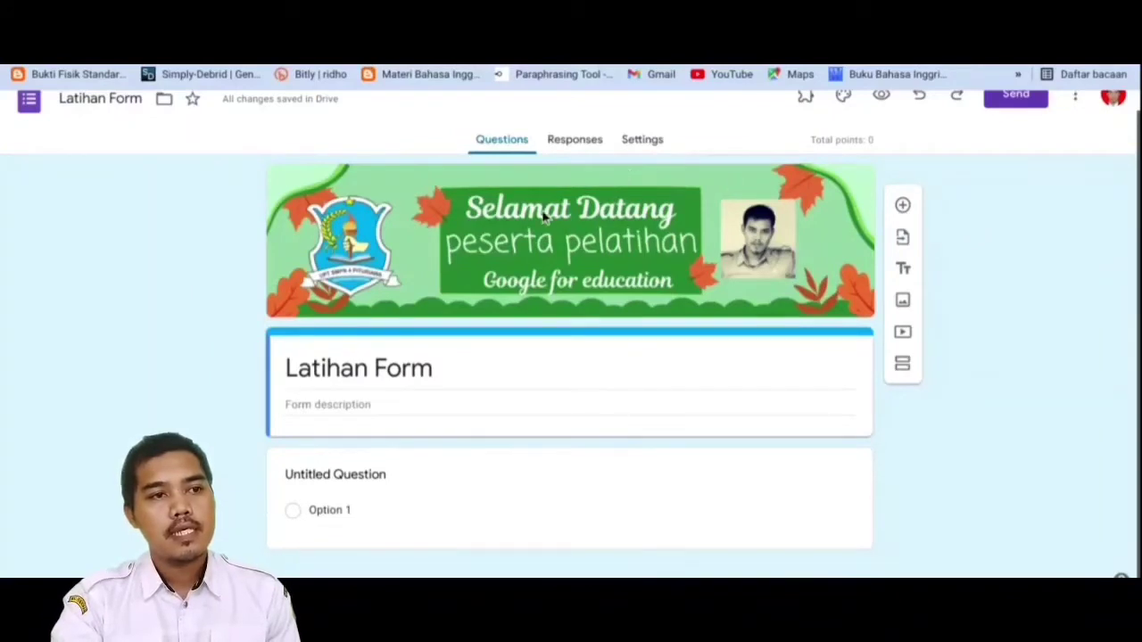
scroll(482, 286, up, 1)
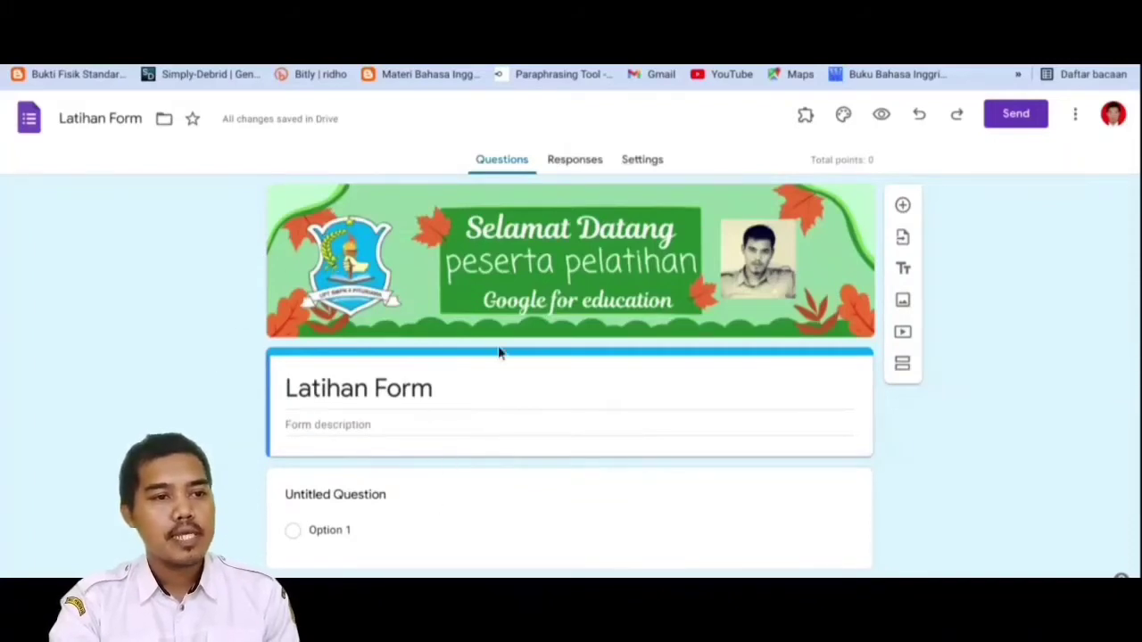
Compare the form's question editor with its responses view, ending on the responses
click(586, 169)
click(522, 162)
click(566, 165)
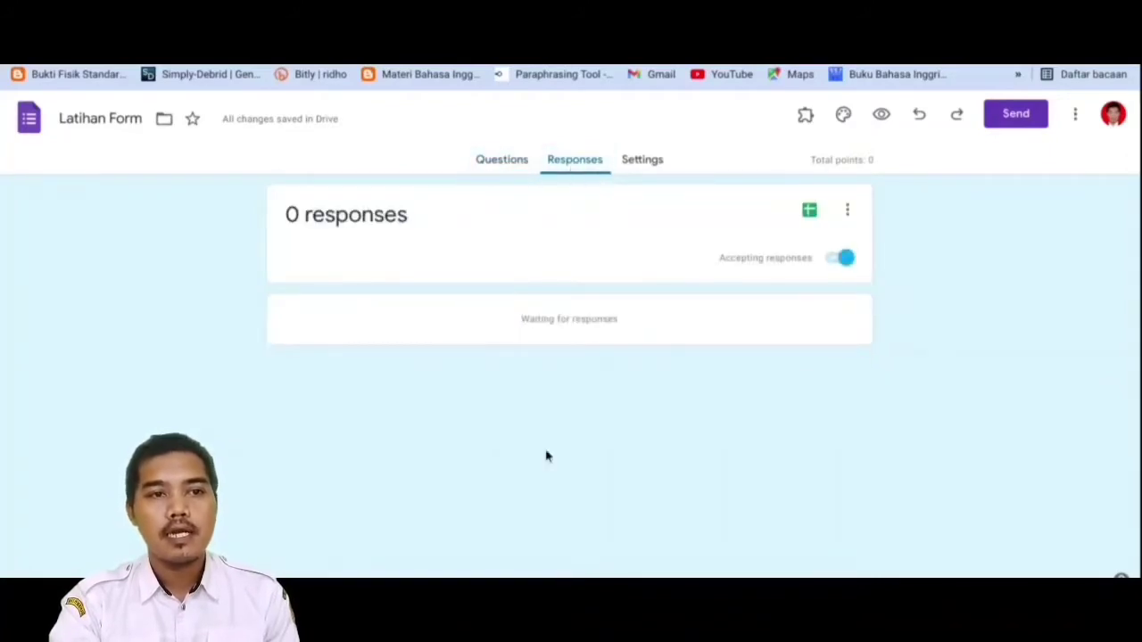
click(507, 161)
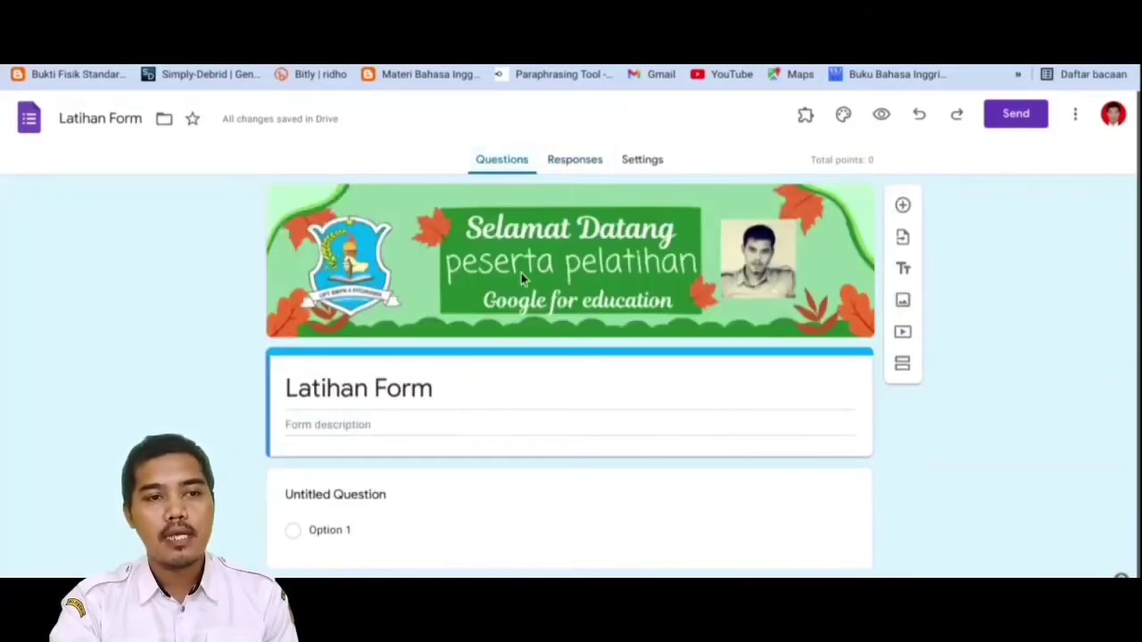
click(577, 165)
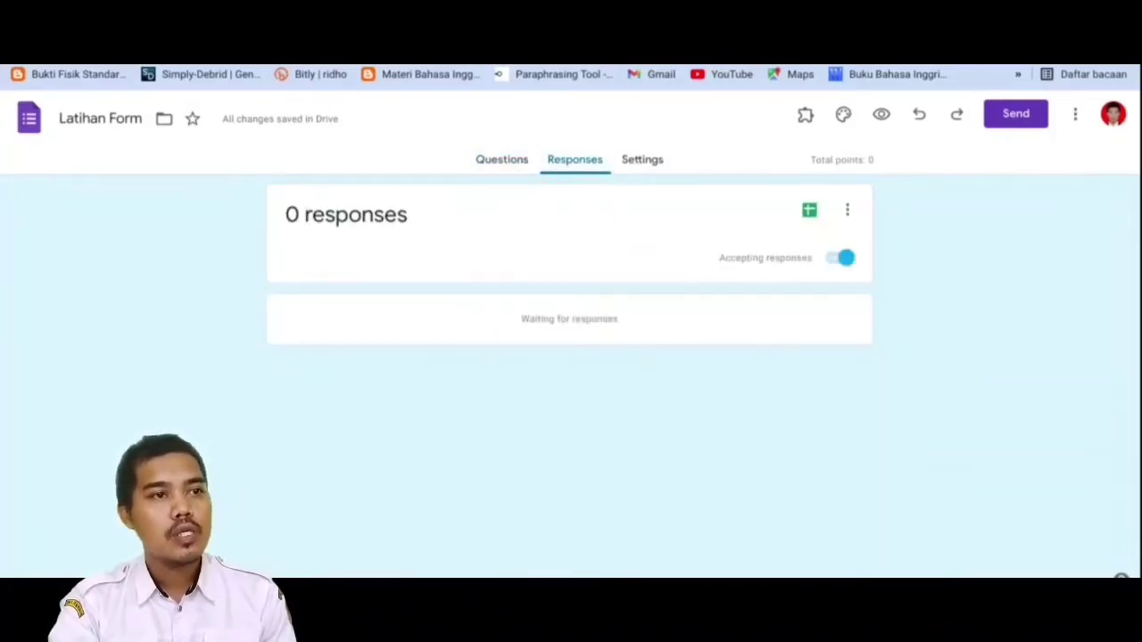
Switch to Google Drive and look through the folders in My Drive
click(183, 13)
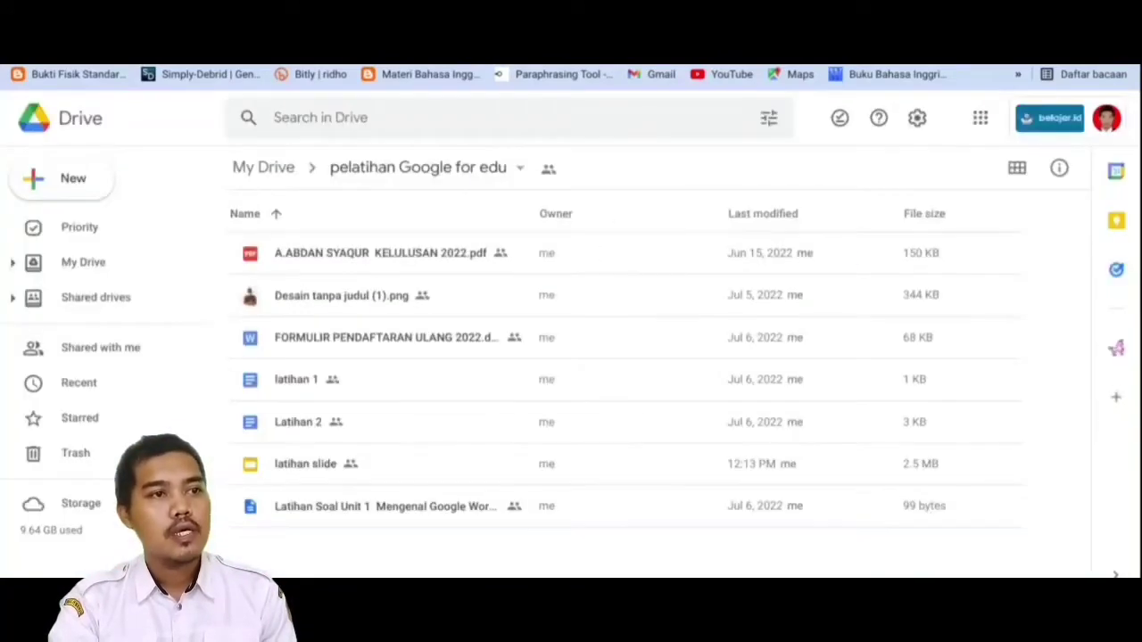
click(272, 170)
scroll(500, 460, down, 2)
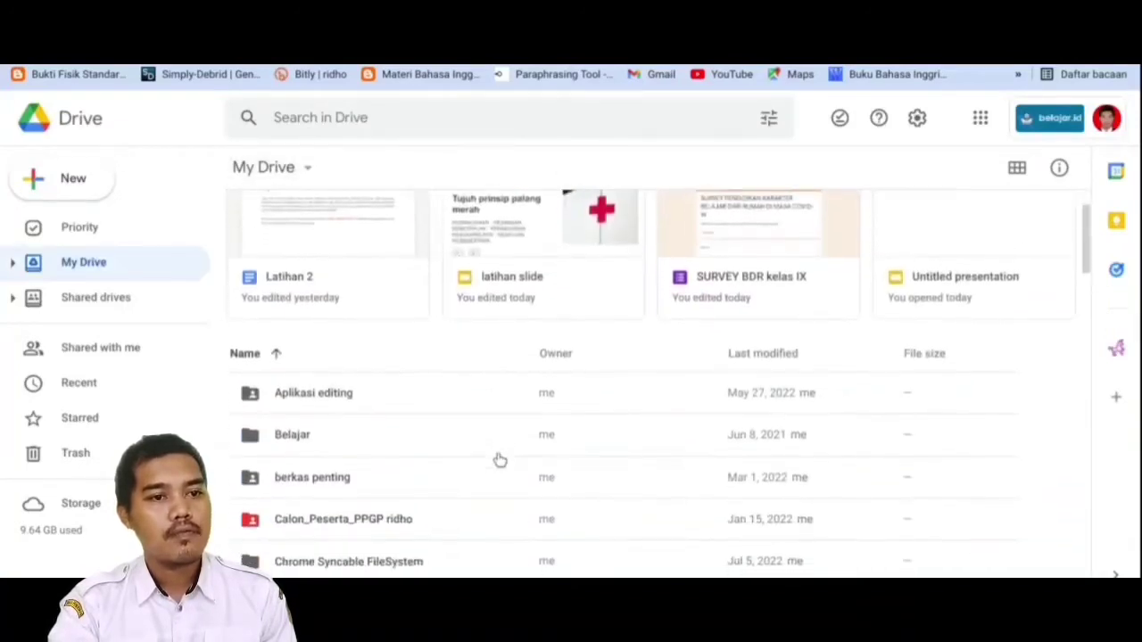
scroll(500, 459, down, 5)
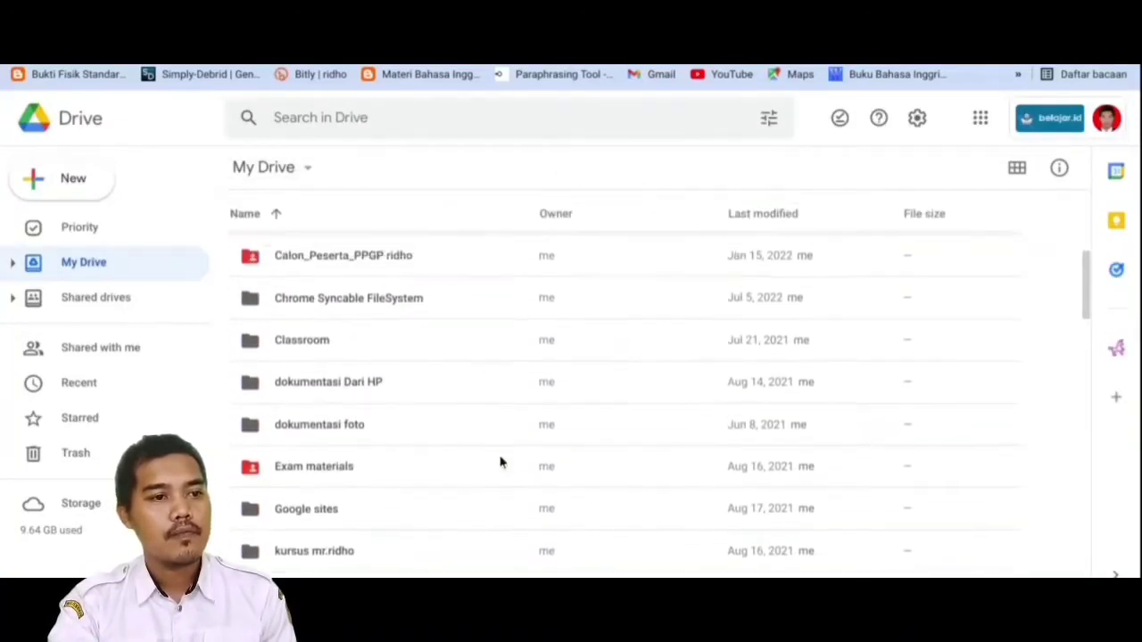
scroll(498, 446, up, 1)
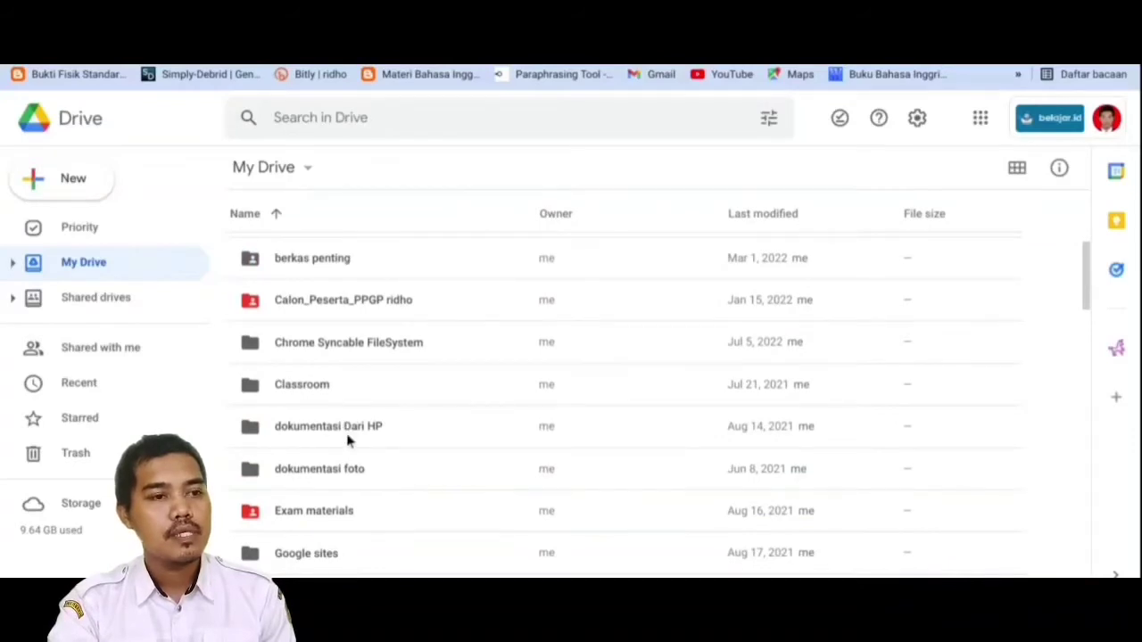
scroll(342, 428, up, 5)
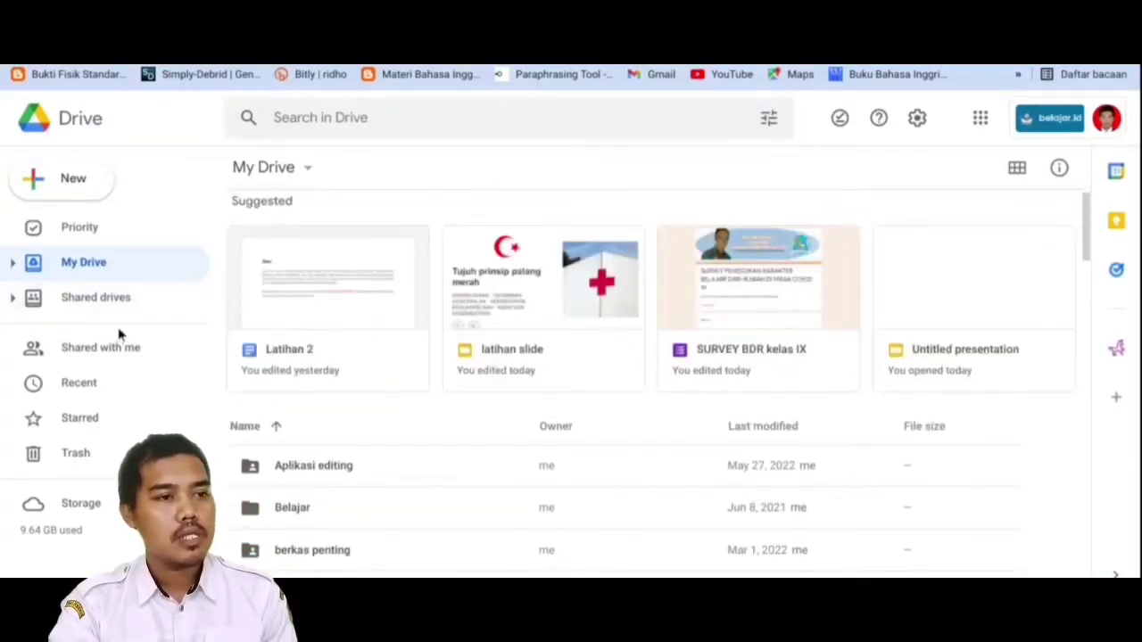
Open the form "SURVEY BDR kelas IX" from the "kelas IX" folder among the items shared with the account
click(132, 308)
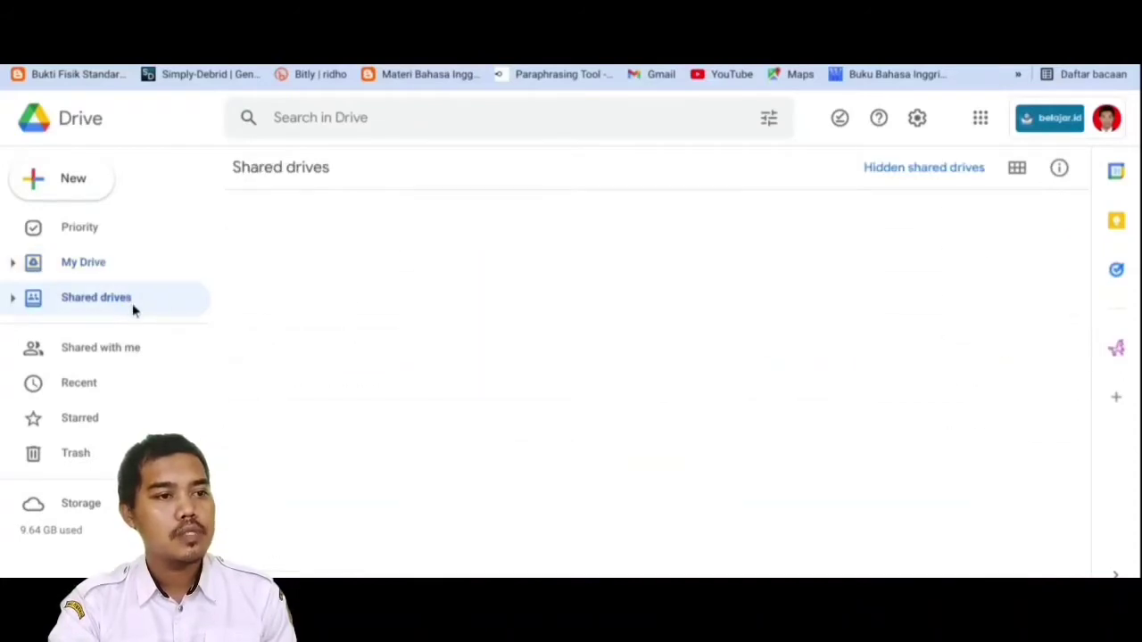
click(148, 349)
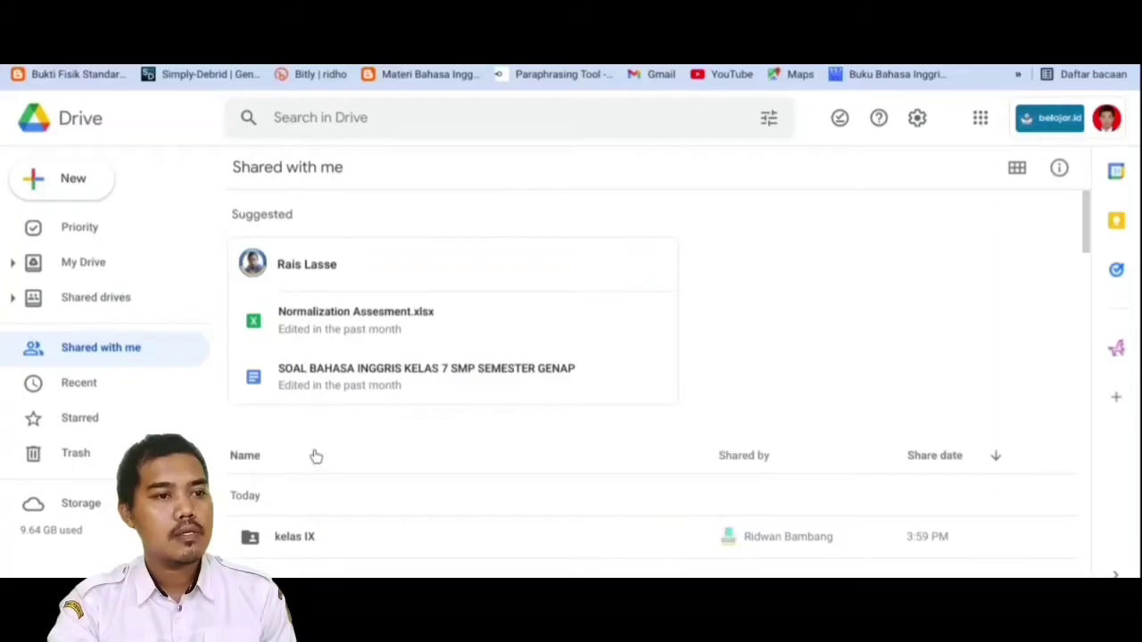
scroll(333, 477, down, 2)
double_click(349, 438)
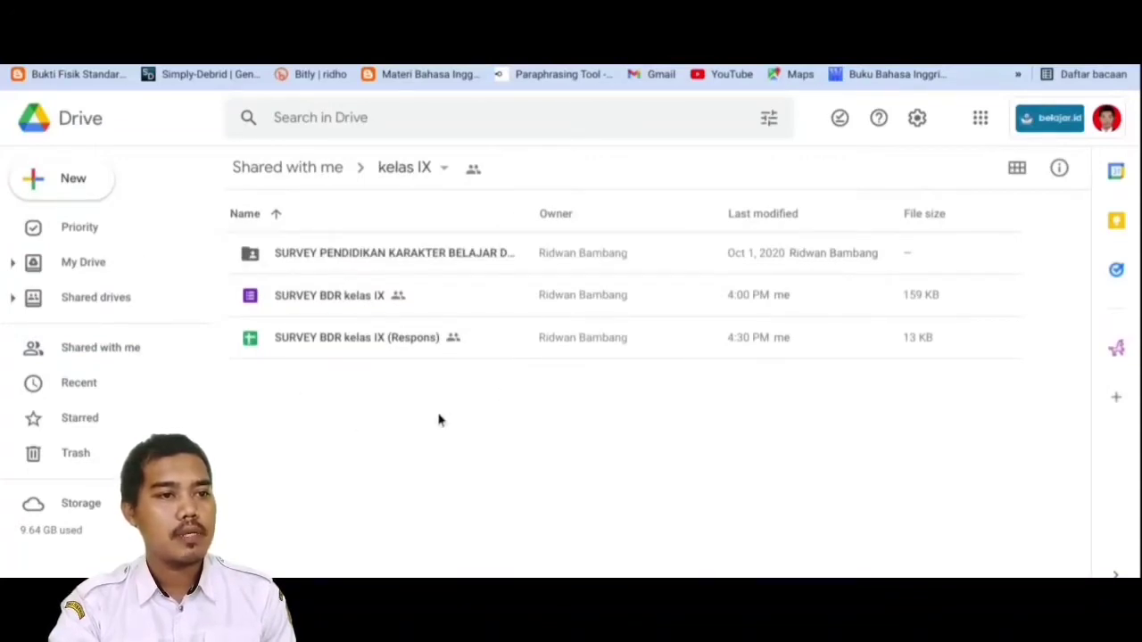
double_click(319, 299)
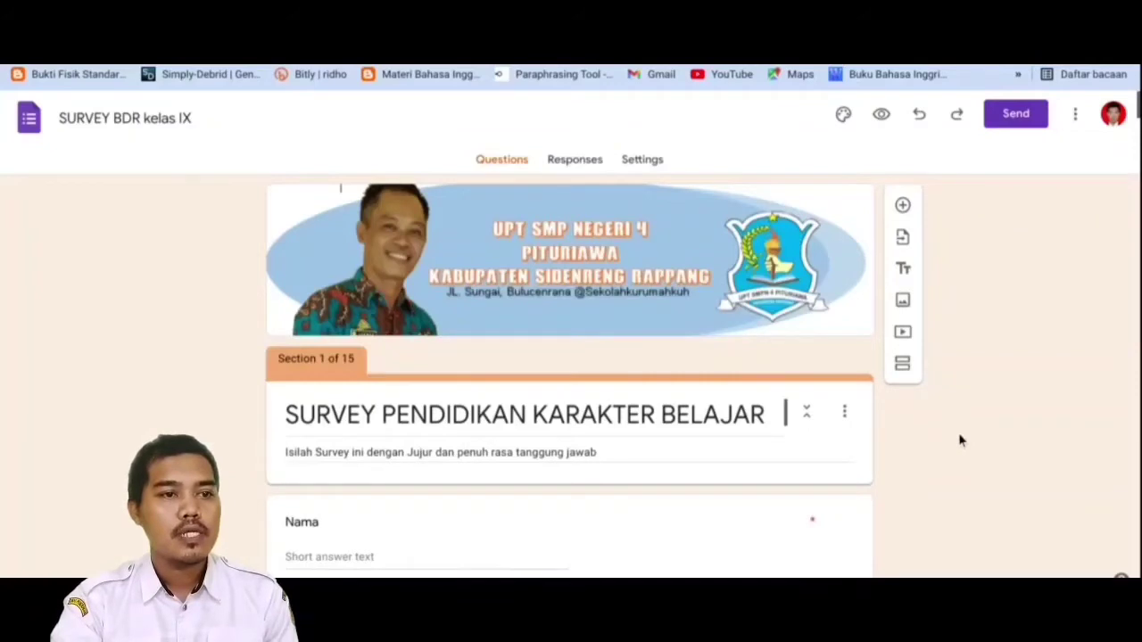
Examine the survey's header, its short-answer fields, checkbox questions and file-upload questions across the first sections
scroll(958, 446, down, 2)
click(830, 383)
scroll(764, 395, down, 3)
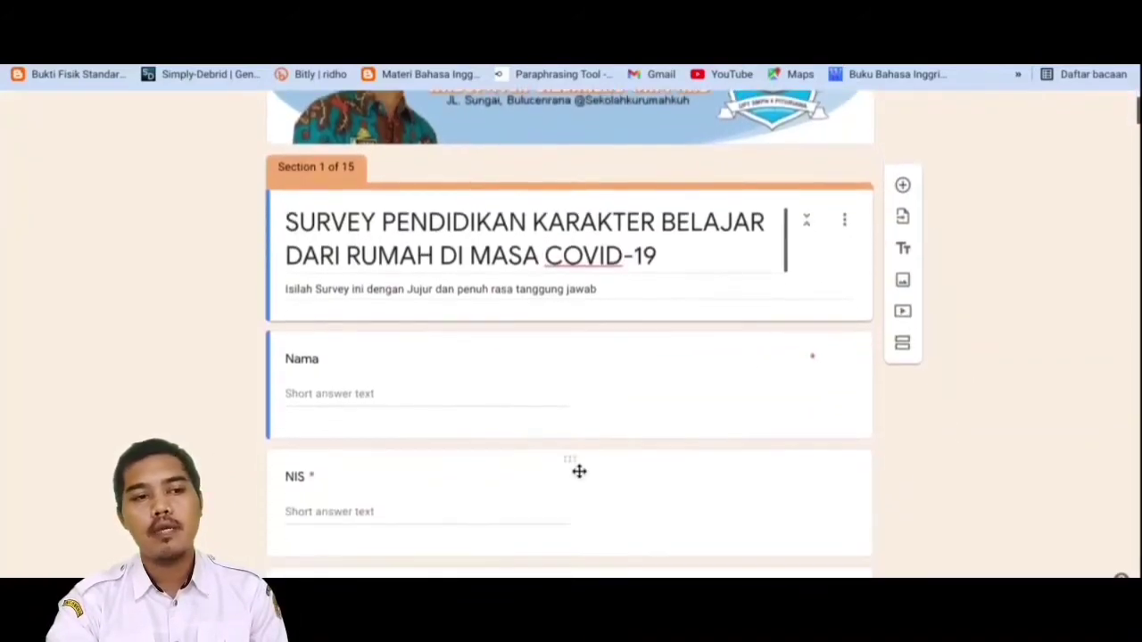
scroll(558, 441, down, 6)
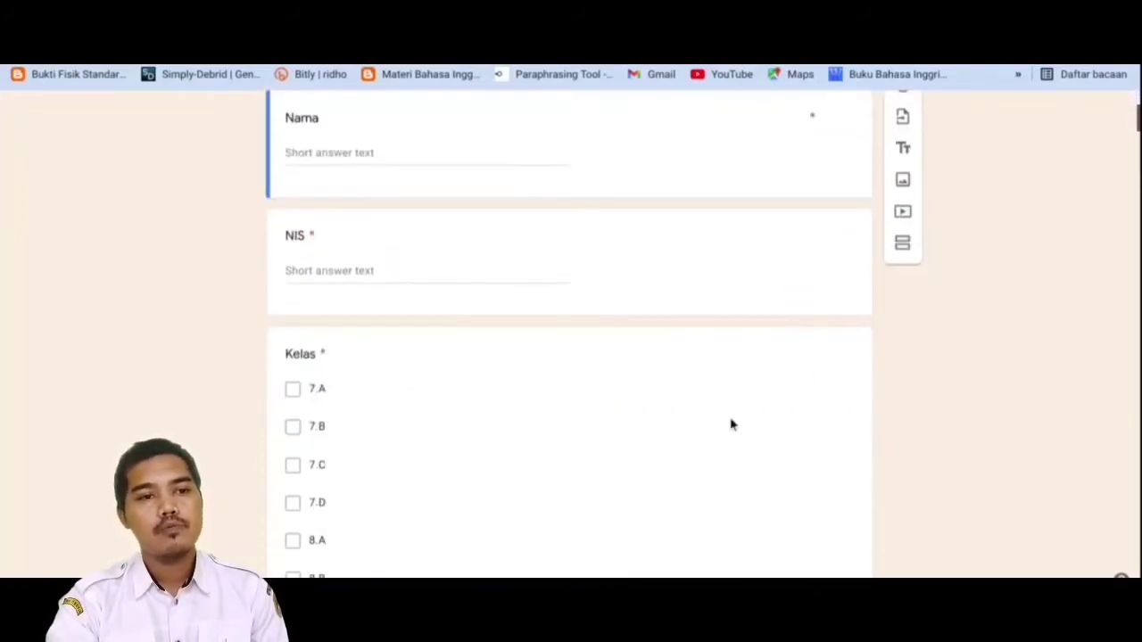
scroll(438, 288, up, 4)
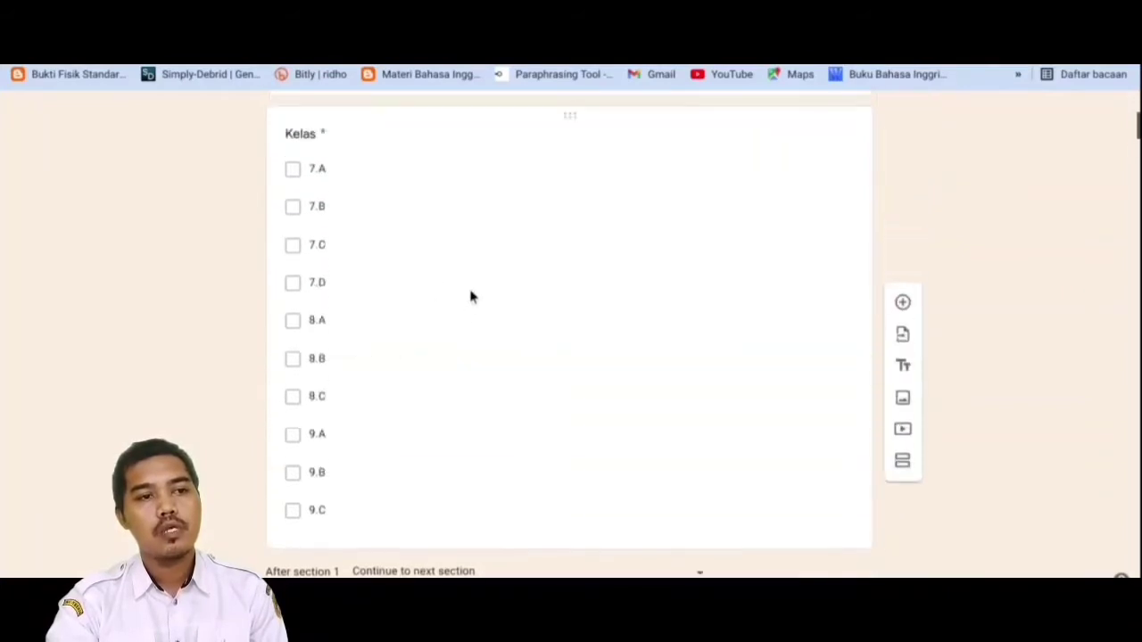
scroll(452, 366, down, 10)
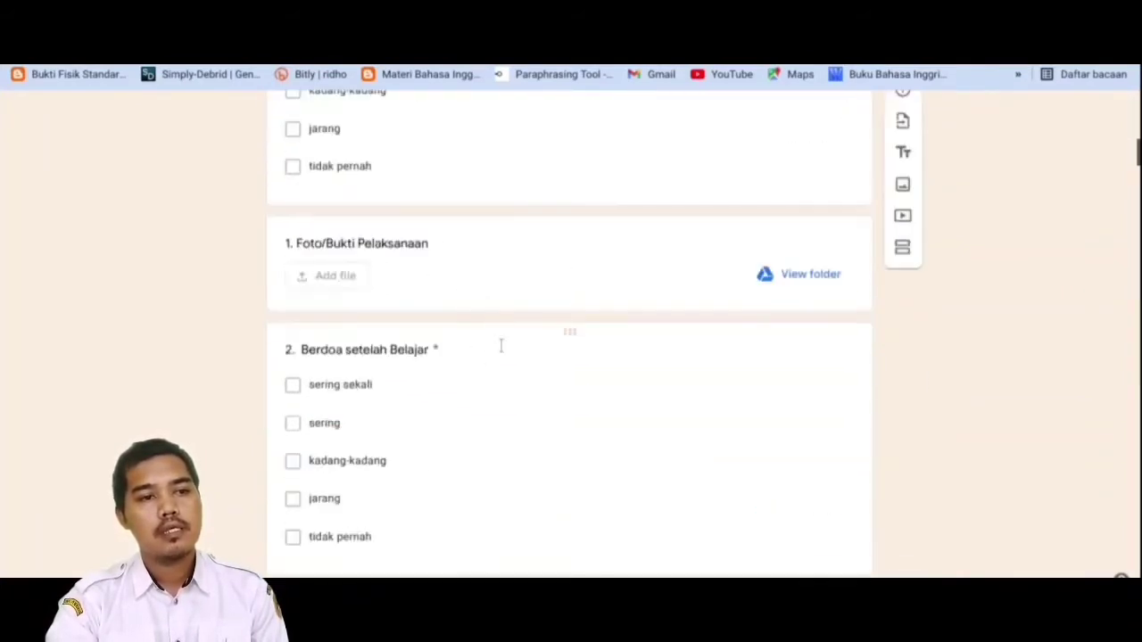
scroll(452, 359, down, 2)
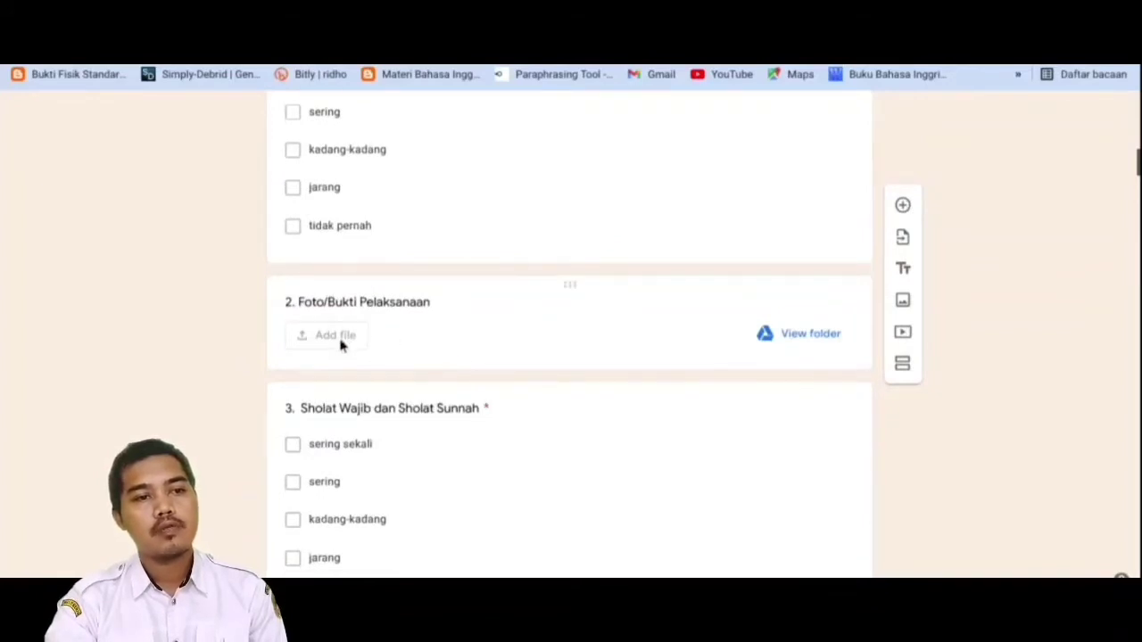
scroll(340, 347, down, 2)
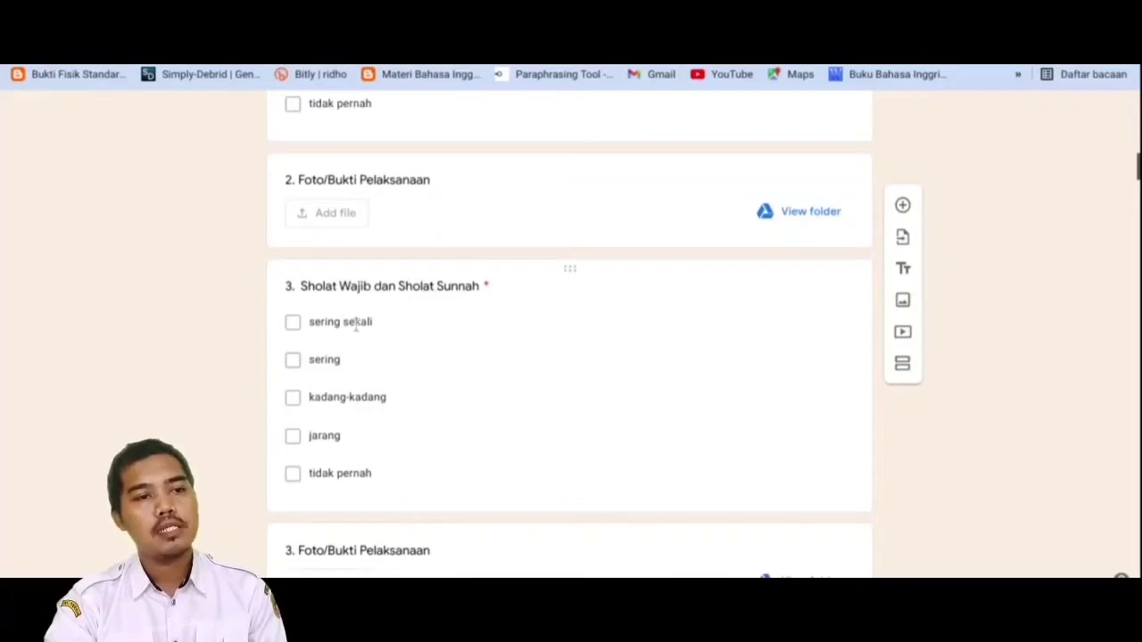
scroll(402, 465, up, 5)
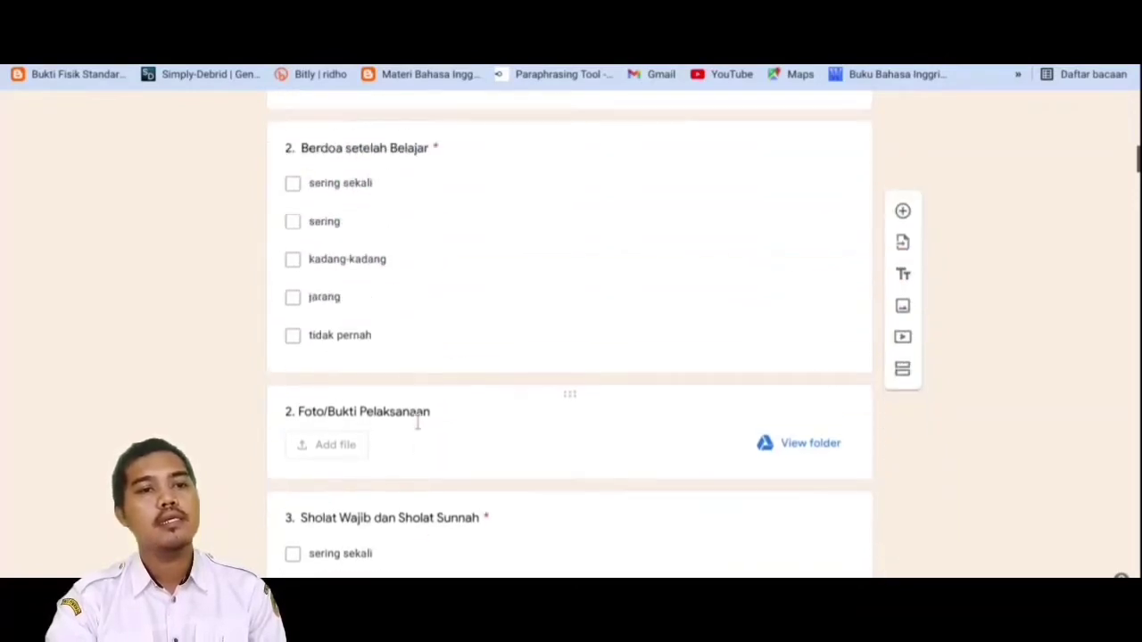
scroll(417, 422, up, 6)
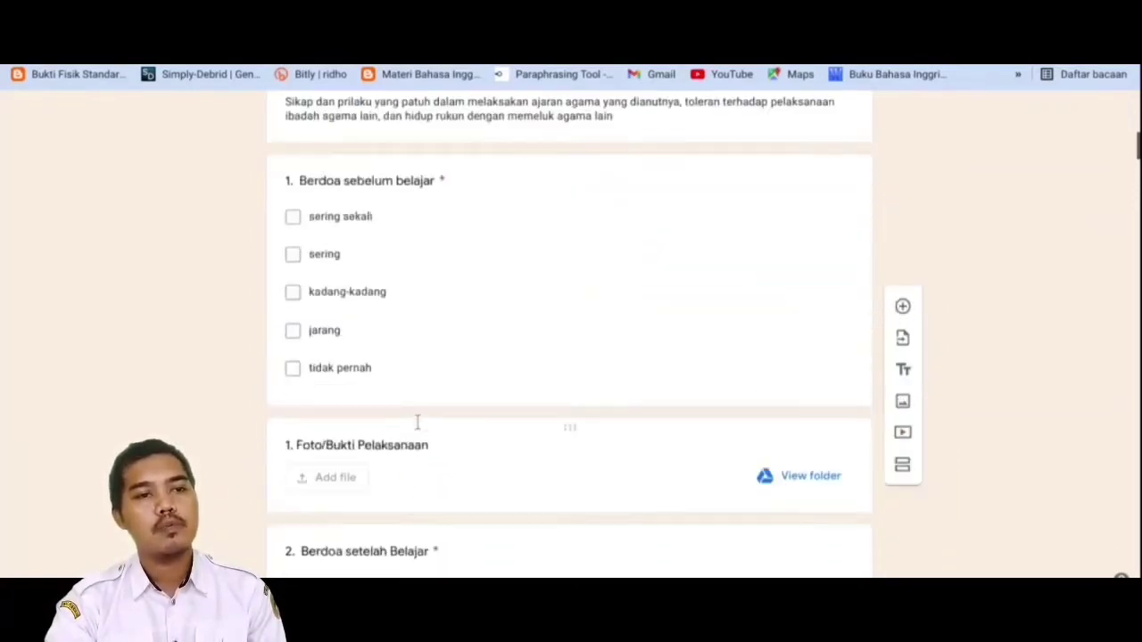
scroll(416, 422, up, 10)
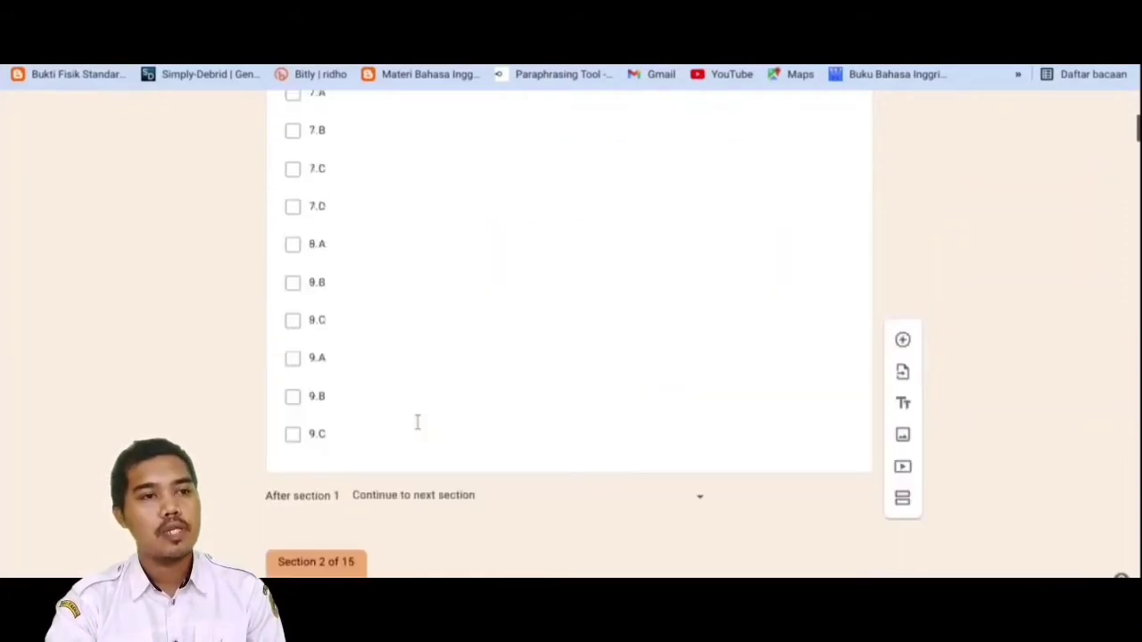
scroll(416, 422, up, 1)
scroll(417, 422, down, 10)
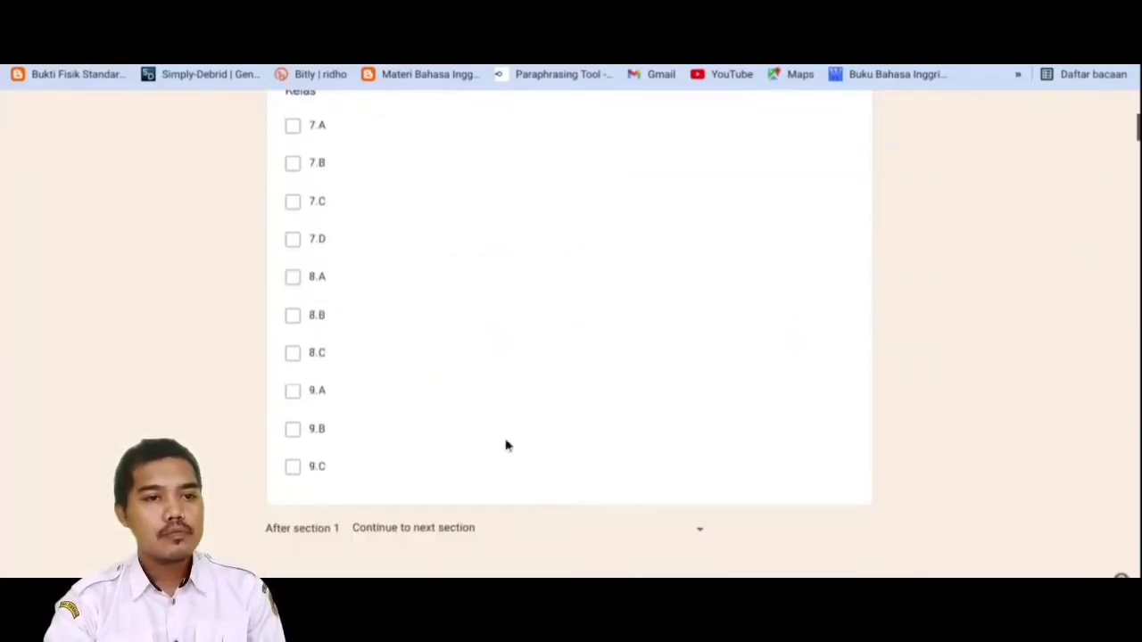
scroll(577, 522, down, 2)
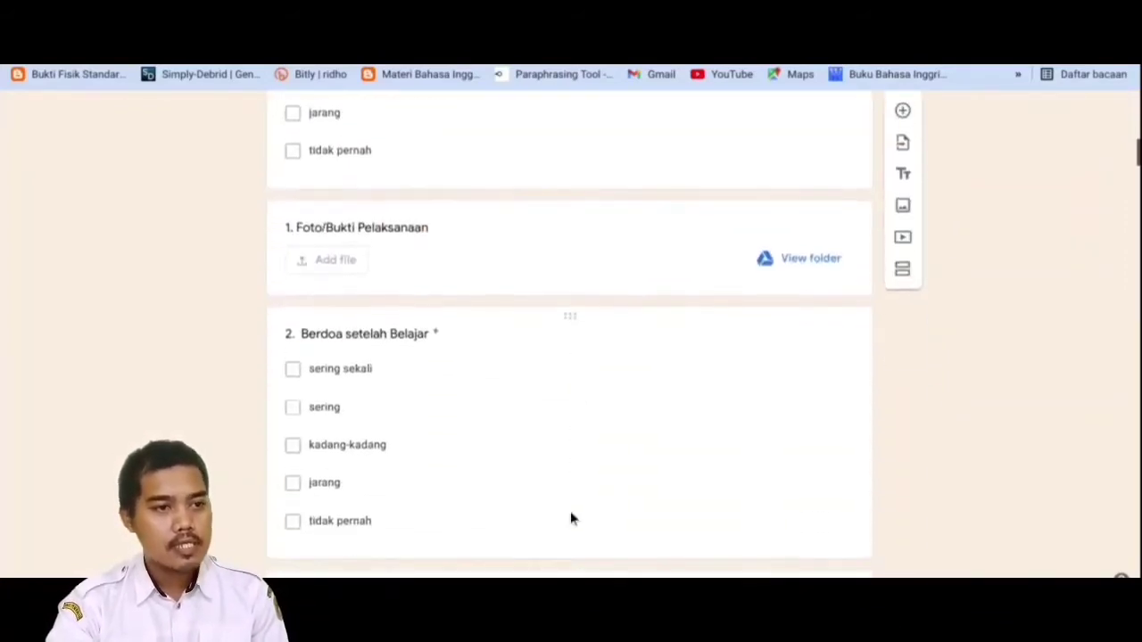
scroll(448, 429, down, 1)
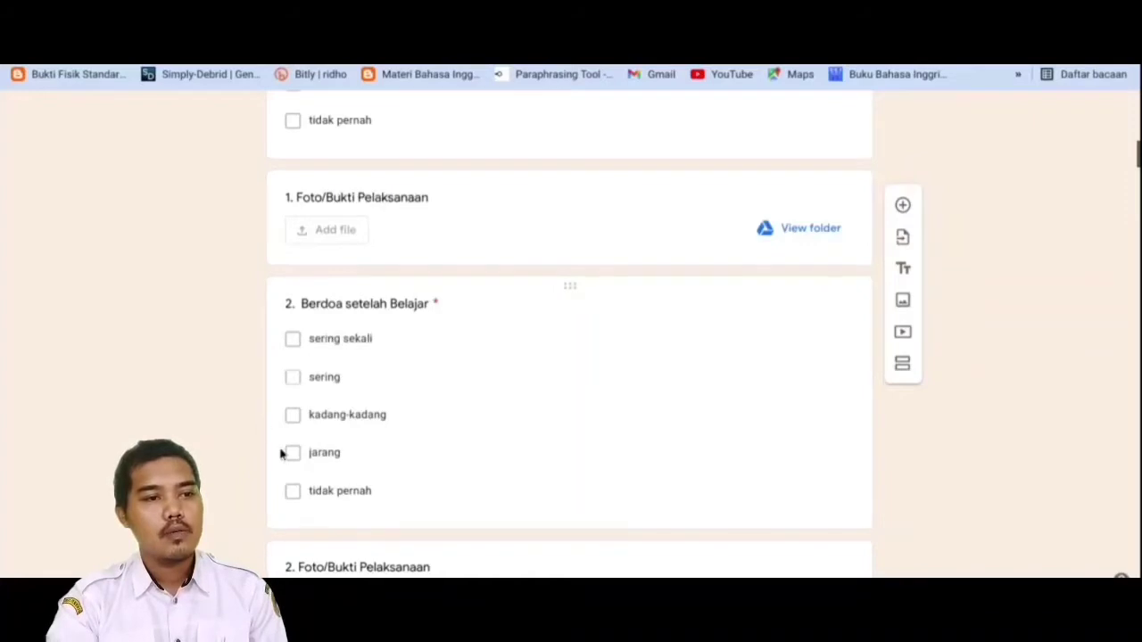
scroll(699, 384, up, 20)
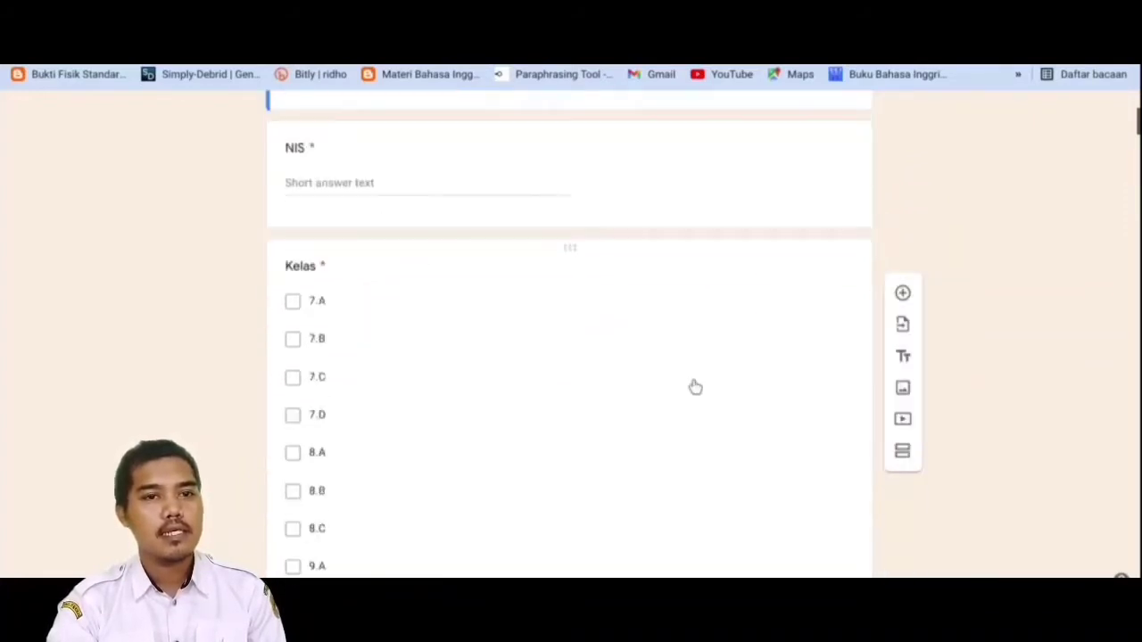
scroll(694, 384, up, 1)
scroll(680, 358, down, 1)
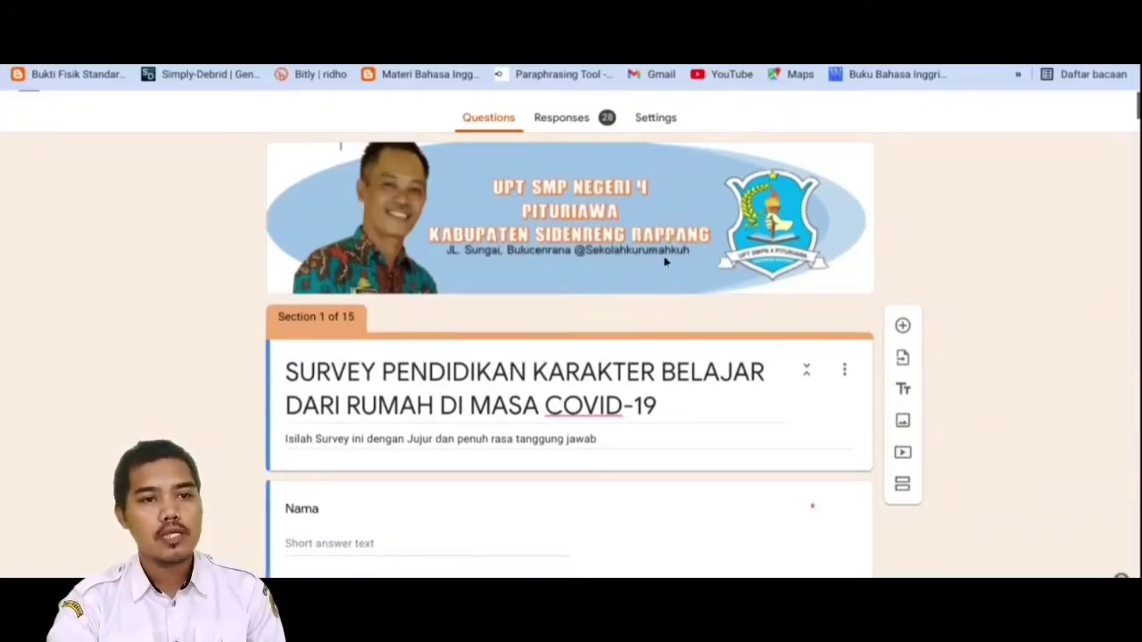
scroll(728, 289, up, 1)
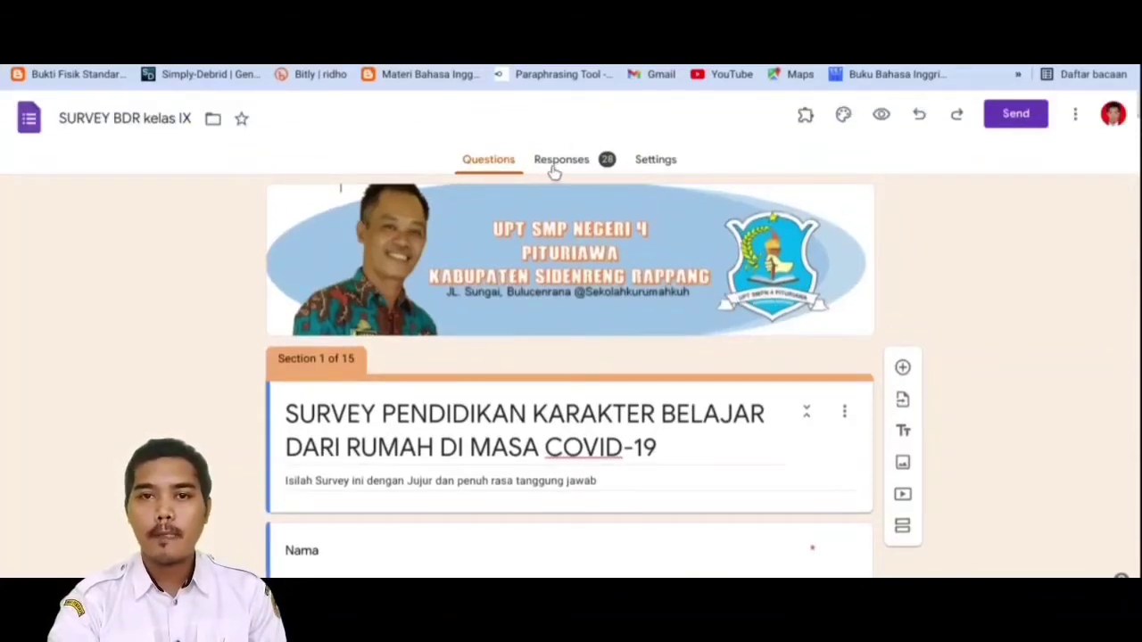
View the survey's collected responses, first as a summary and as individual submissions
click(555, 169)
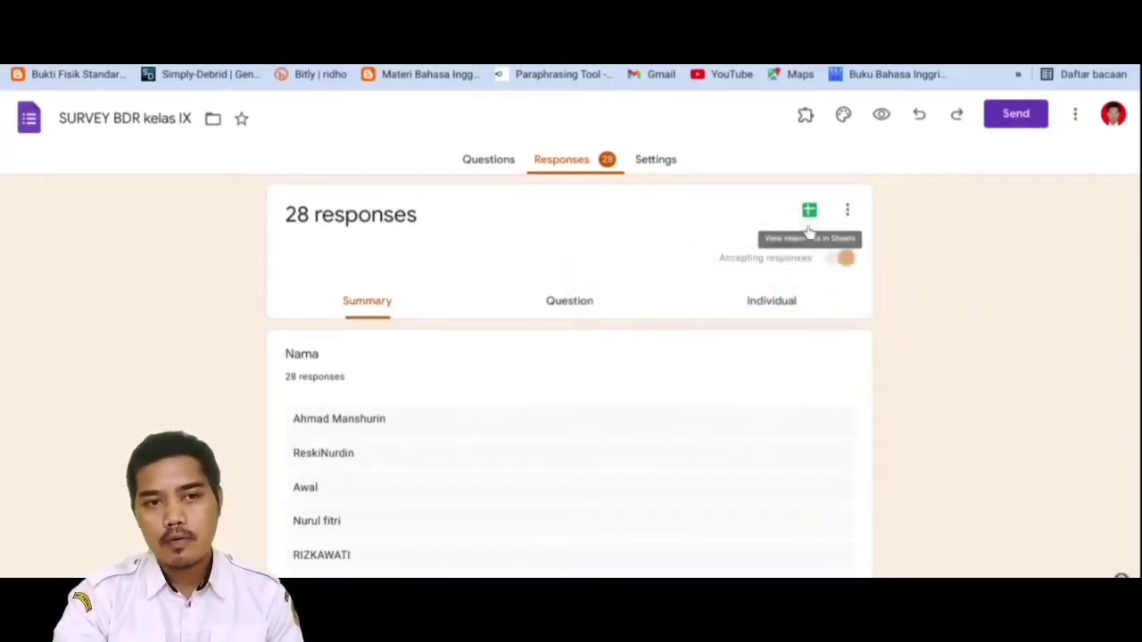
scroll(652, 365, down, 2)
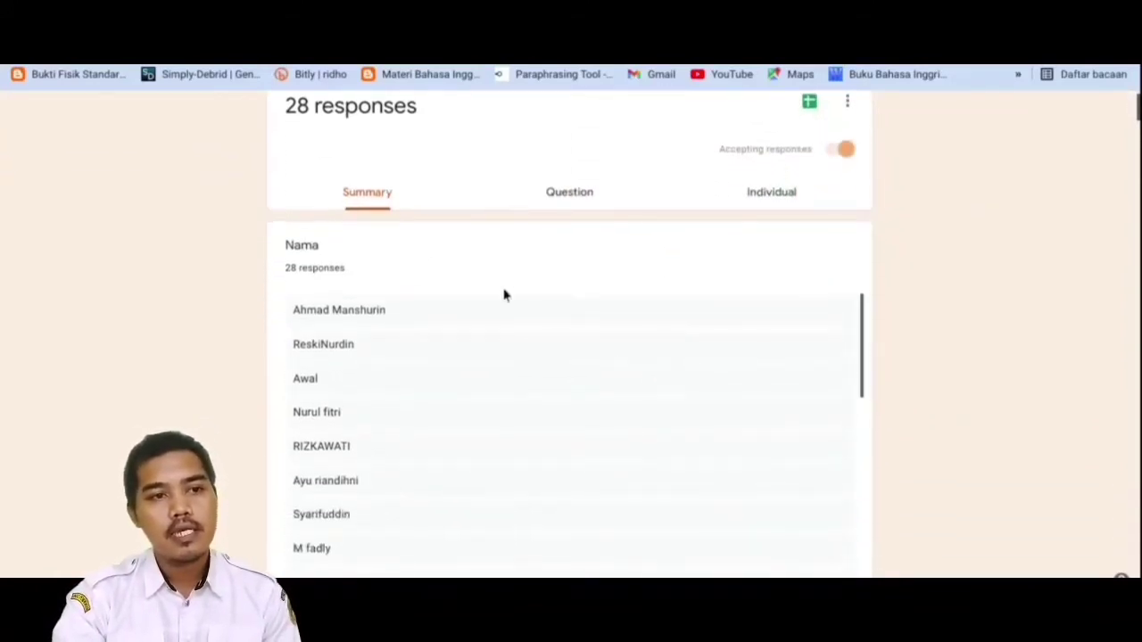
scroll(535, 302, up, 1)
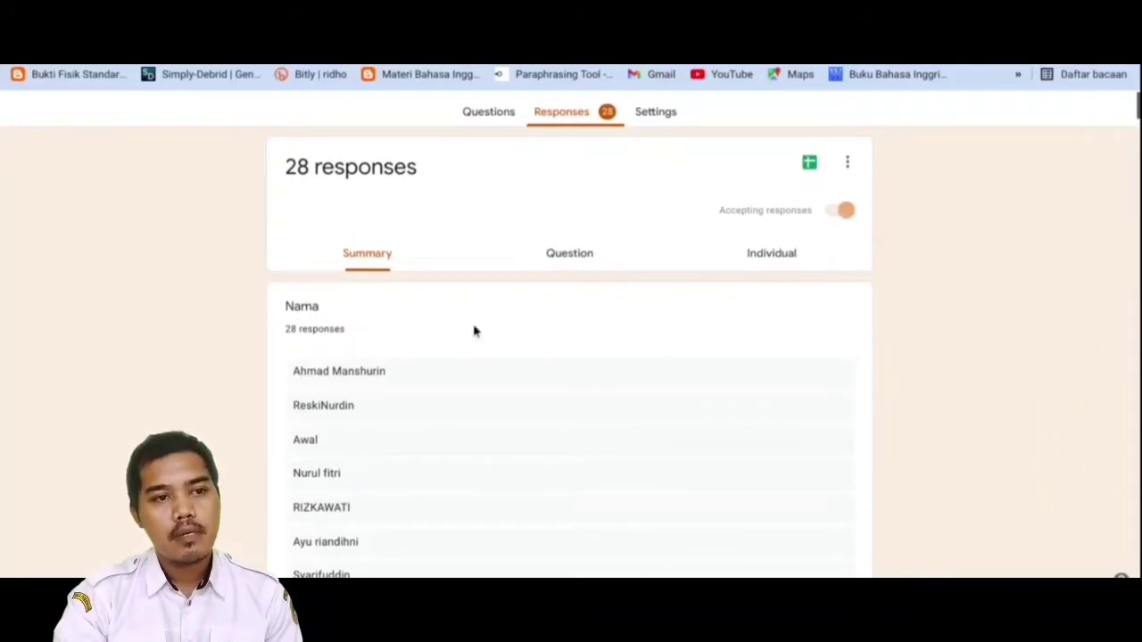
click(765, 265)
scroll(599, 525, down, 2)
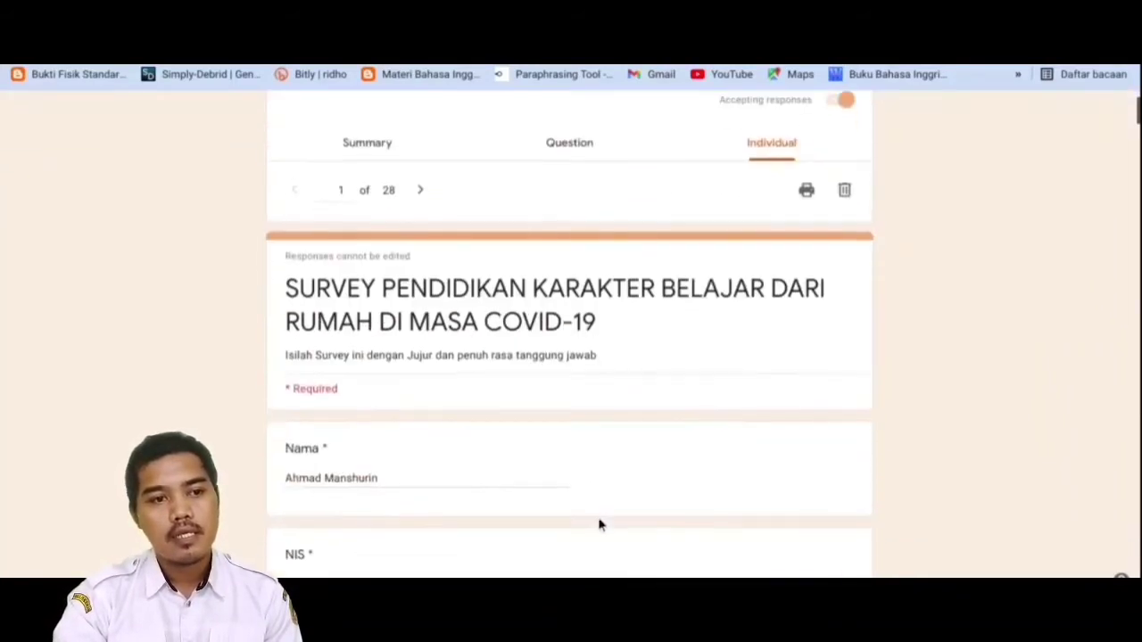
scroll(606, 535, down, 10)
scroll(624, 517, up, 15)
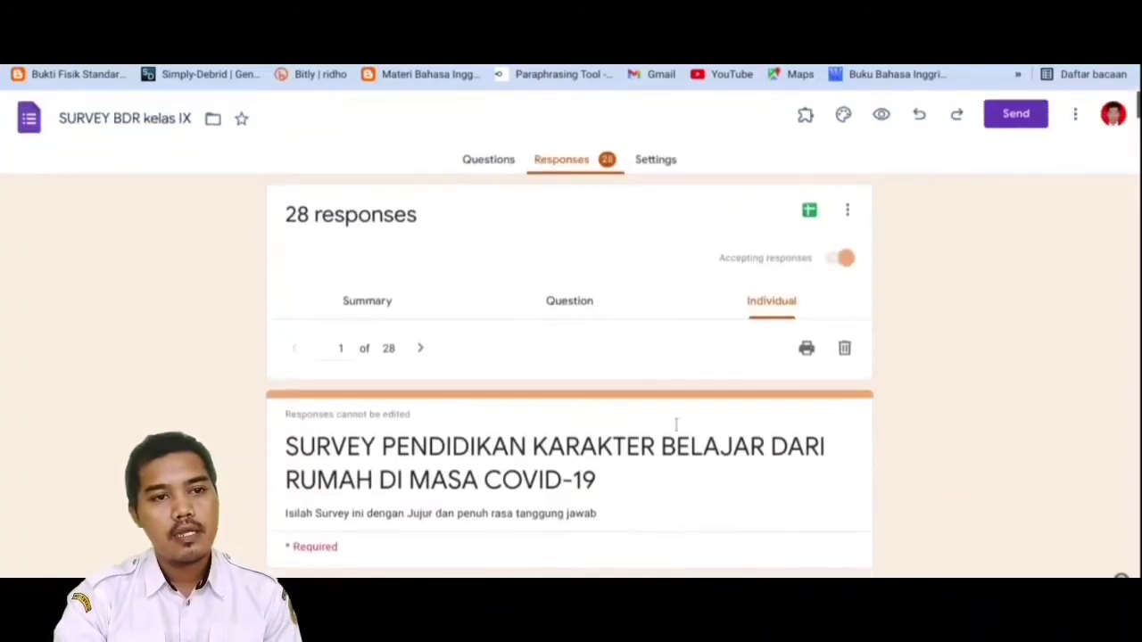
Examine the survey's response summary, from the Nama and NIS lists to the Kelas and Religius charts and the uploaded photo evidence
click(379, 305)
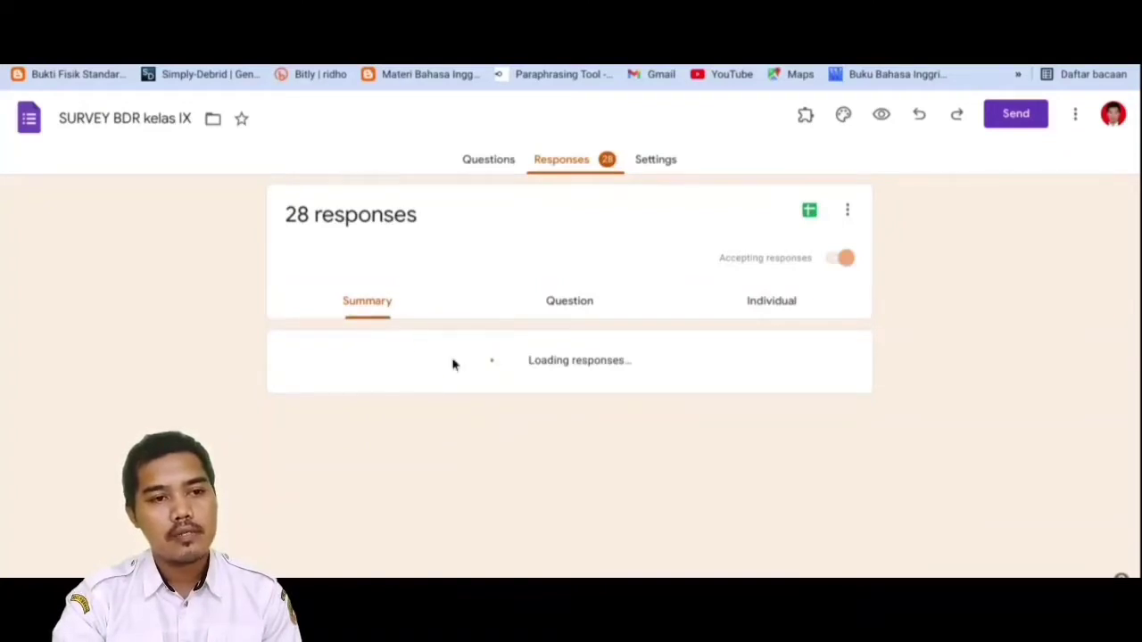
scroll(532, 450, down, 6)
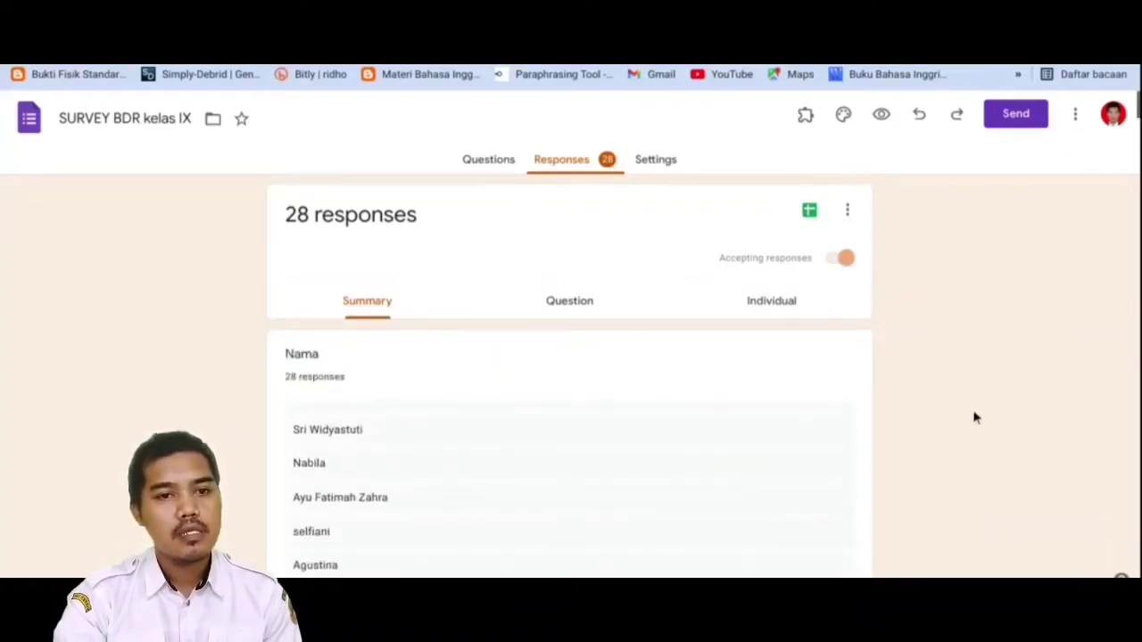
scroll(975, 417, down, 5)
scroll(594, 502, down, 3)
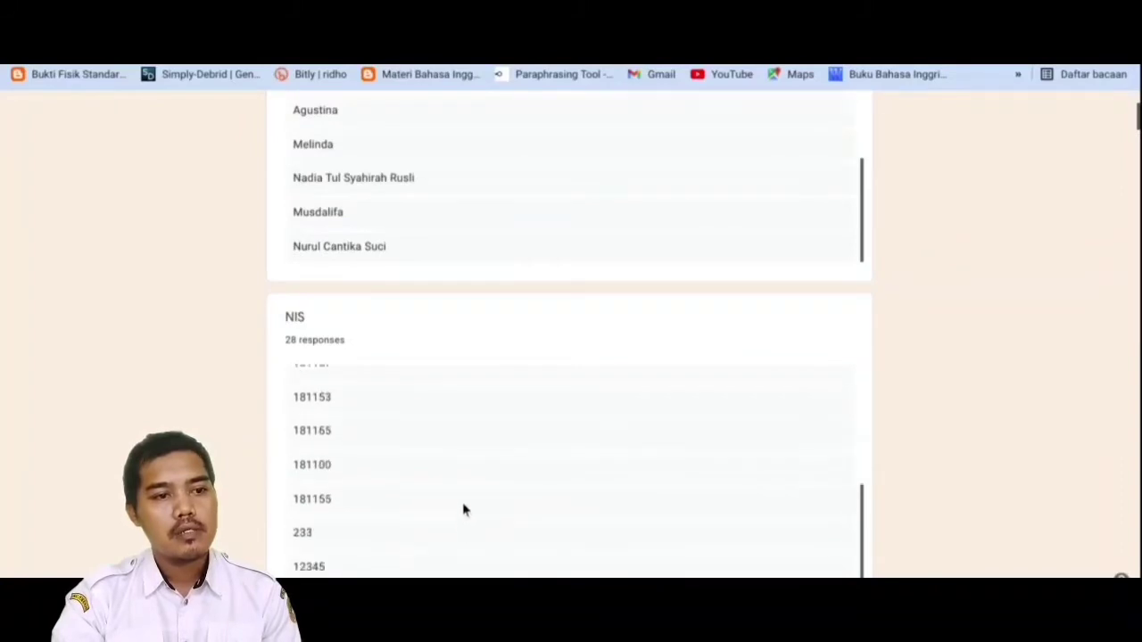
scroll(464, 511, down, 8)
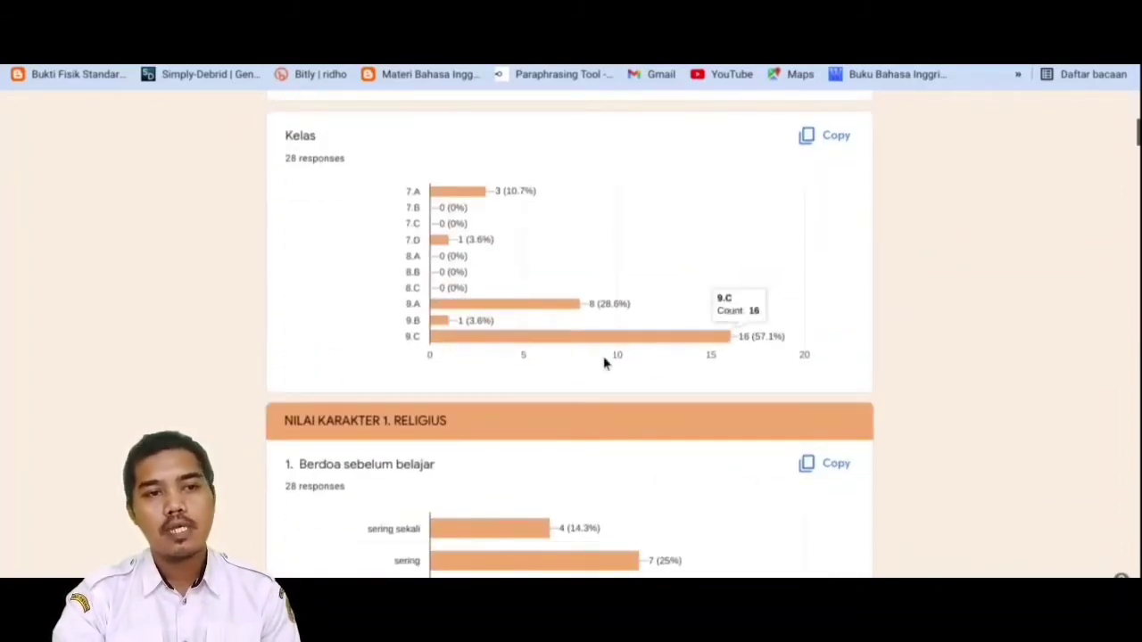
scroll(645, 506, down, 2)
scroll(652, 515, down, 3)
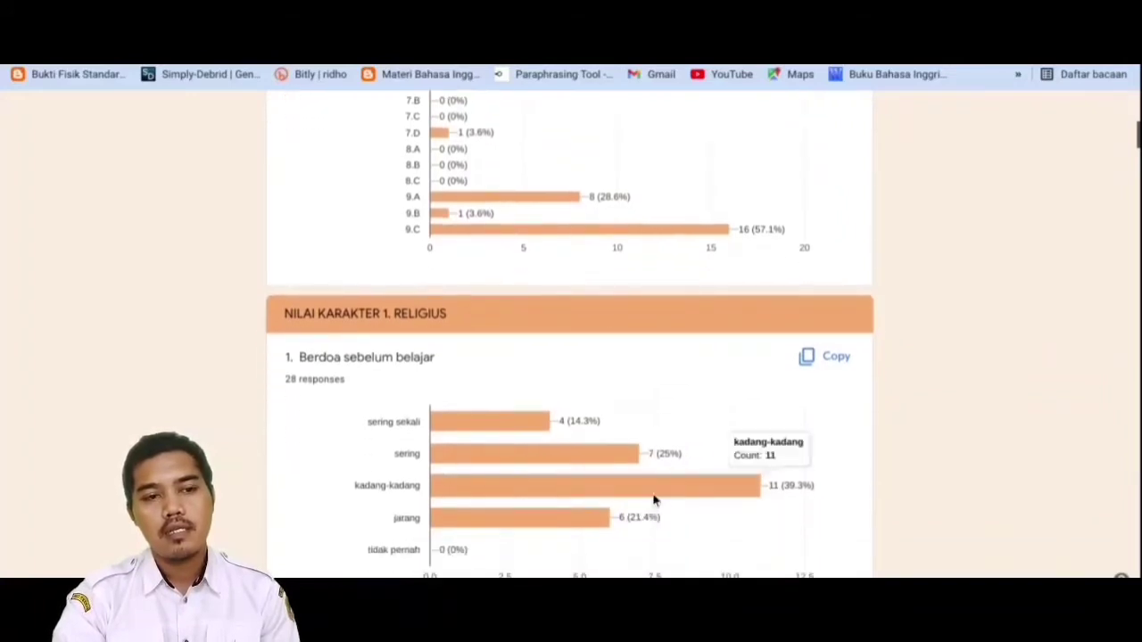
scroll(680, 523, down, 1)
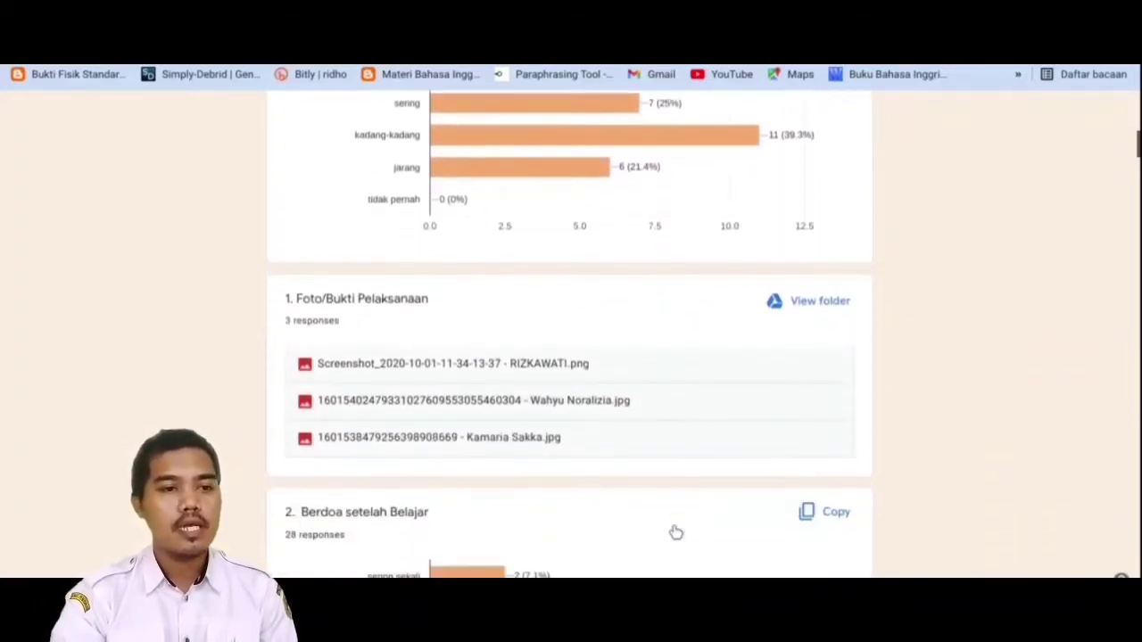
scroll(682, 529, up, 3)
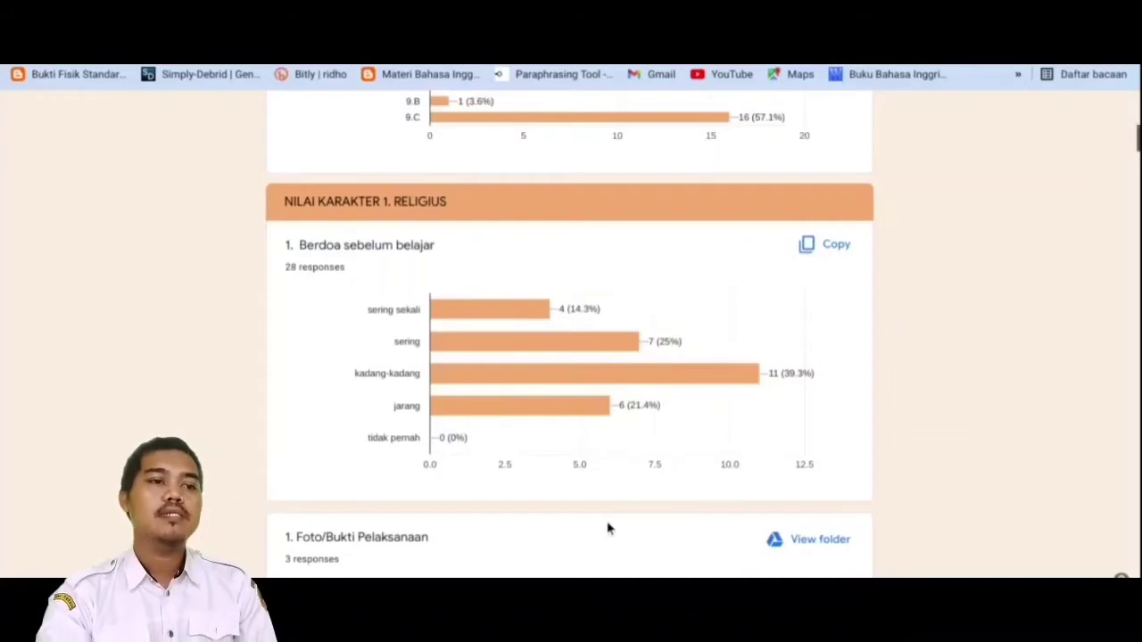
scroll(607, 527, down, 6)
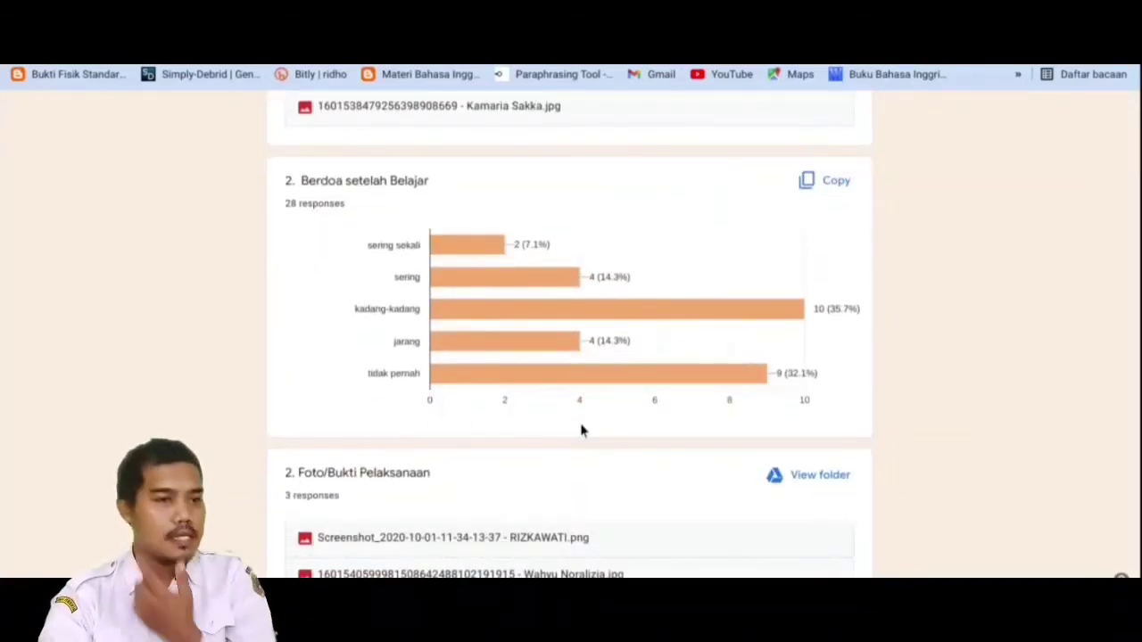
scroll(612, 461, up, 6)
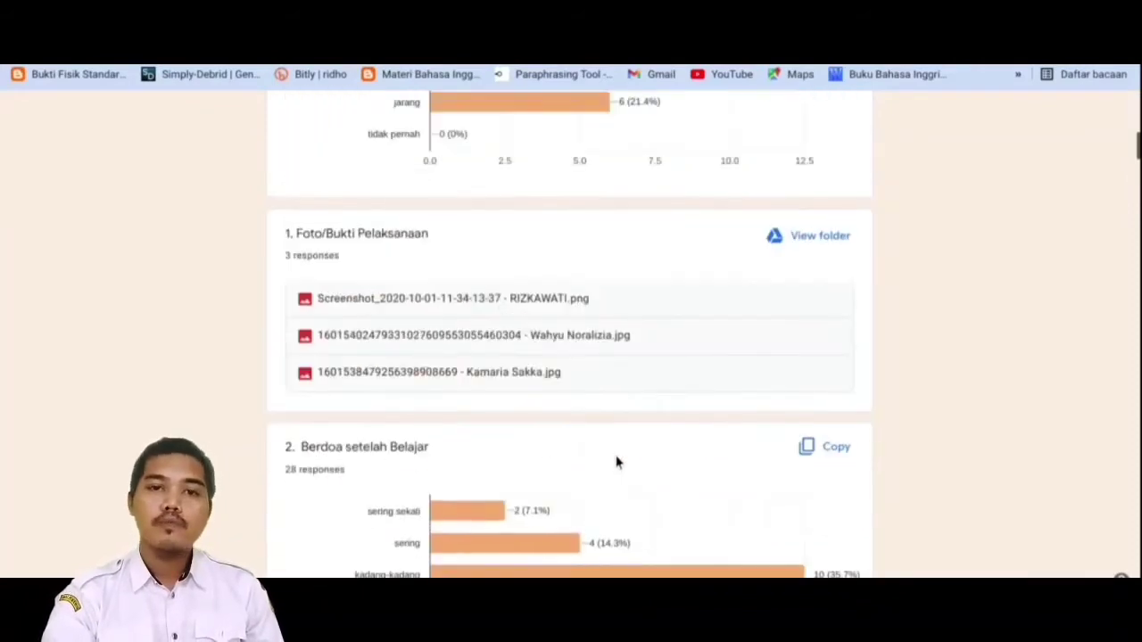
scroll(627, 461, up, 10)
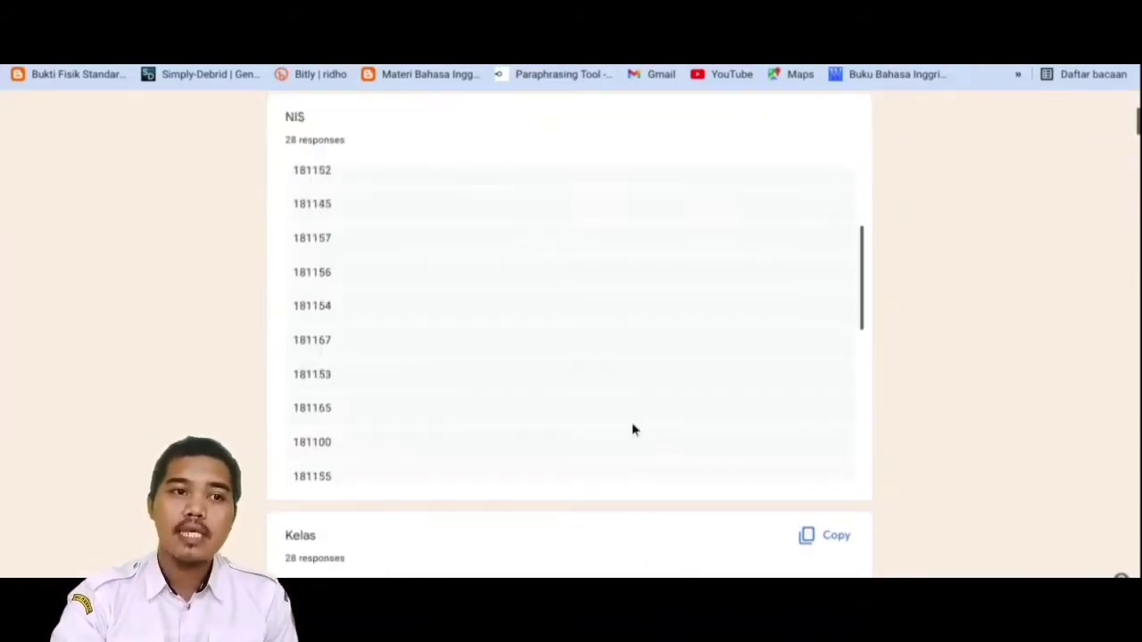
scroll(586, 300, up, 6)
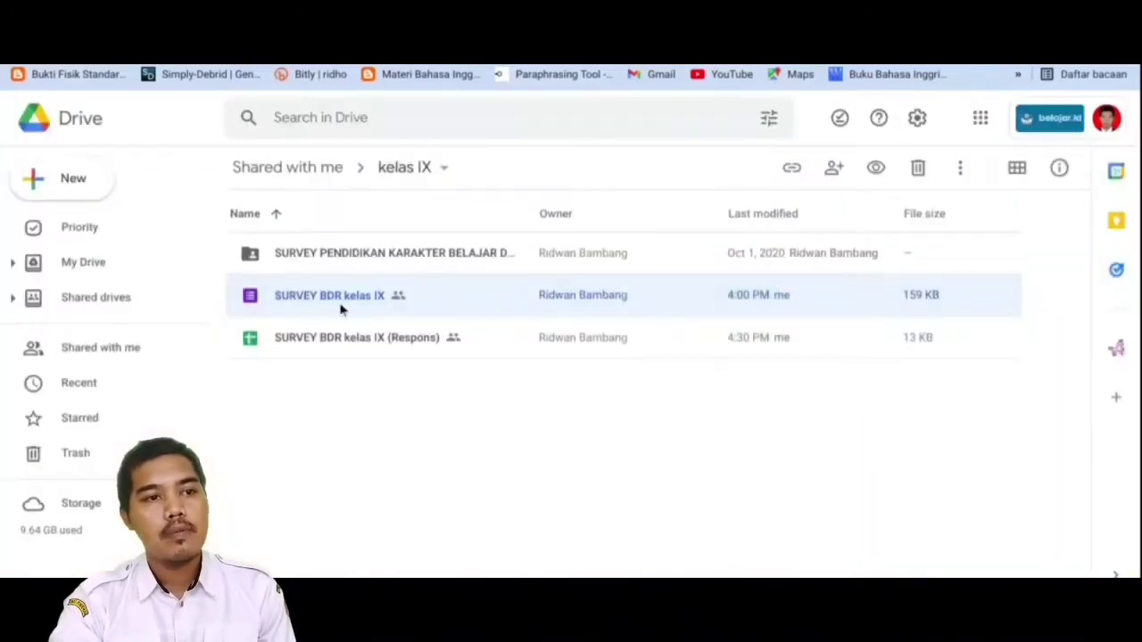
Open the "SURVEY BDR kelas IX (Respons)" spreadsheet from the "kelas IX" folder in Google Drive and look over its recorded answers
click(335, 346)
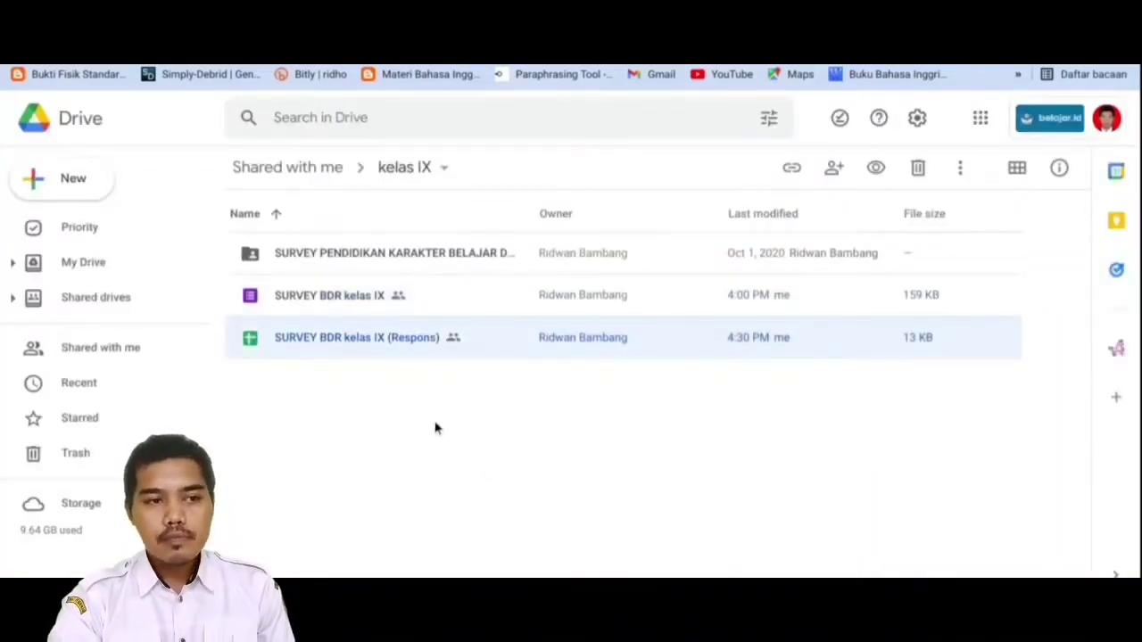
double_click(355, 341)
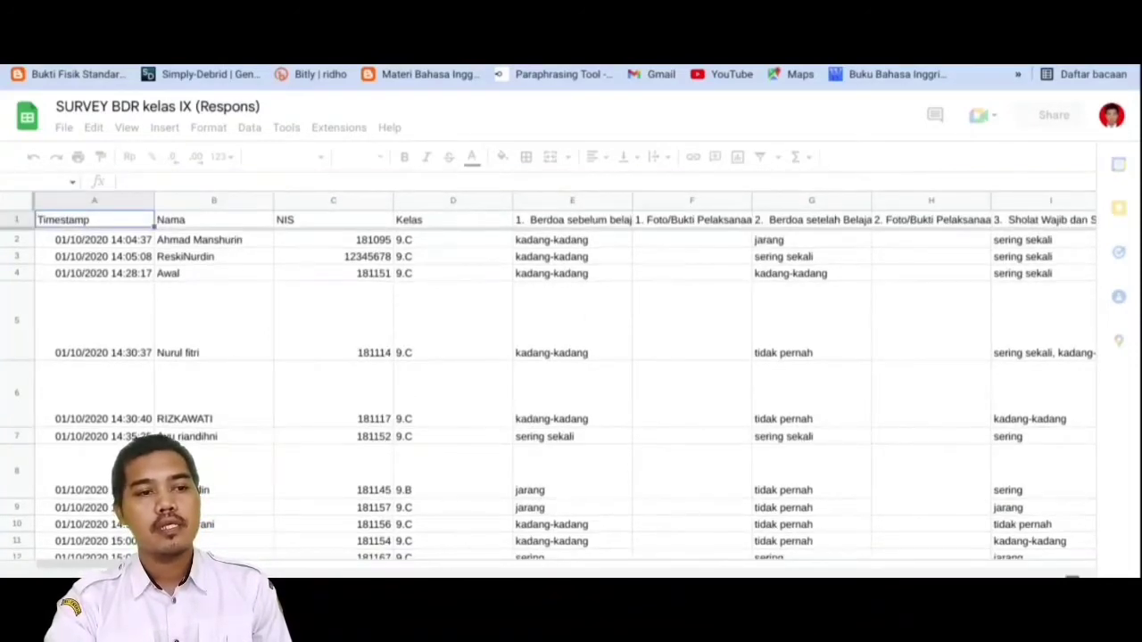
click(915, 399)
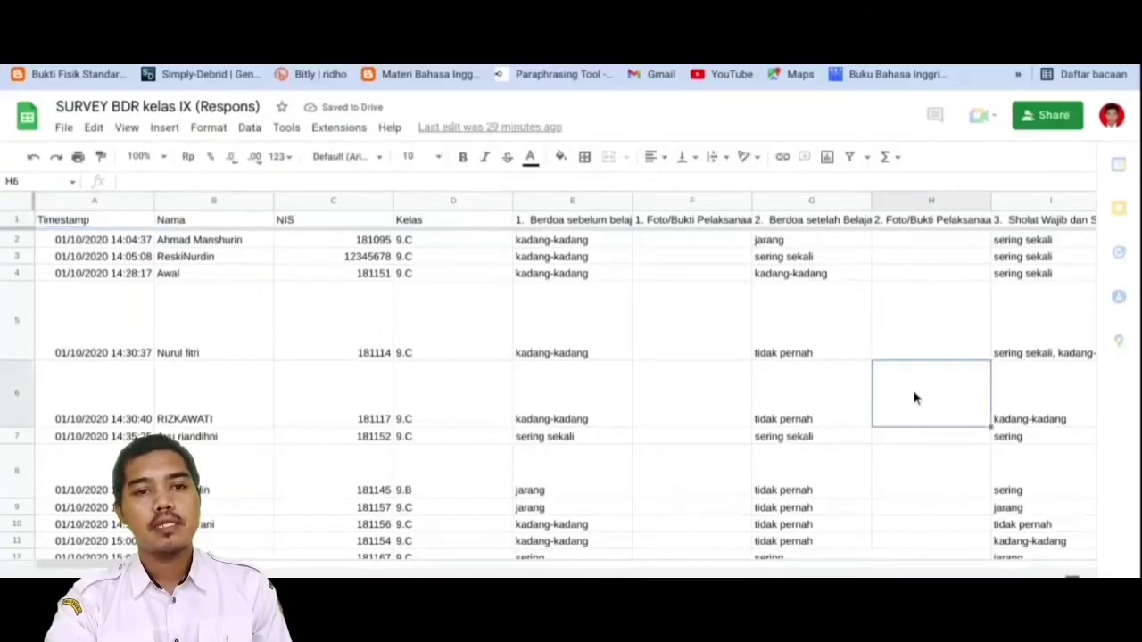
key(Up)
key(Up)
key(Up)
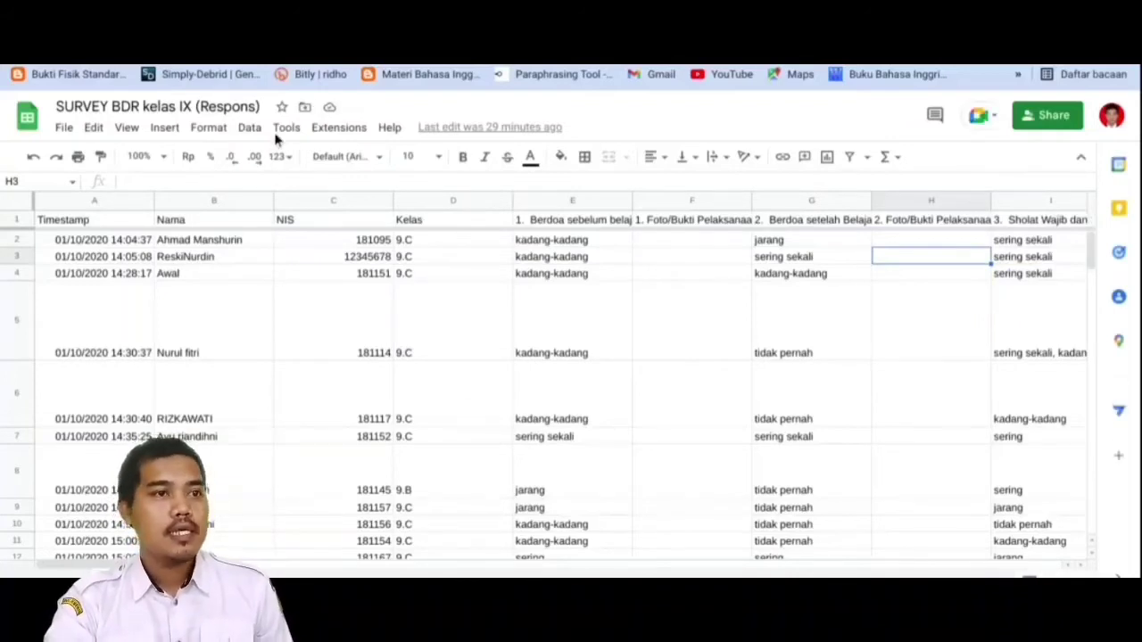
Return to the questions of "Latihan Form" and set the form description to "google for education"
key(ctrl+shift+Tab)
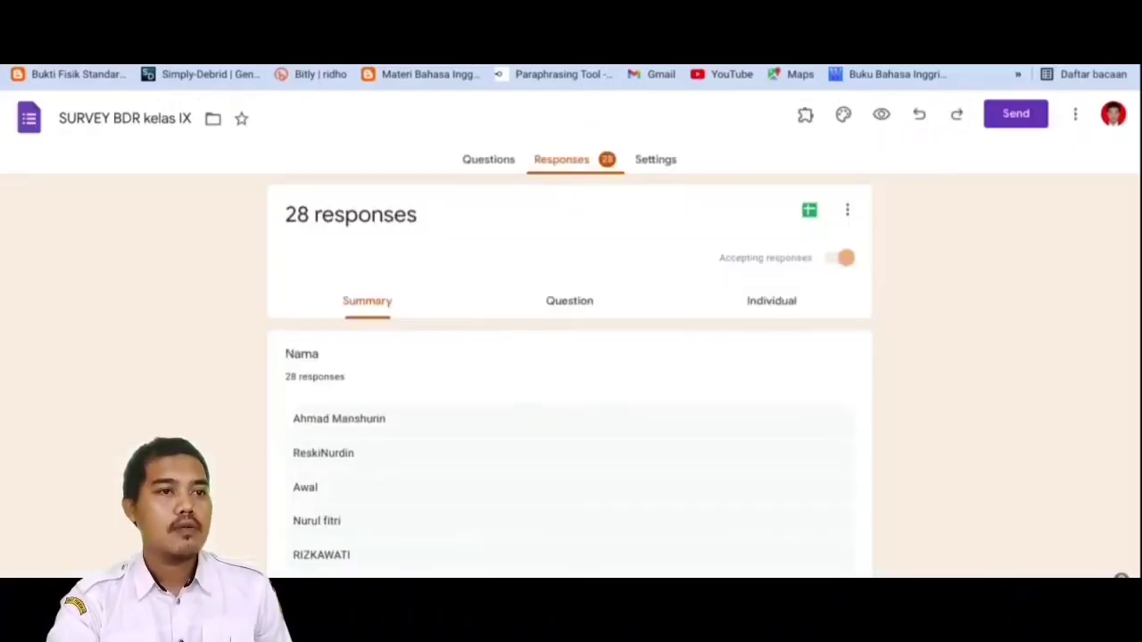
key(ctrl+shift+Tab)
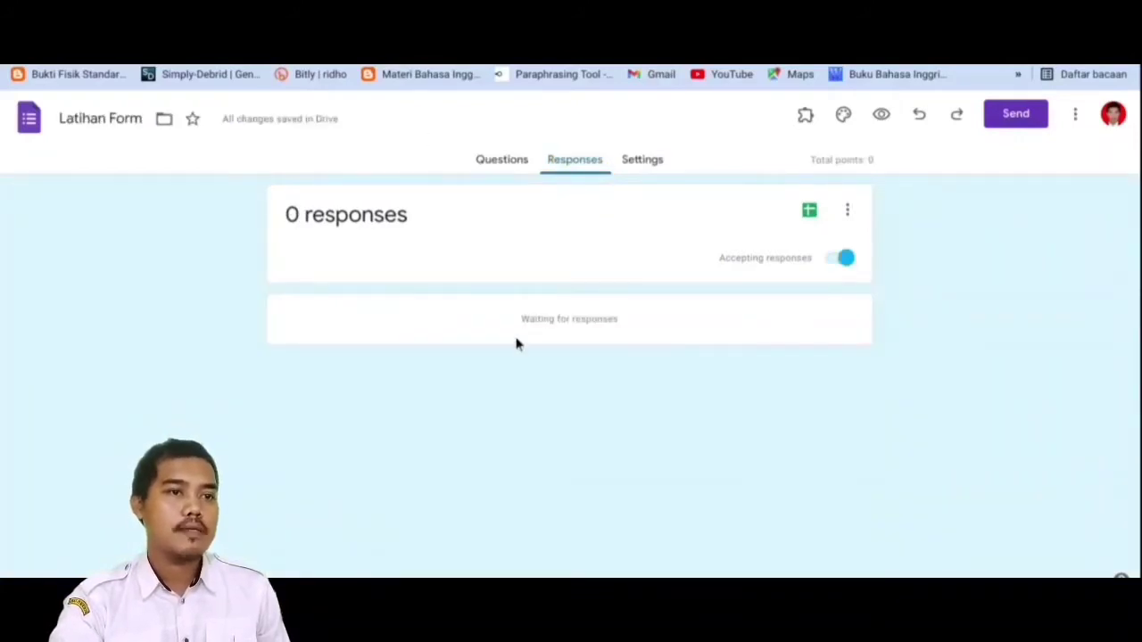
click(484, 165)
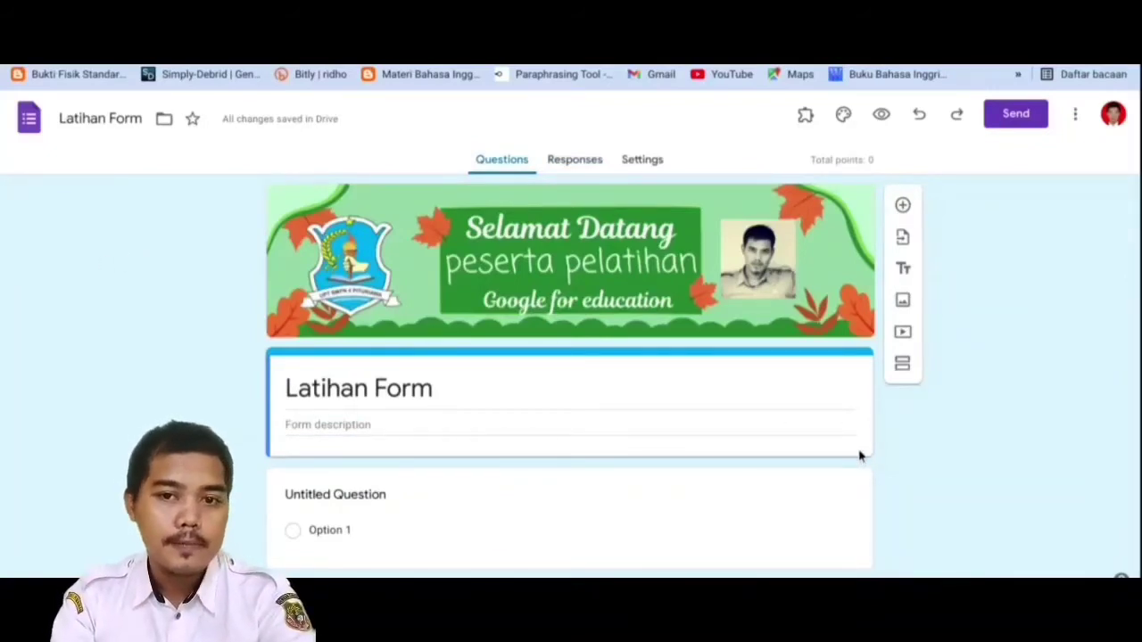
click(310, 425)
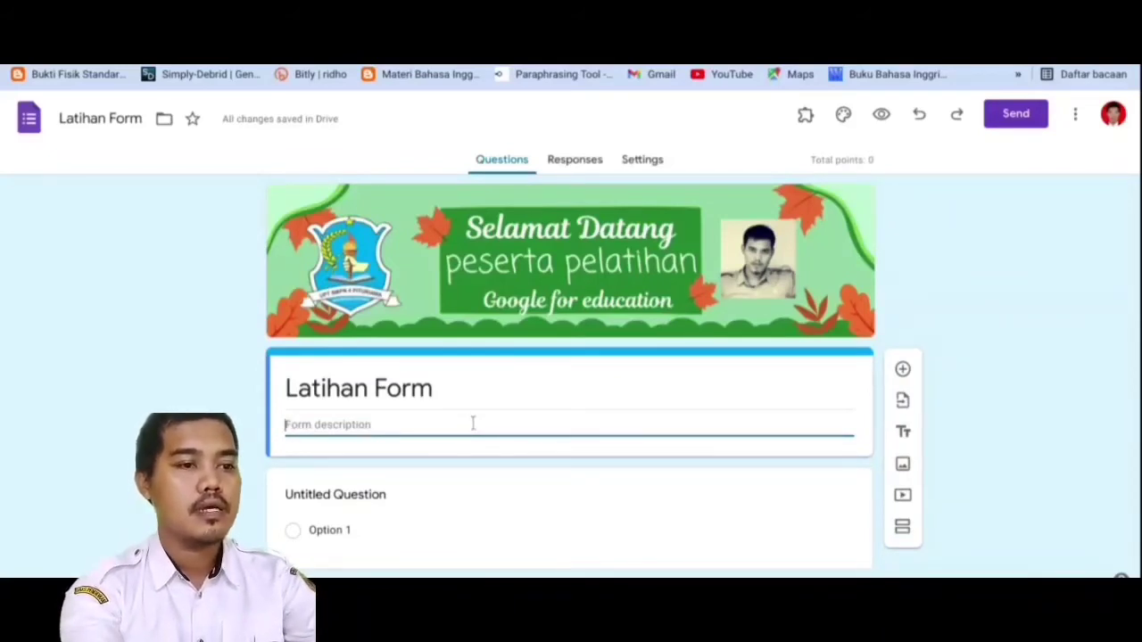
text(google for education)
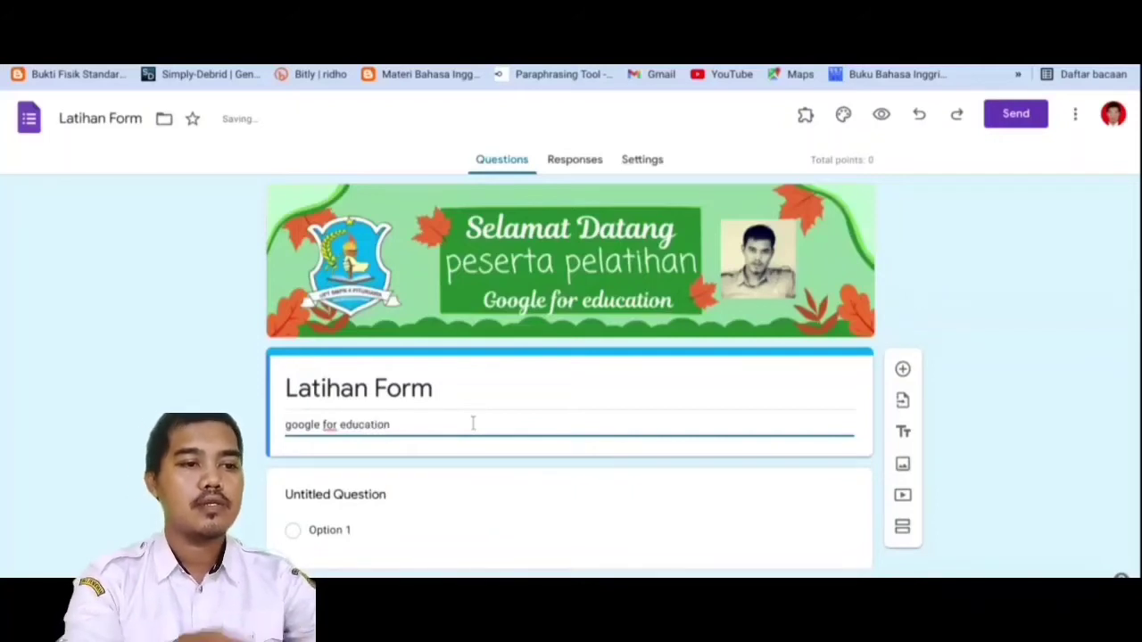
click(910, 480)
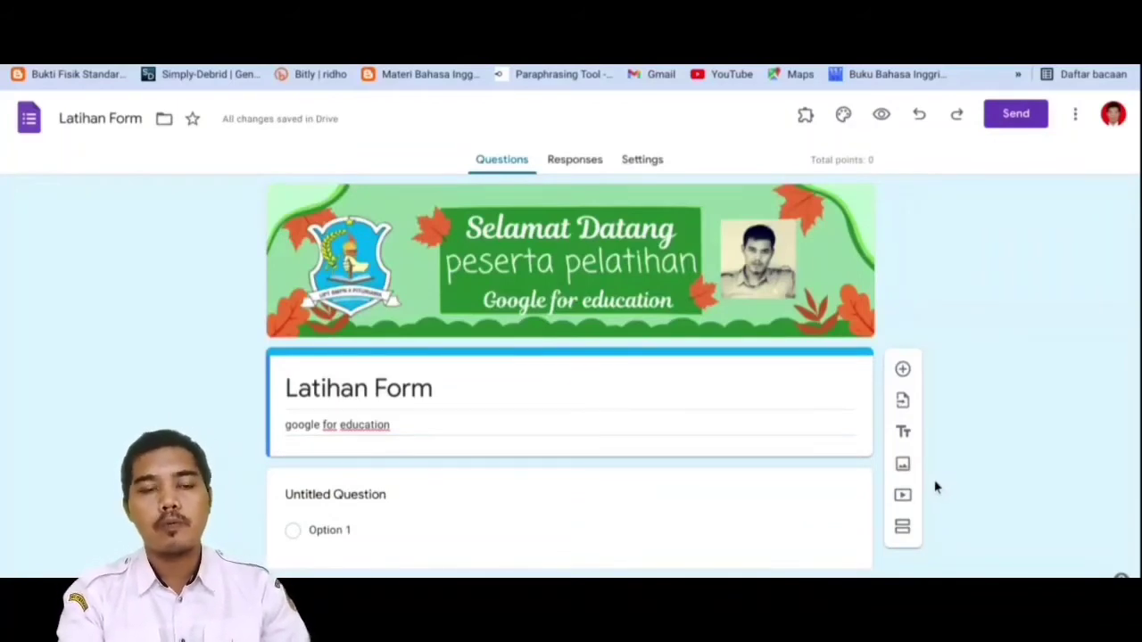
Turn the untitled first question into a required short-answer question titled "Nama"
click(339, 535)
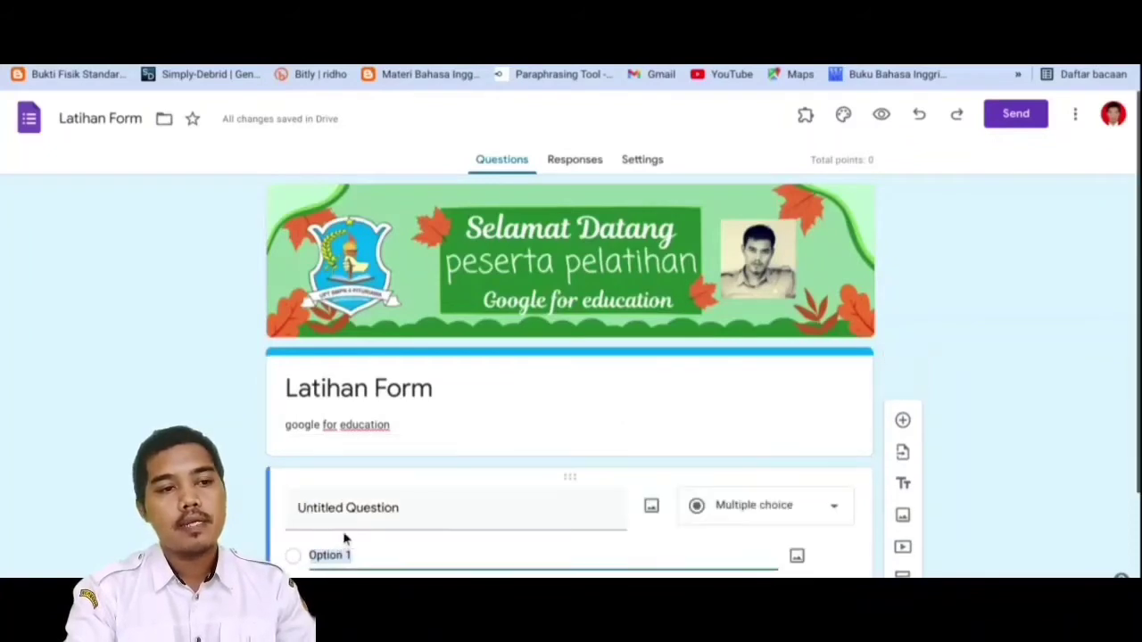
click(409, 474)
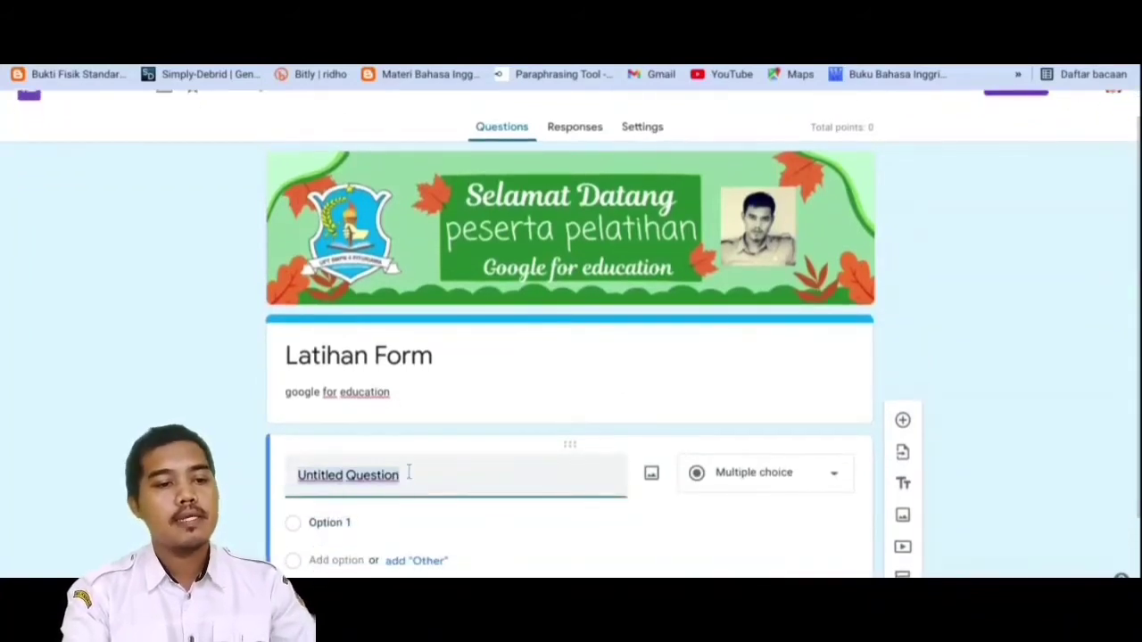
text(Nama)
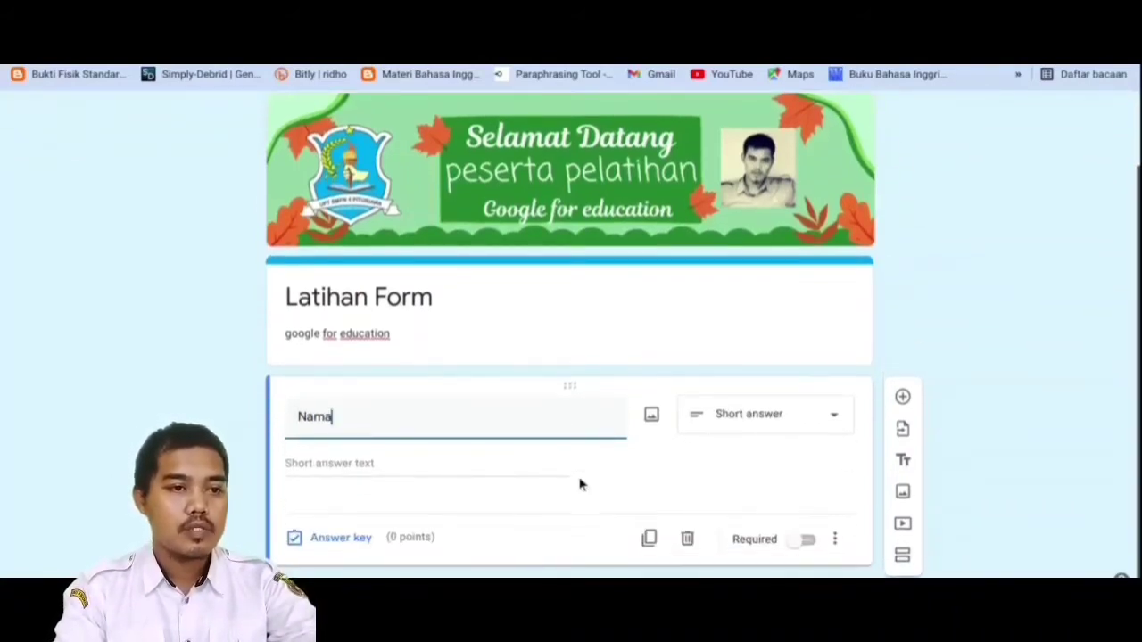
click(339, 467)
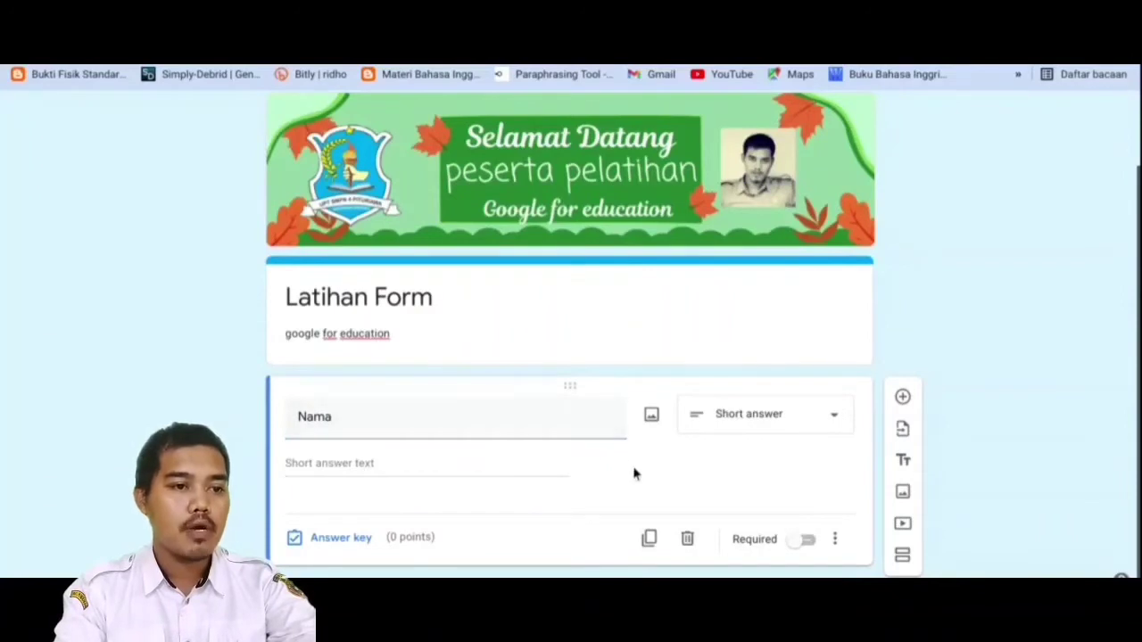
scroll(769, 474, down, 1)
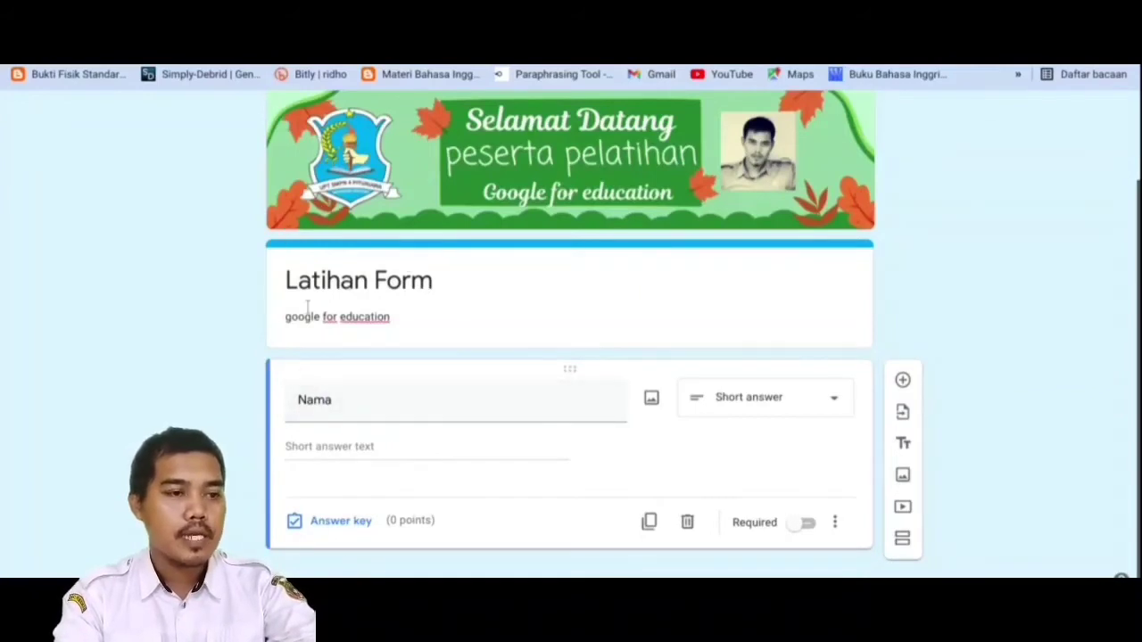
click(807, 525)
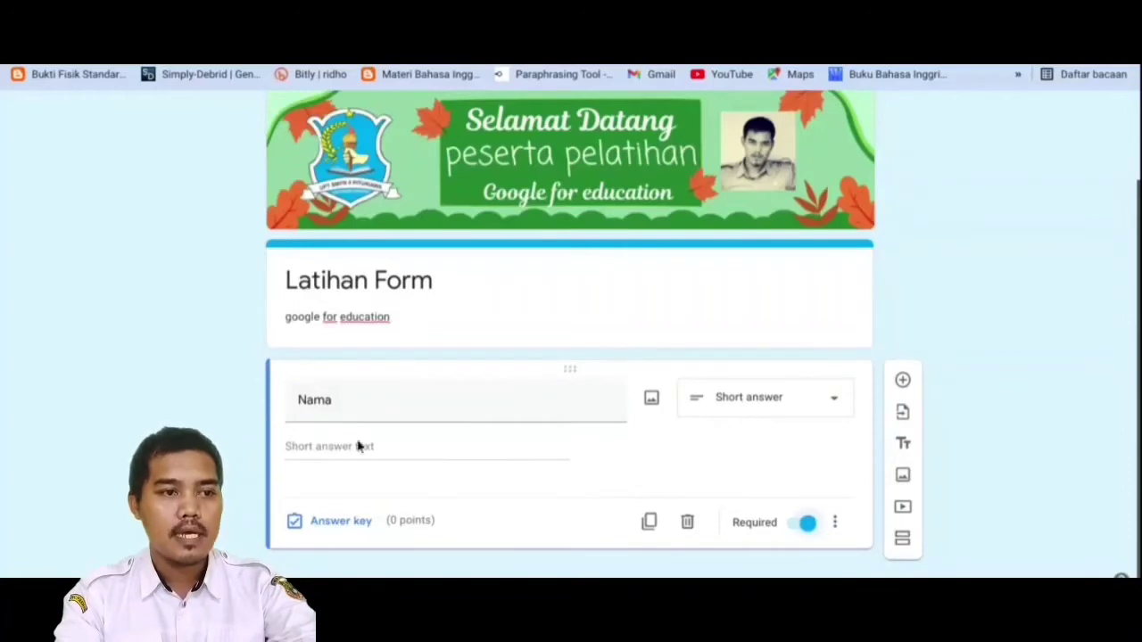
Add a short-answer question titled "Asal Sekolah" below the "Nama" question
click(902, 380)
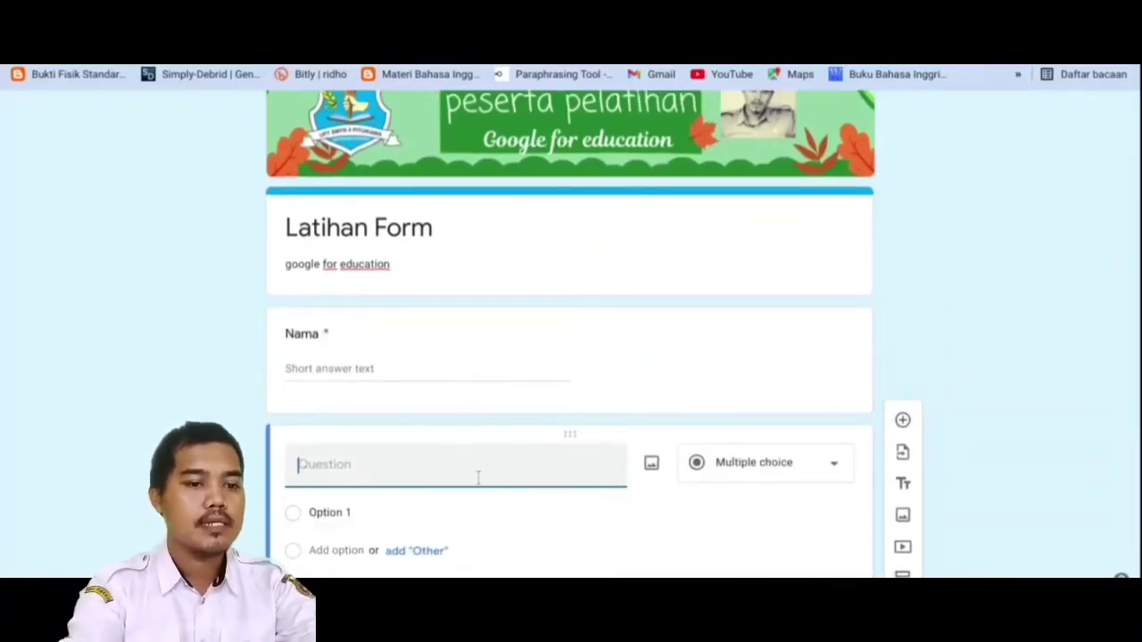
text(K)
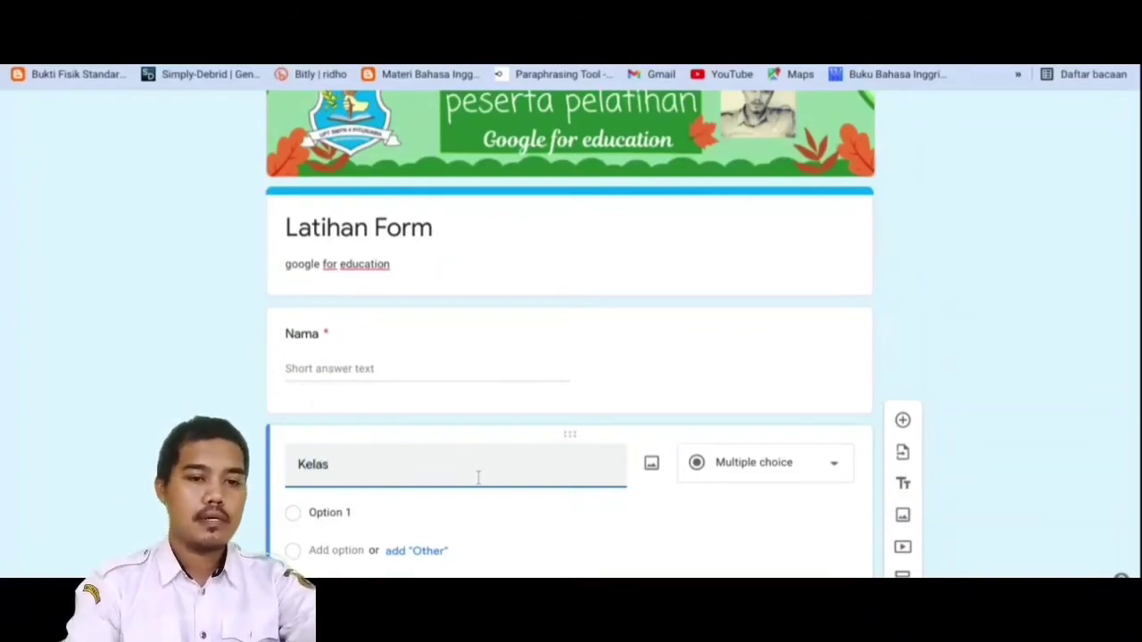
key(BackSpace)
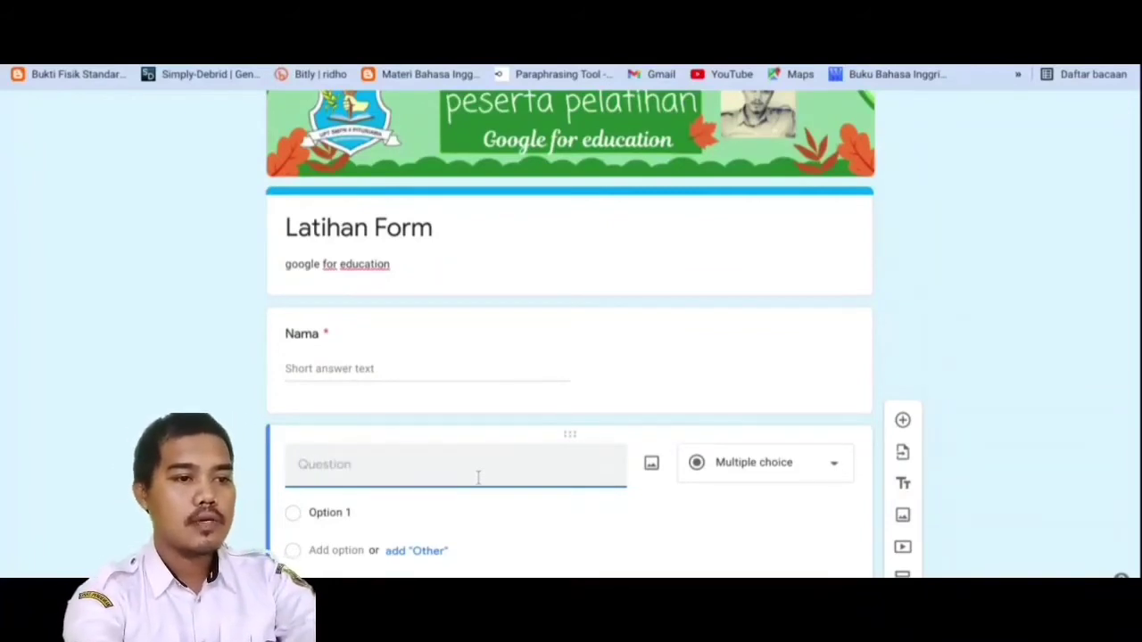
text(Asal Se)
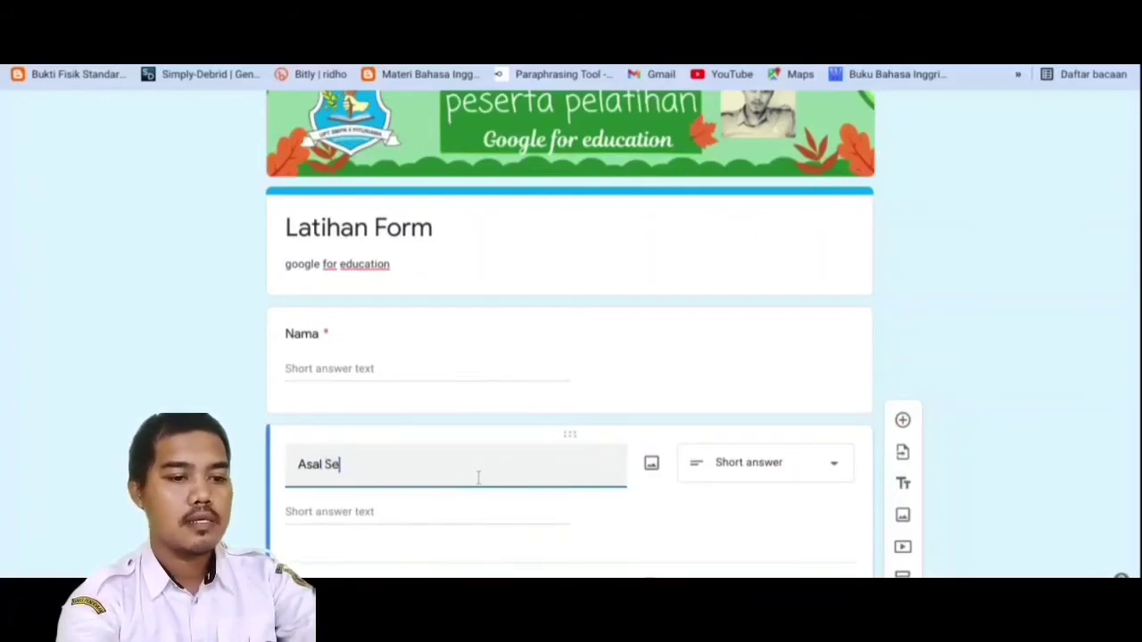
text(kolah)
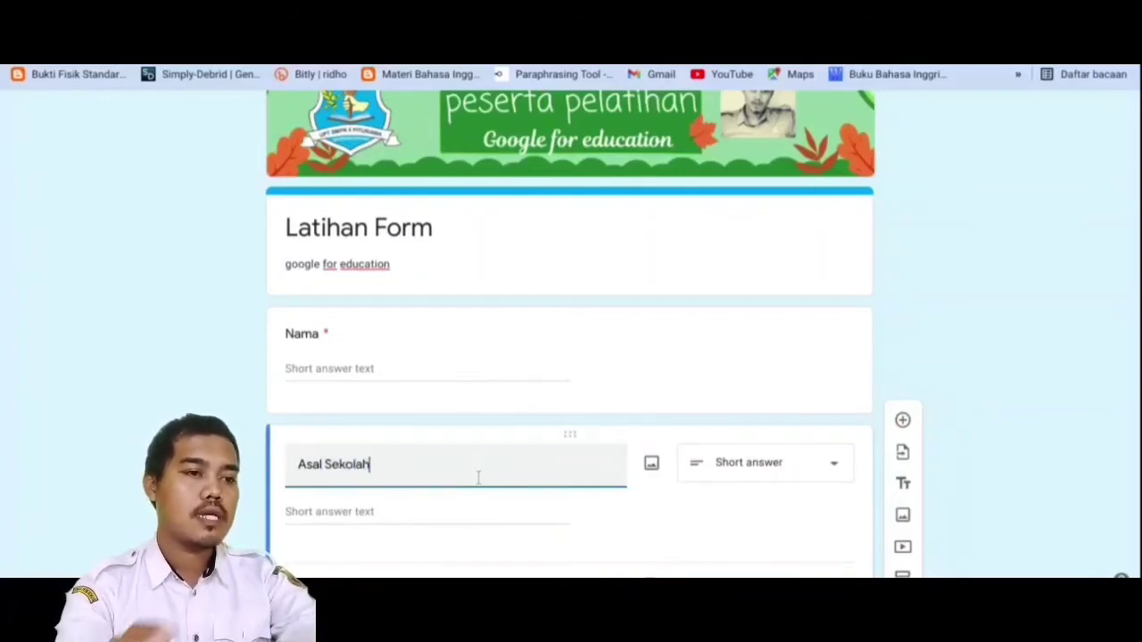
click(694, 518)
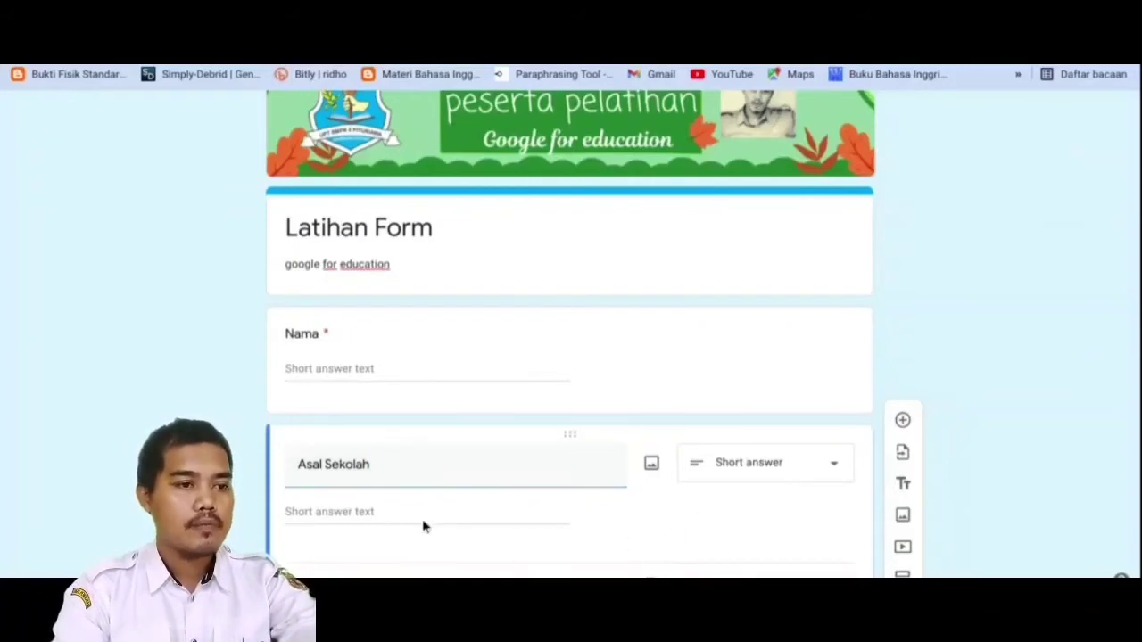
scroll(424, 525, down, 1)
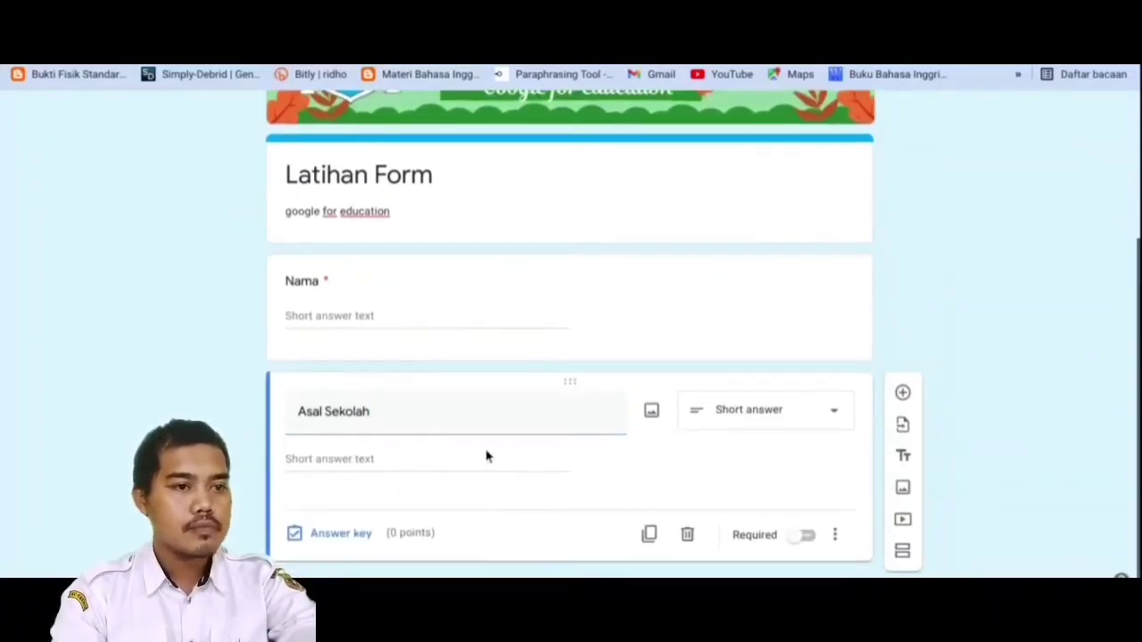
Try the Checkboxes type with a first option "Sd" on the "Asal Sekolah" question, and return it to Short answer
click(776, 421)
click(654, 488)
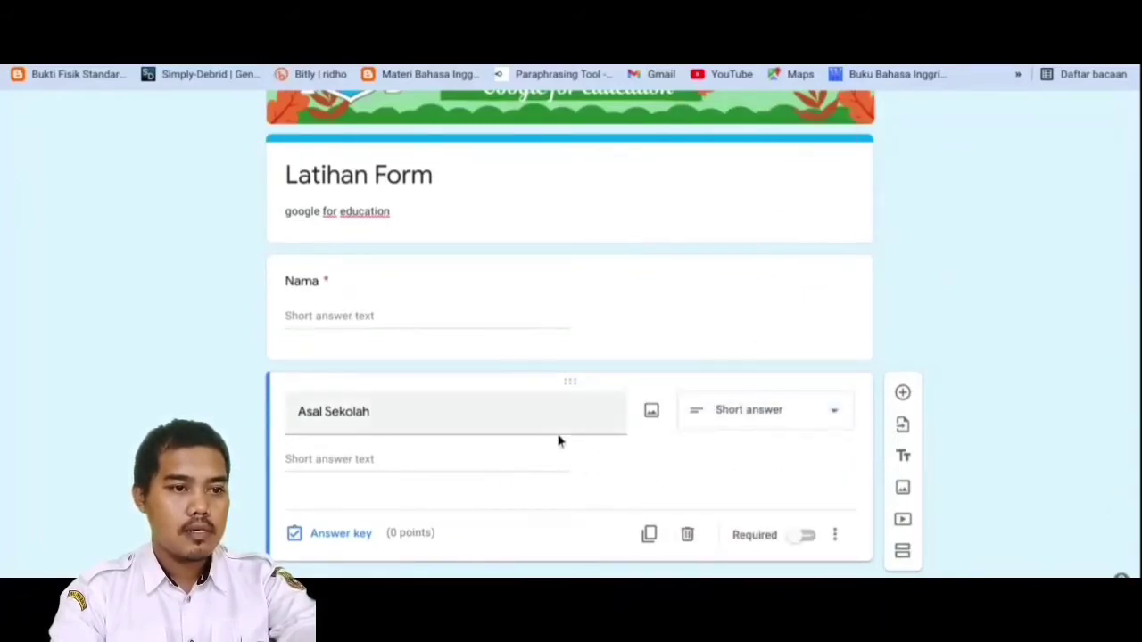
click(502, 425)
click(773, 420)
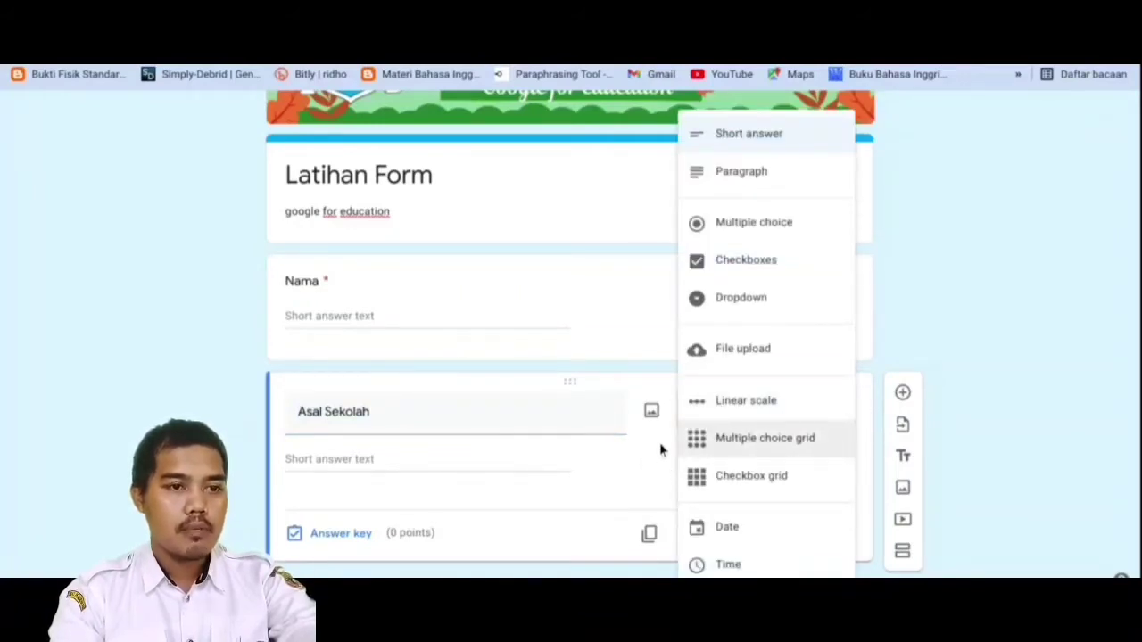
click(753, 279)
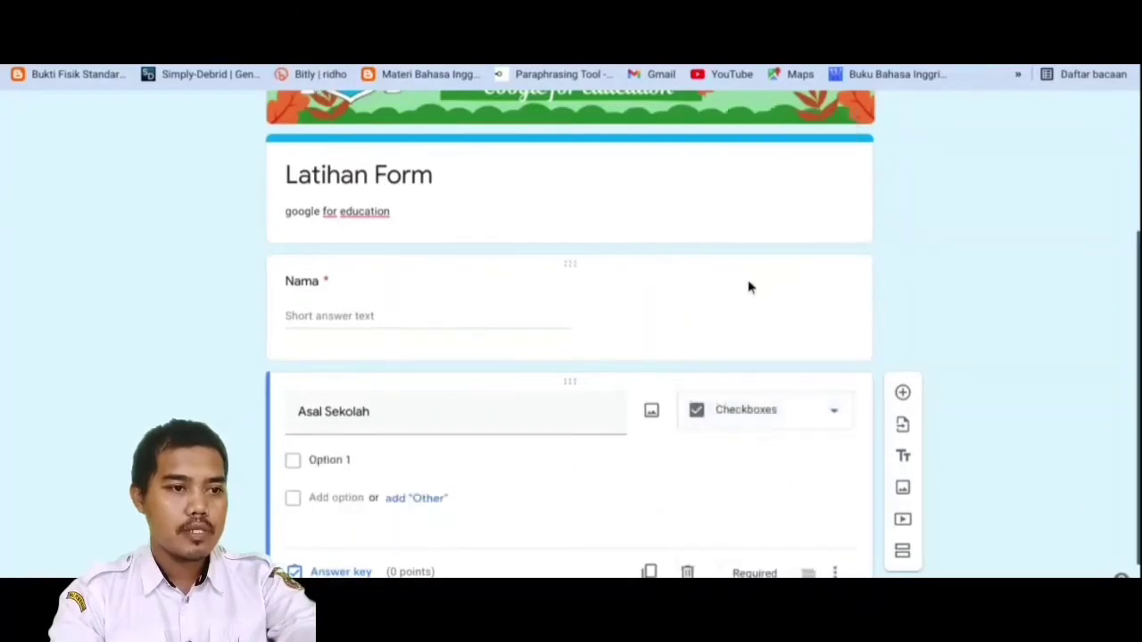
click(388, 458)
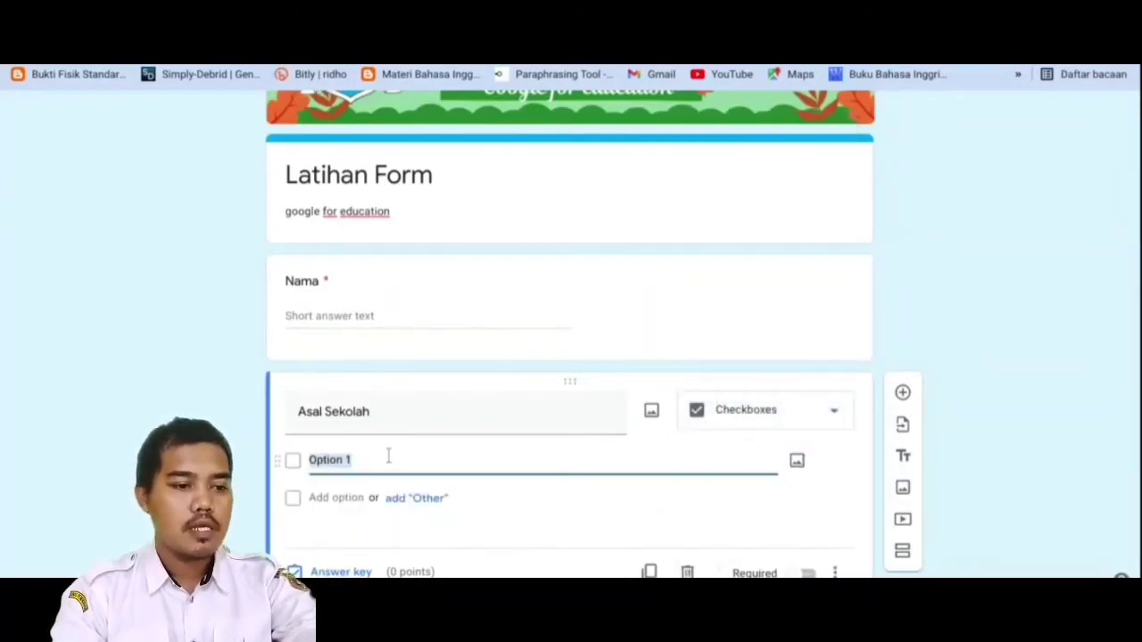
text(Sd)
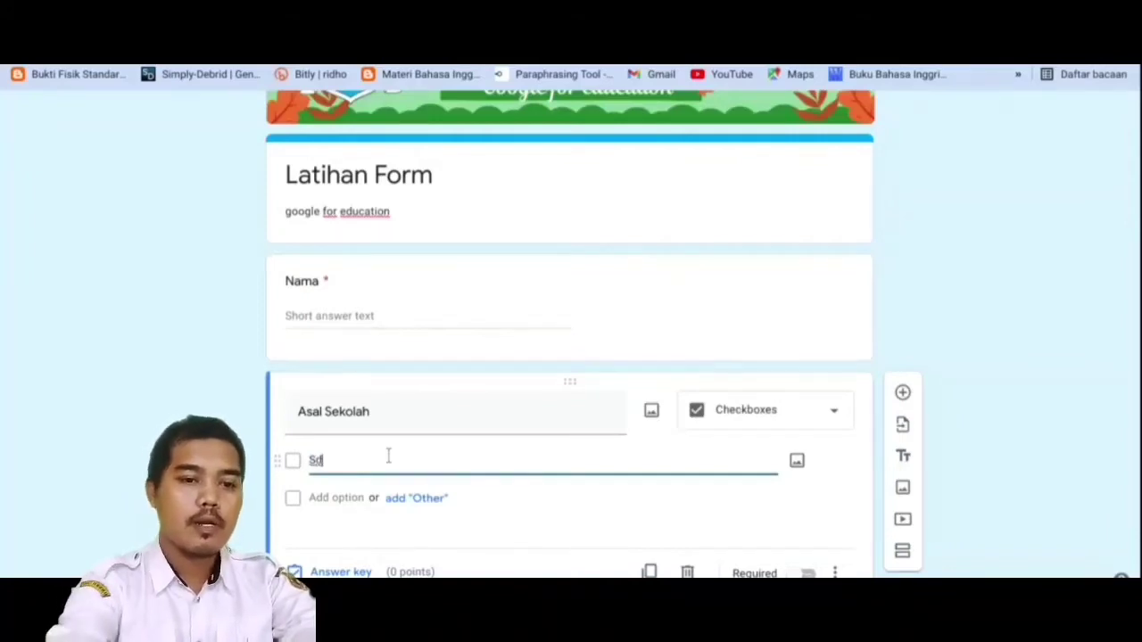
key(BackSpace)
key(BackSpace)
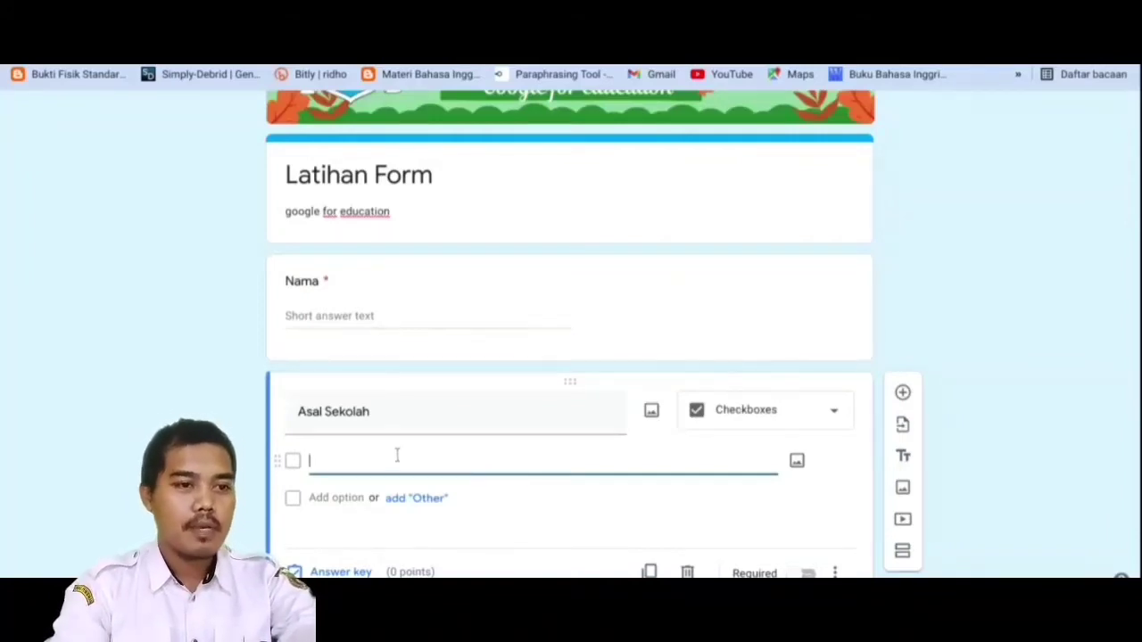
click(729, 421)
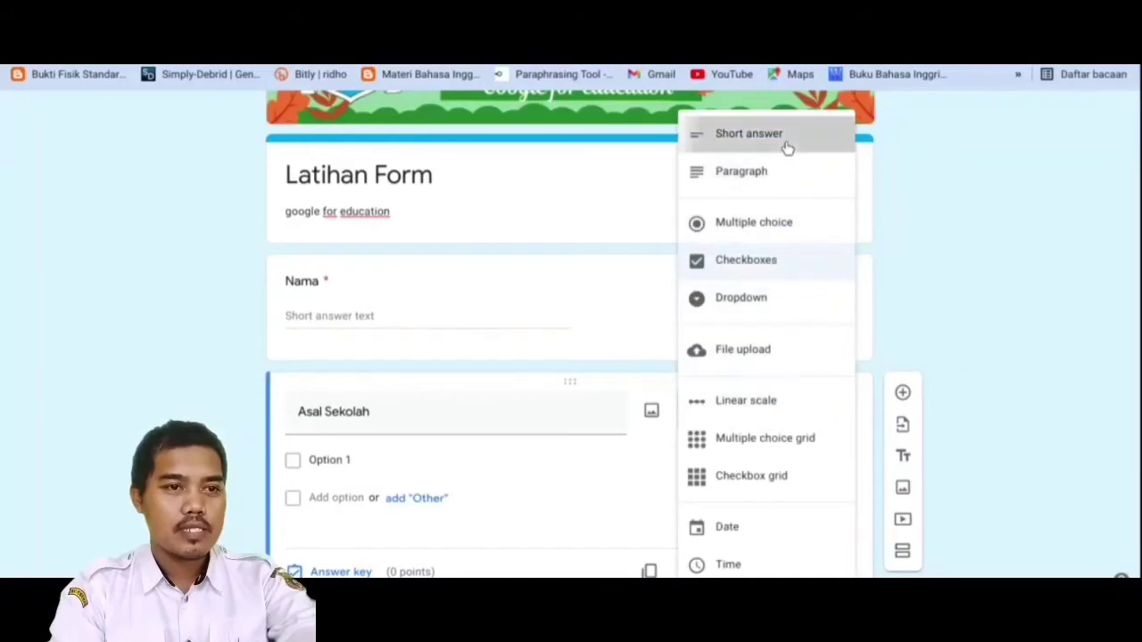
click(785, 142)
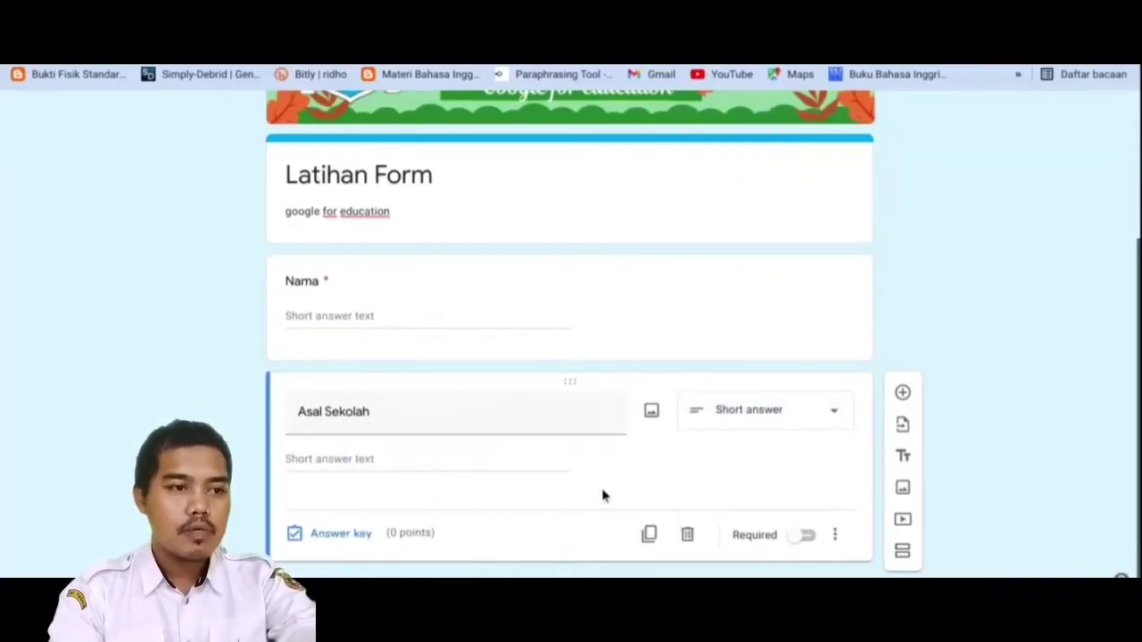
Add a short-answer question titled "Nomer WA" below the "Asal Sekolah" question
scroll(437, 509, down, 1)
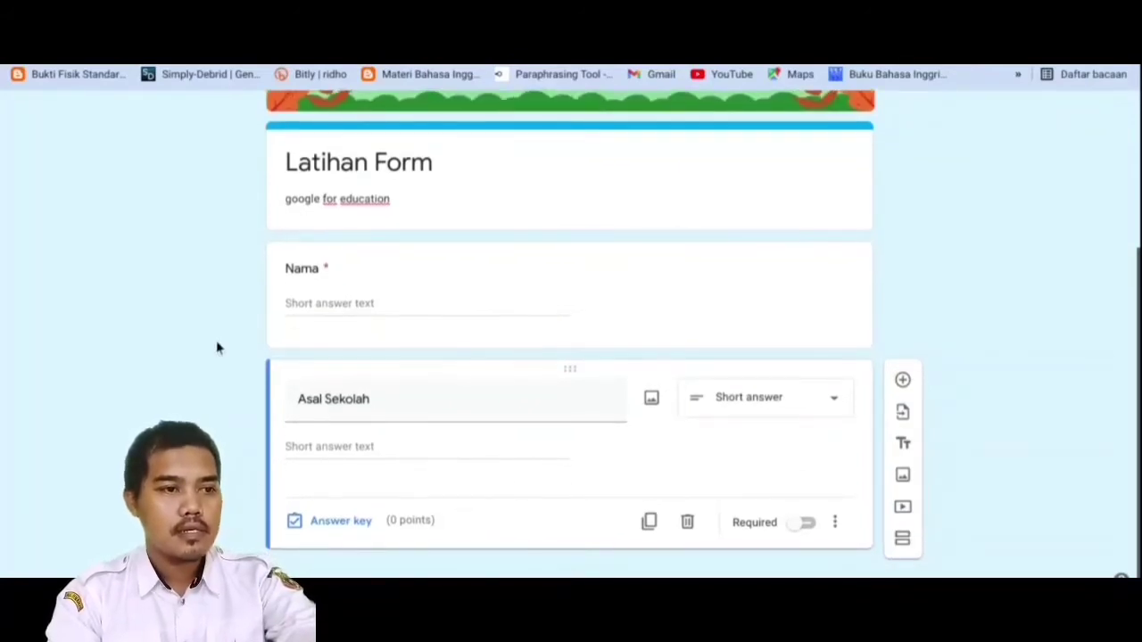
scroll(250, 360, up, 2)
scroll(265, 359, down, 1)
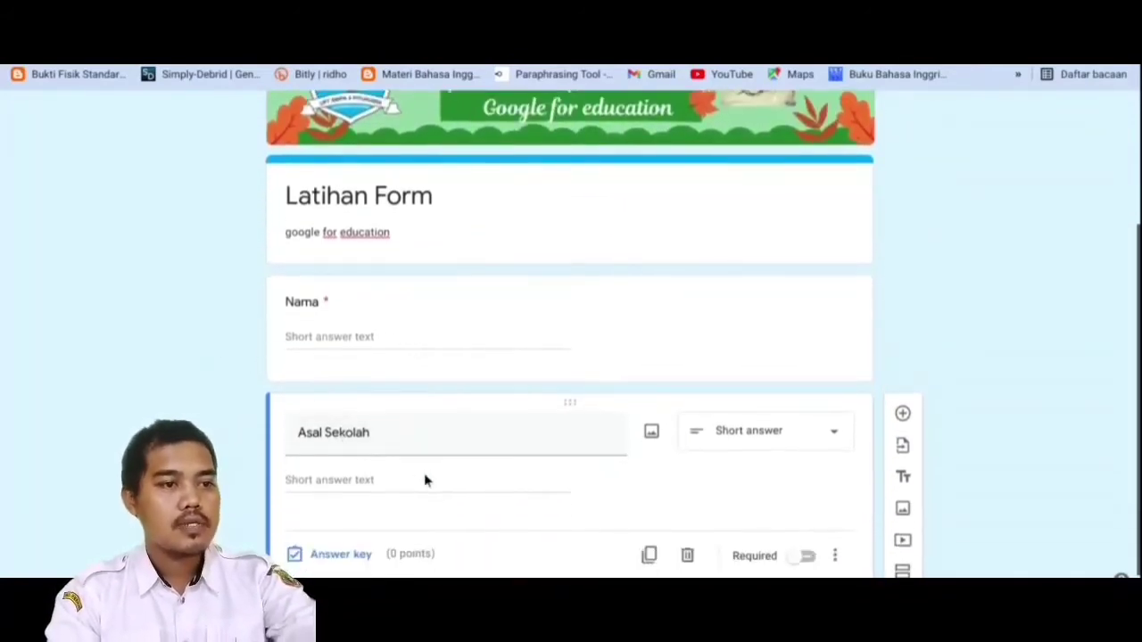
scroll(464, 493, down, 1)
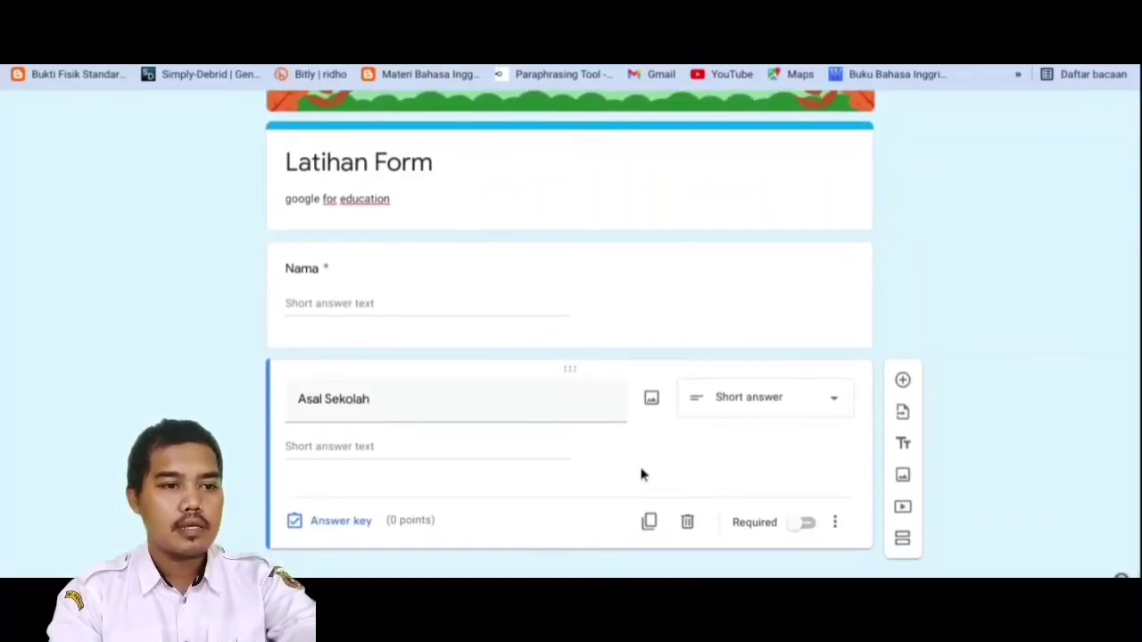
click(902, 380)
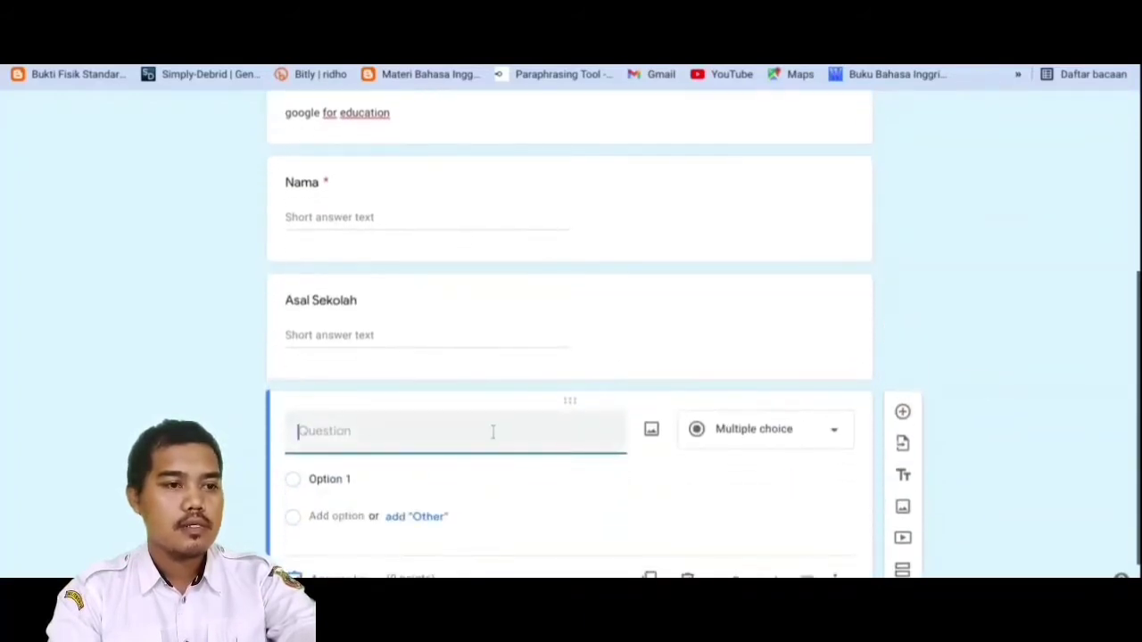
text(No)
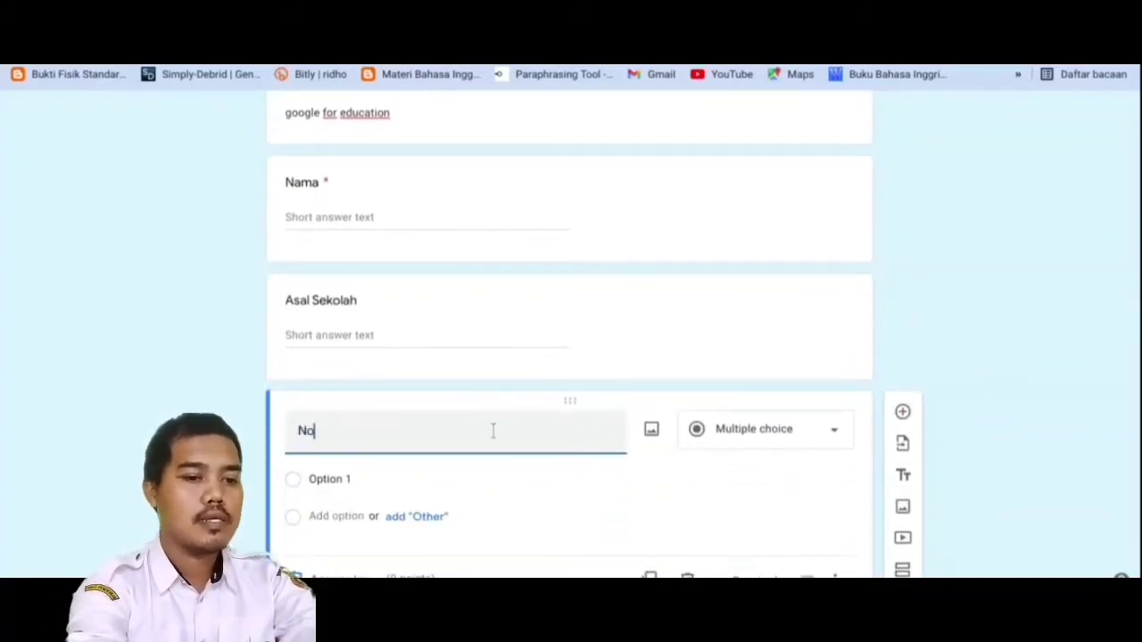
text(mer WA)
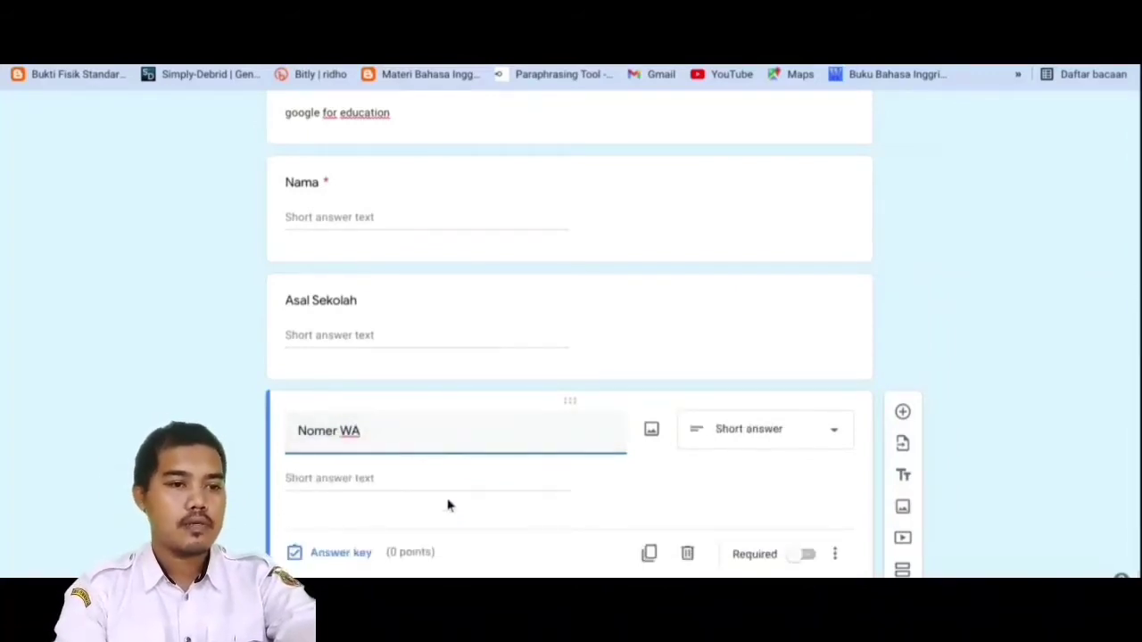
scroll(676, 528, down, 1)
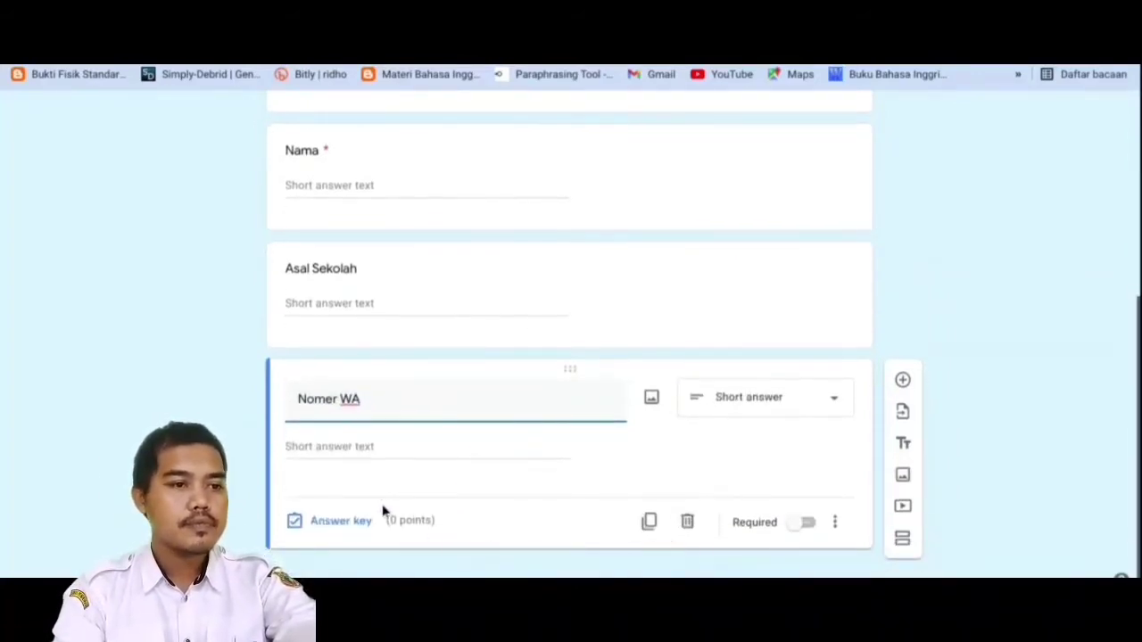
click(320, 471)
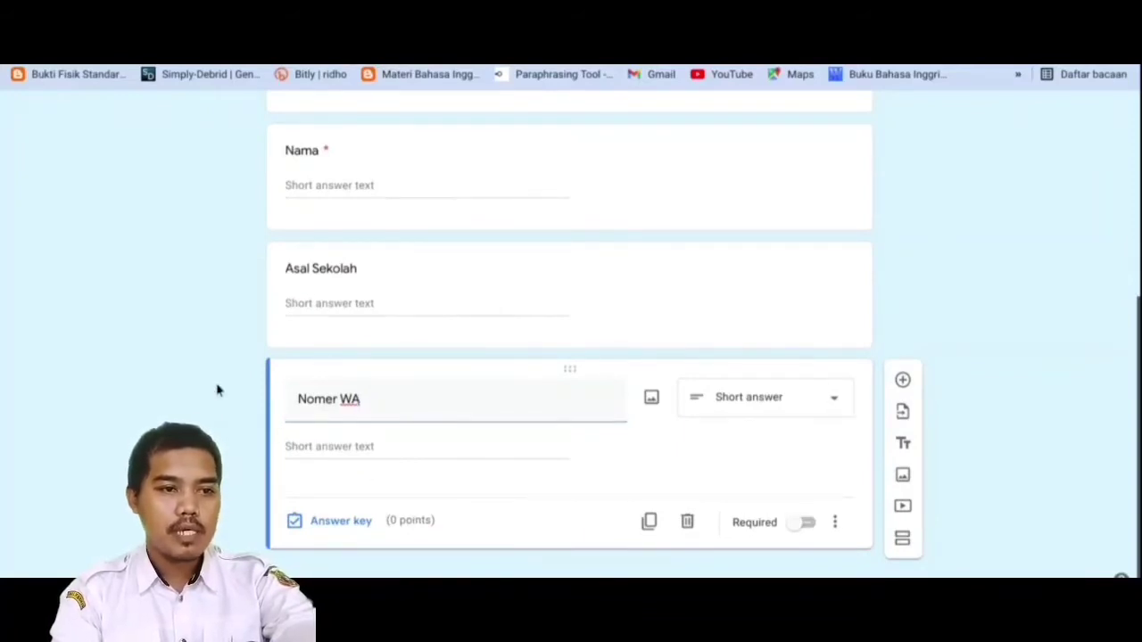
Add response validation with Number and "Is number" to the "Nomer WA" question, and make the question required
click(835, 523)
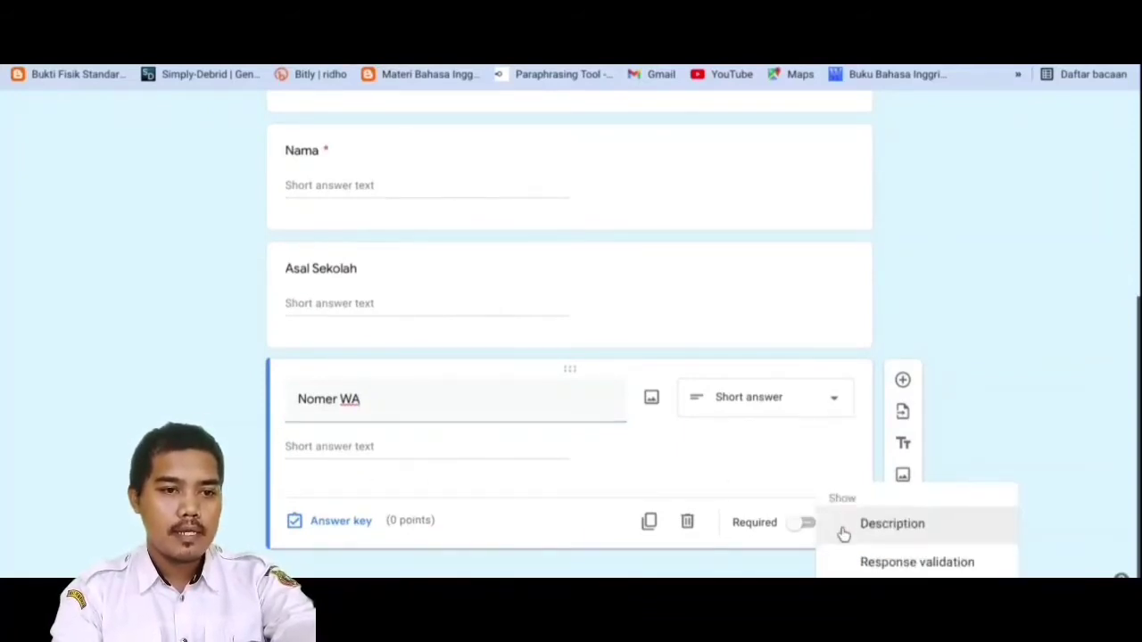
click(876, 567)
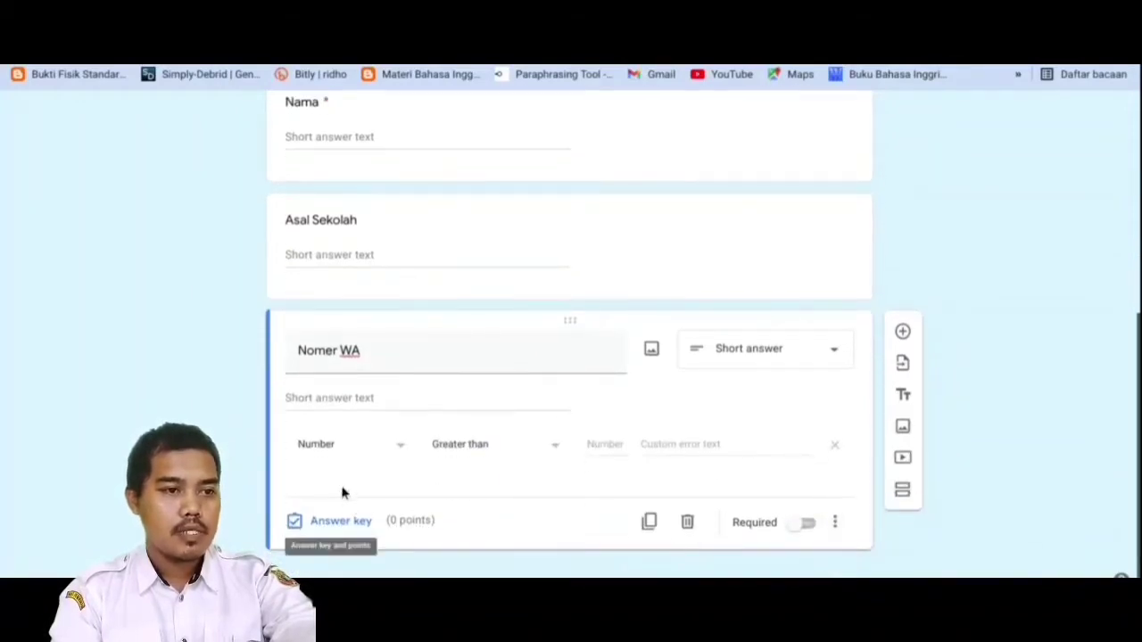
click(402, 451)
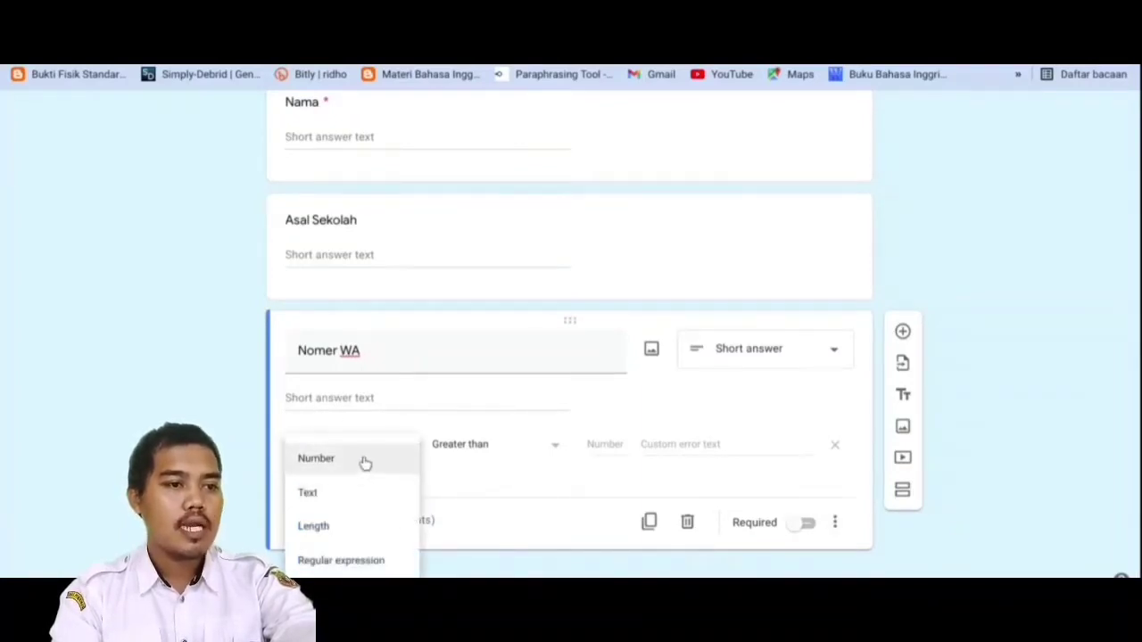
click(365, 462)
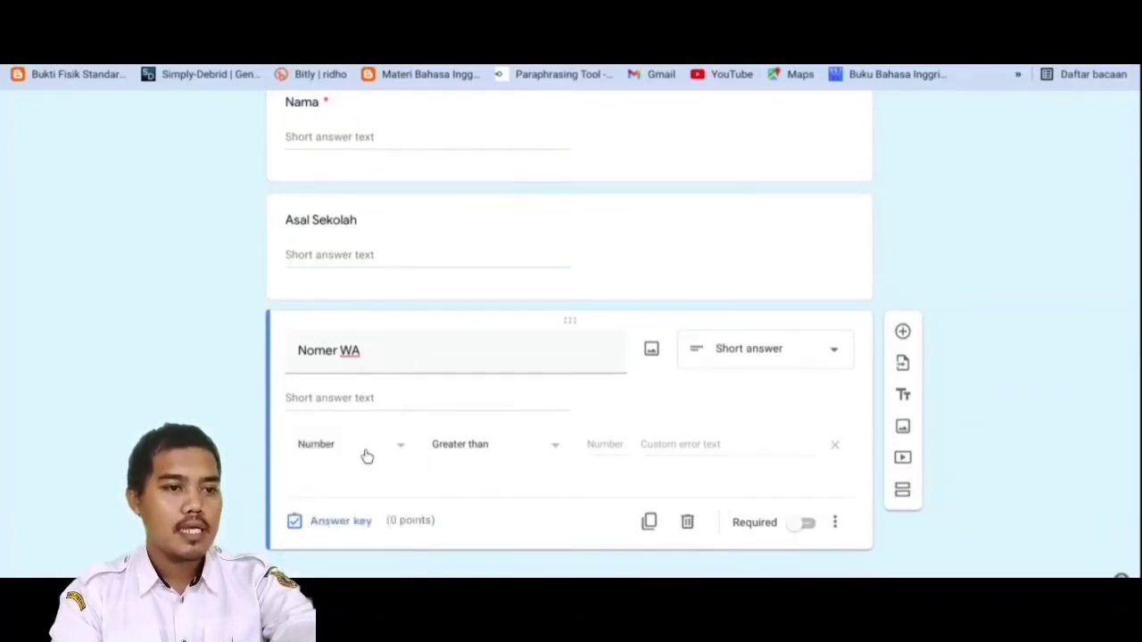
click(555, 450)
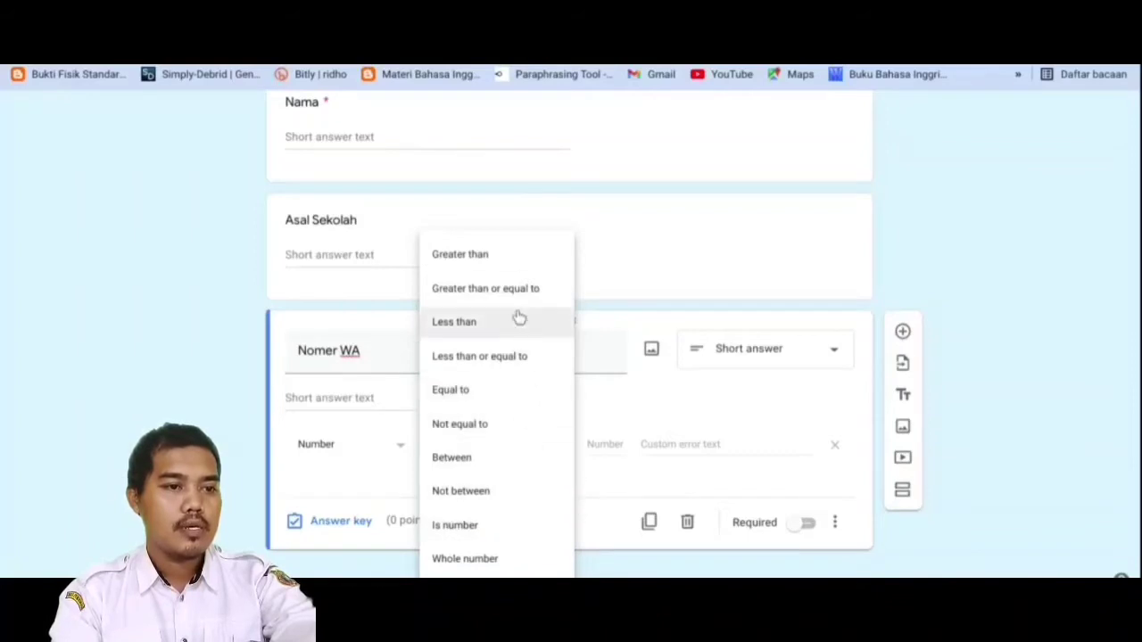
click(520, 526)
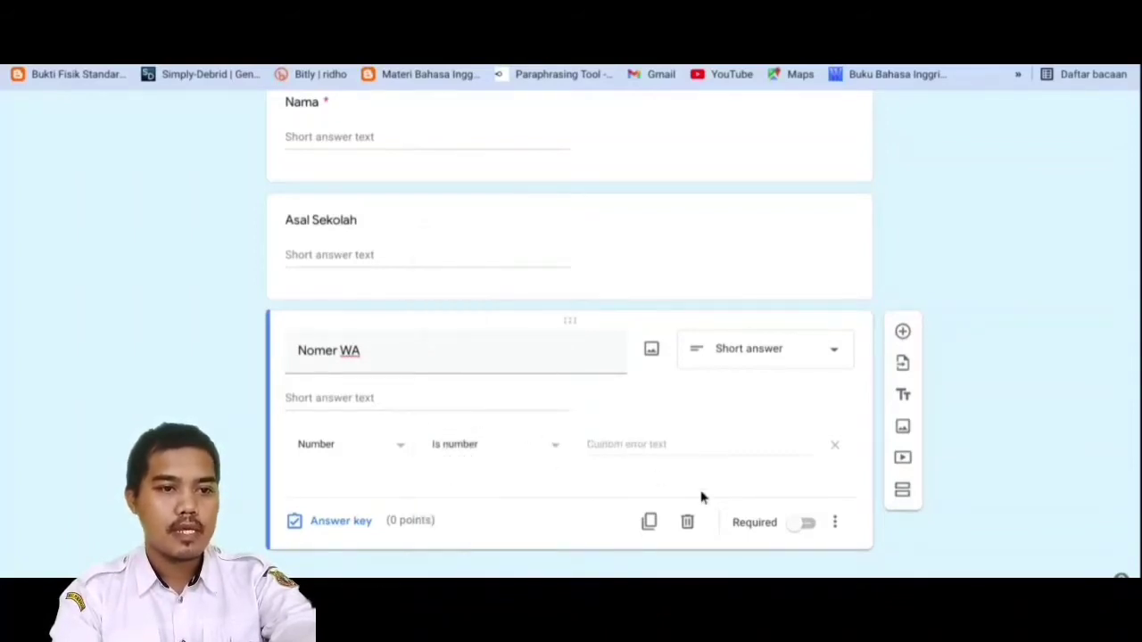
click(806, 527)
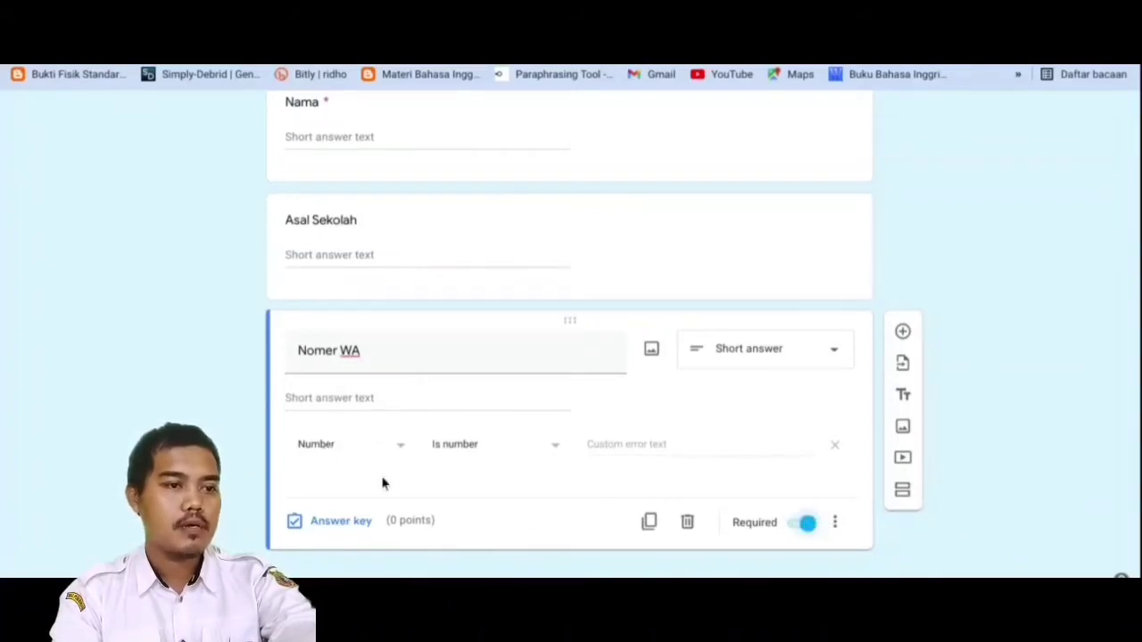
click(831, 522)
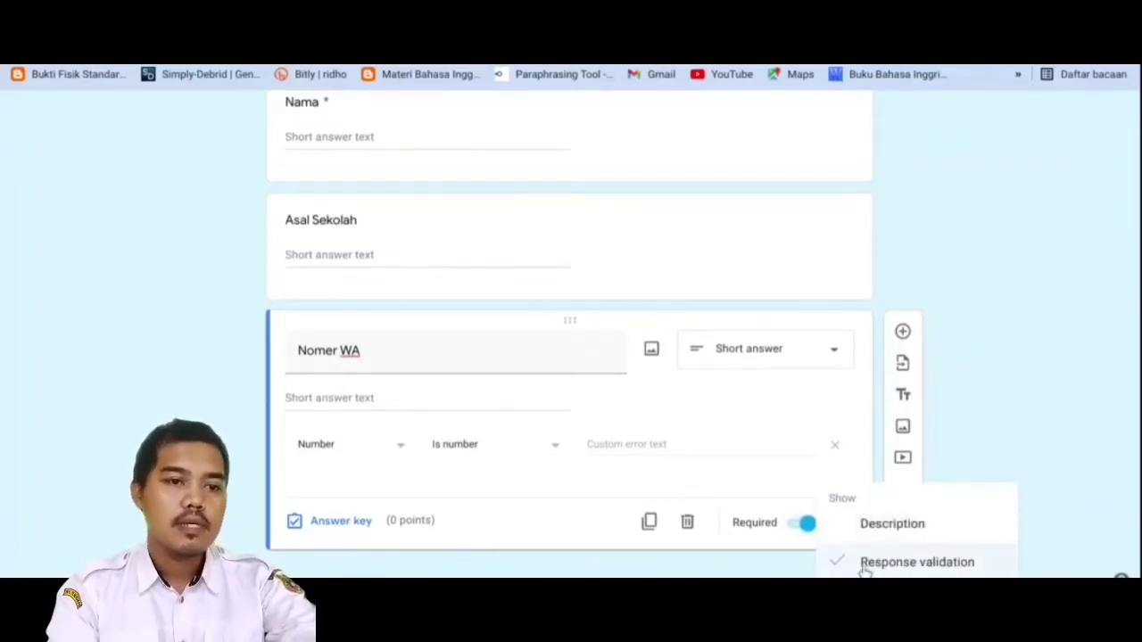
click(743, 502)
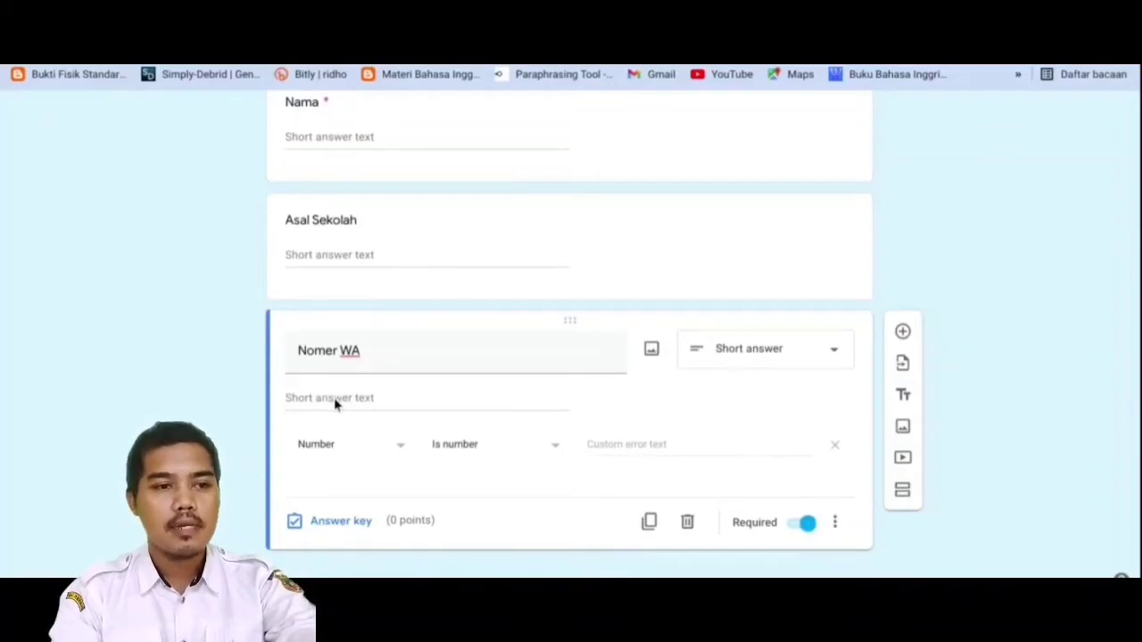
scroll(462, 412, up, 4)
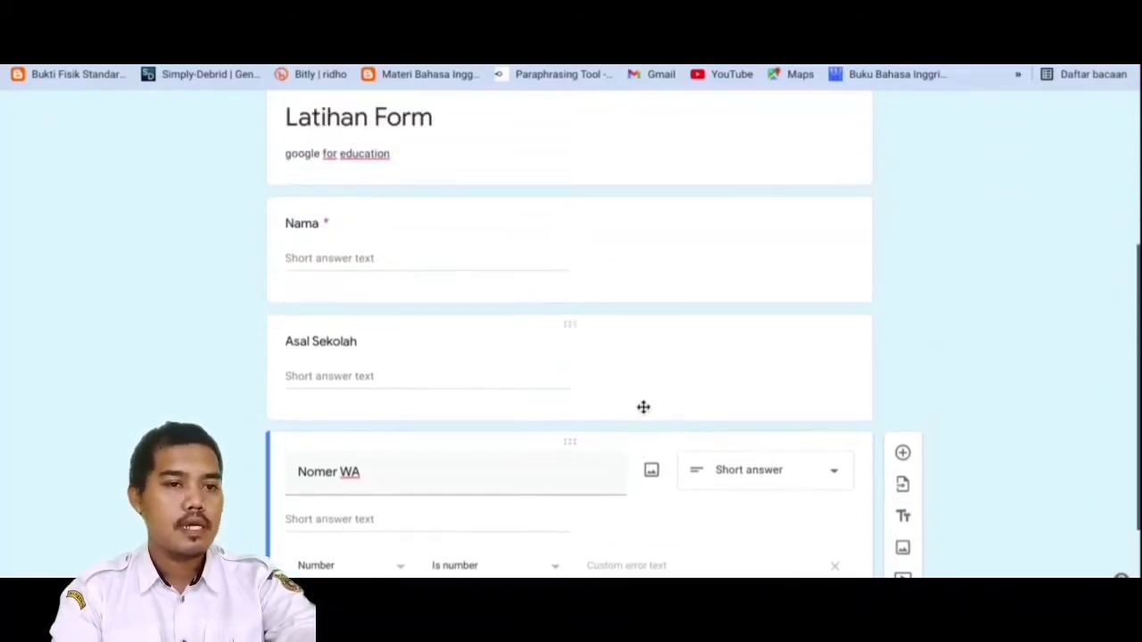
scroll(446, 371, down, 2)
scroll(500, 357, down, 4)
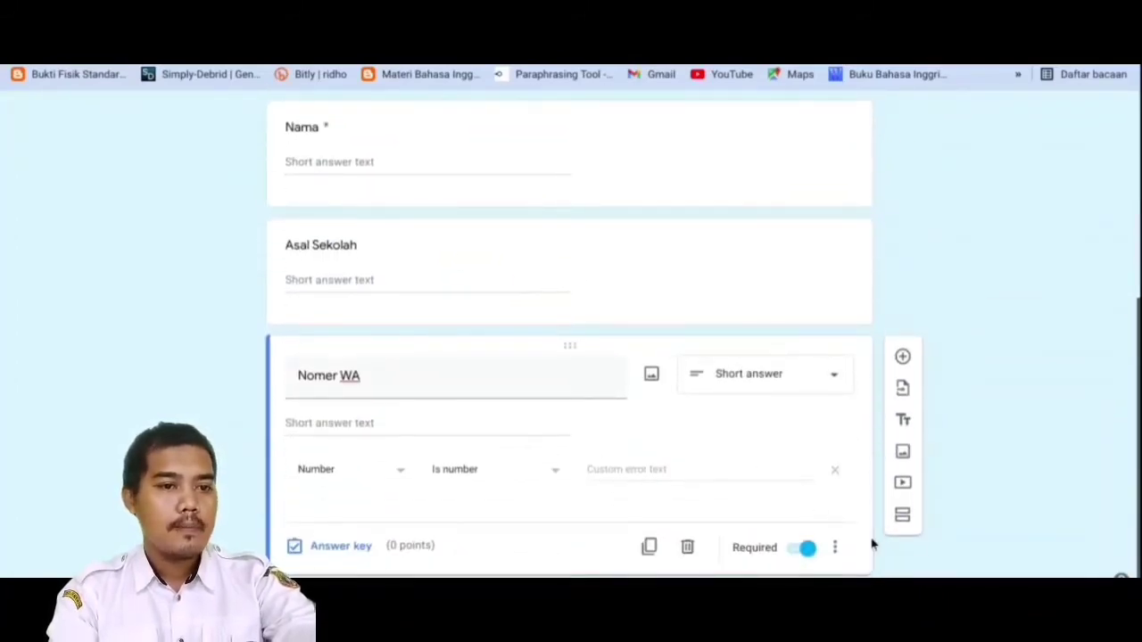
scroll(438, 464, up, 3)
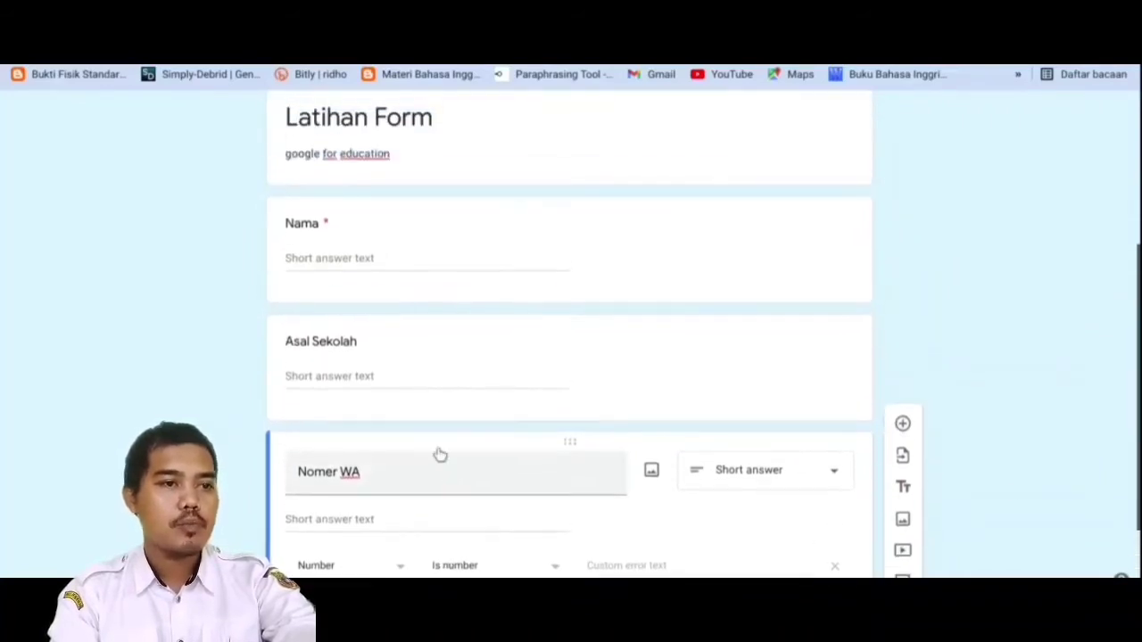
Add a new section after the "Nomer WA" question and title it "Pertanyaan"
scroll(447, 437, down, 3)
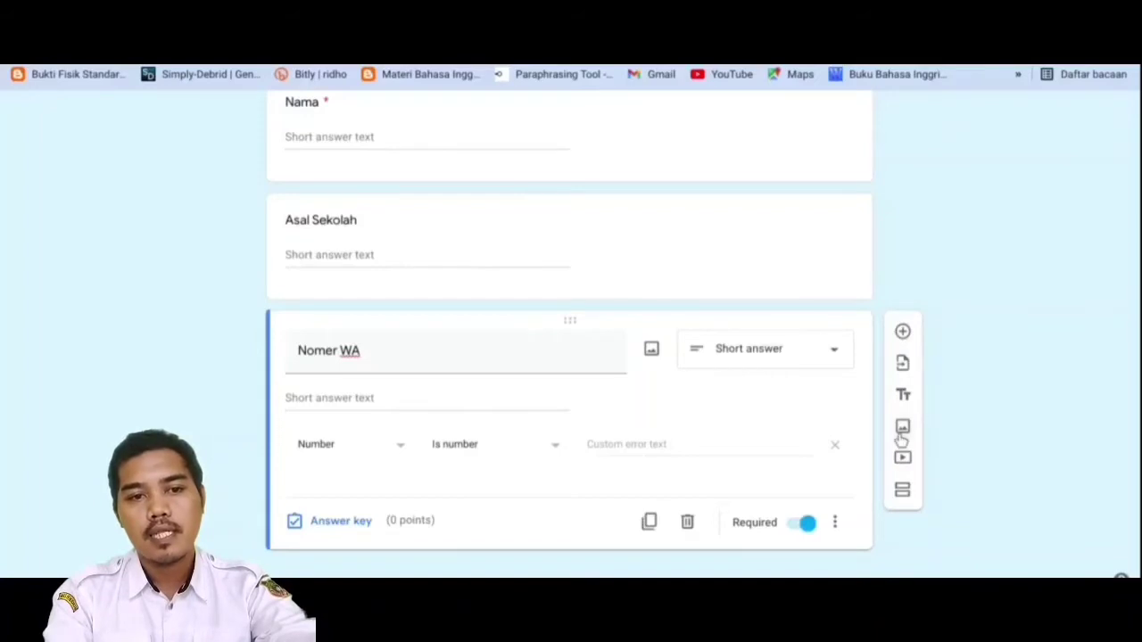
click(904, 493)
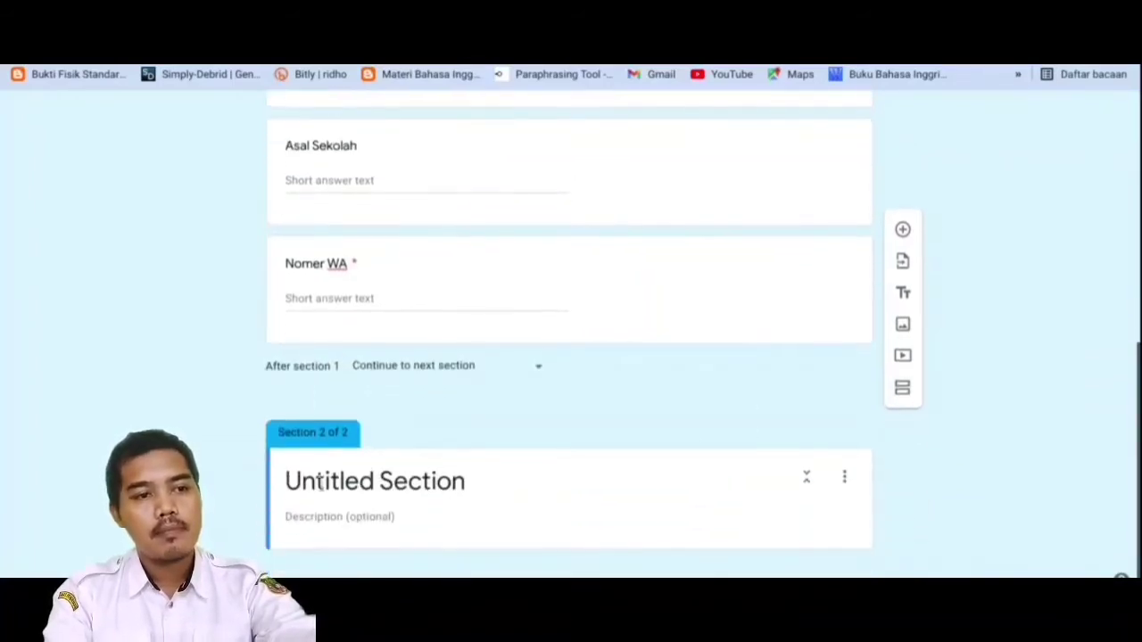
click(369, 483)
drag(466, 482, 286, 482)
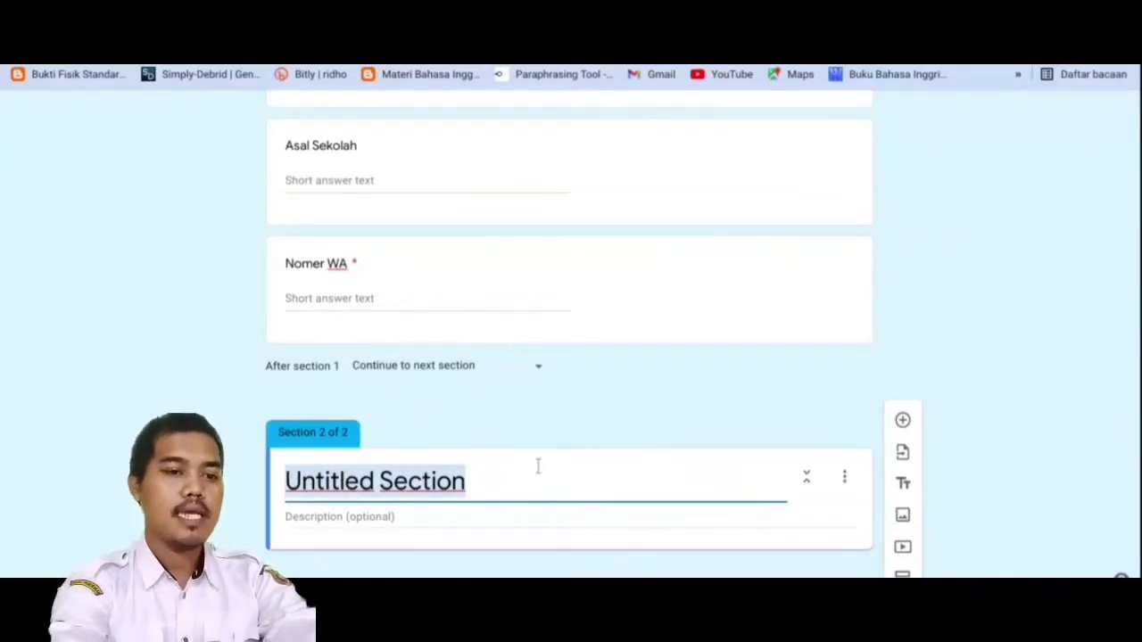
text(Pertan)
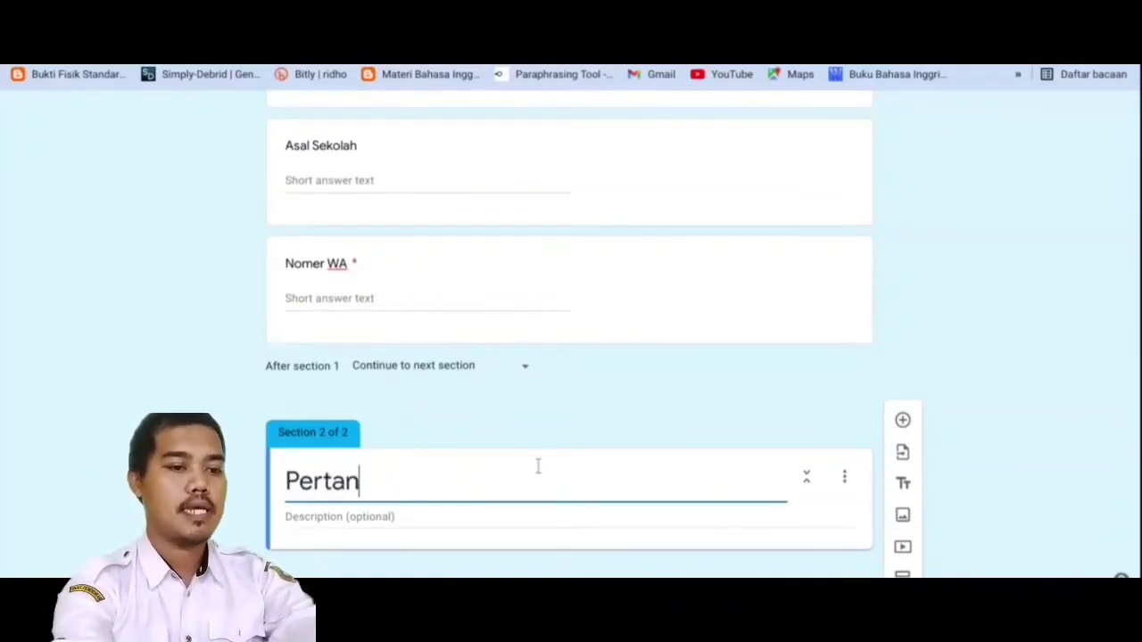
text(yaan)
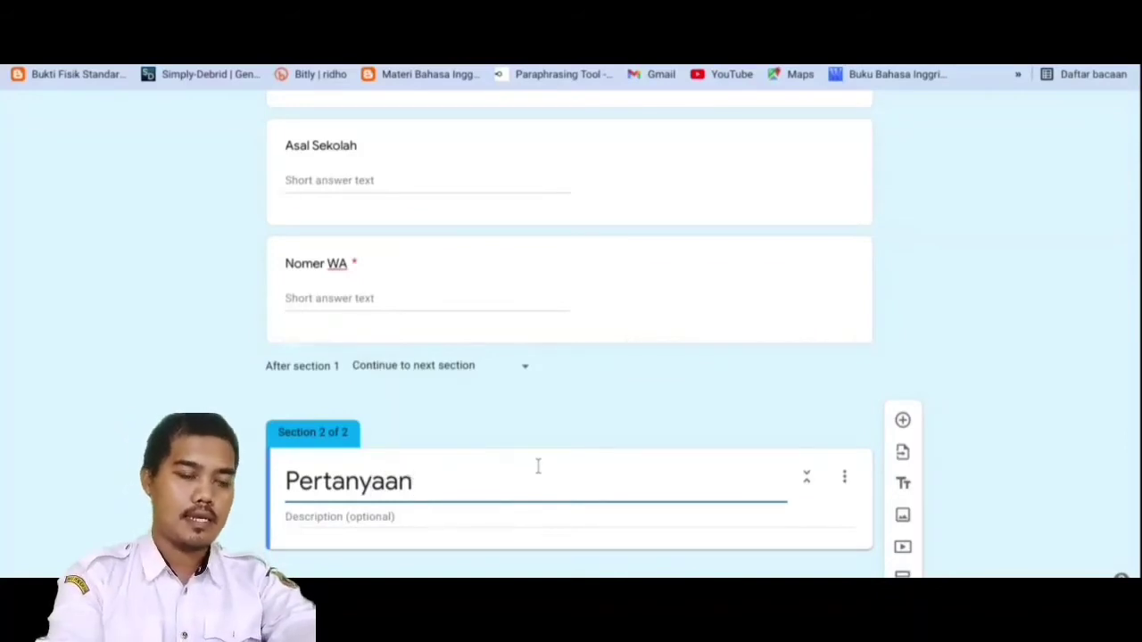
Enter the description "Silahkan dijawab dengan benar" for the "Pertanyaan" section
click(544, 515)
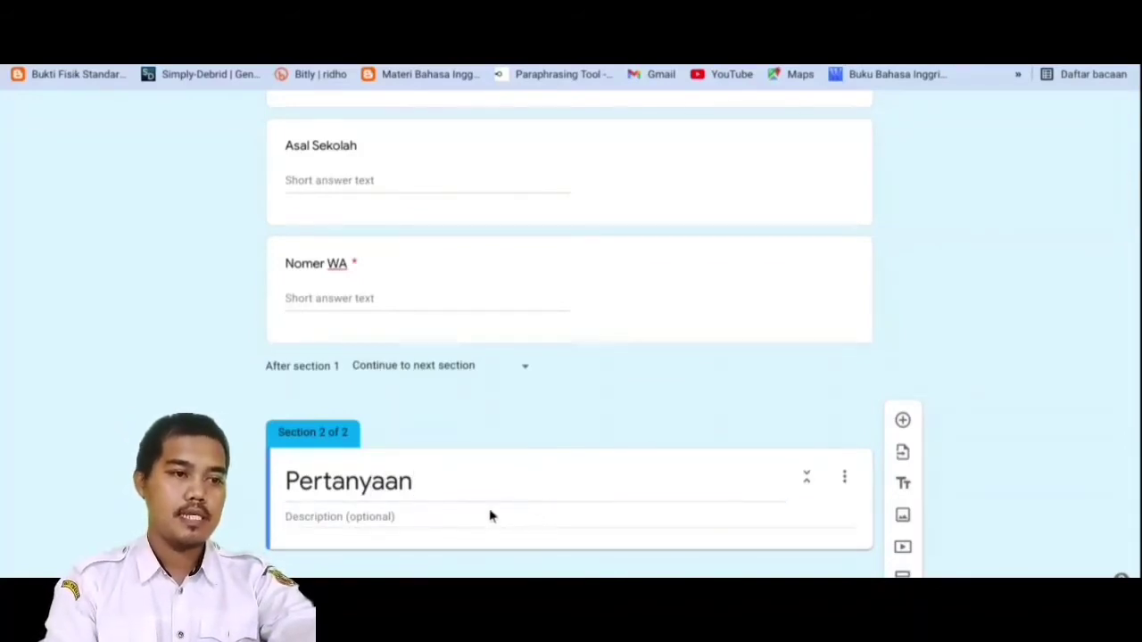
text(s)
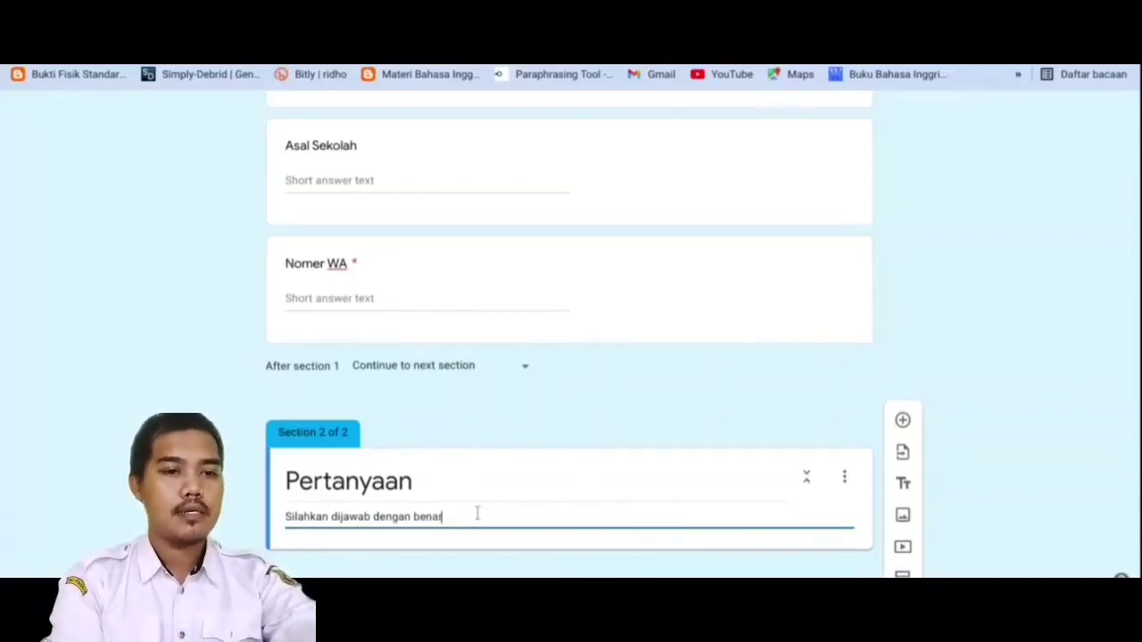
click(985, 382)
Review both form sections and examine the question types offered for the "Nomer WA" question
scroll(929, 429, up, 2)
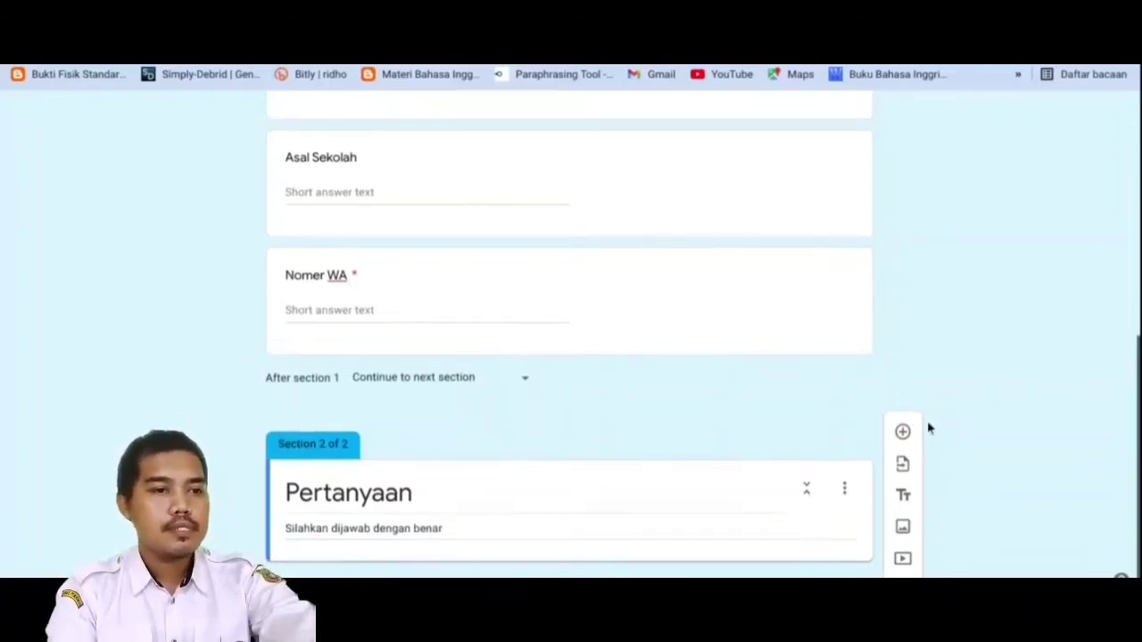
scroll(931, 430, down, 1)
scroll(905, 413, up, 3)
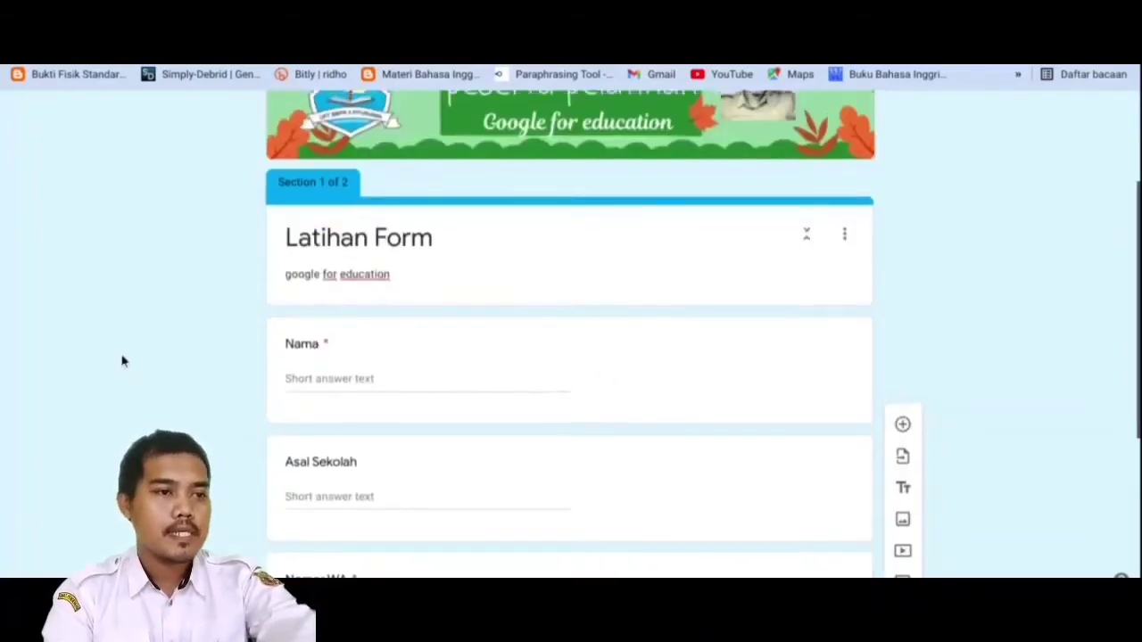
scroll(134, 339, up, 1)
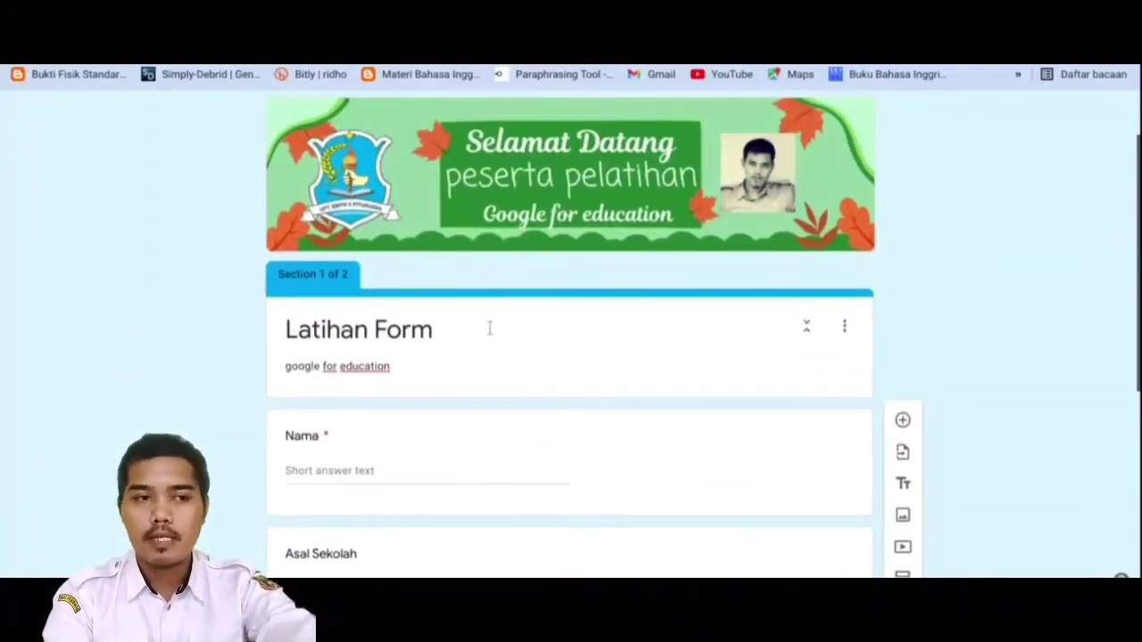
scroll(482, 375, down, 4)
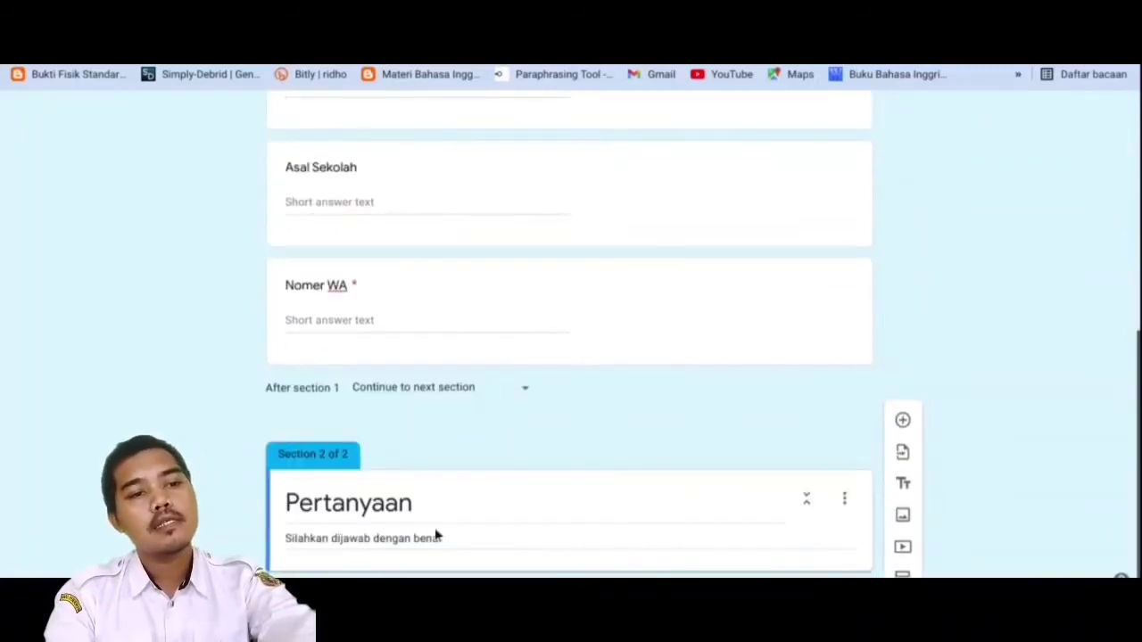
scroll(594, 312, up, 2)
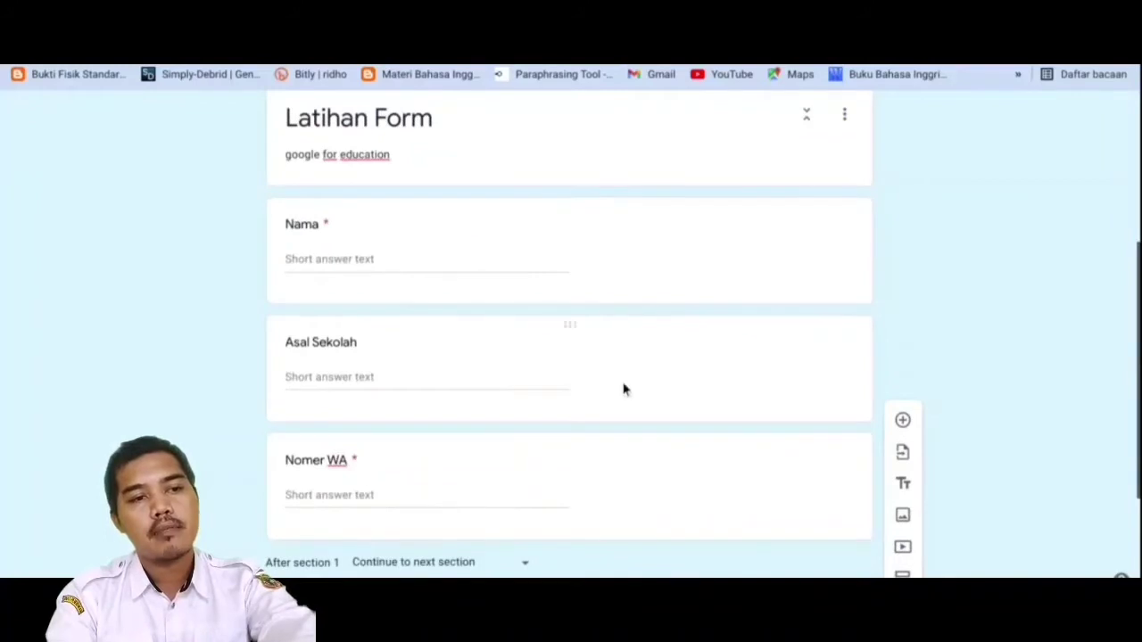
click(667, 507)
click(711, 483)
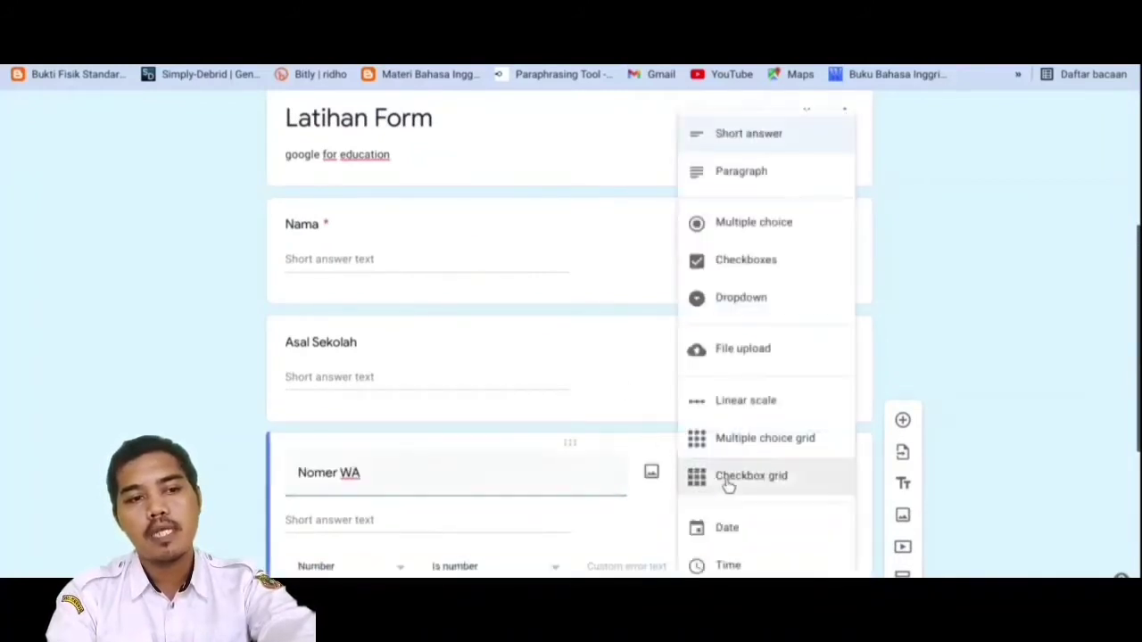
click(255, 460)
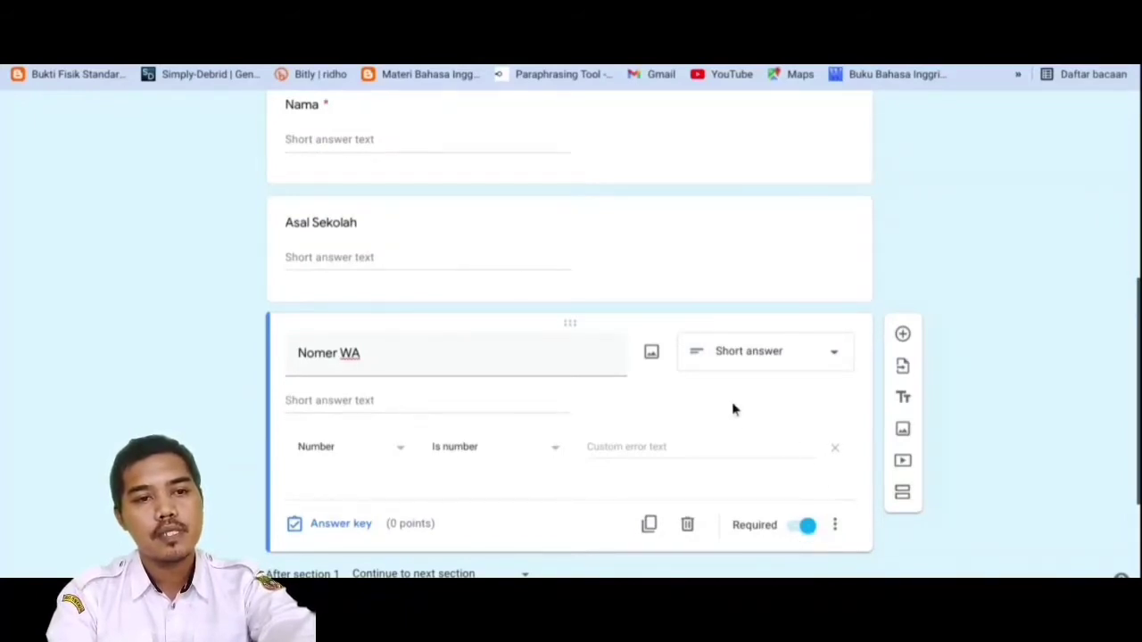
scroll(750, 415, up, 1)
scroll(479, 434, down, 4)
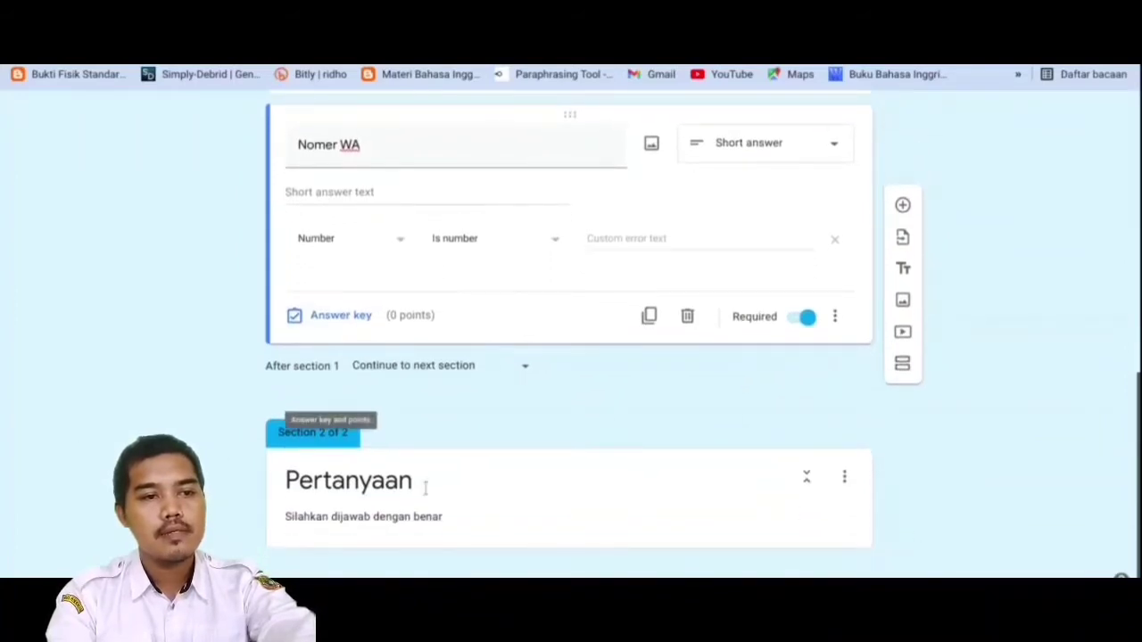
Add a blank multiple-choice question beneath the "Pertanyaan" section header
click(623, 482)
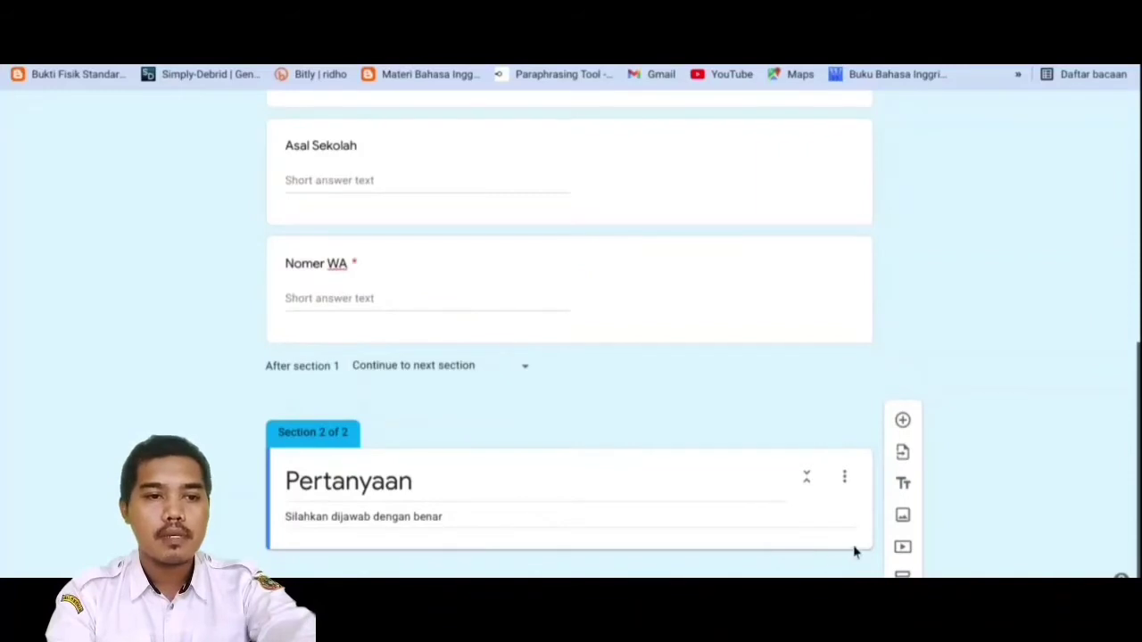
click(903, 422)
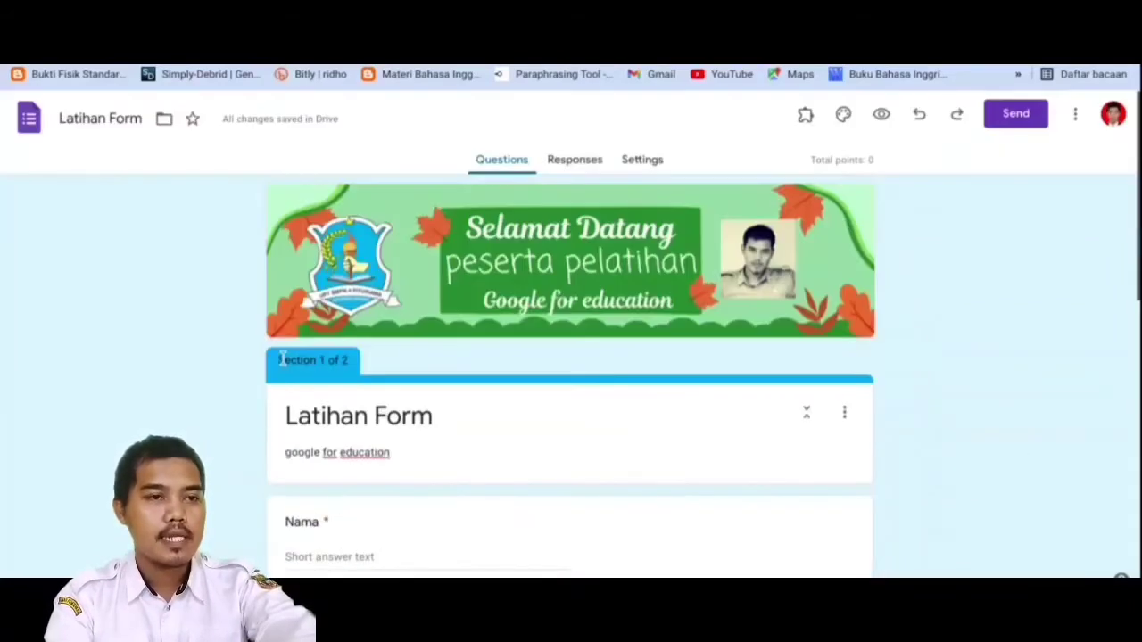
scroll(740, 448, down, 8)
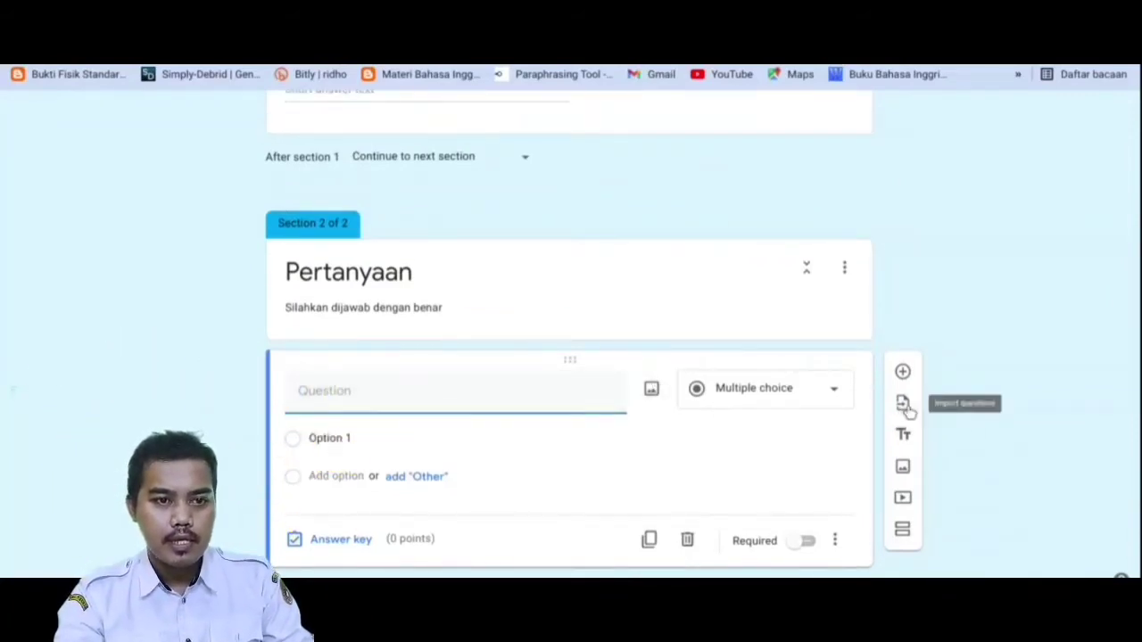
scroll(906, 410, down, 1)
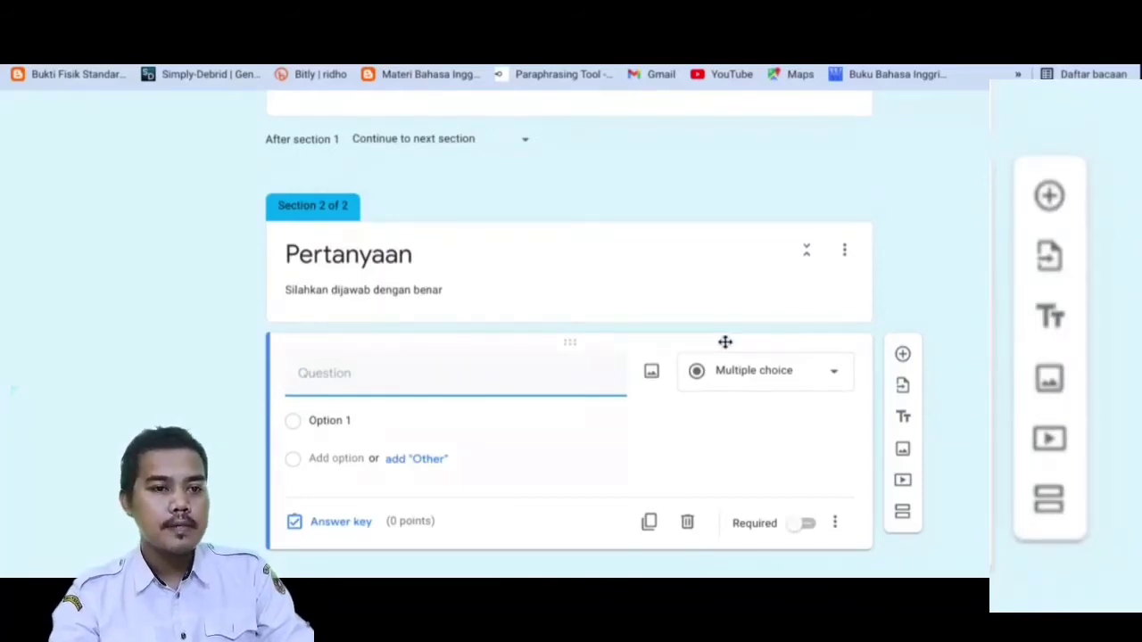
Choose "sumber Form" as the source for importing questions and browse its question list
click(905, 389)
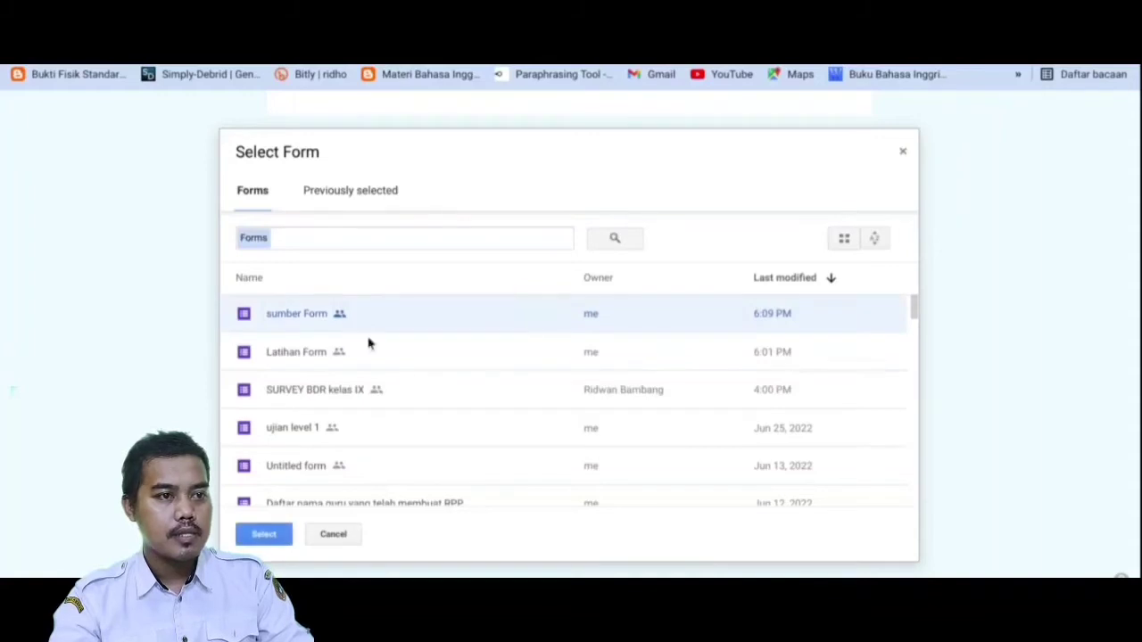
click(265, 535)
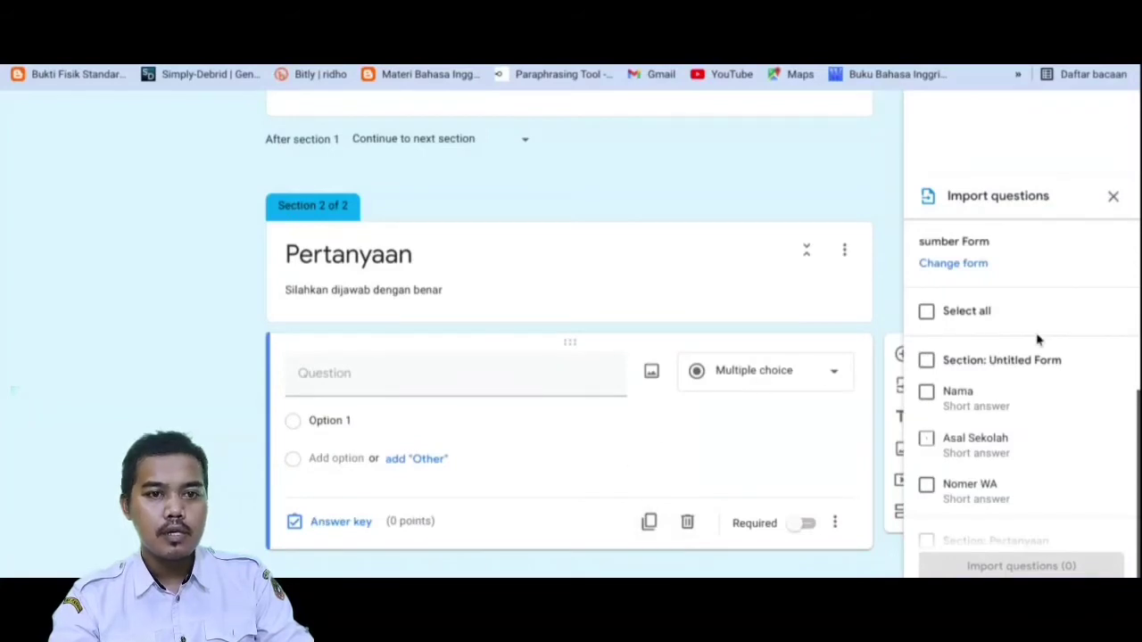
scroll(1023, 356, down, 3)
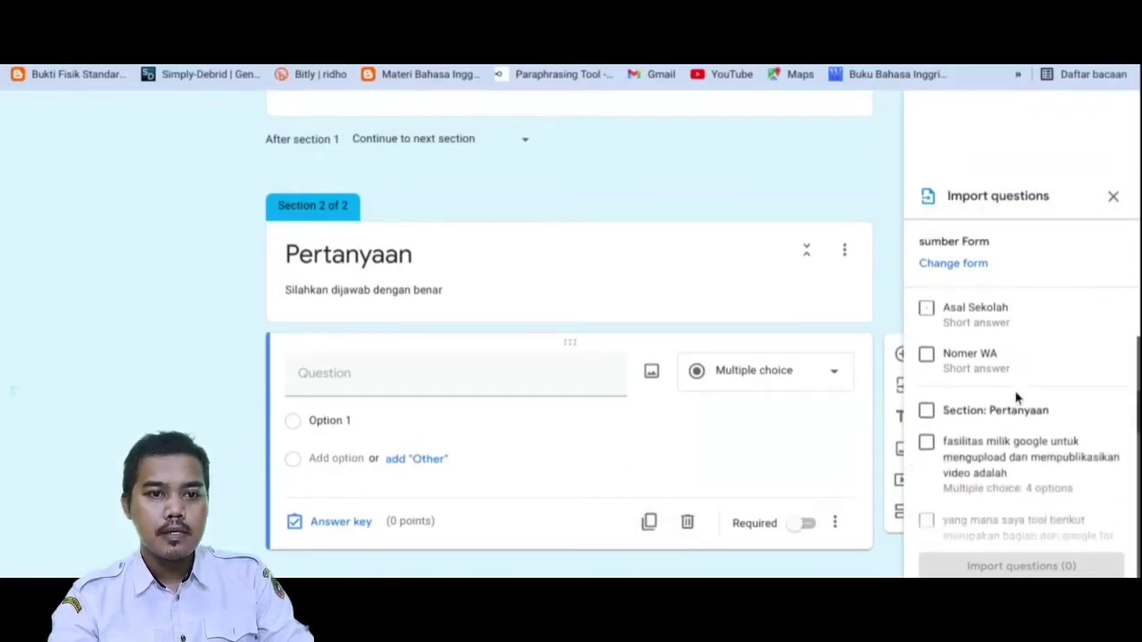
scroll(1017, 401, down, 4)
scroll(1018, 426, up, 2)
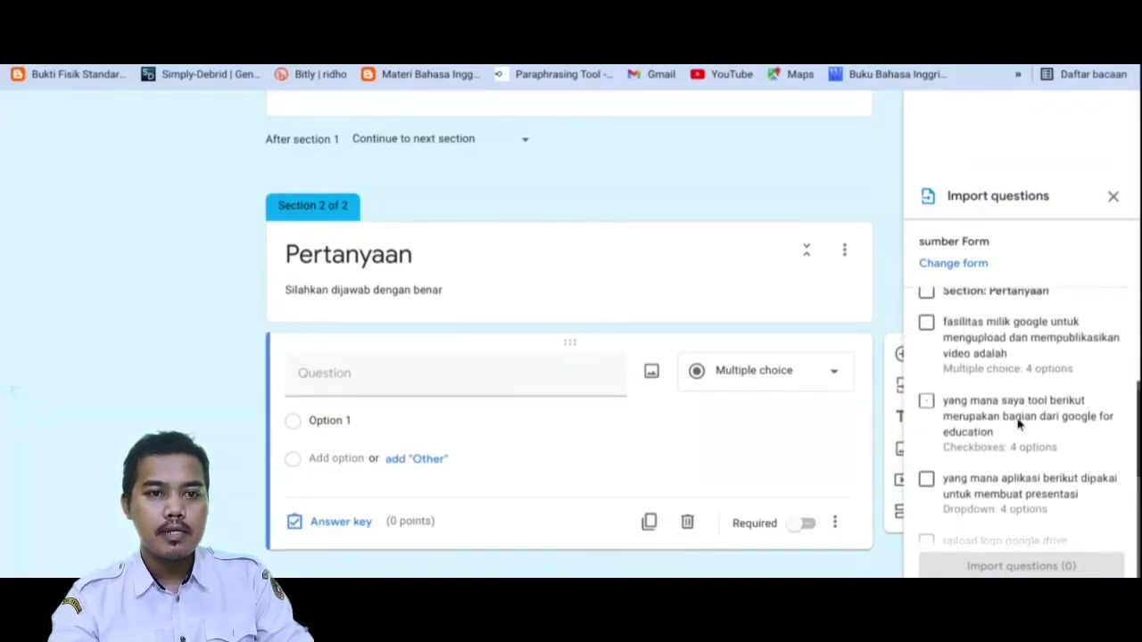
scroll(1018, 419, up, 2)
scroll(1026, 393, down, 1)
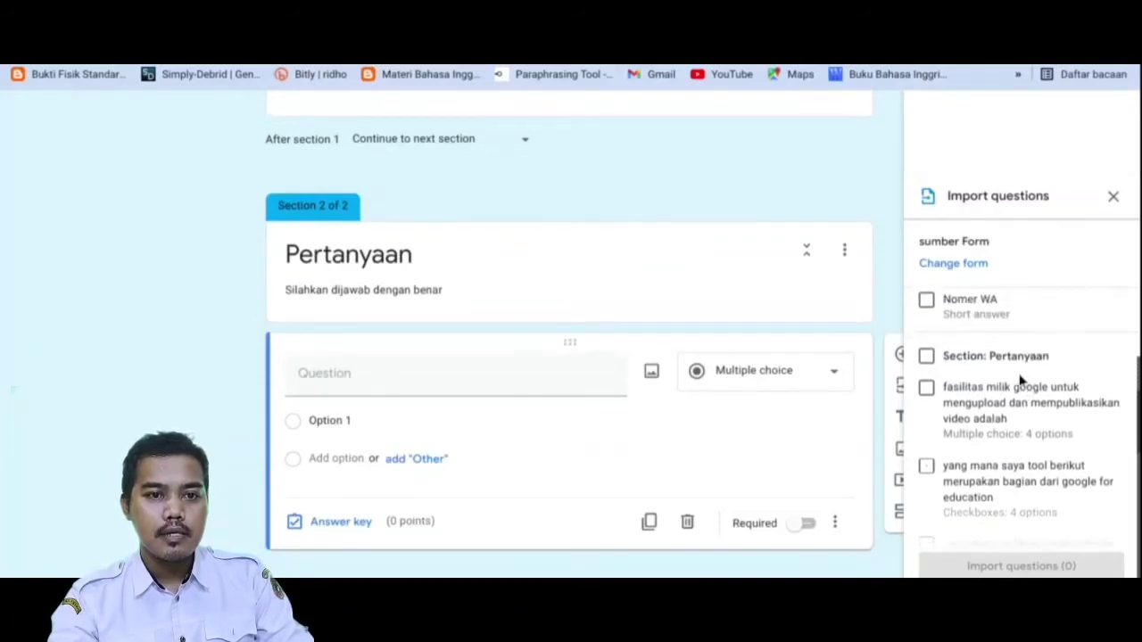
Import the first three questions of the source form's "Pertanyaan" section: the video upload, google for education tool and presentation application questions
click(927, 367)
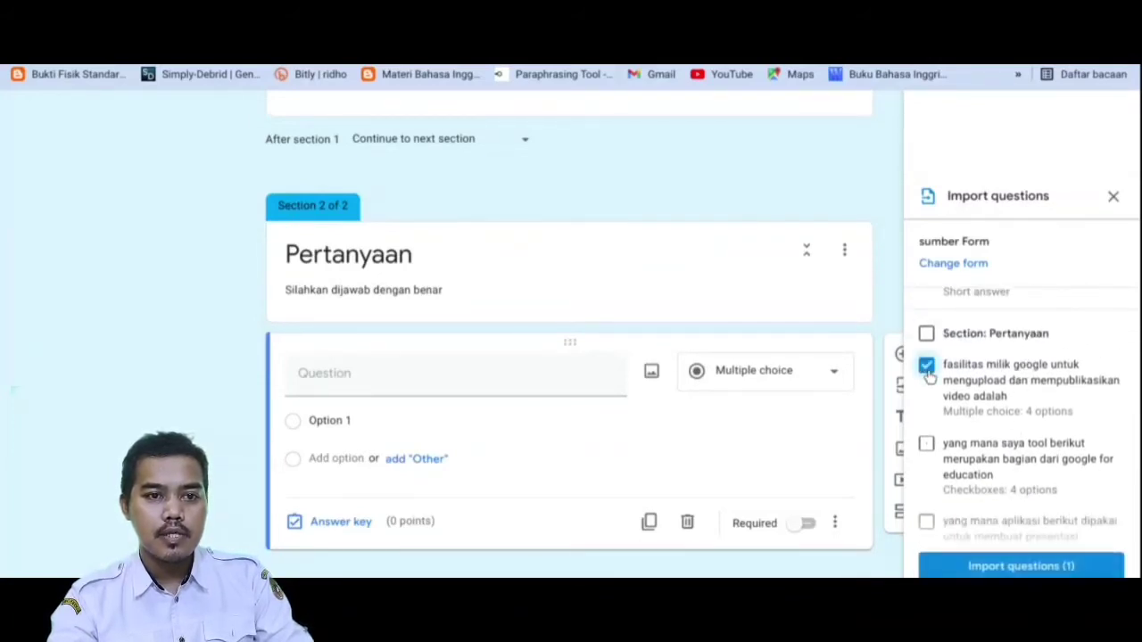
scroll(937, 393, down, 1)
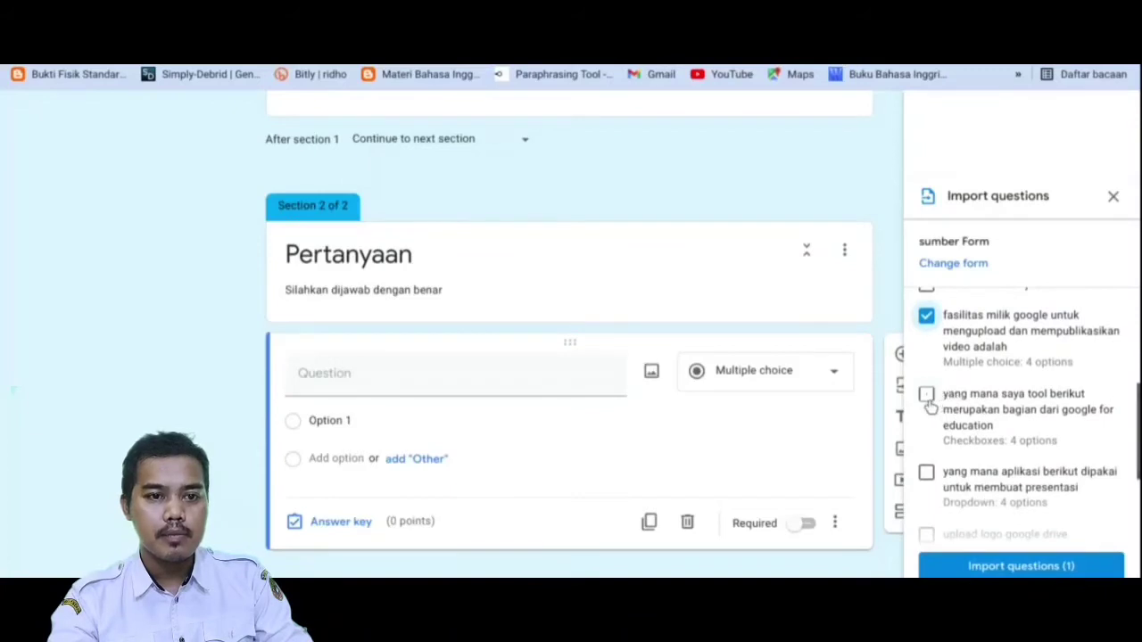
click(928, 396)
scroll(953, 456, down, 1)
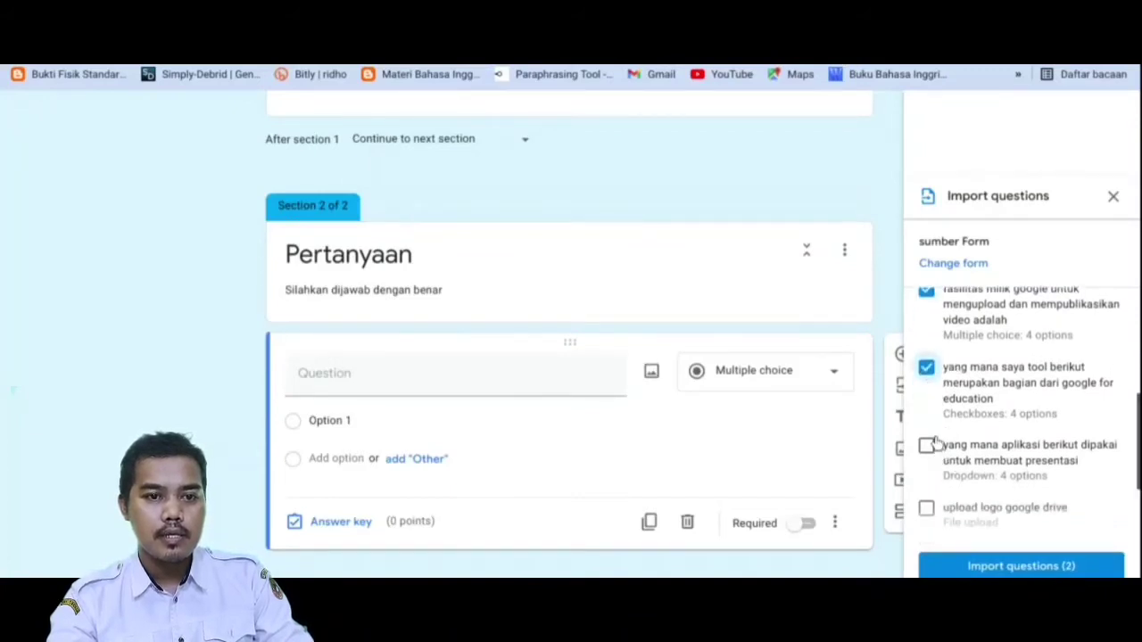
scroll(944, 450, down, 1)
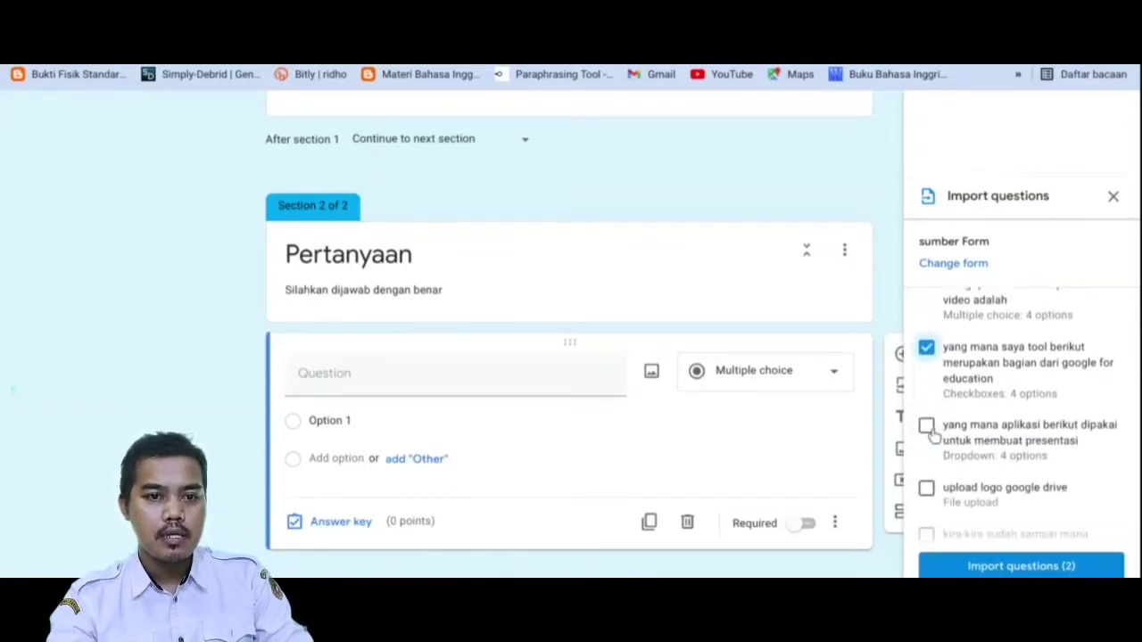
click(927, 426)
scroll(950, 402, up, 2)
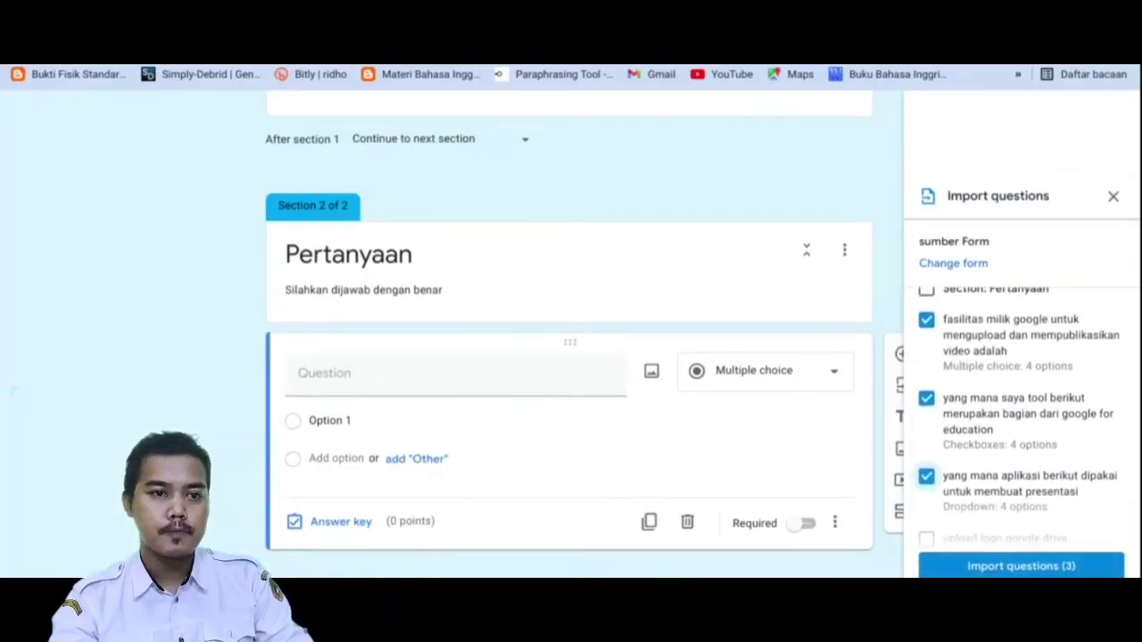
click(1005, 568)
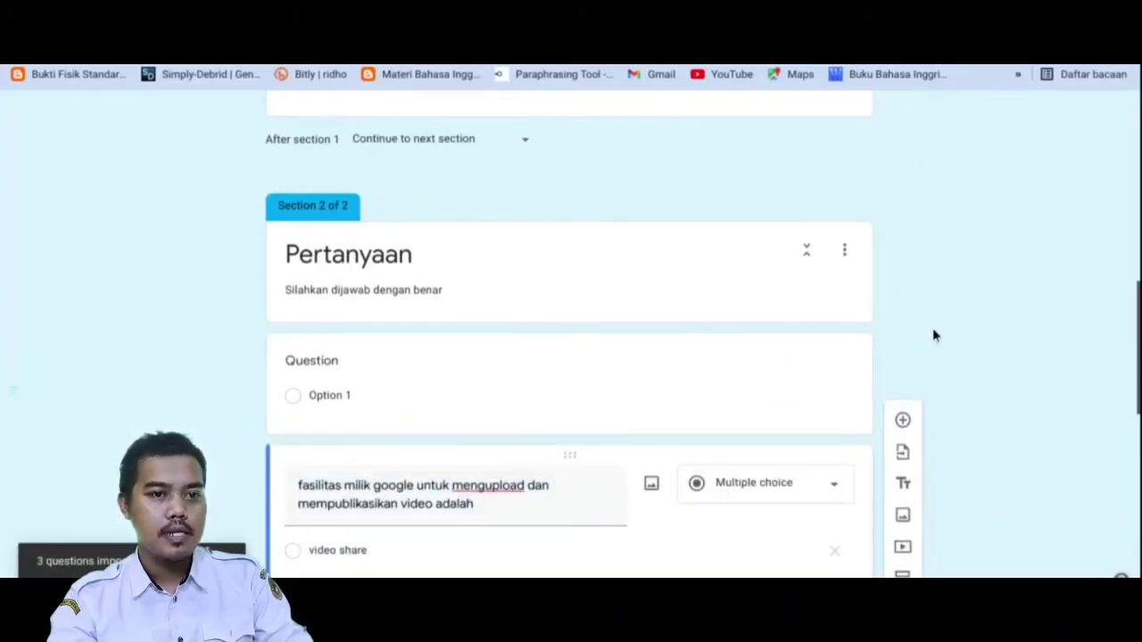
Review the imported questions in the "Pertanyaan" section, including their answer options, answer key and required settings
scroll(963, 326, down, 3)
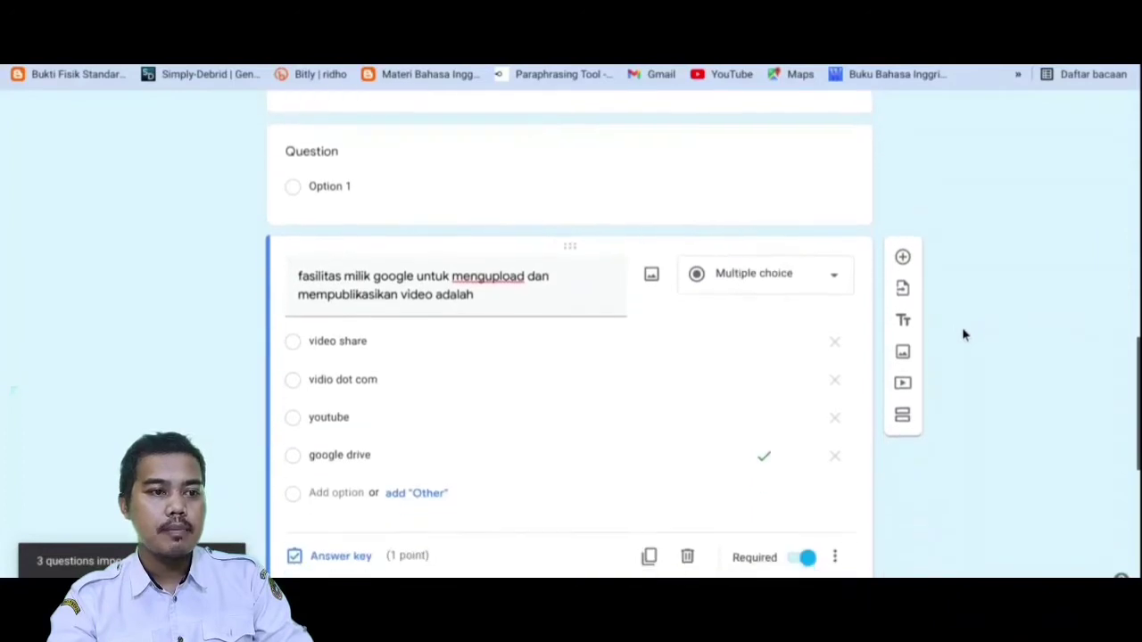
scroll(959, 332, down, 4)
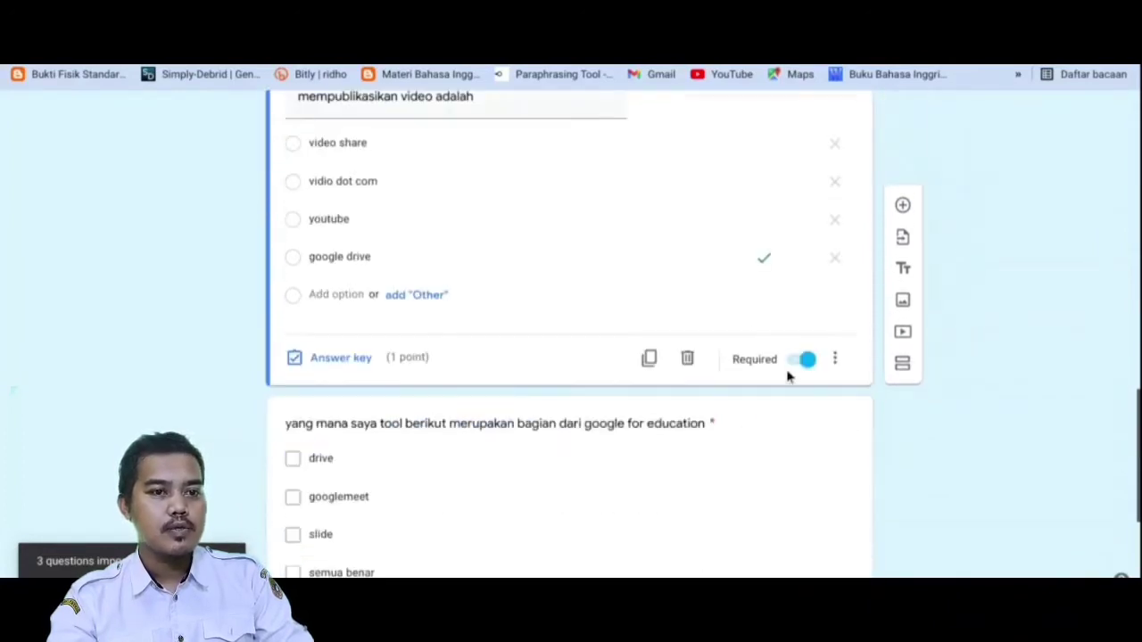
scroll(846, 434, down, 2)
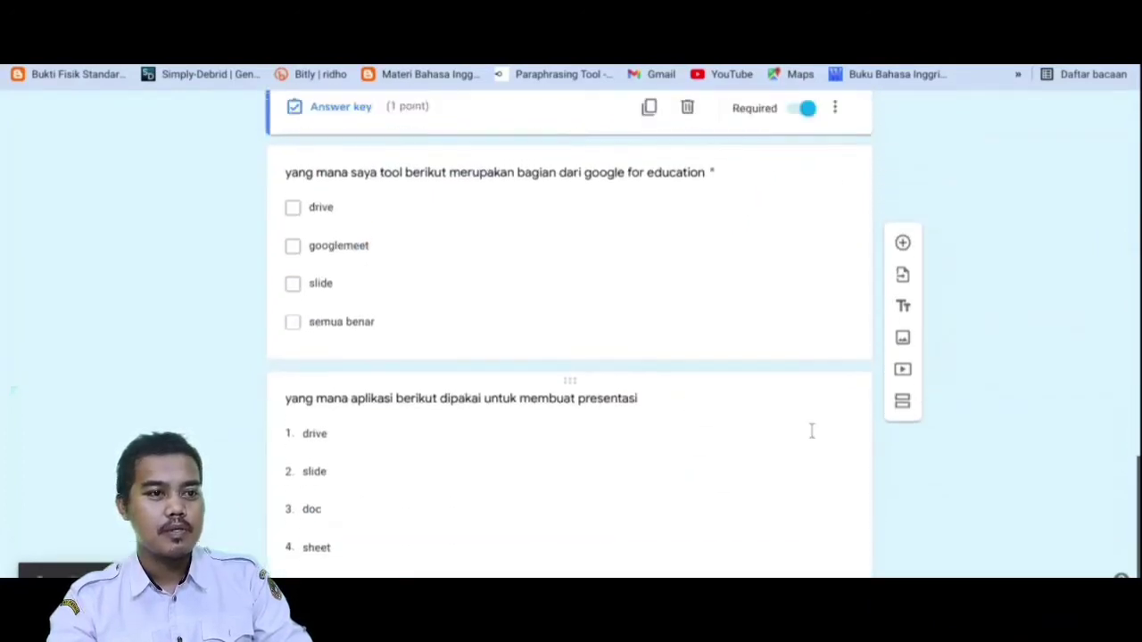
scroll(808, 431, up, 7)
scroll(892, 402, up, 1)
scroll(1015, 413, down, 2)
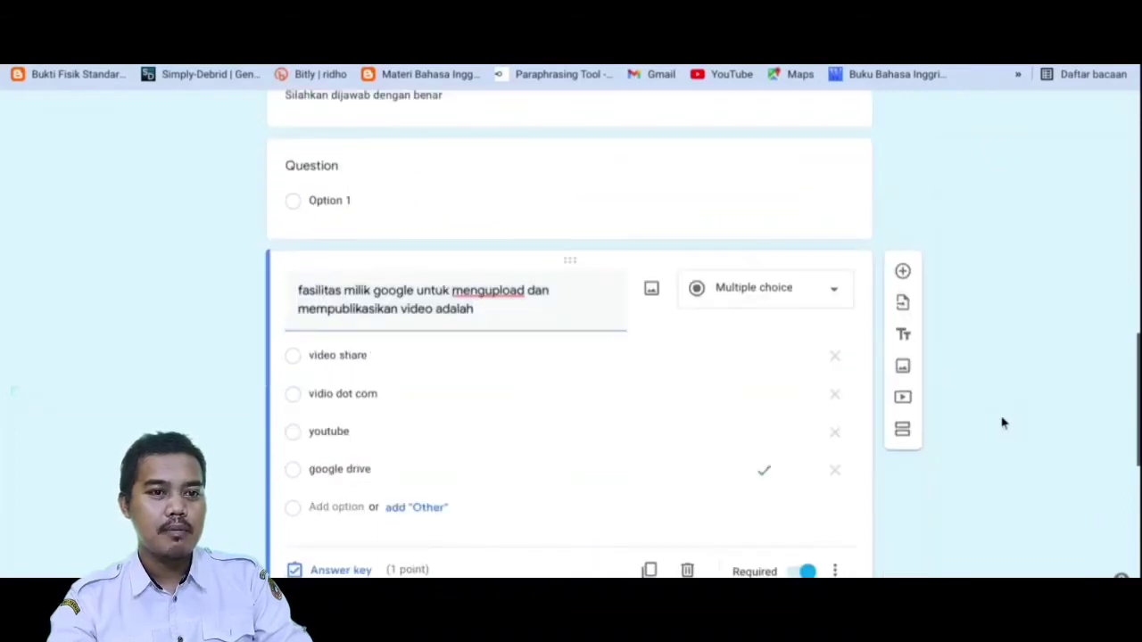
scroll(1000, 437, down, 3)
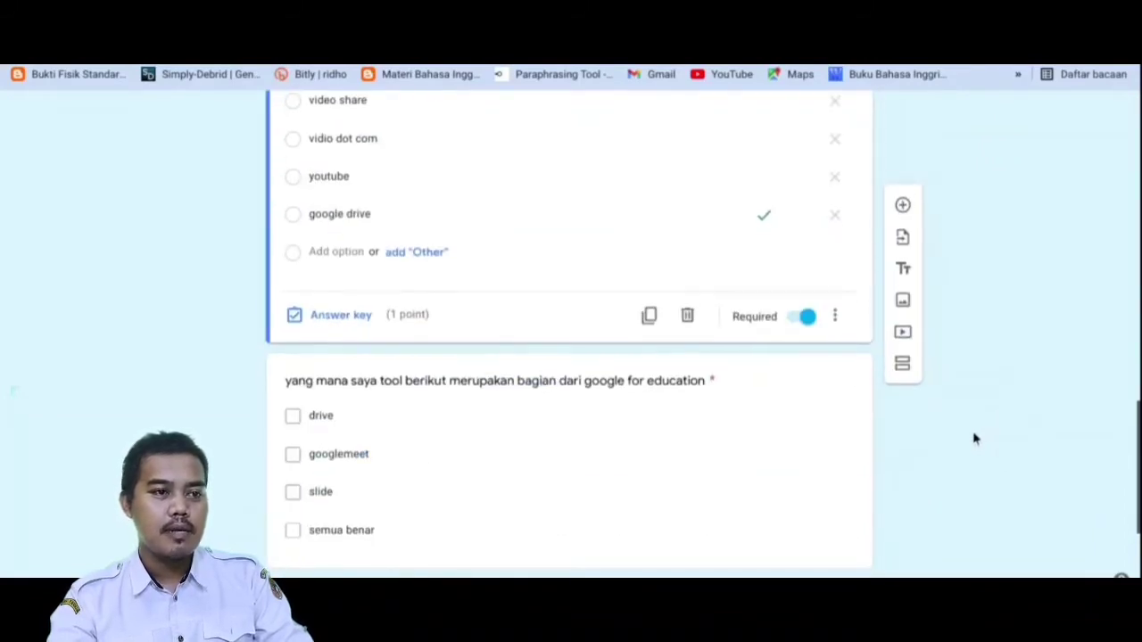
Examine the video upload question's options and answer key, plus the blank question above it and the google for education question below
scroll(974, 438, up, 2)
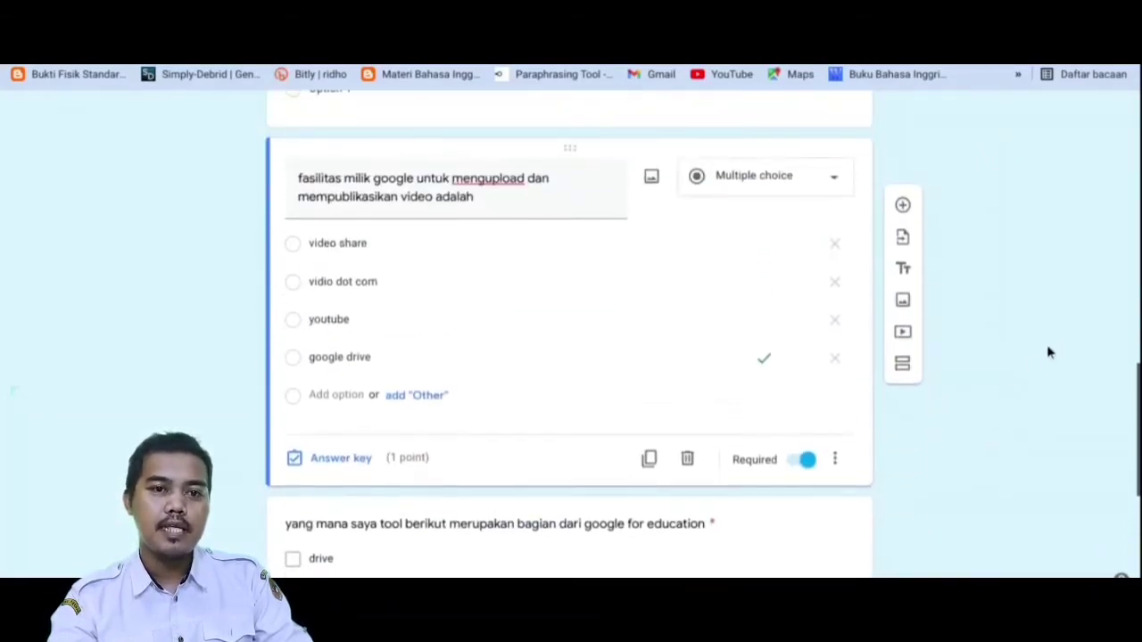
scroll(997, 368, up, 2)
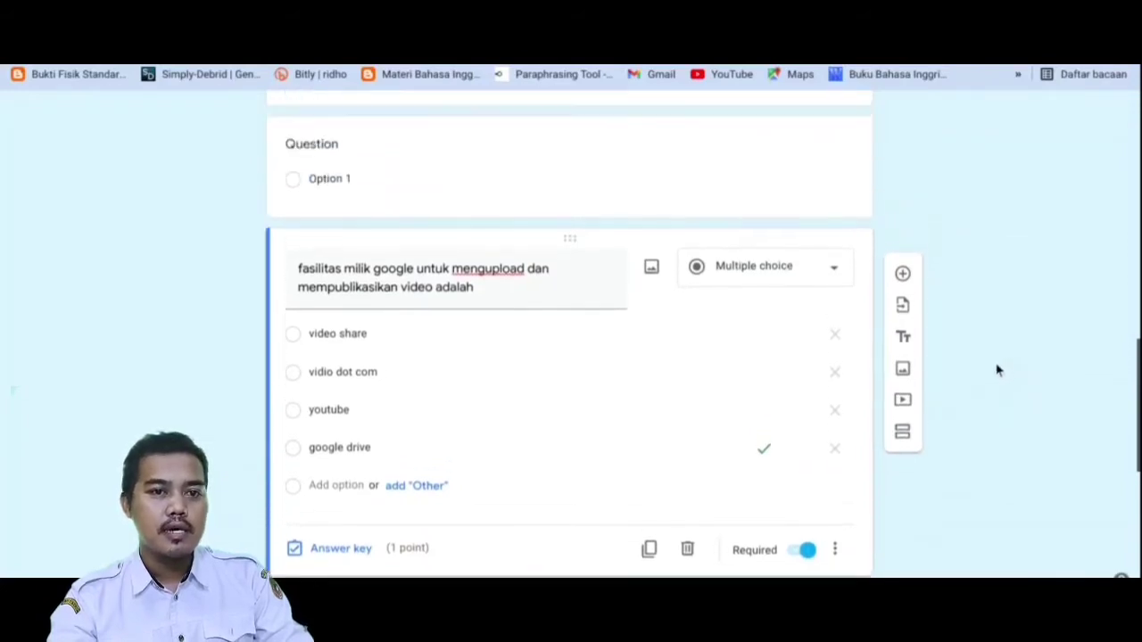
scroll(998, 369, down, 3)
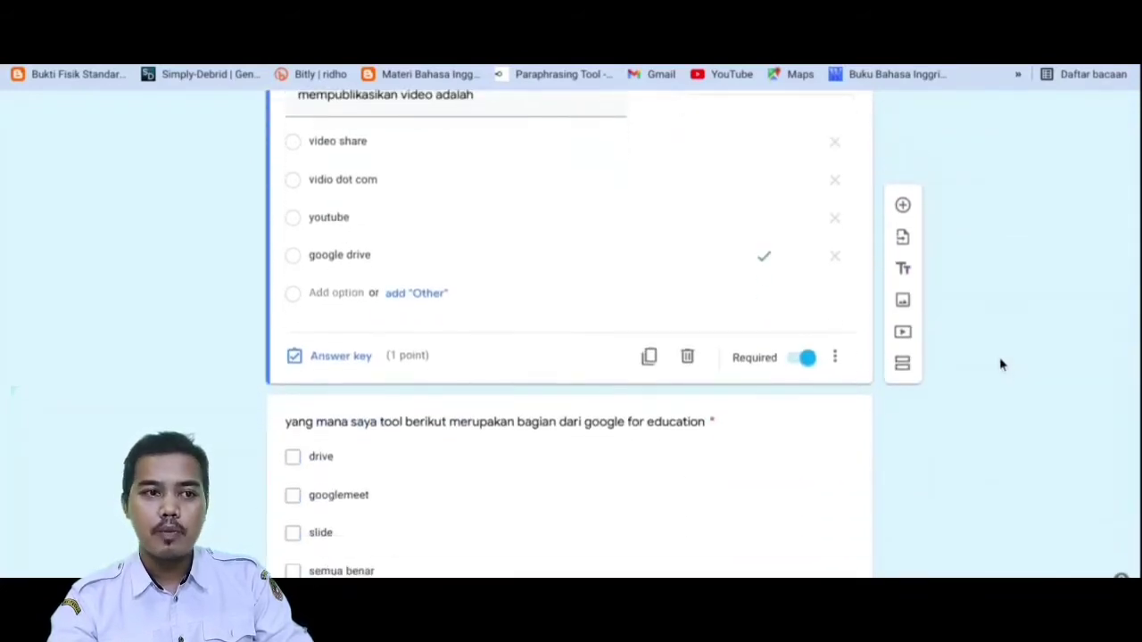
scroll(1001, 365, up, 2)
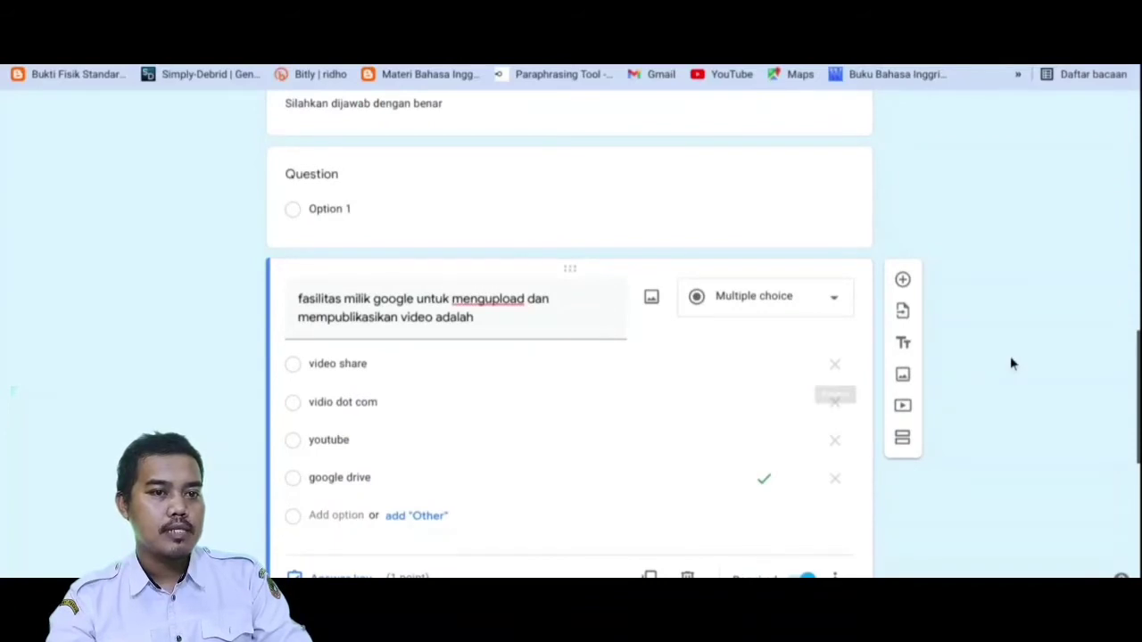
scroll(1008, 362, down, 2)
scroll(1008, 384, down, 3)
scroll(988, 390, up, 3)
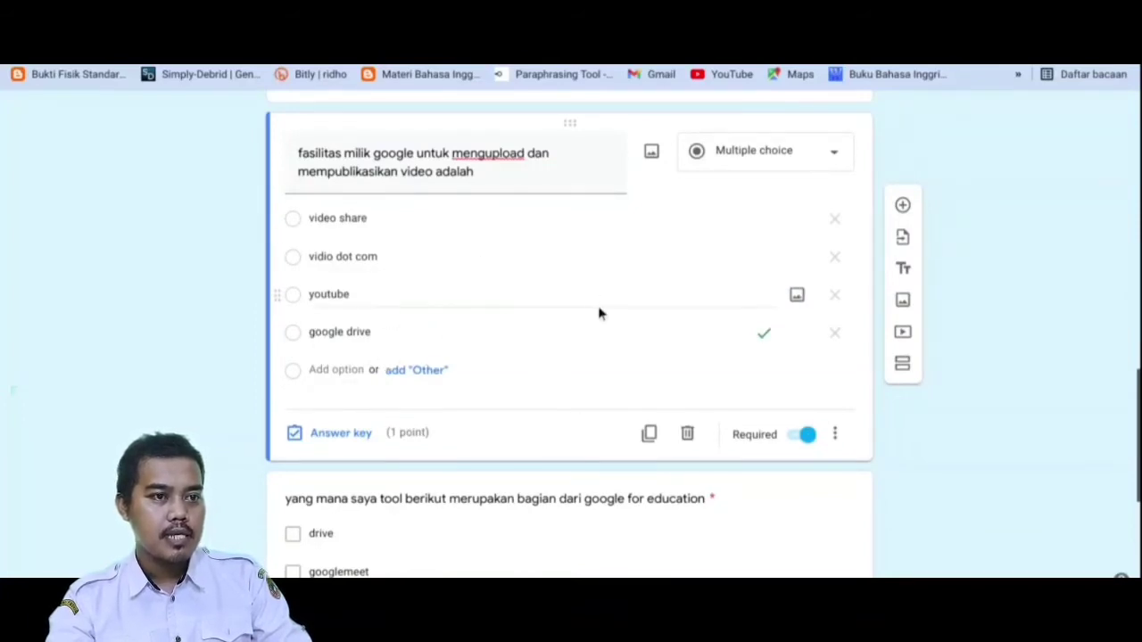
scroll(623, 319, up, 1)
scroll(607, 324, down, 1)
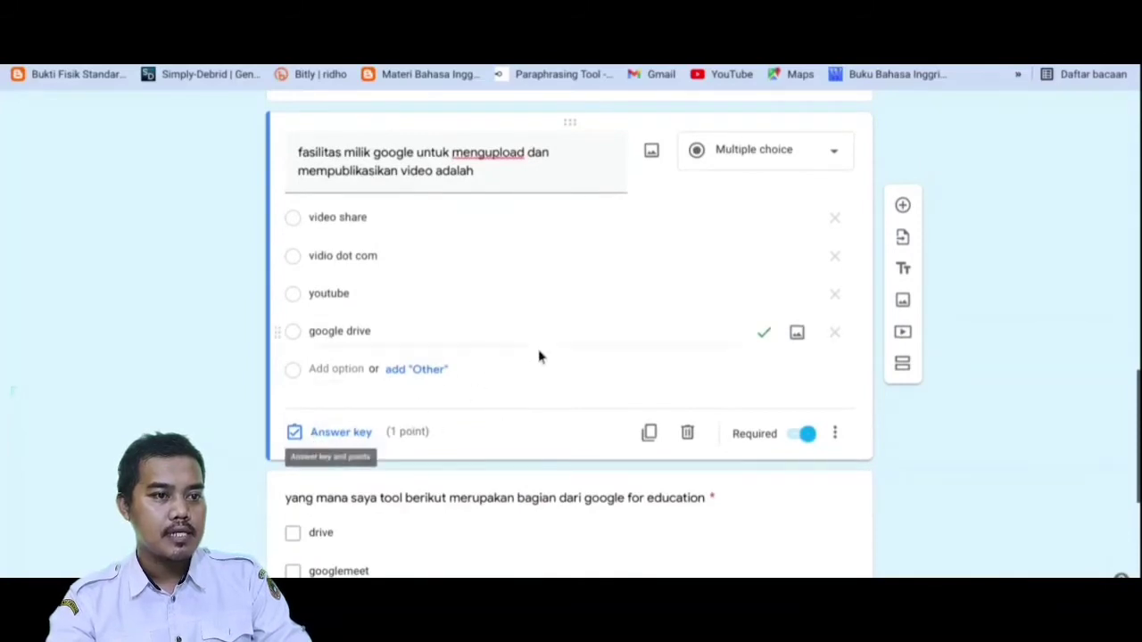
scroll(642, 384, down, 1)
scroll(642, 383, down, 2)
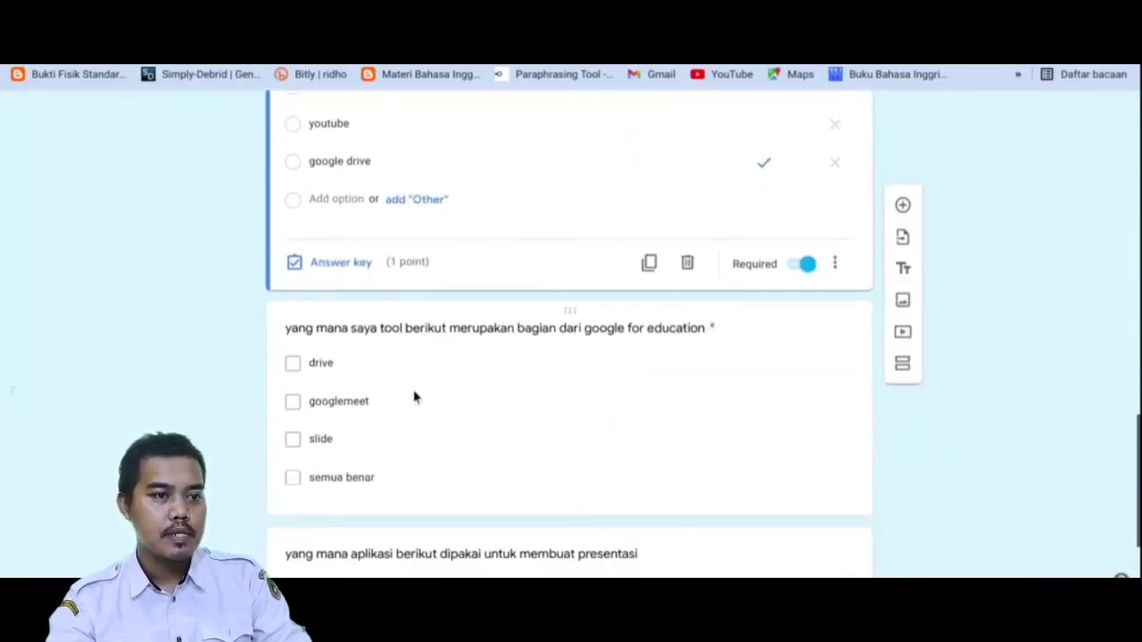
Correct "saya" to "saja" in the google for education question so it reads "yang mana saja tool berikut merupakan bagian dari google for education"
click(763, 422)
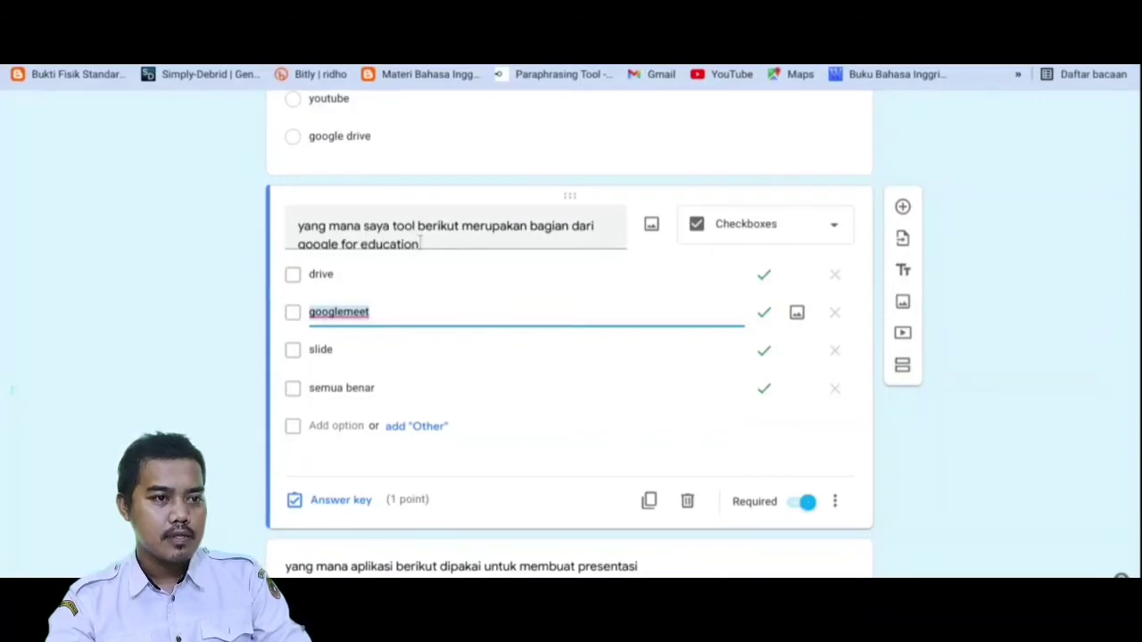
click(393, 229)
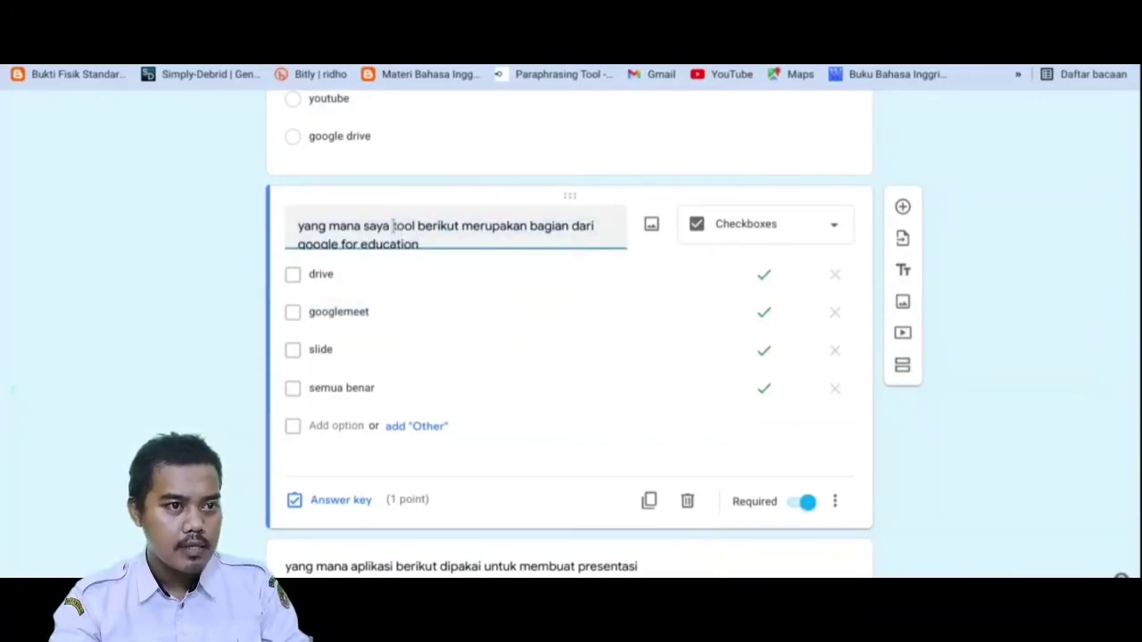
key(BackSpace)
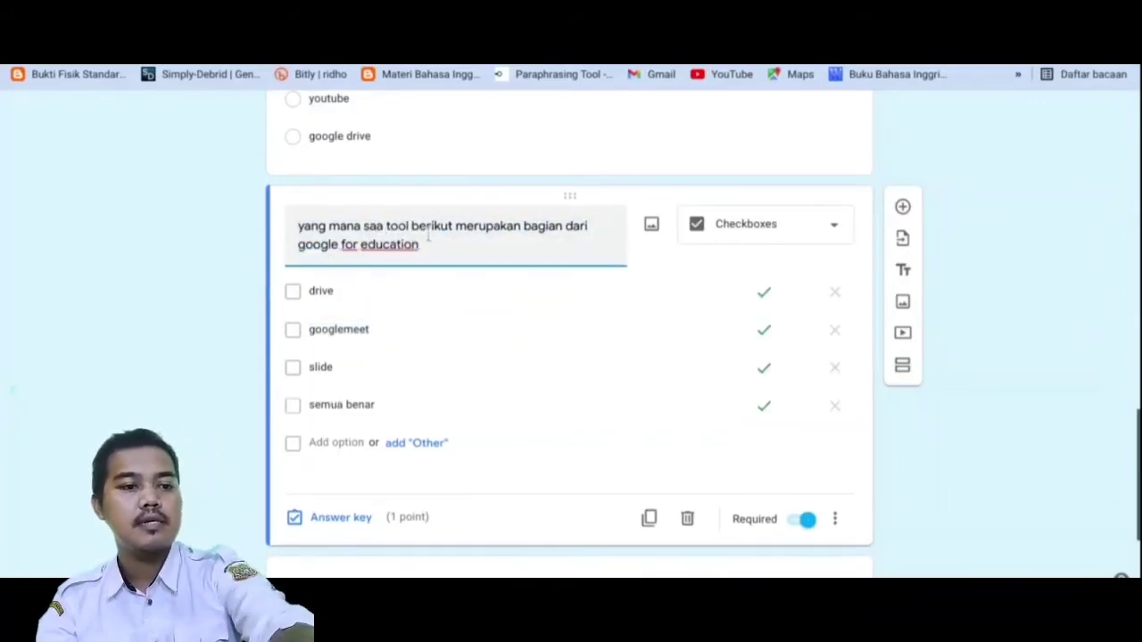
text(j)
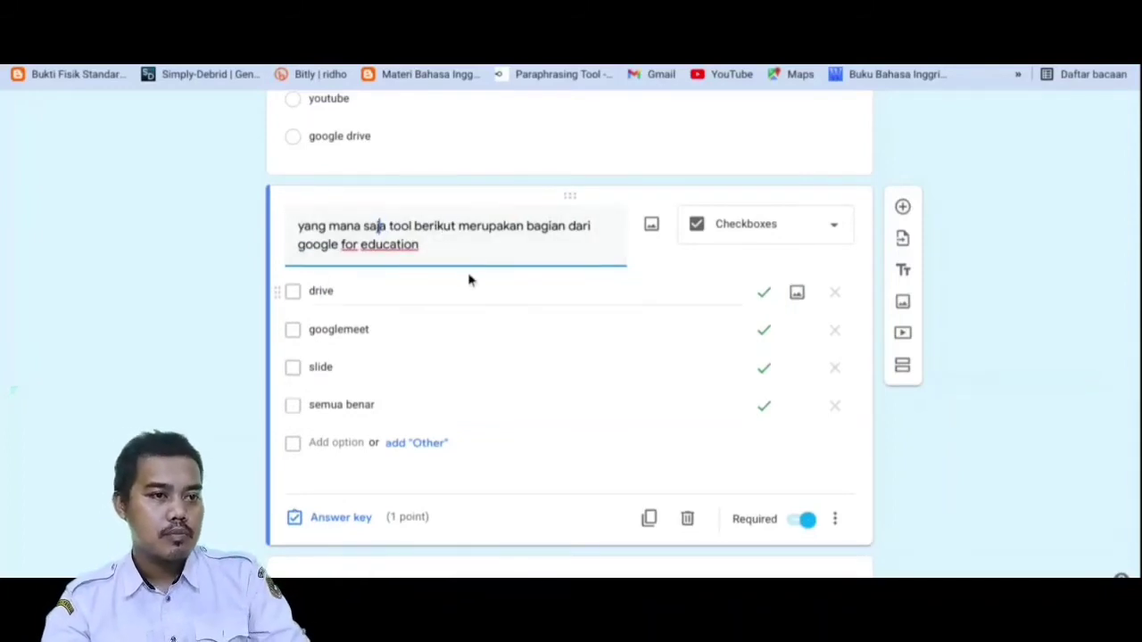
click(216, 281)
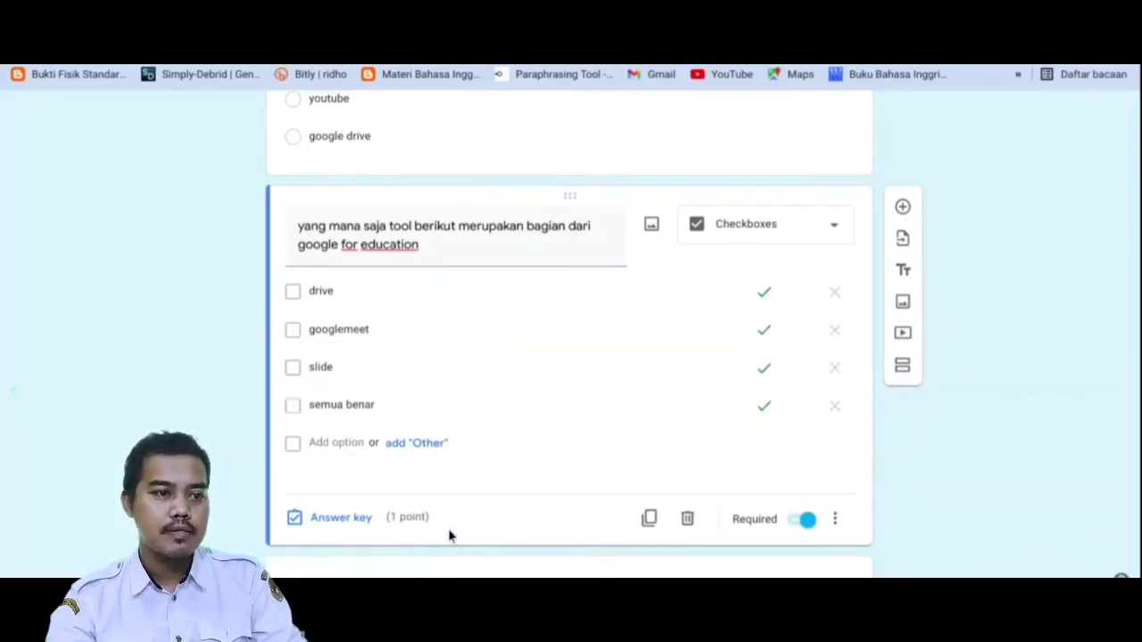
Check the presentation application question's available question types, answer options and answer key without changing them
scroll(850, 472, down, 3)
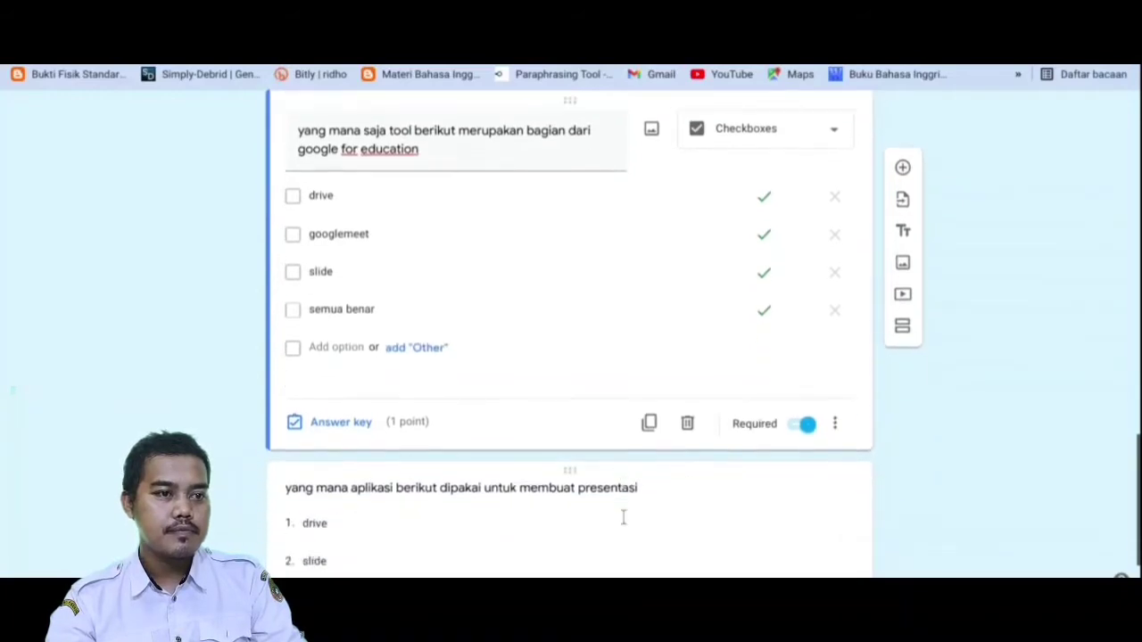
click(739, 430)
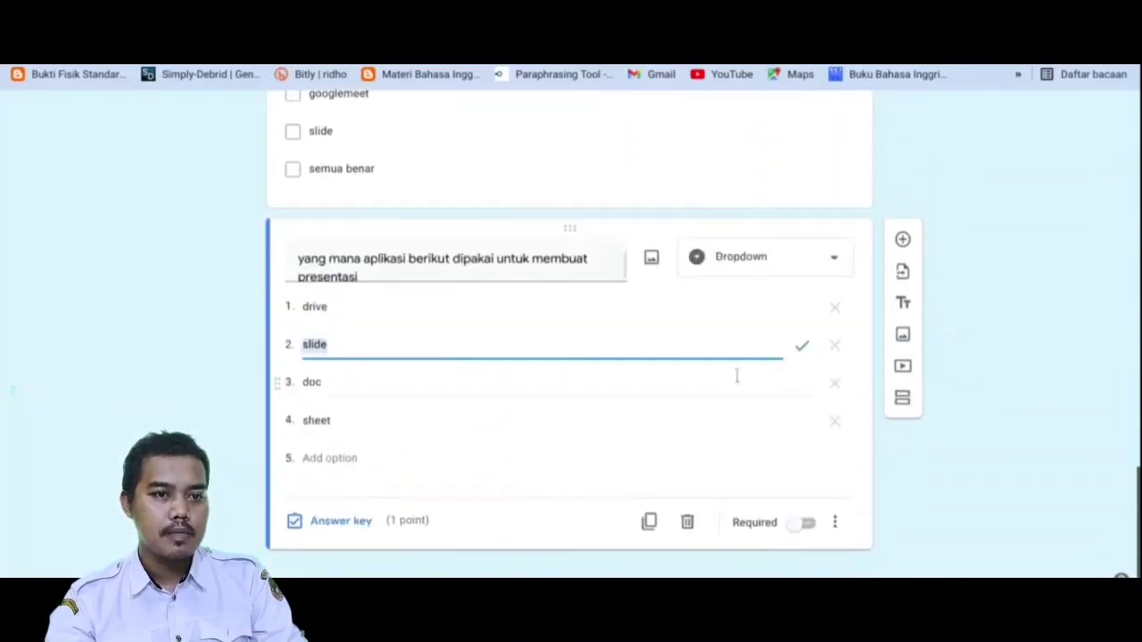
click(834, 263)
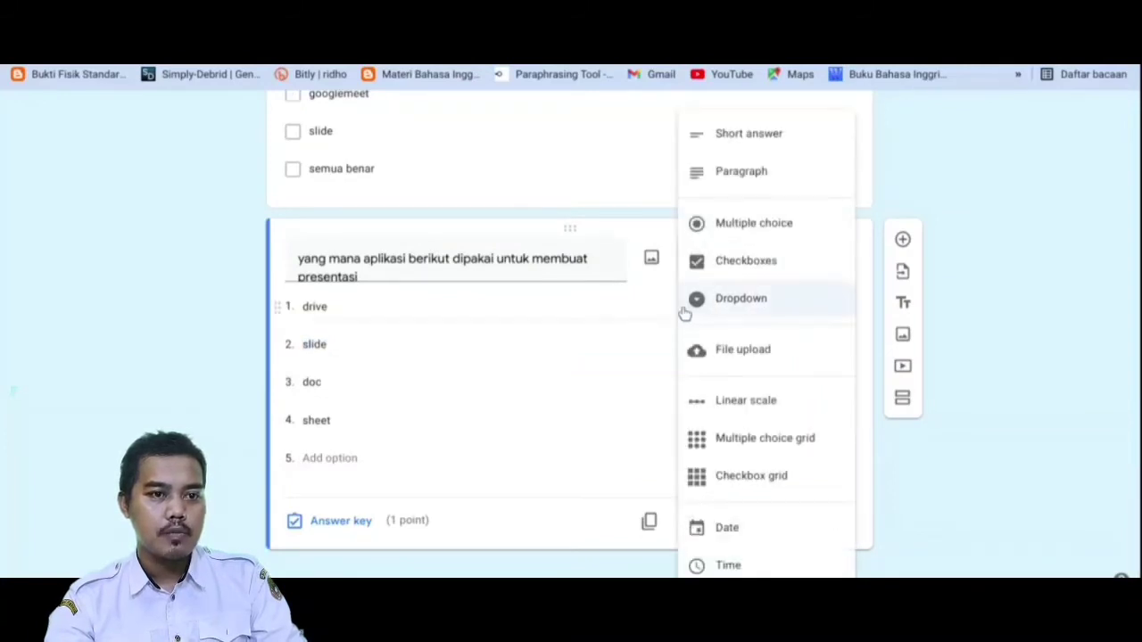
click(1036, 314)
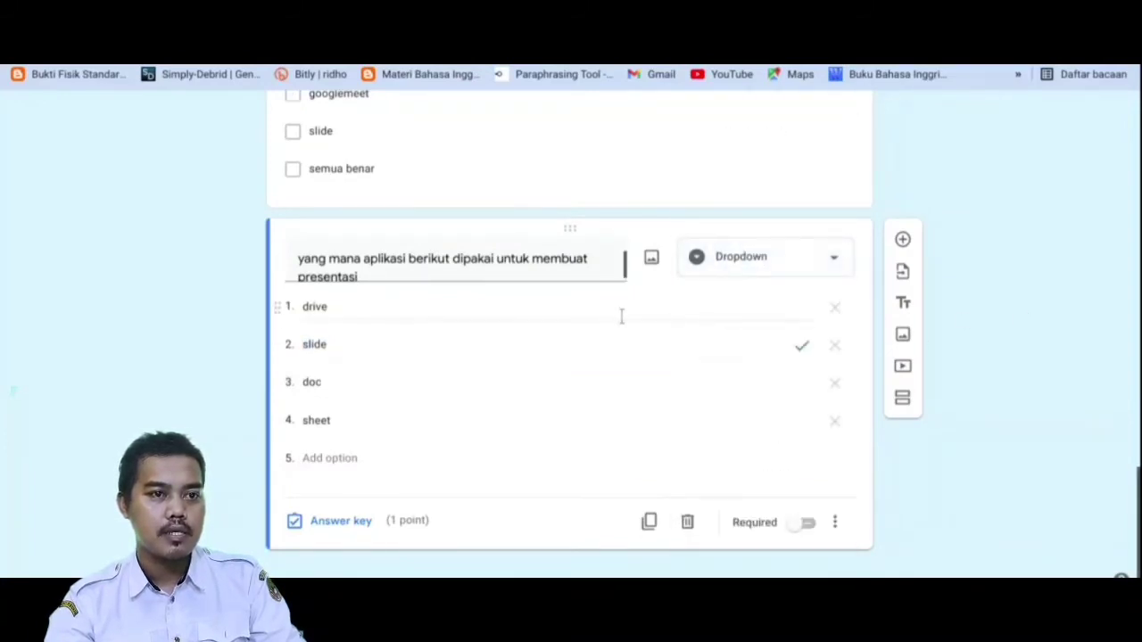
click(358, 523)
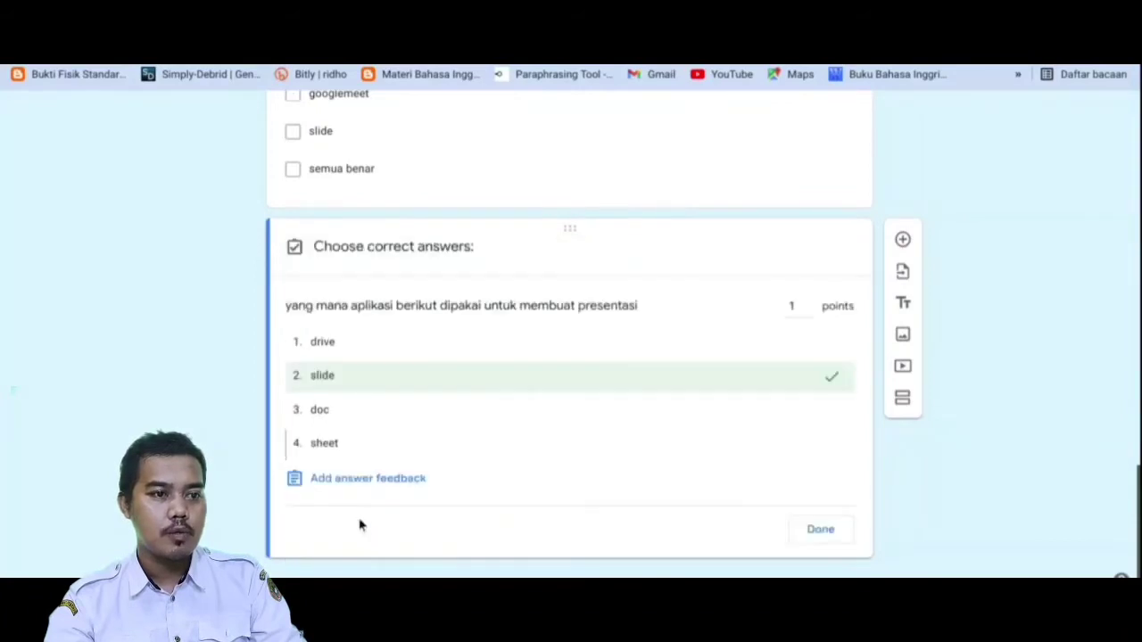
click(820, 528)
click(841, 193)
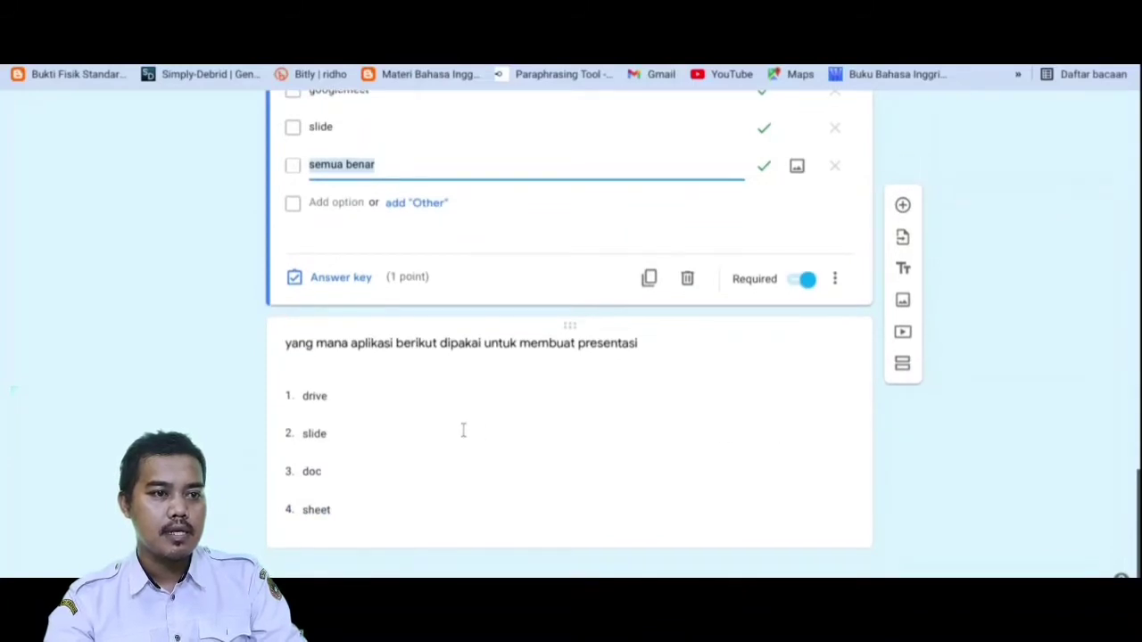
click(706, 419)
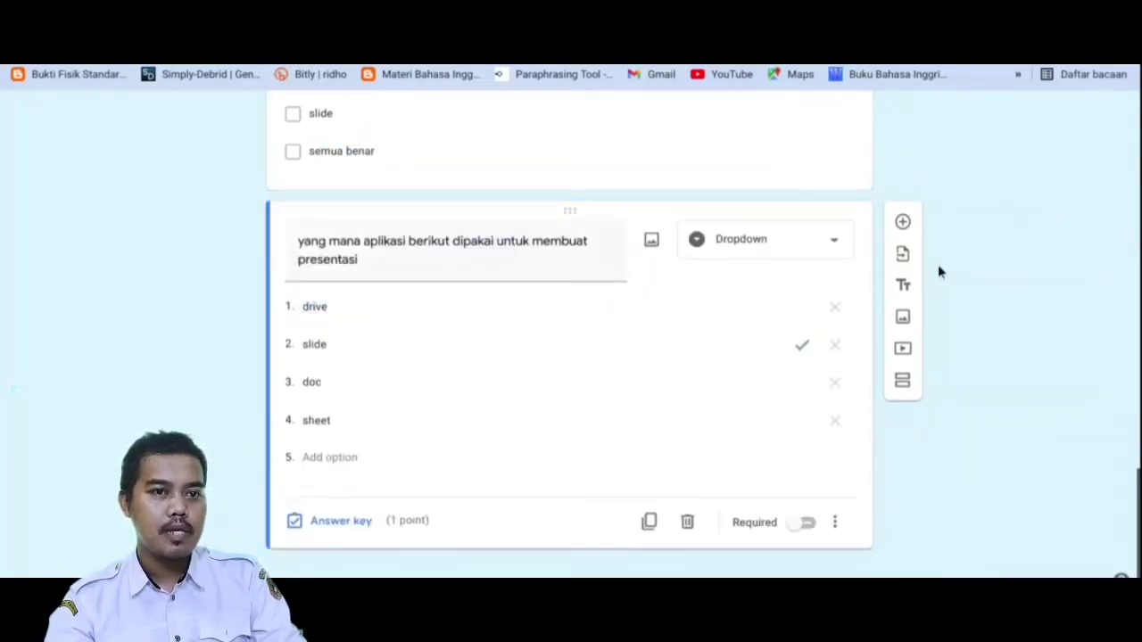
Open the preview of "Latihan Form" and examine its identity section with the Nama, Asal Sekolah and Nomer WA fields
scroll(941, 286, up, 15)
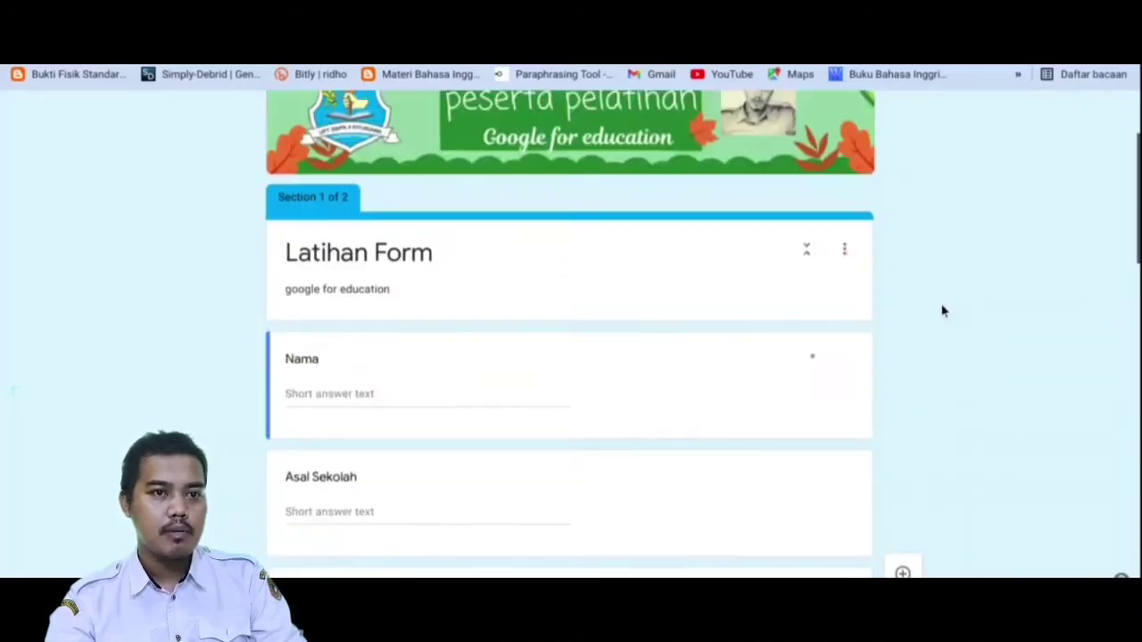
scroll(941, 311, up, 3)
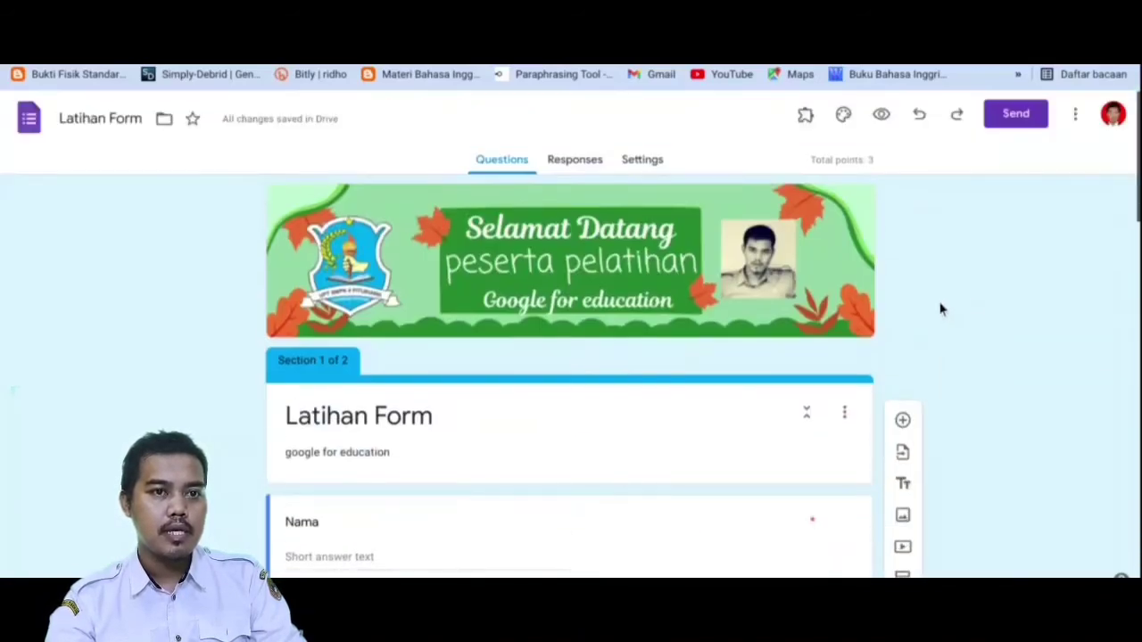
click(882, 124)
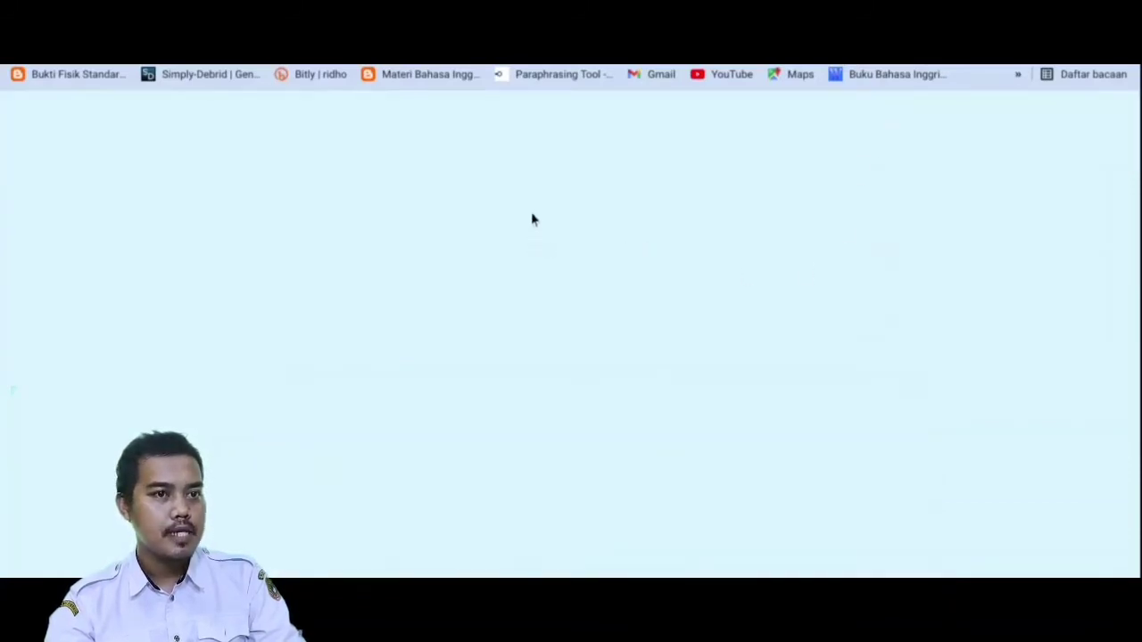
scroll(637, 365, down, 3)
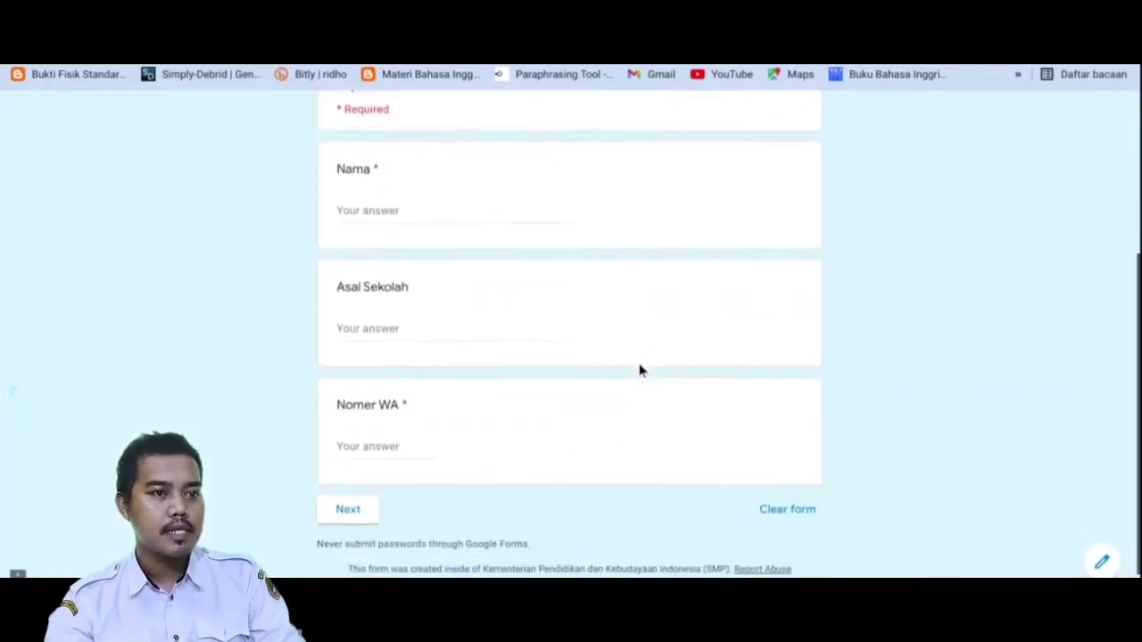
scroll(650, 362, up, 1)
scroll(649, 366, down, 1)
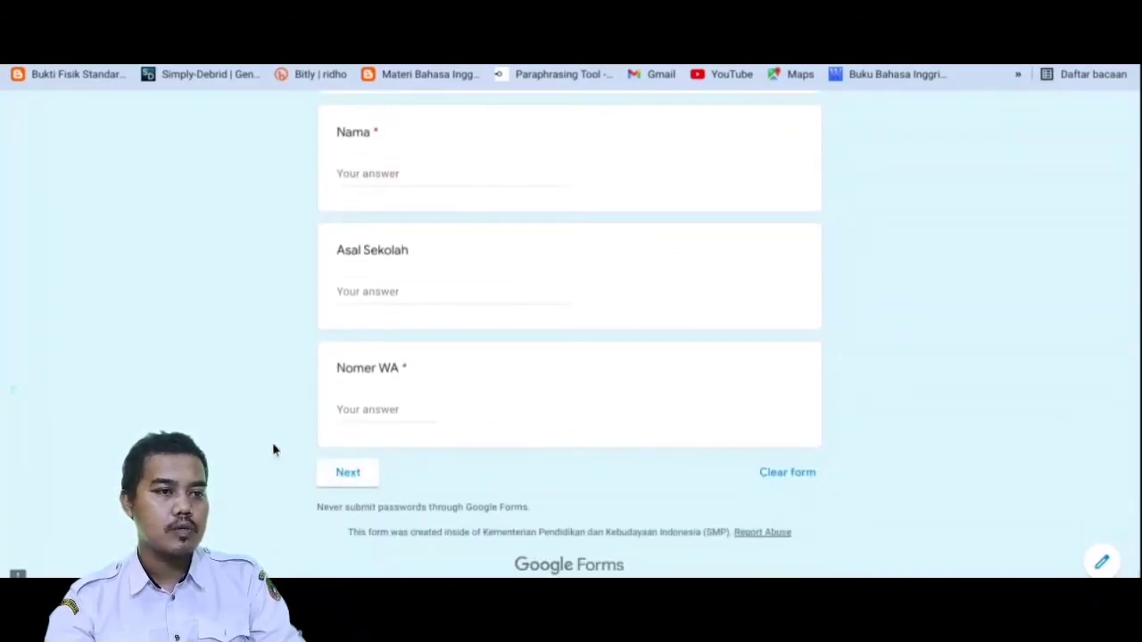
scroll(440, 426, up, 3)
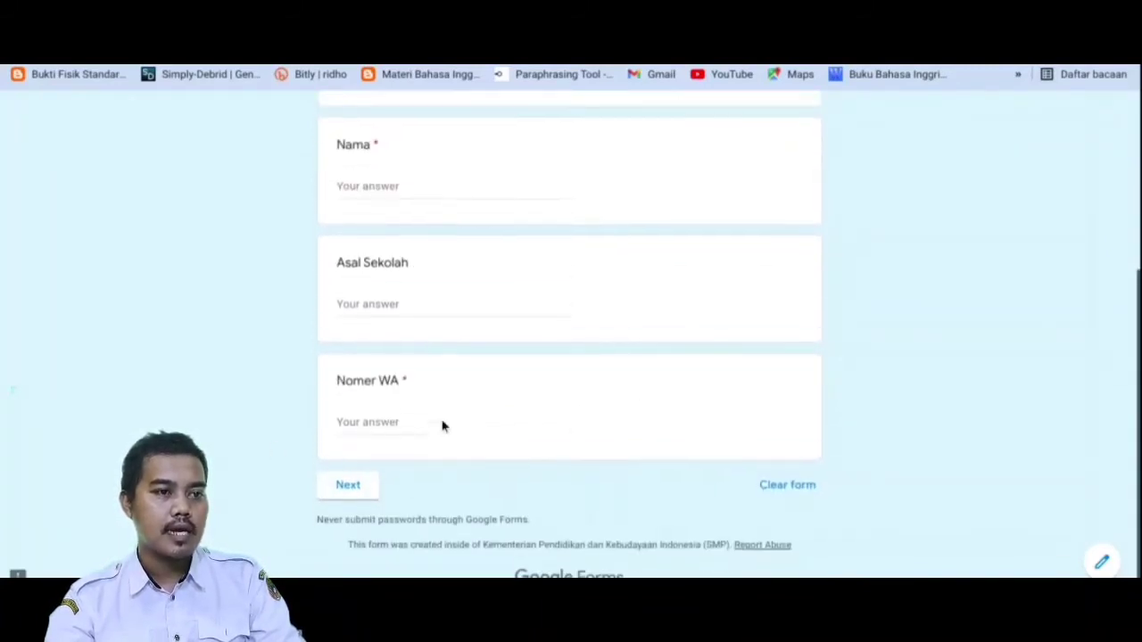
scroll(452, 420, down, 2)
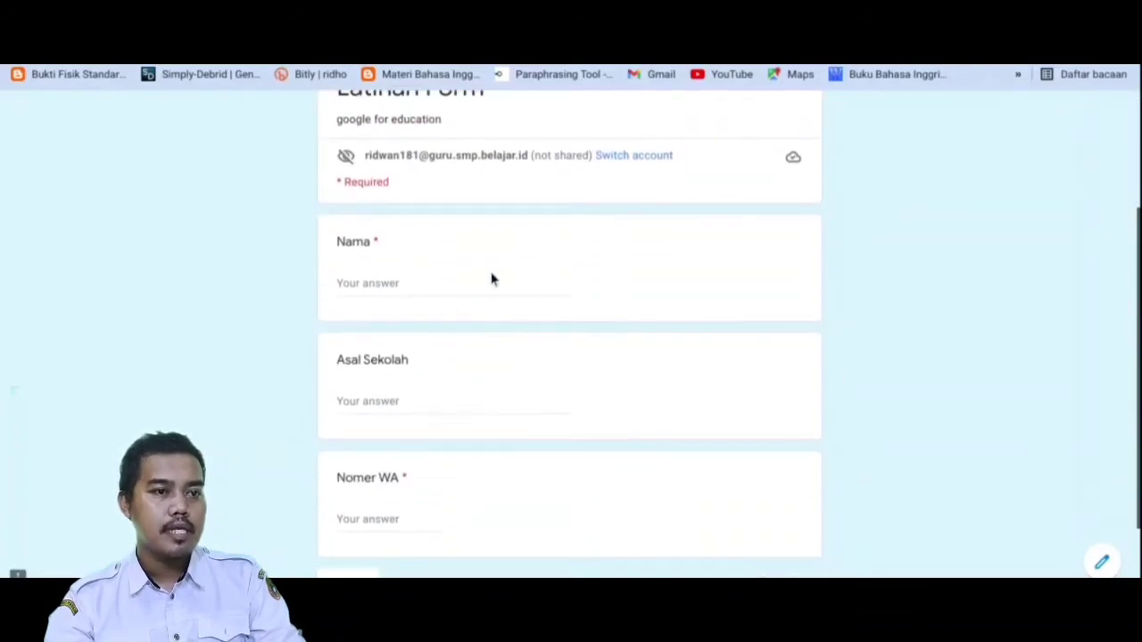
Enter "a" for Nama and Asal Sekolah and a one-digit dummy number for Nomer WA, and continue to the form's second section
click(453, 277)
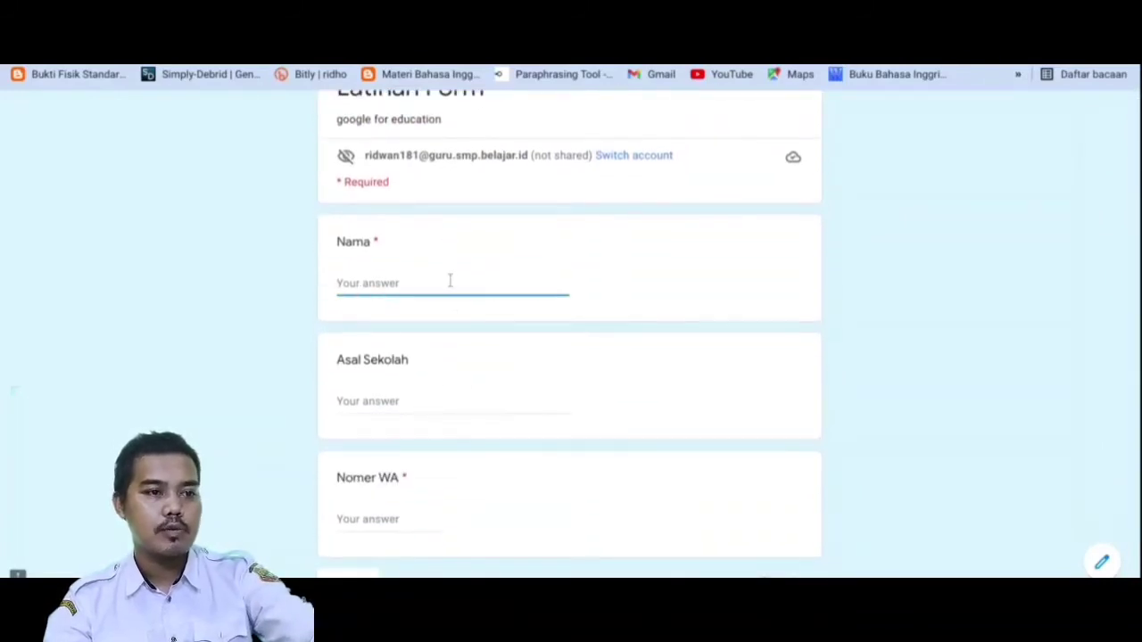
text(a)
click(395, 398)
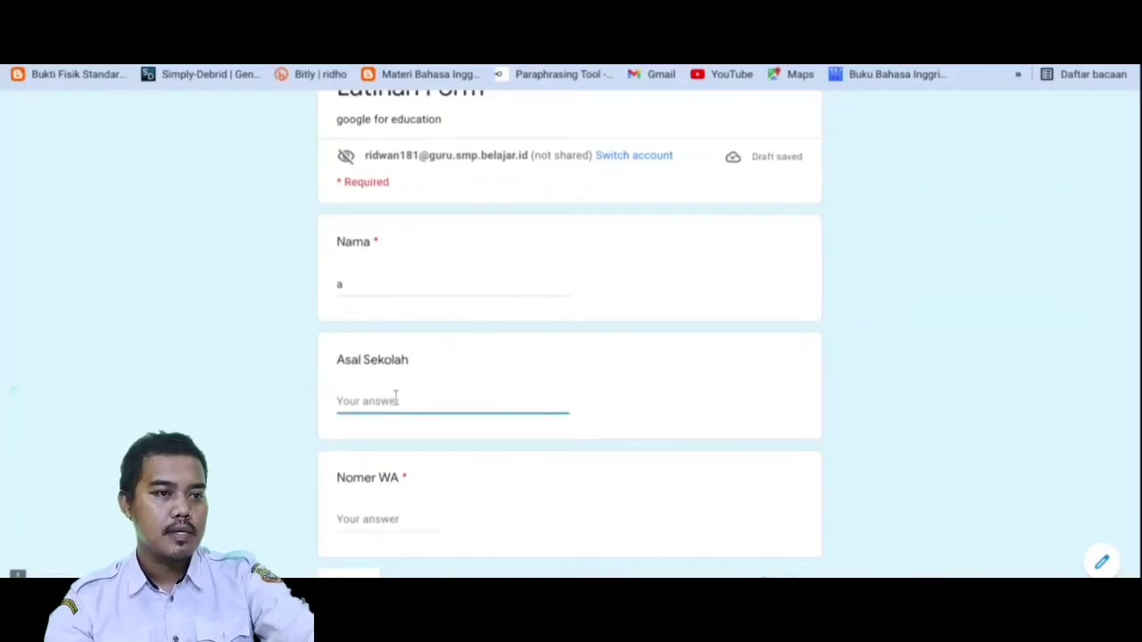
text(a)
scroll(401, 415, down, 1)
click(393, 446)
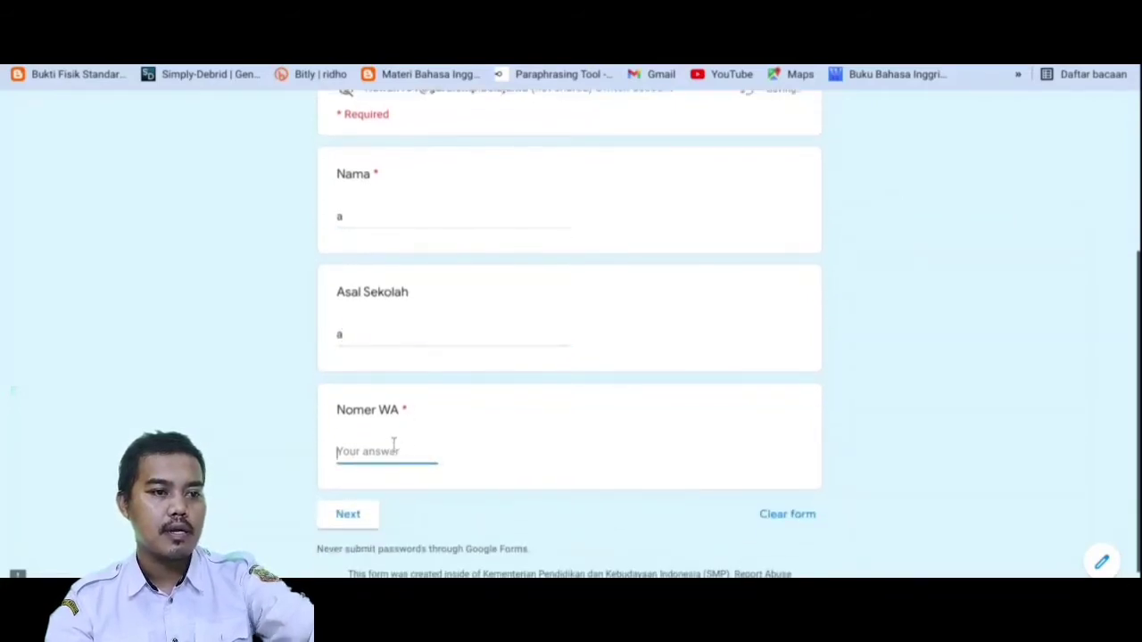
text(1)
click(374, 513)
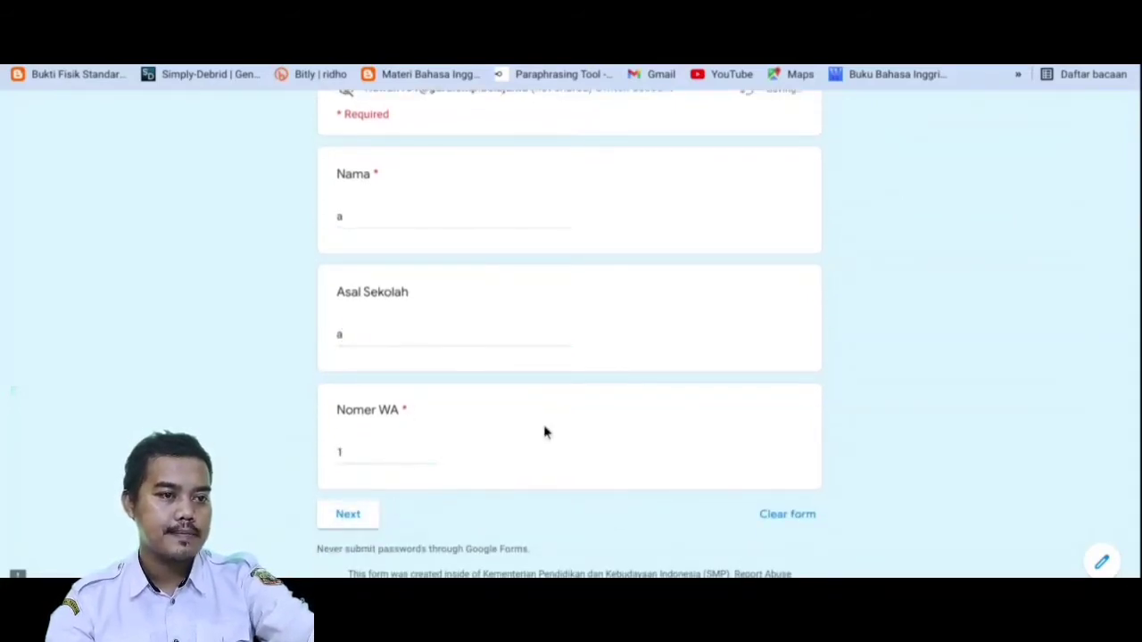
Examine the previewed "Pertanyaan" section, including its description, the untitled question and the video upload question
scroll(522, 447, down, 1)
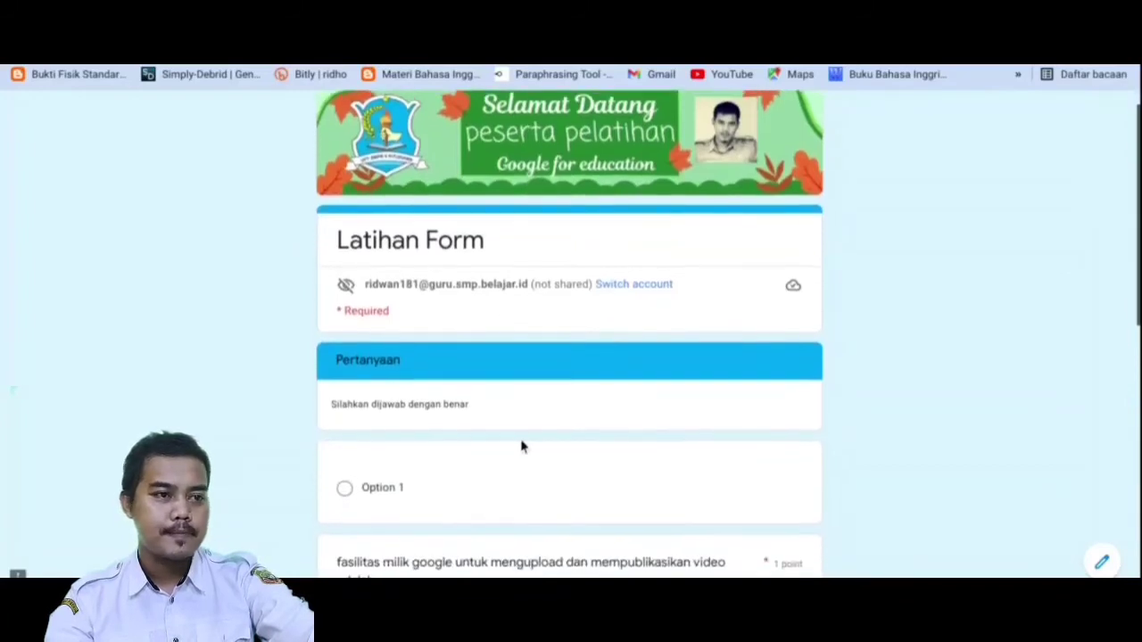
scroll(523, 447, up, 1)
scroll(497, 477, down, 3)
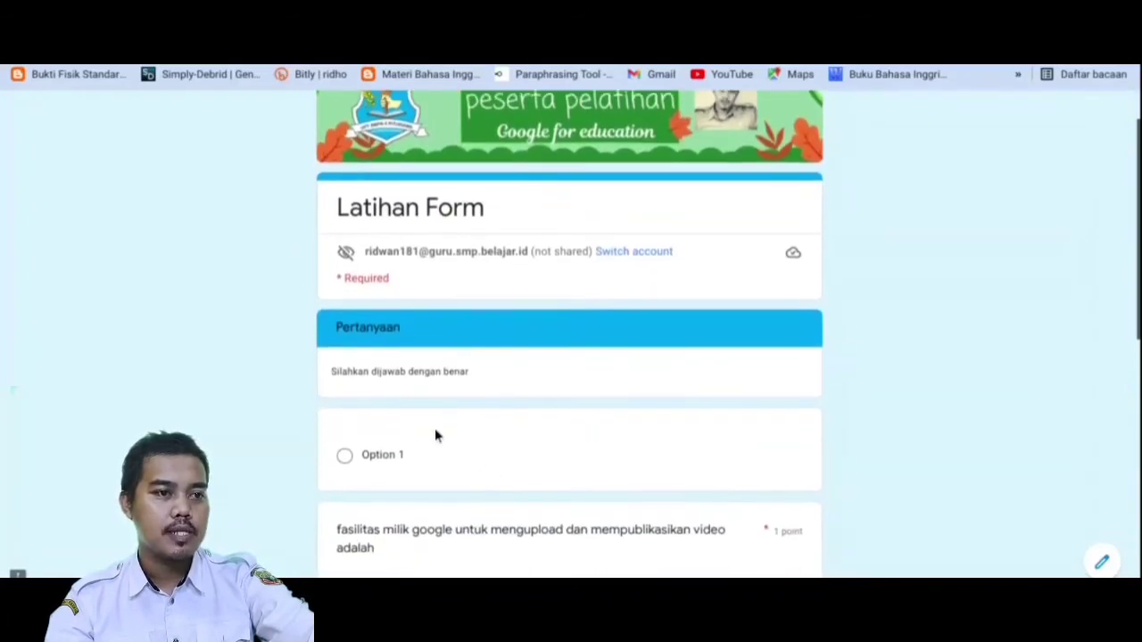
scroll(352, 290, up, 2)
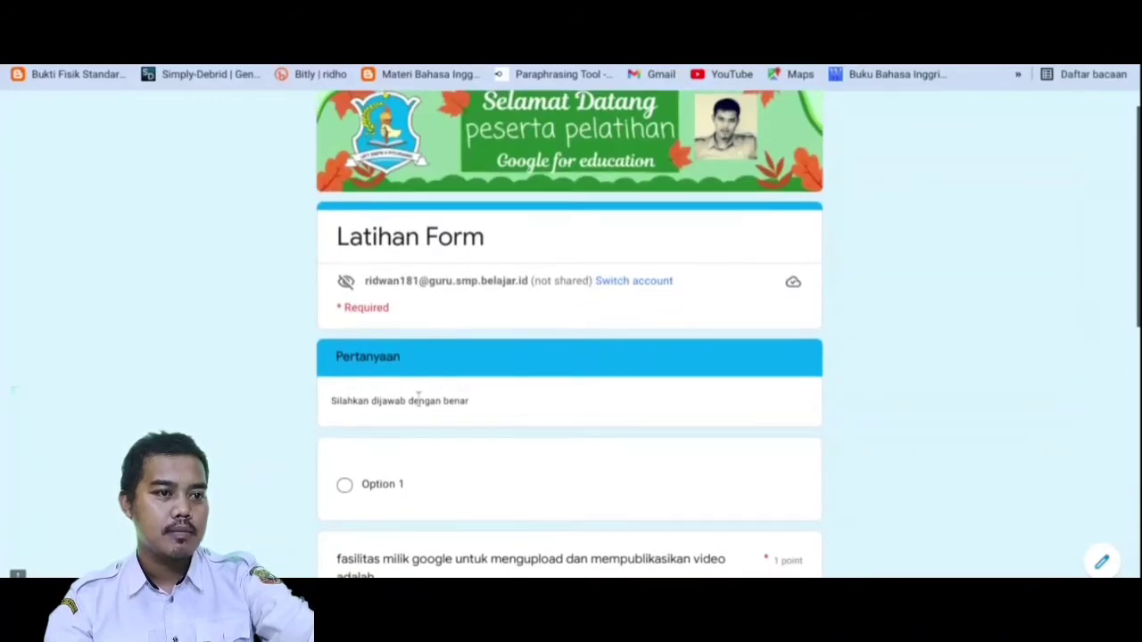
scroll(449, 422, down, 2)
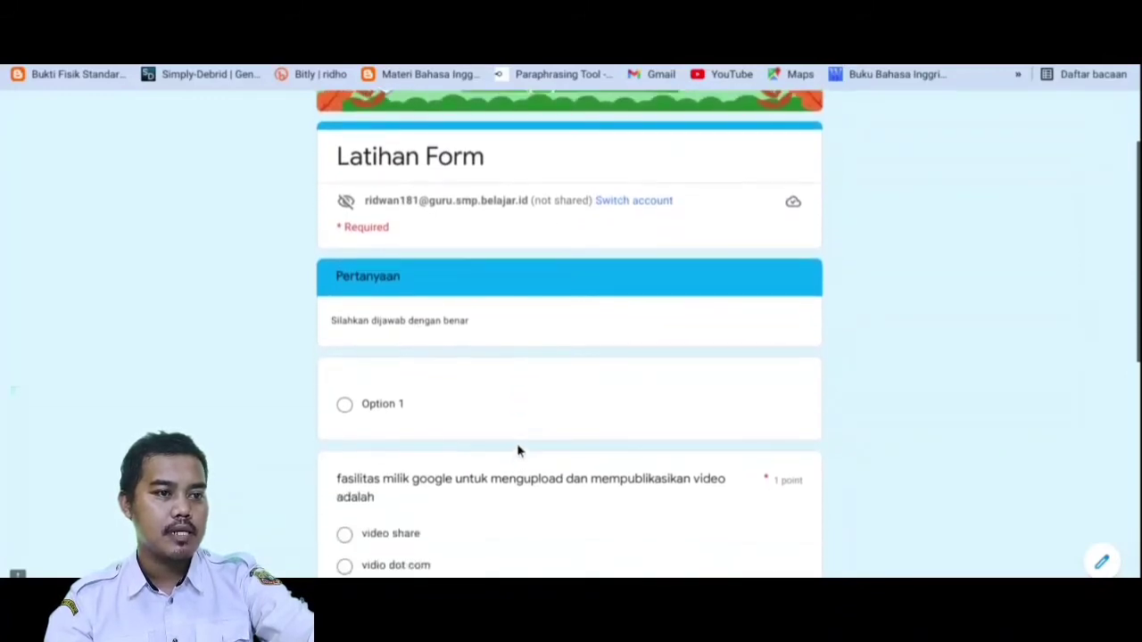
scroll(517, 448, down, 3)
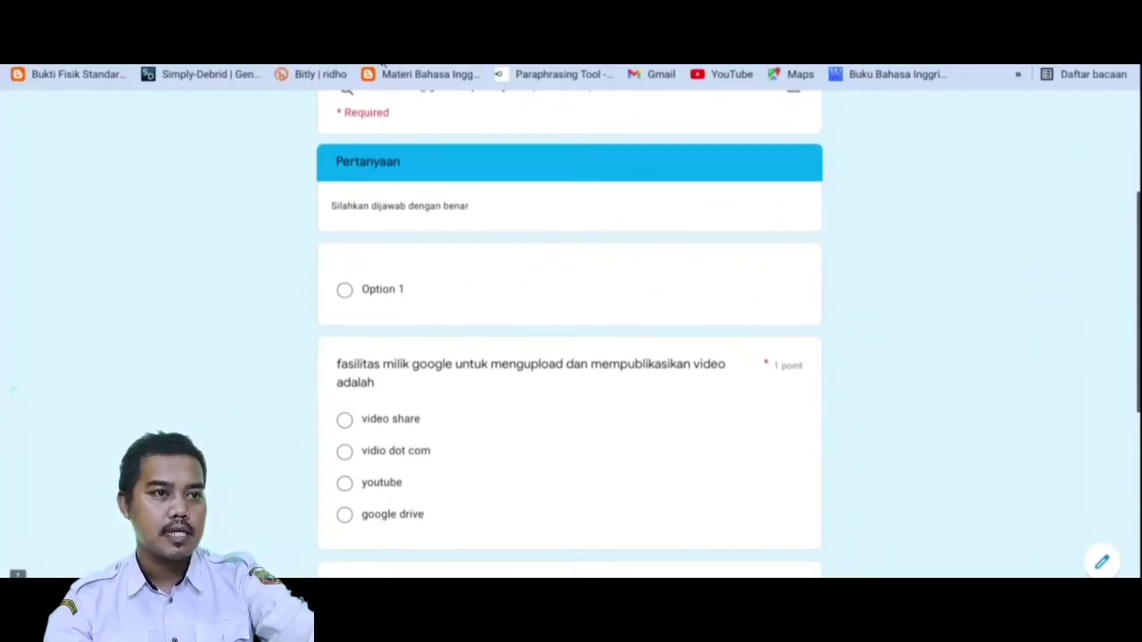
Return to editing "Latihan Form" and delete the untitled multiple choice question at the start of the "Pertanyaan" section
click(294, 18)
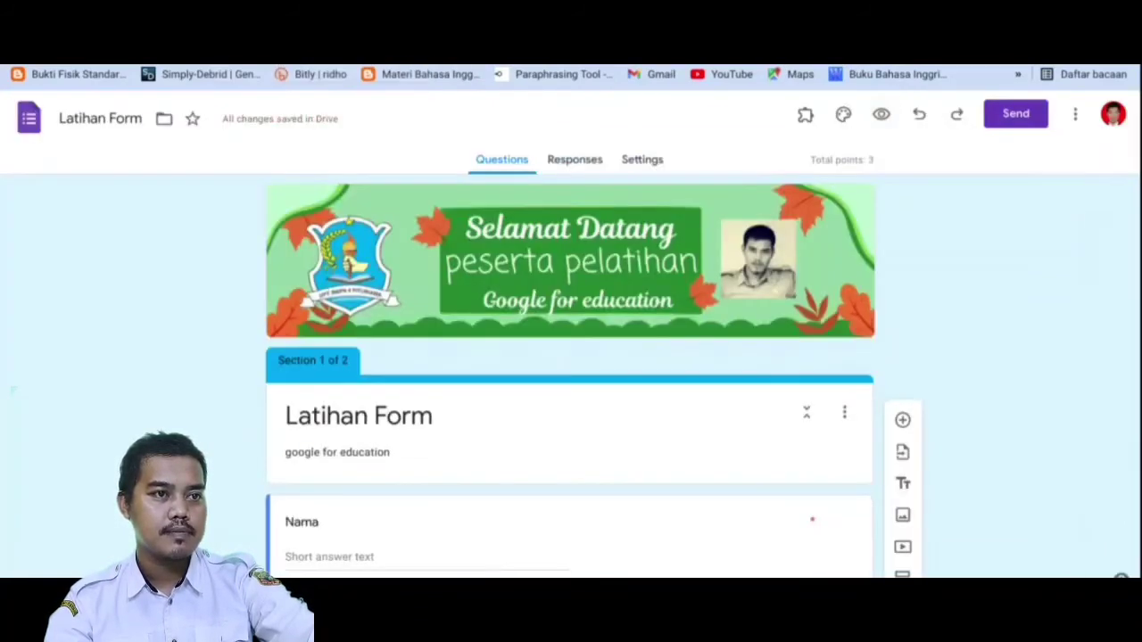
click(428, 18)
click(295, 18)
scroll(615, 347, down, 8)
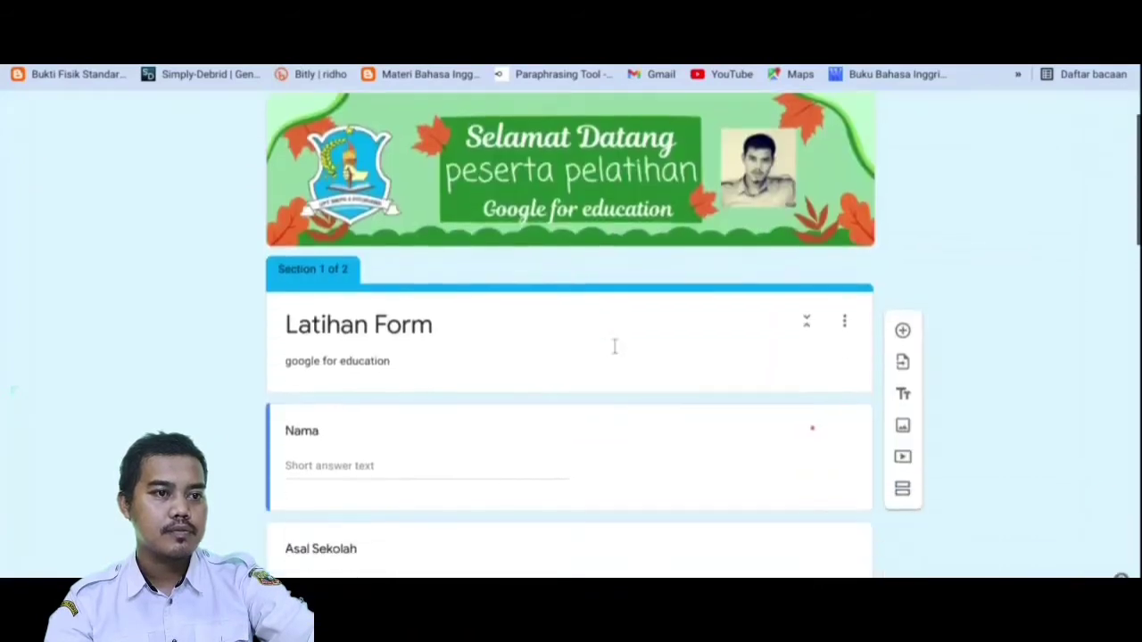
scroll(670, 433, down, 1)
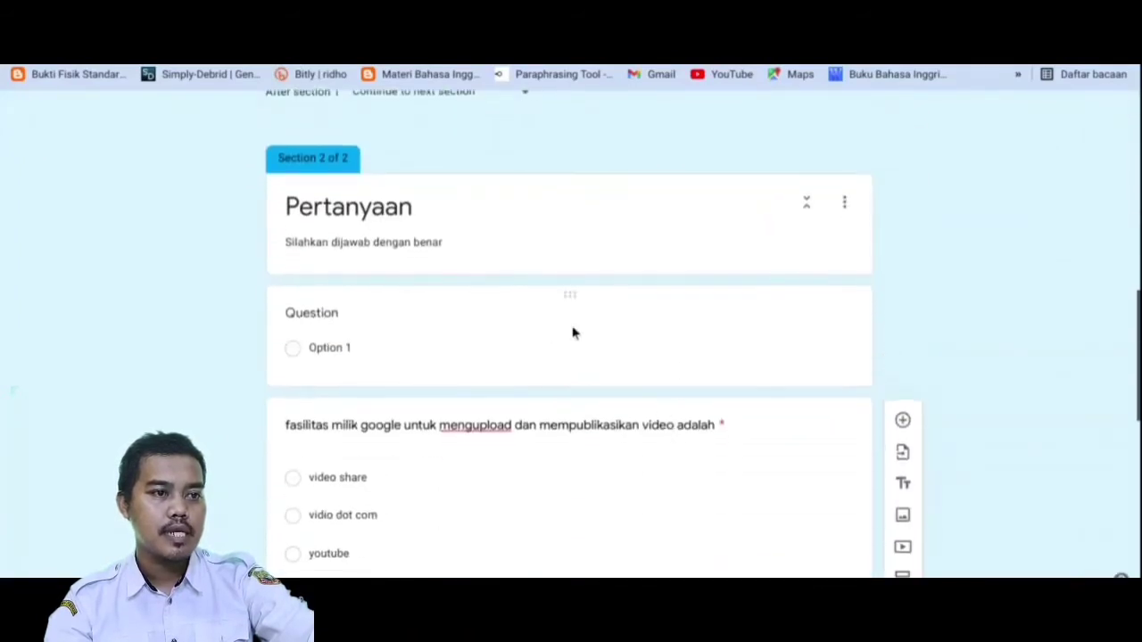
click(636, 329)
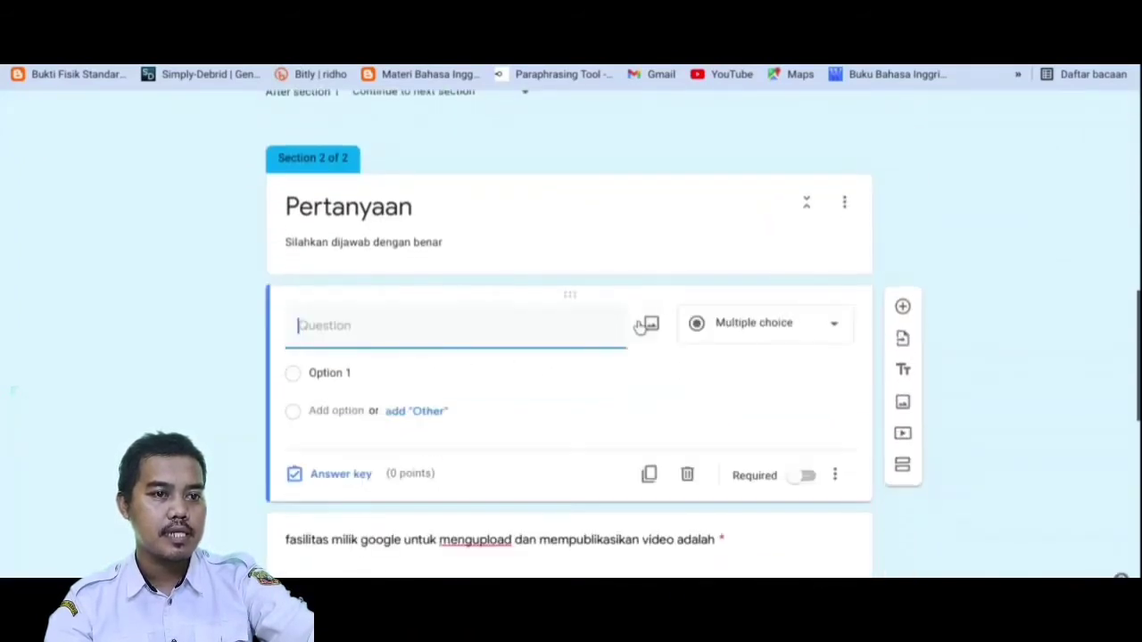
click(690, 477)
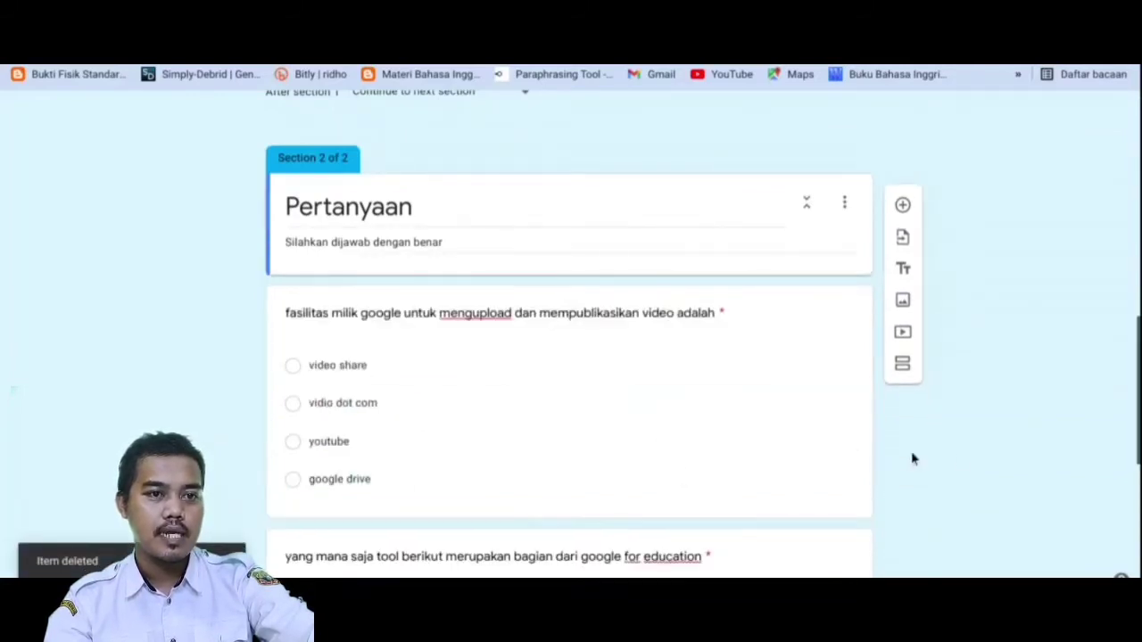
Preview the form again and continue from the already filled identity section to the "Pertanyaan" section
scroll(912, 459, up, 10)
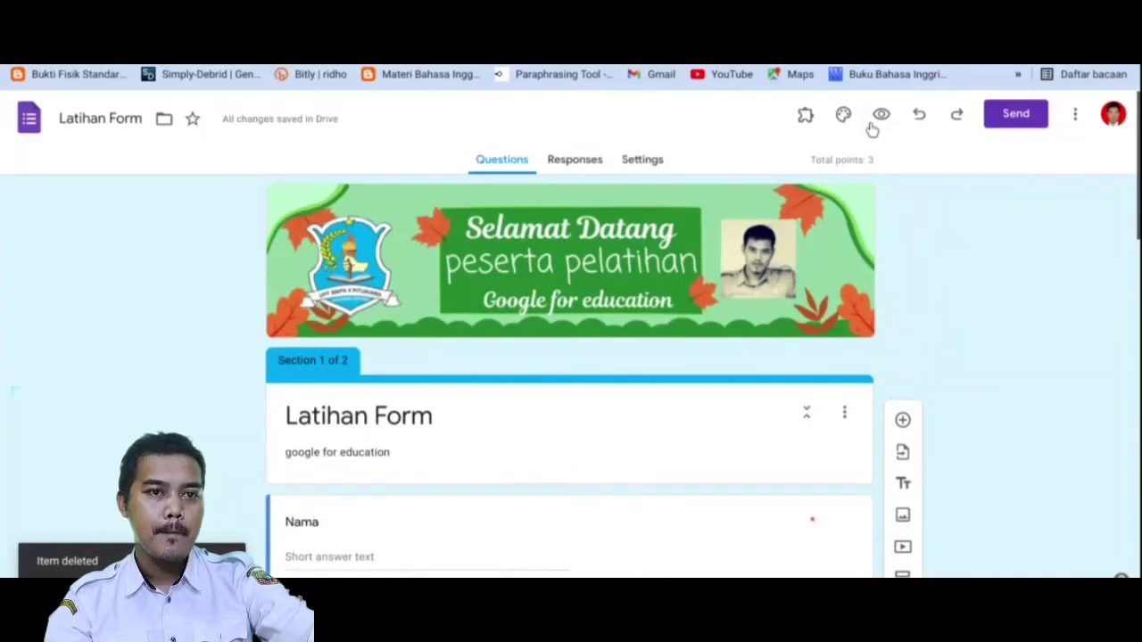
click(882, 117)
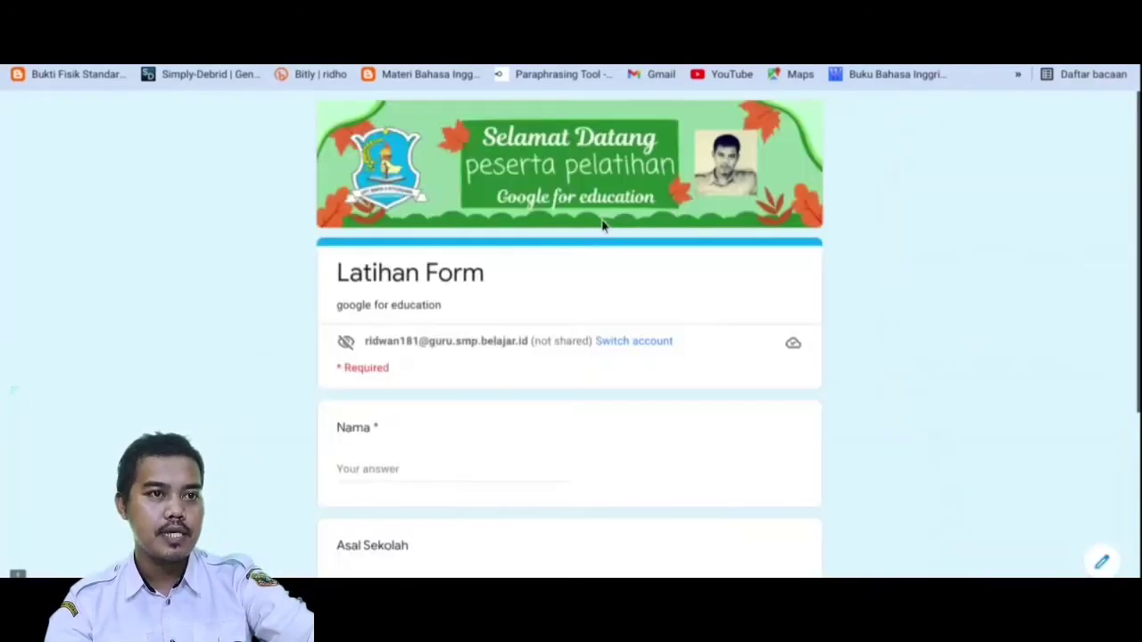
scroll(574, 352, down, 3)
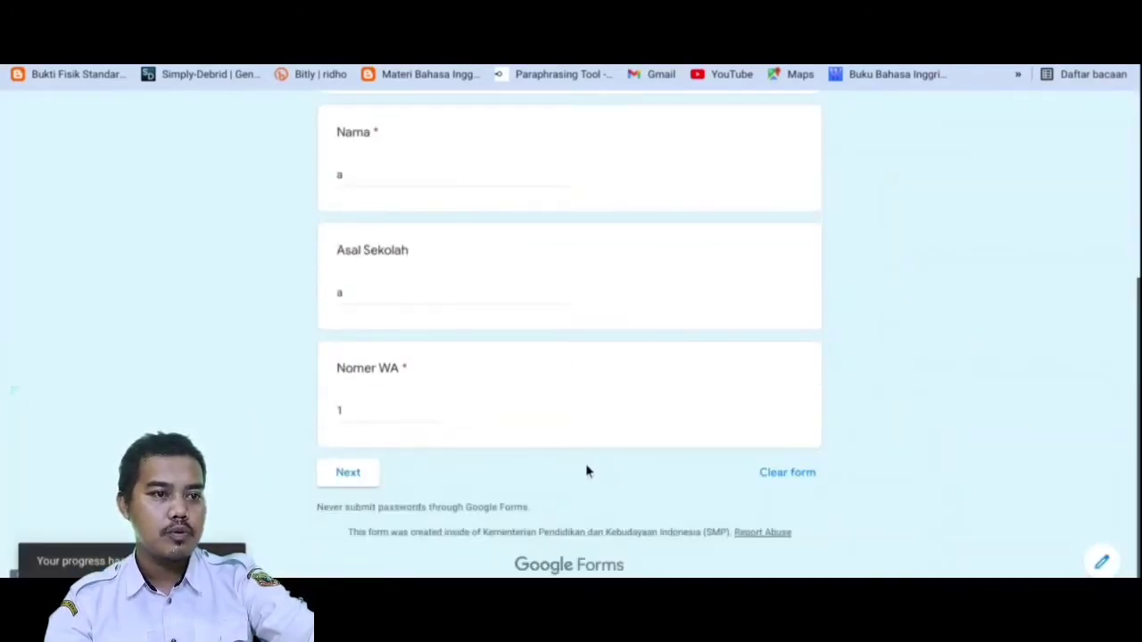
scroll(482, 362, up, 3)
scroll(499, 374, down, 3)
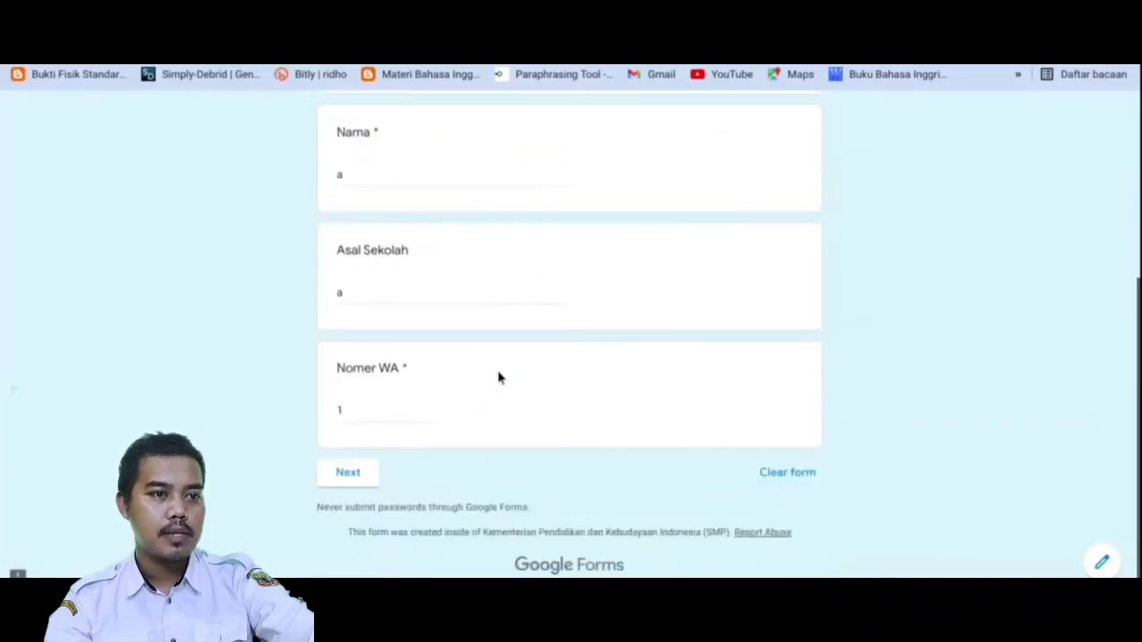
click(367, 472)
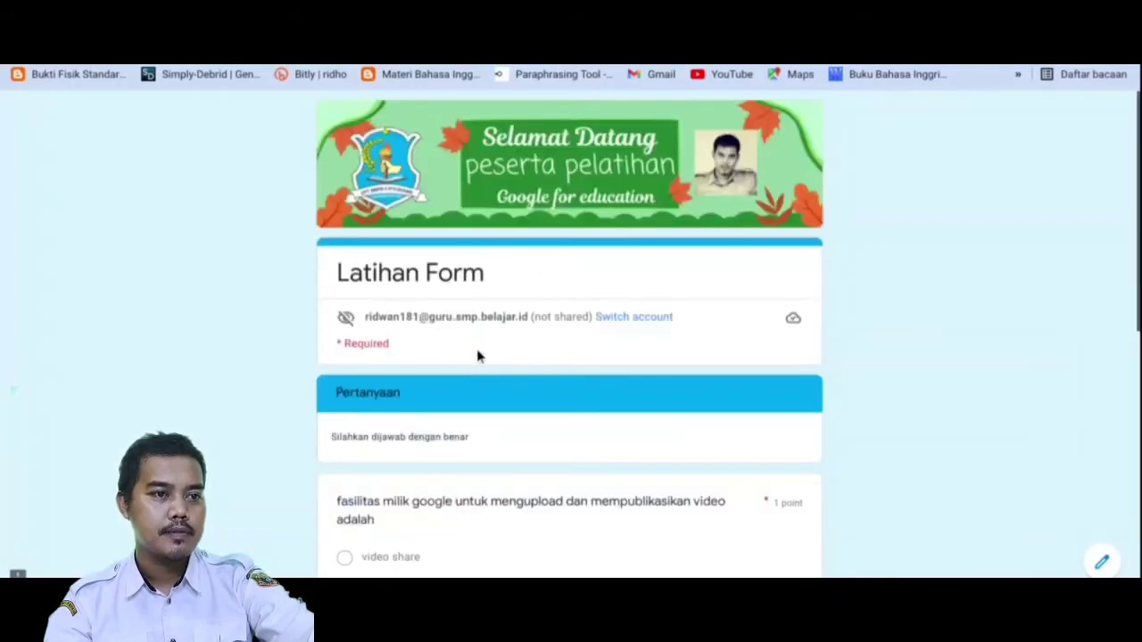
Try ticking drive, googlemeet, slide and semua benar in the Google for education tools question, and clear all the ticks again
scroll(598, 304, down, 2)
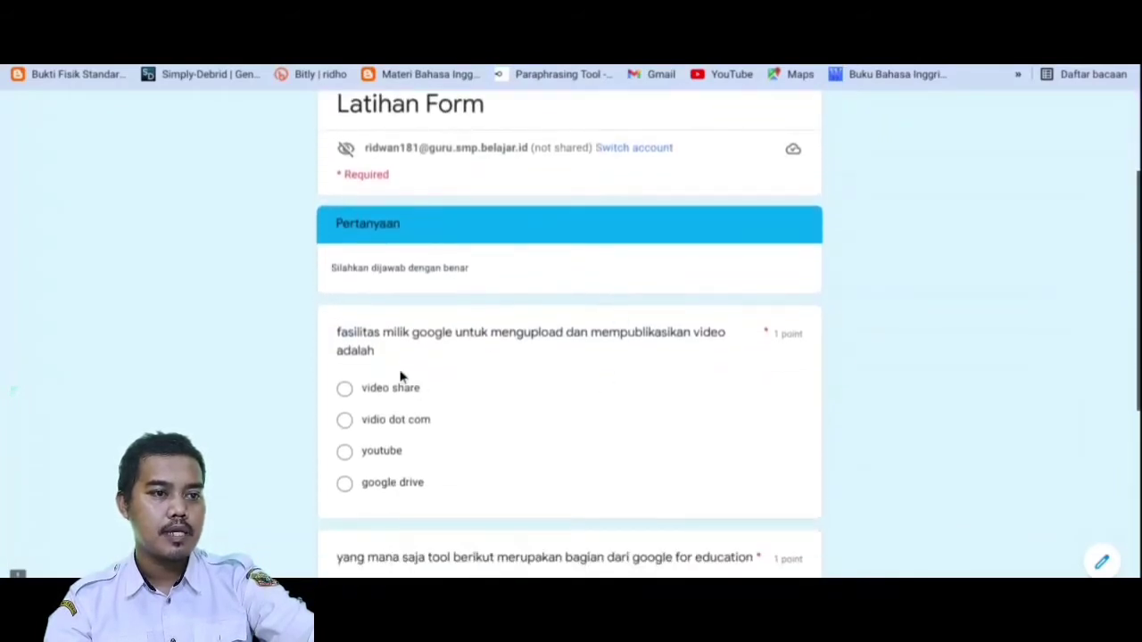
scroll(437, 313, down, 4)
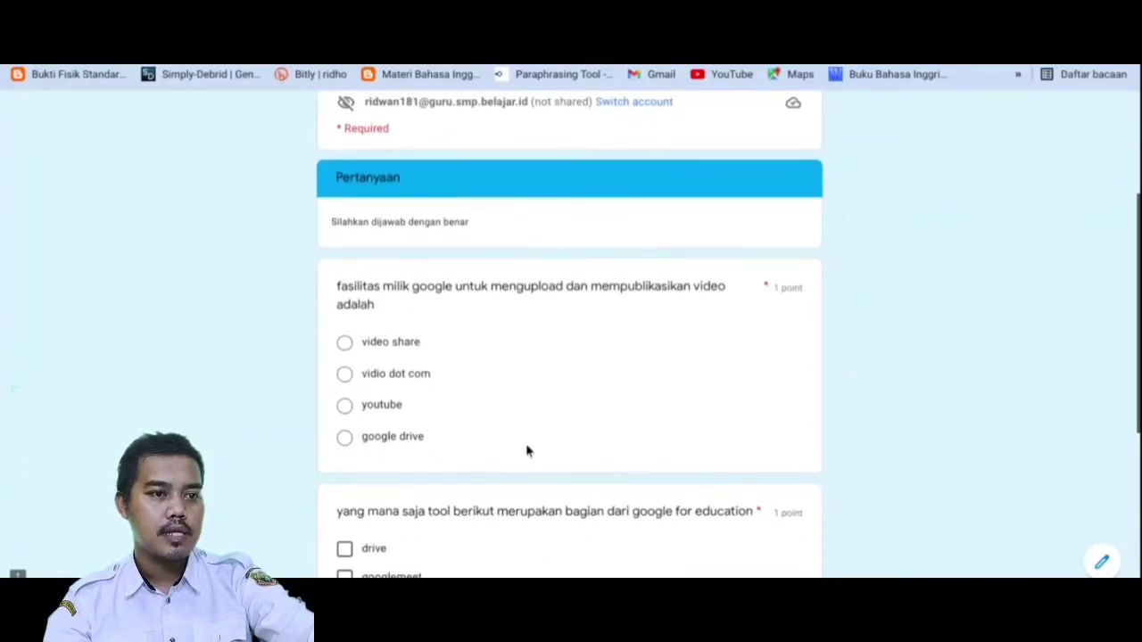
click(346, 309)
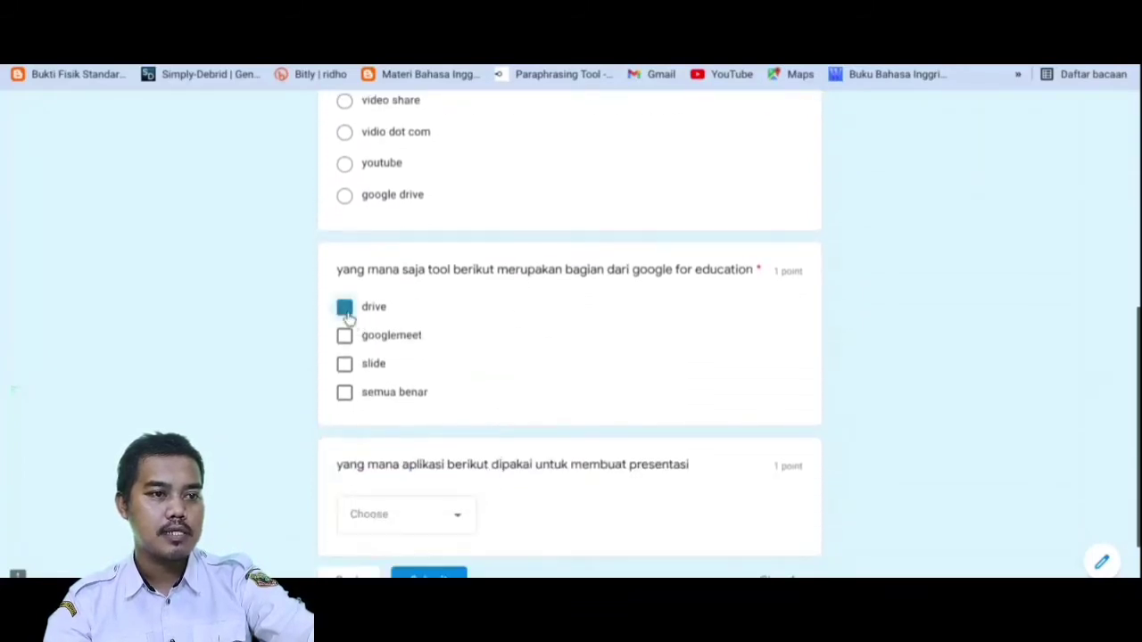
click(344, 339)
click(344, 365)
click(344, 392)
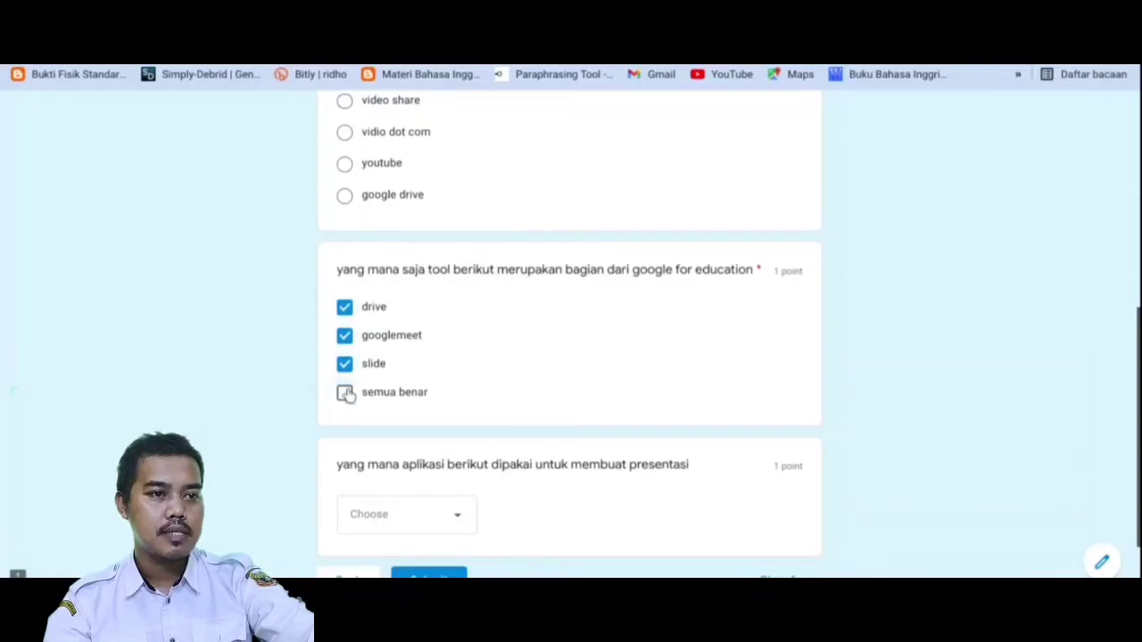
click(345, 333)
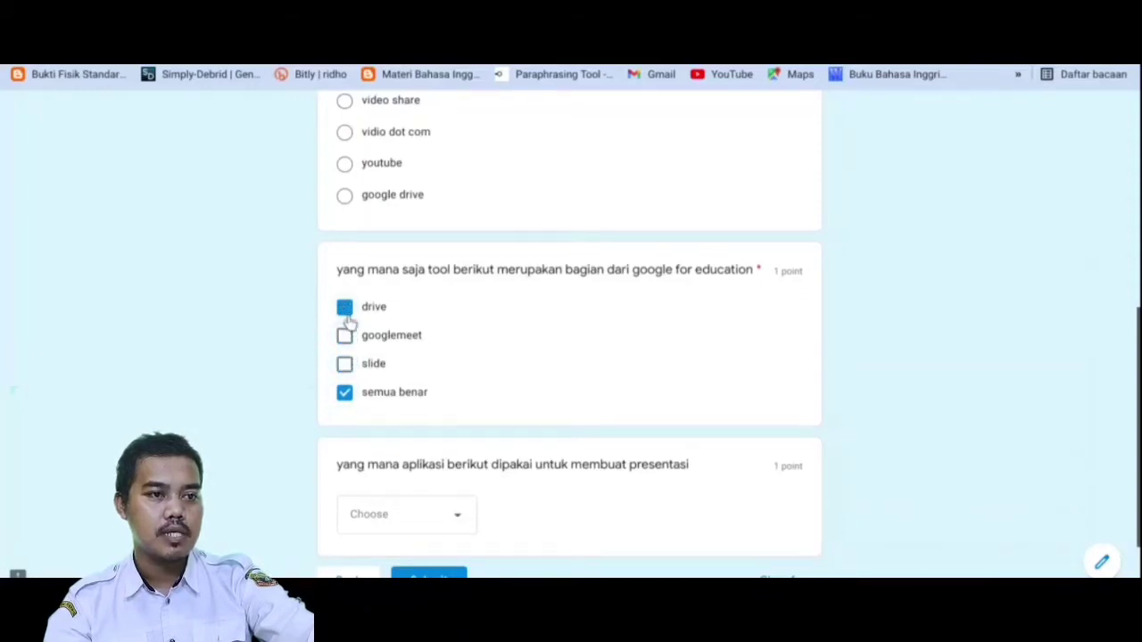
click(344, 393)
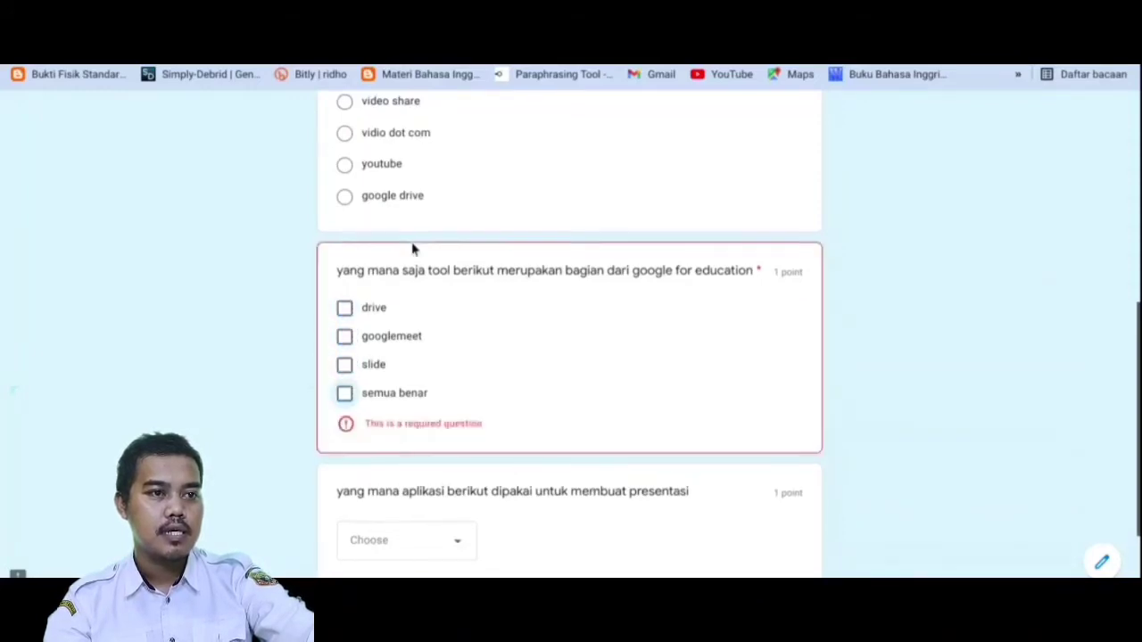
Answer the previewed video upload question with "vidio dot com" and the presentation application question with "doc"
click(346, 145)
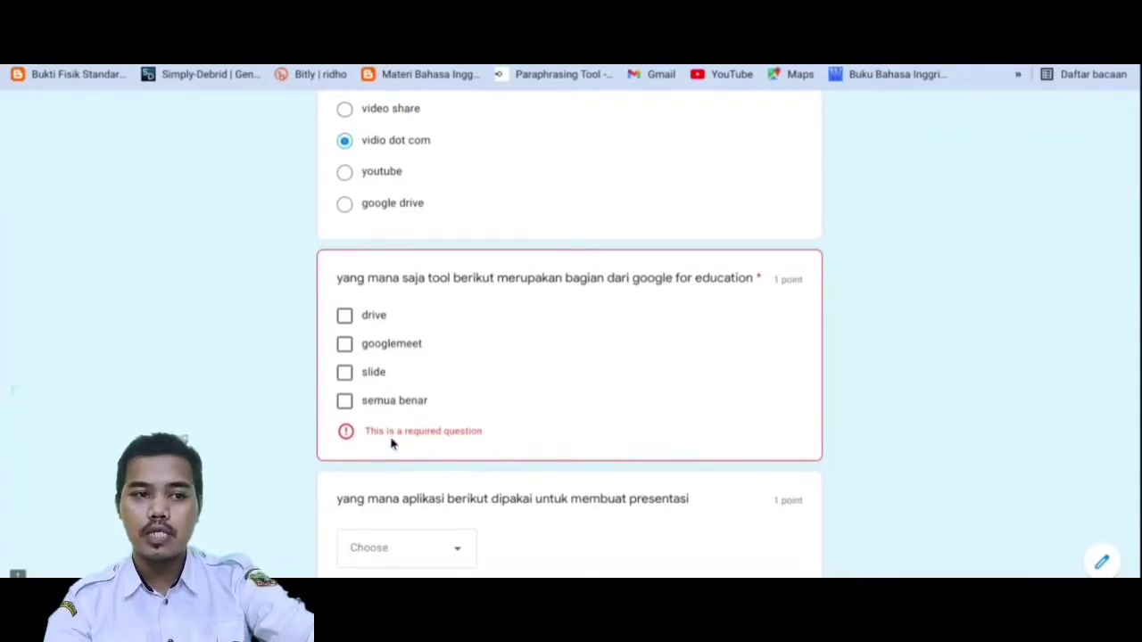
scroll(415, 441, down, 2)
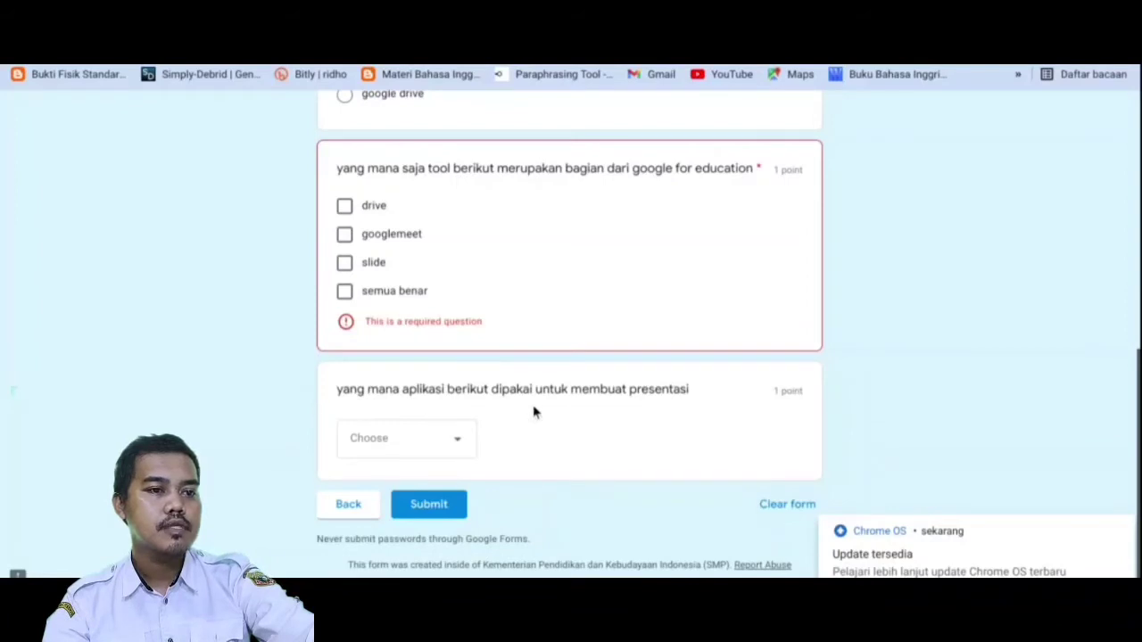
scroll(535, 411, down, 1)
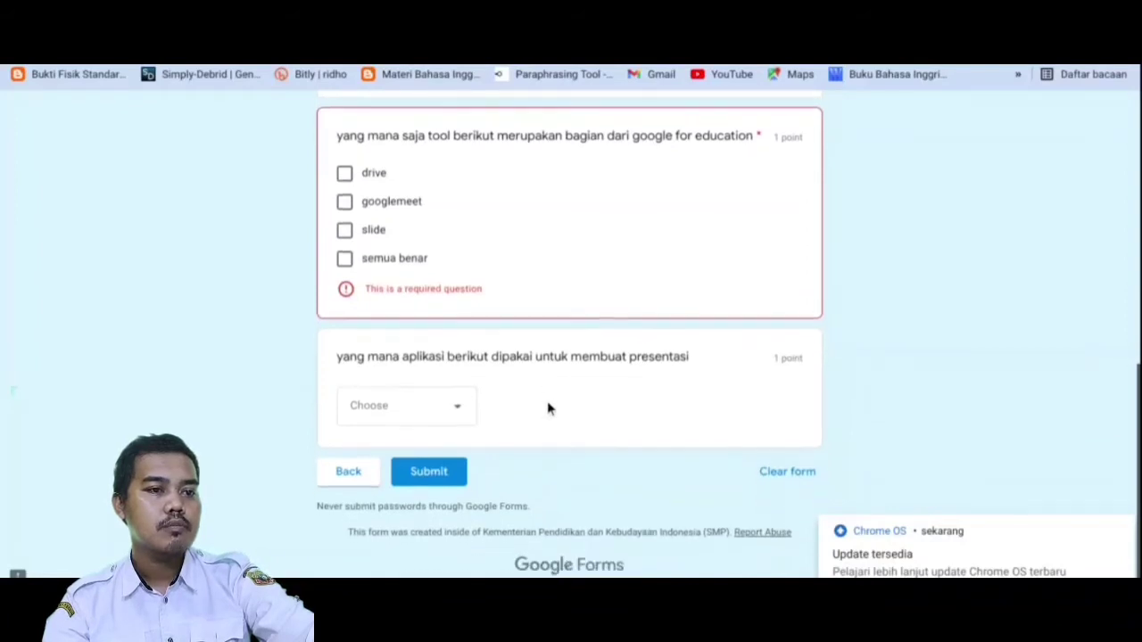
click(461, 413)
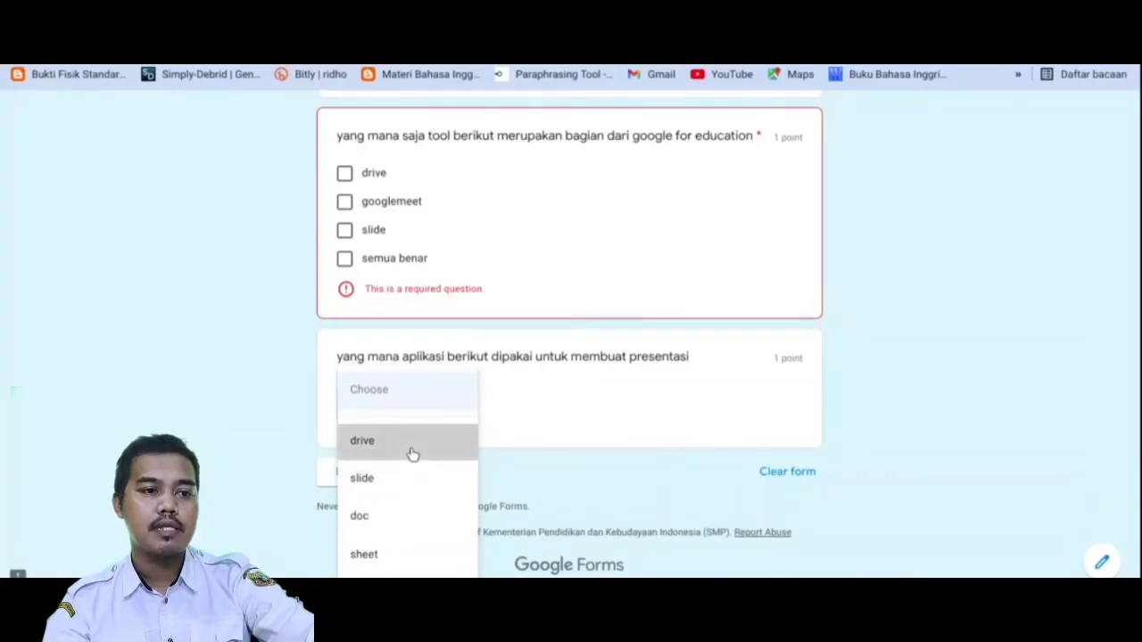
click(412, 454)
click(457, 427)
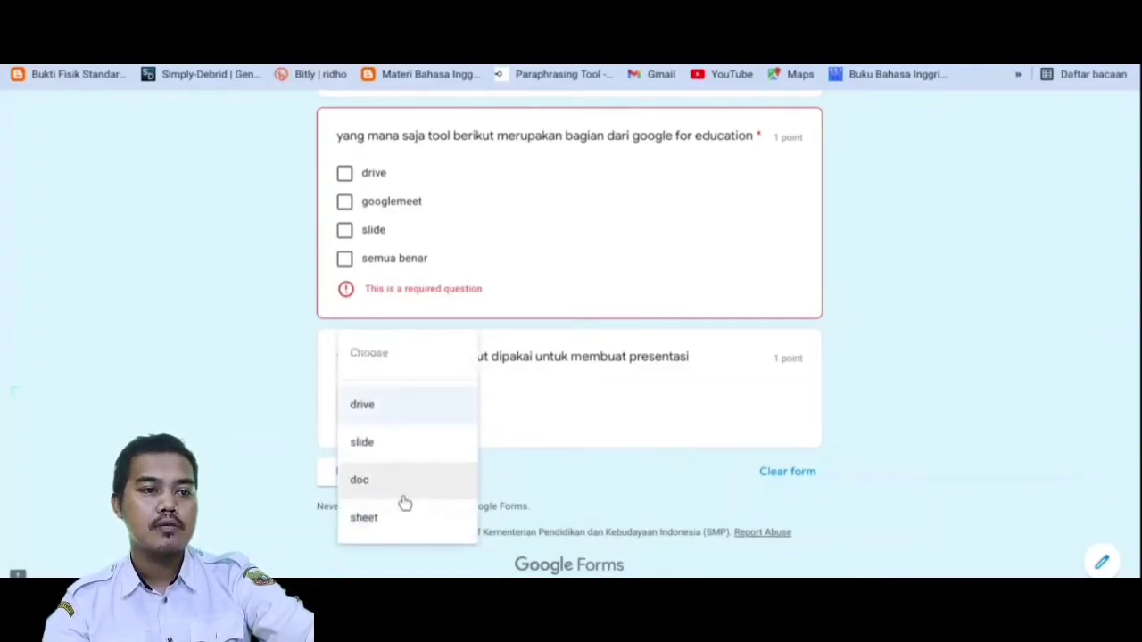
click(416, 479)
scroll(660, 416, up, 2)
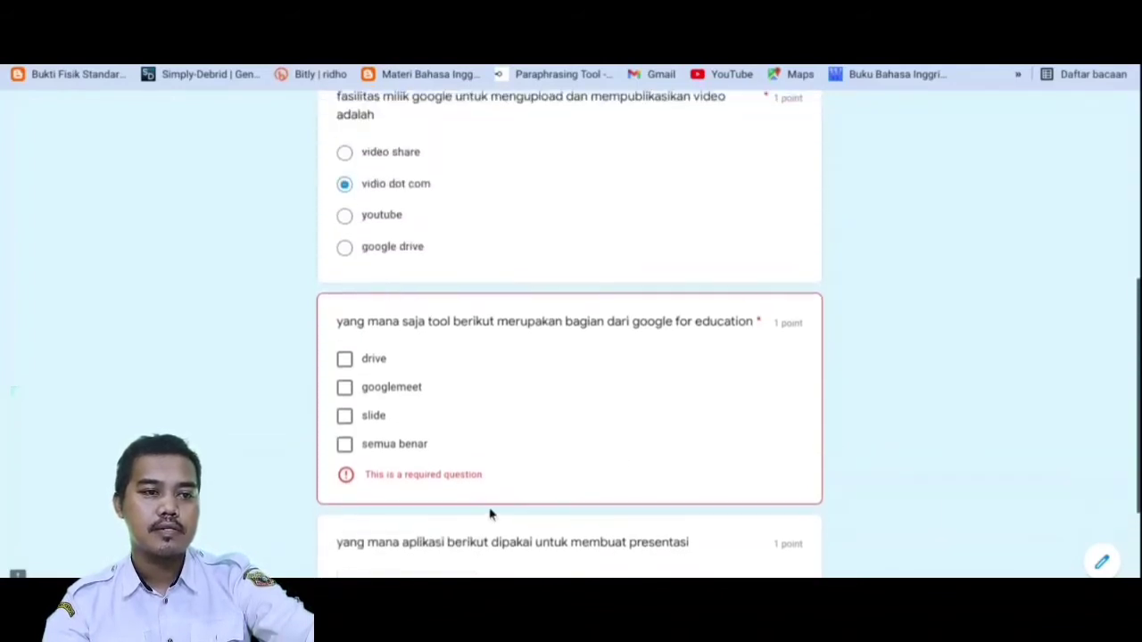
scroll(492, 512, down, 2)
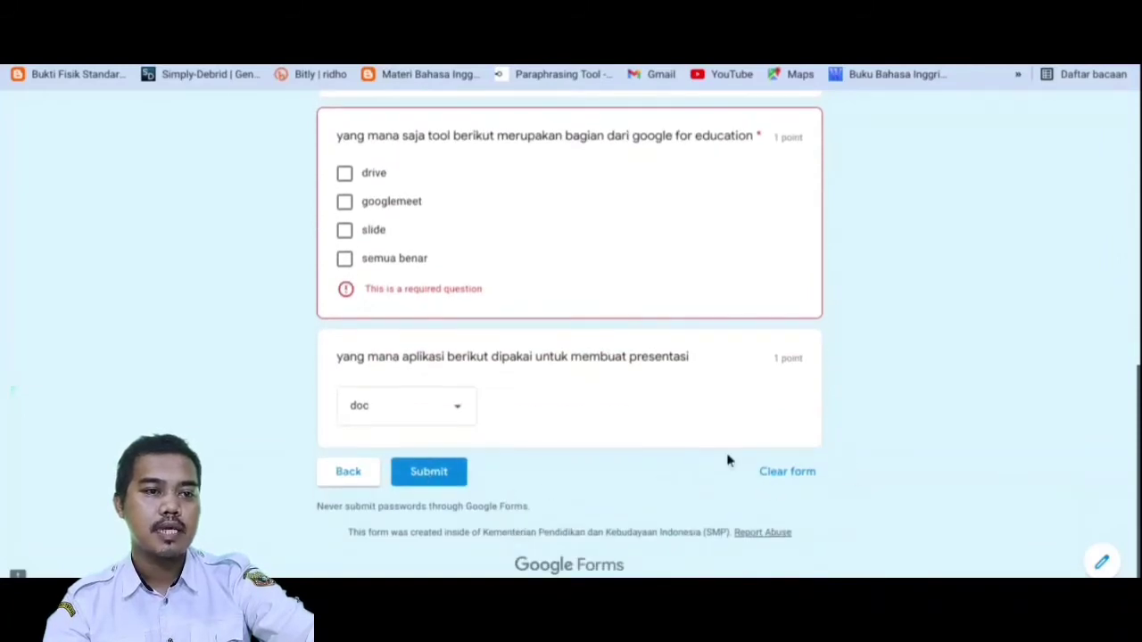
Return to the form editor and add a File upload question after the presentation application question, allowing respondents to upload files to Drive
scroll(727, 461, up, 7)
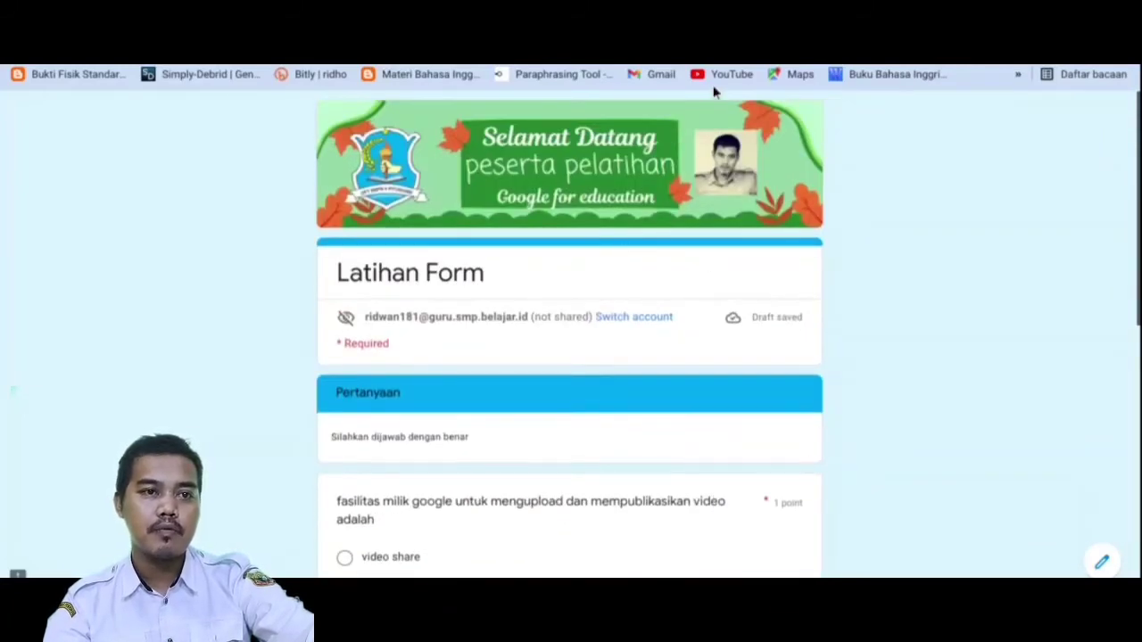
click(624, 18)
scroll(741, 304, down, 10)
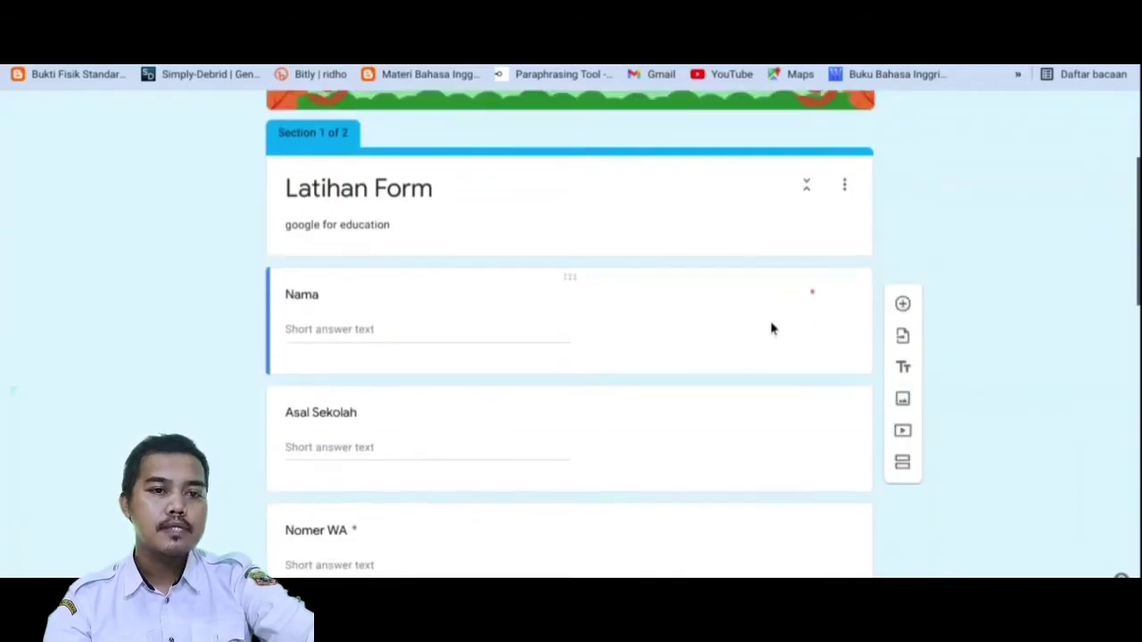
scroll(812, 381, down, 2)
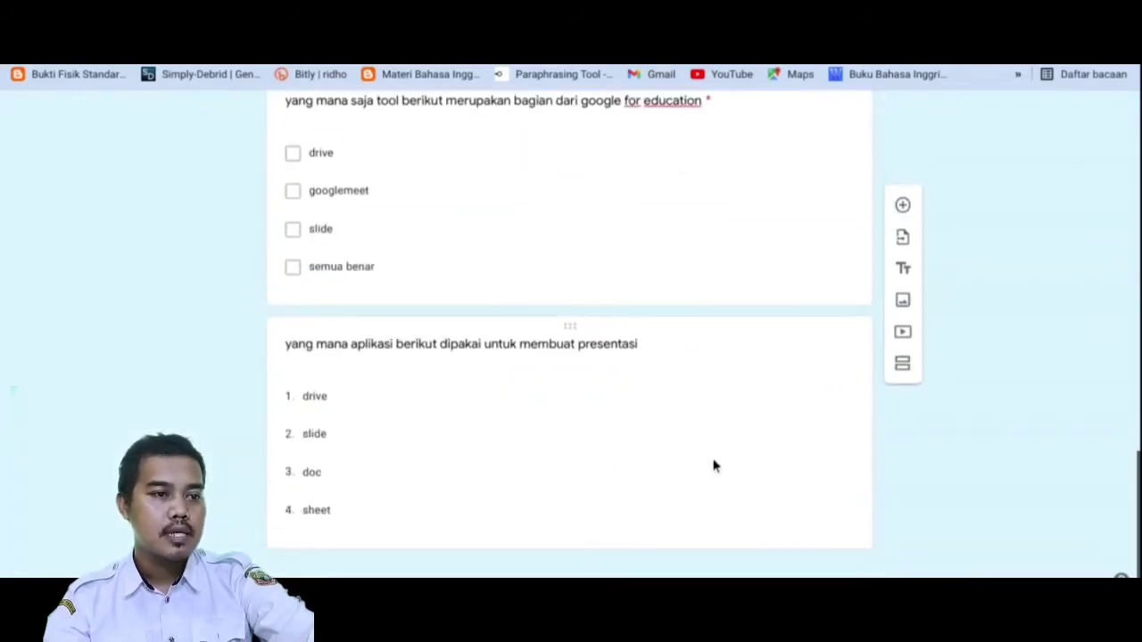
click(758, 460)
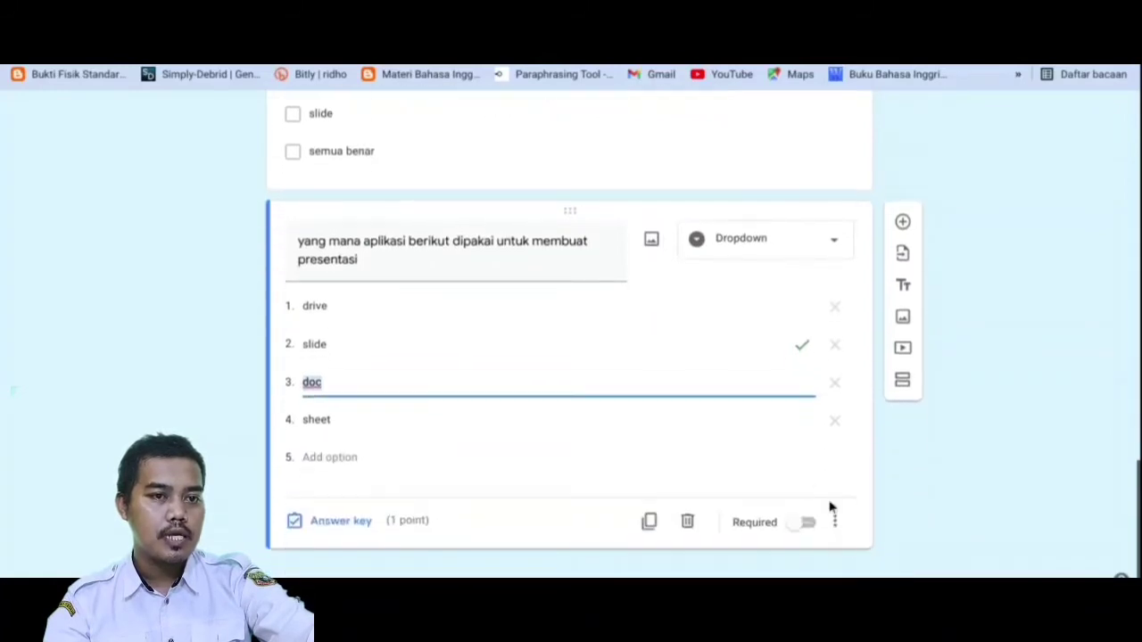
click(901, 225)
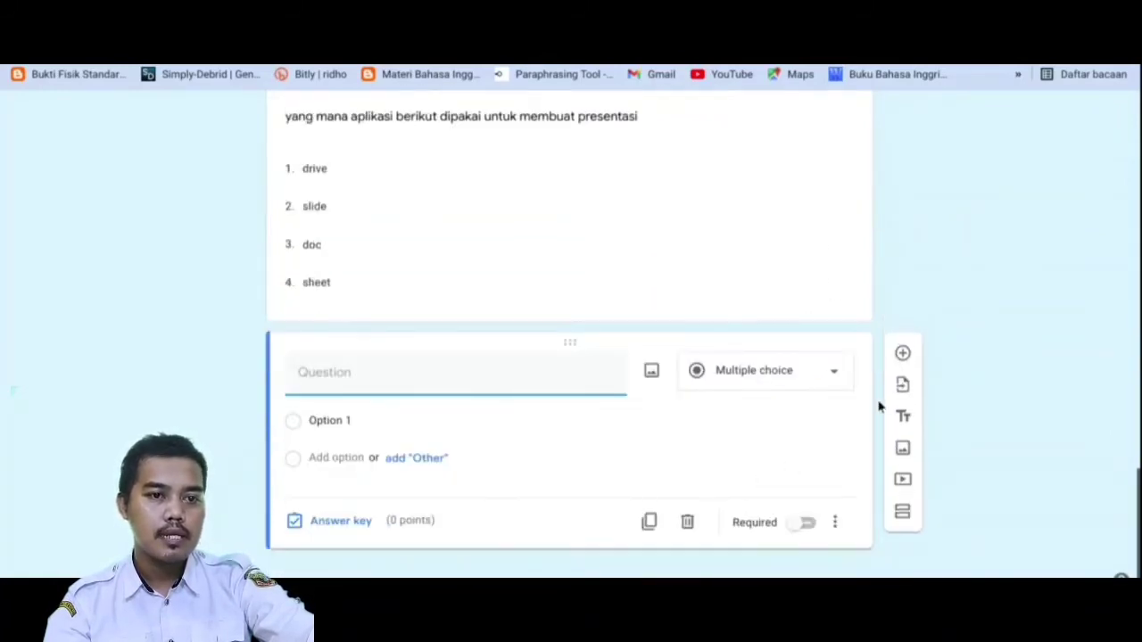
click(814, 384)
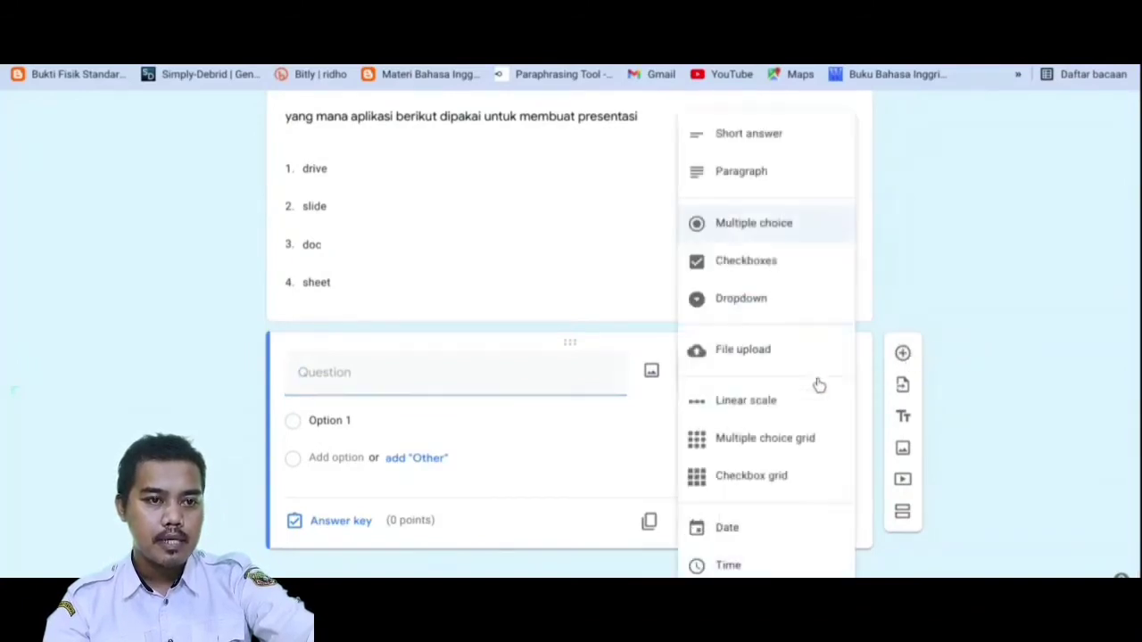
click(765, 359)
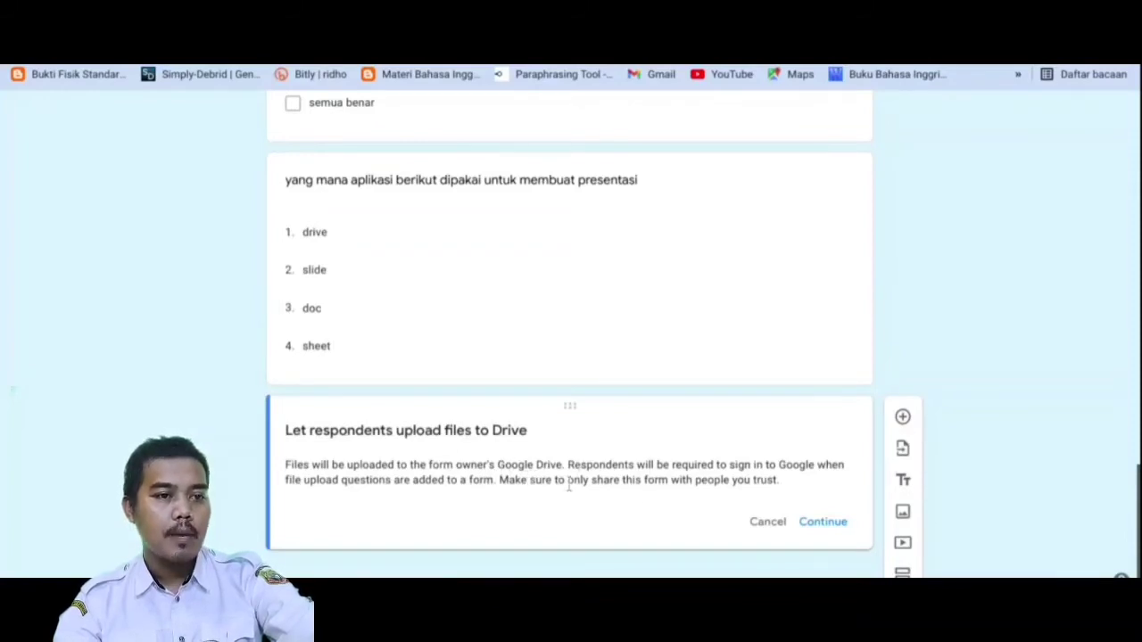
click(826, 525)
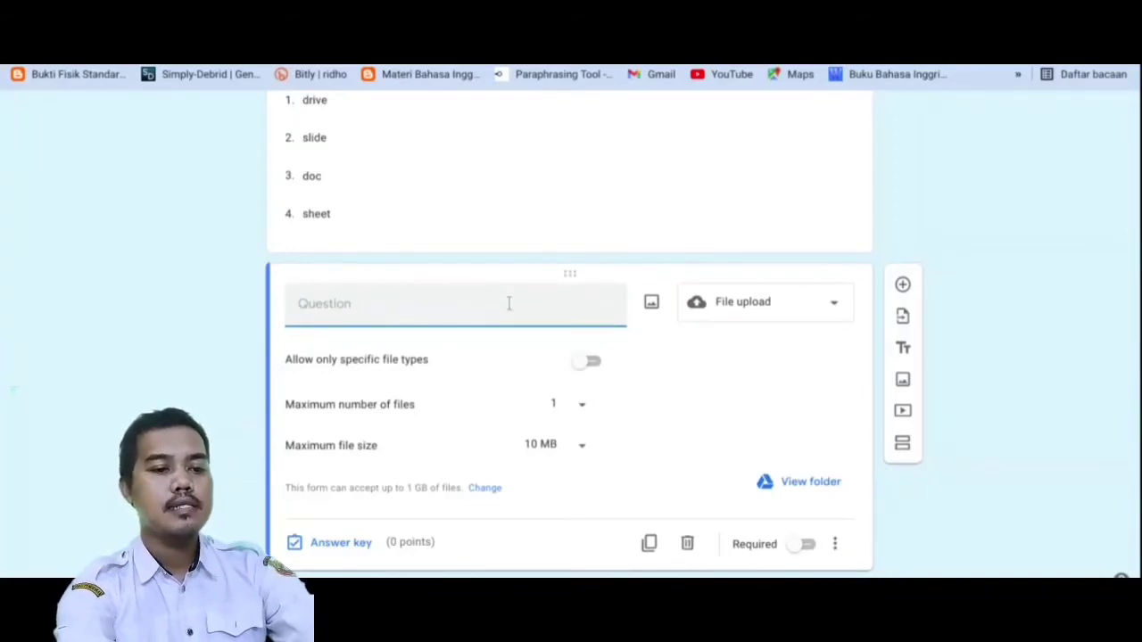
Enter "silahkan upload logo google drive" as the file upload question's text
text(silahkan)
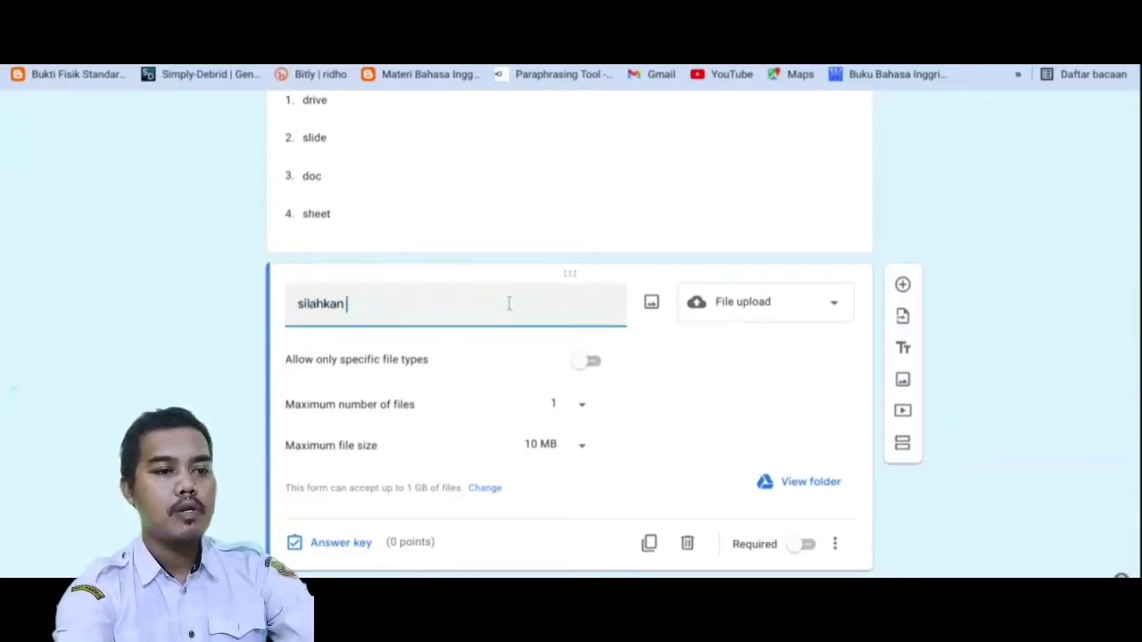
text( upload logo)
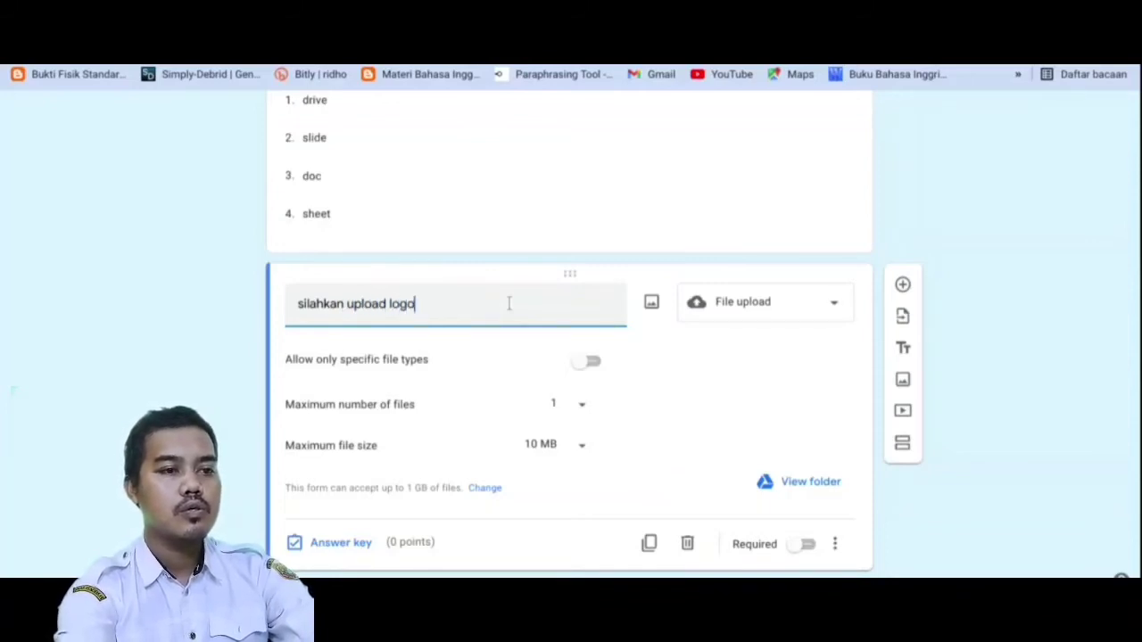
text( gf)
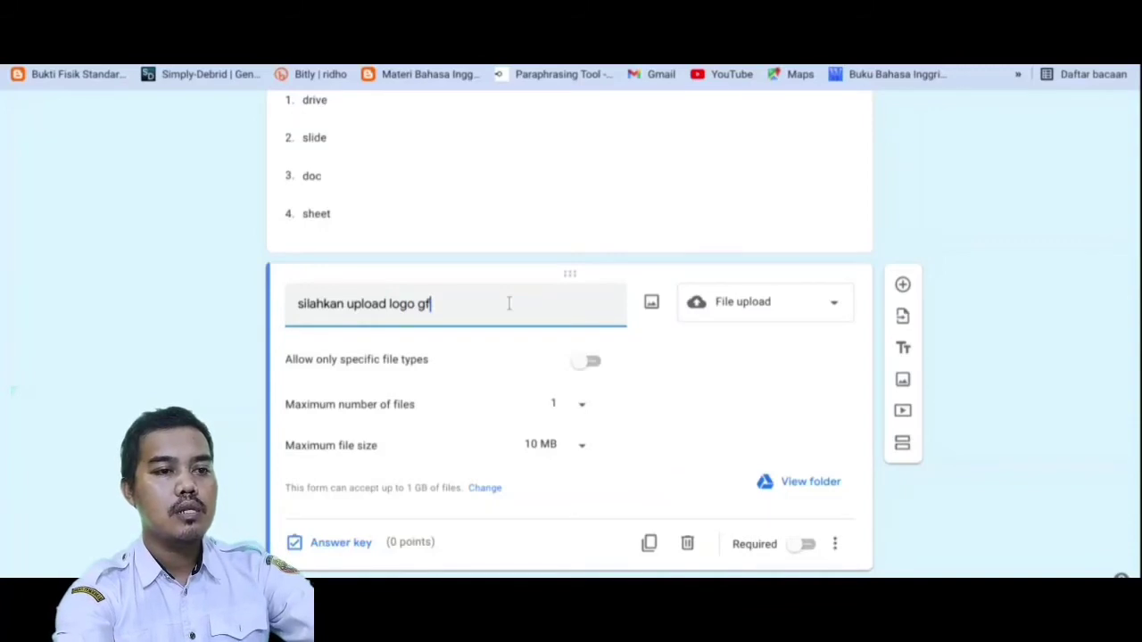
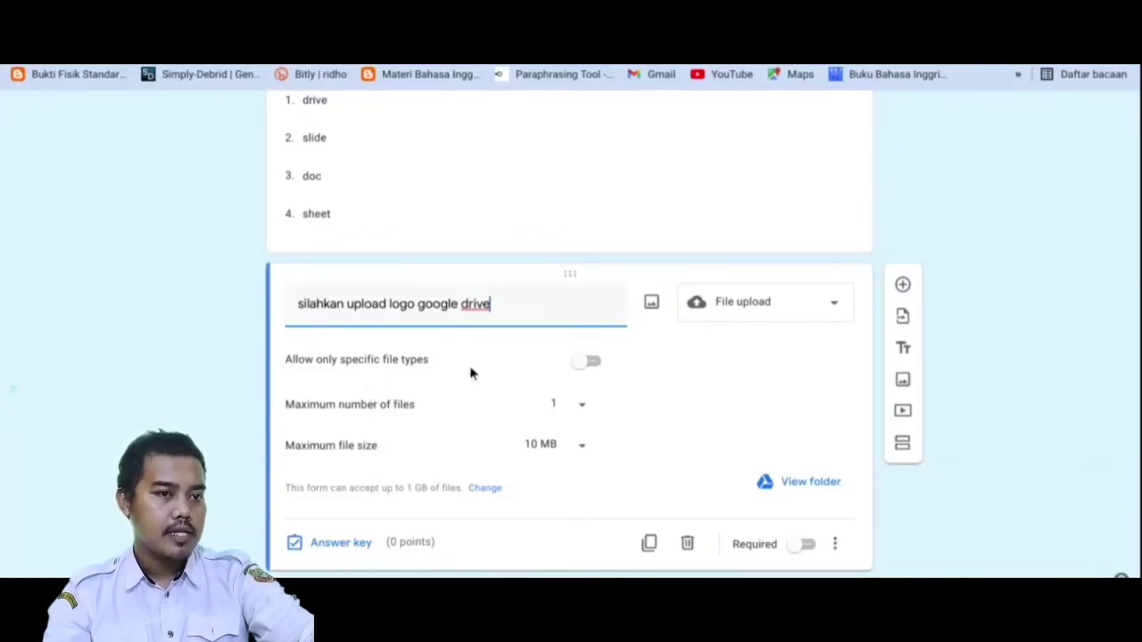
Restrict the file upload question to specific file types, allowing Image, Drawing, PDF, Document and Presentation
click(587, 369)
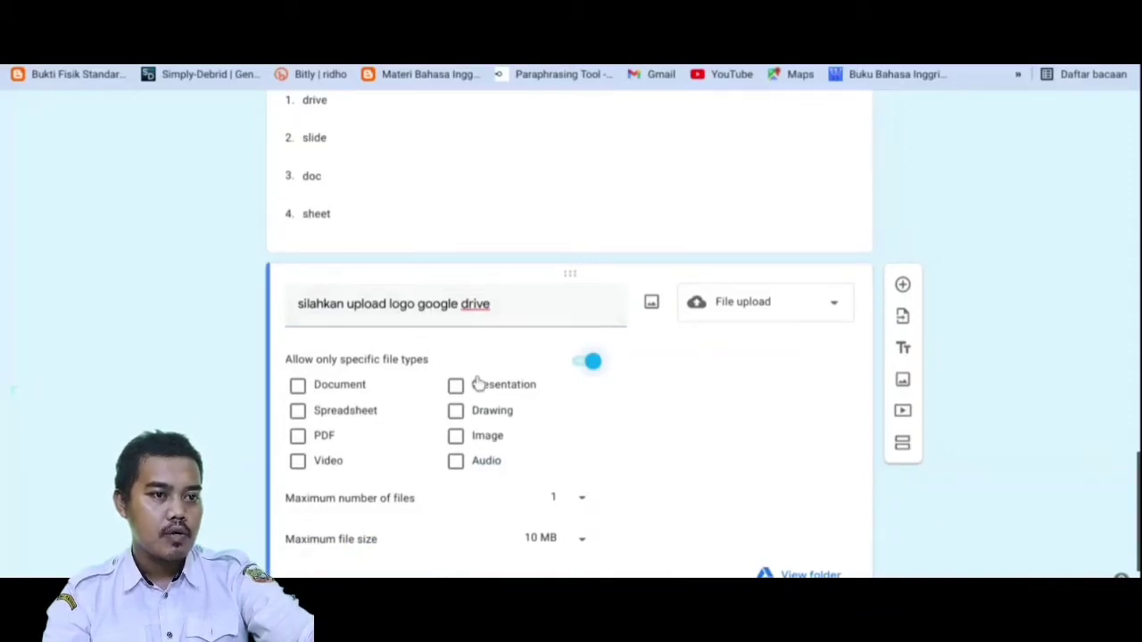
click(468, 441)
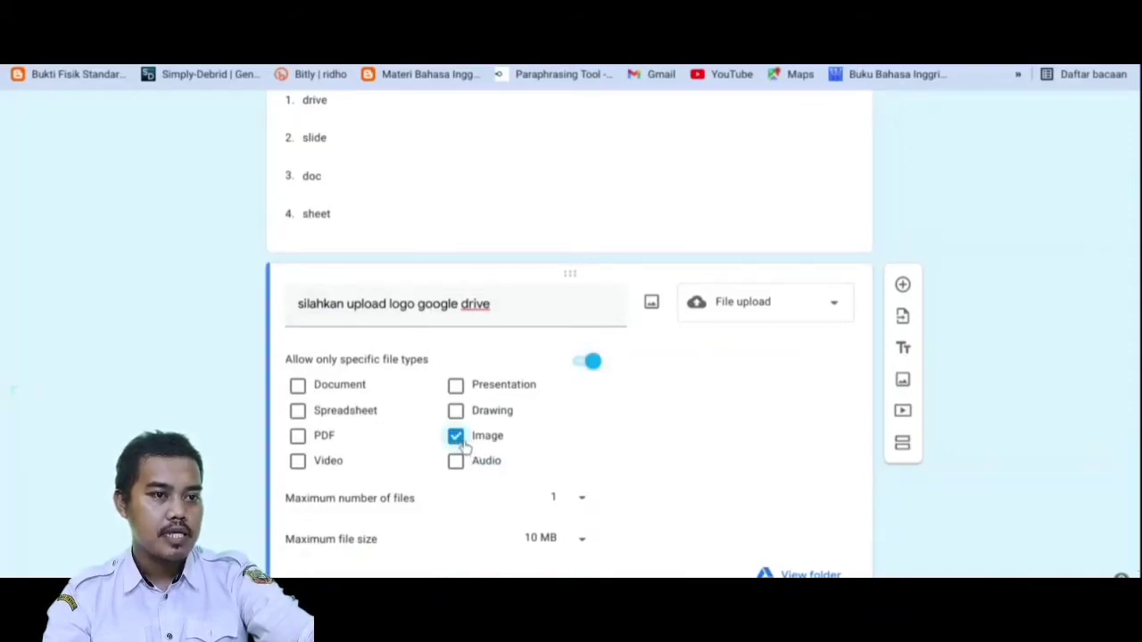
click(457, 413)
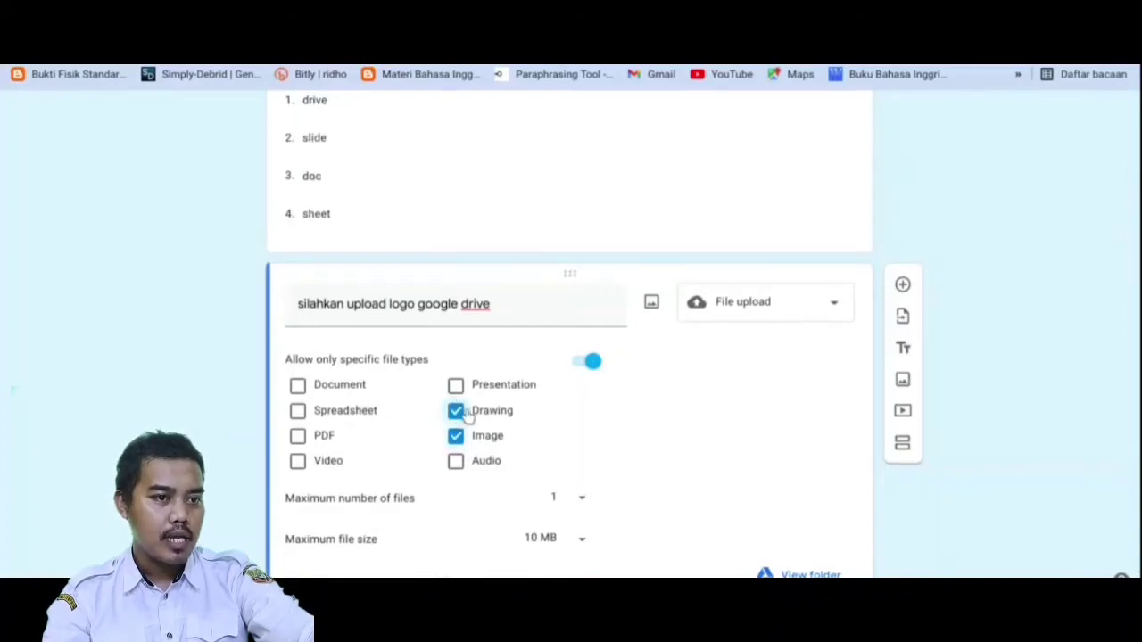
click(300, 437)
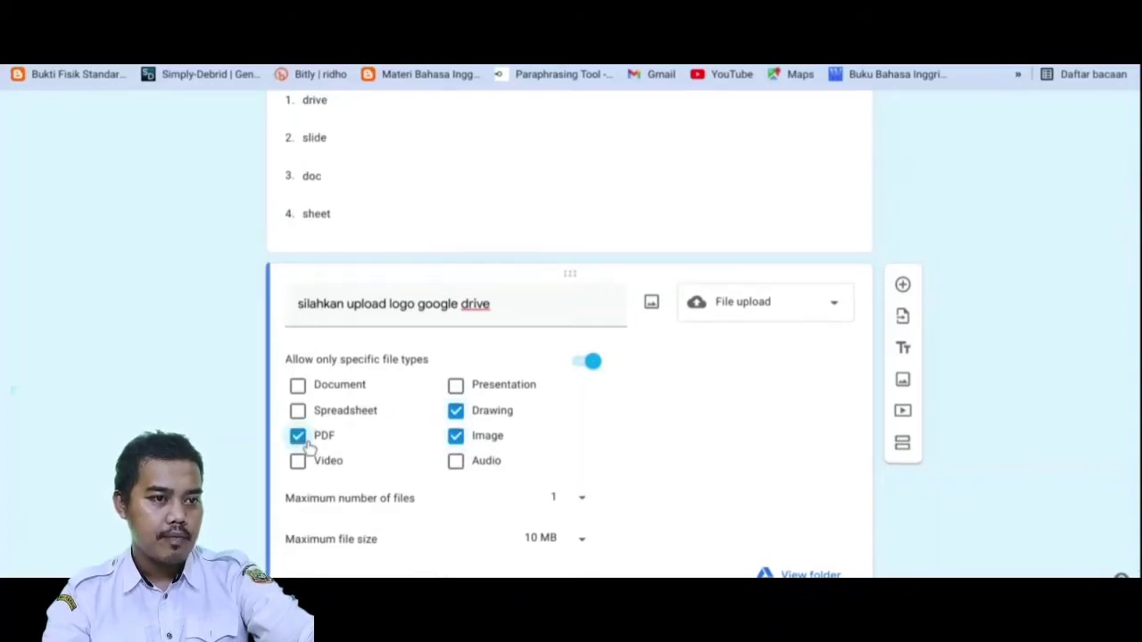
click(300, 388)
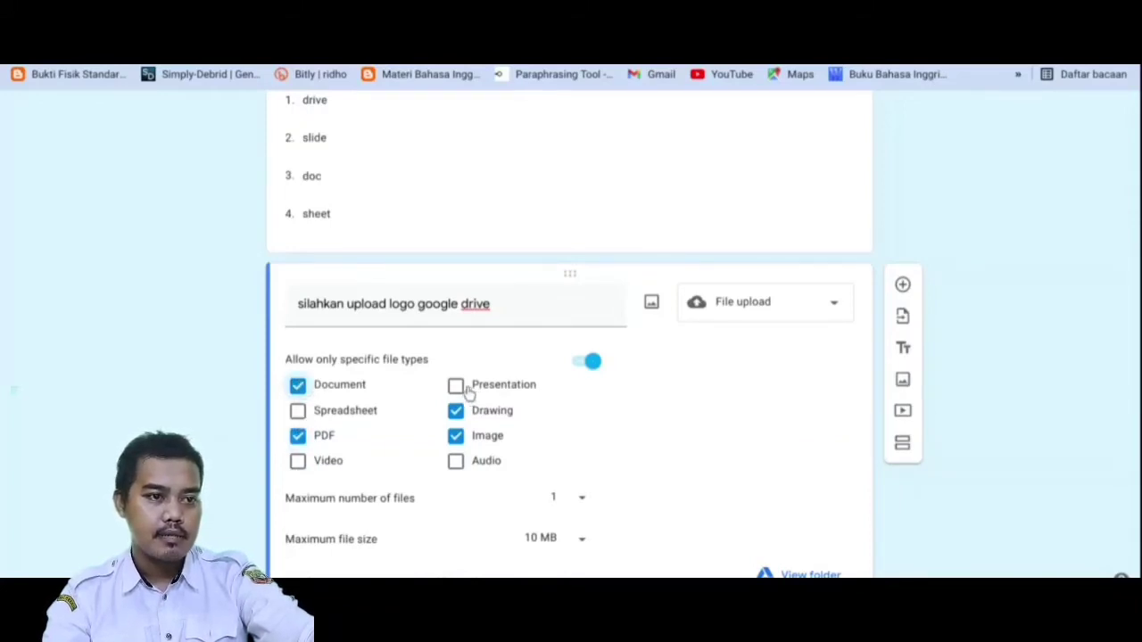
click(459, 388)
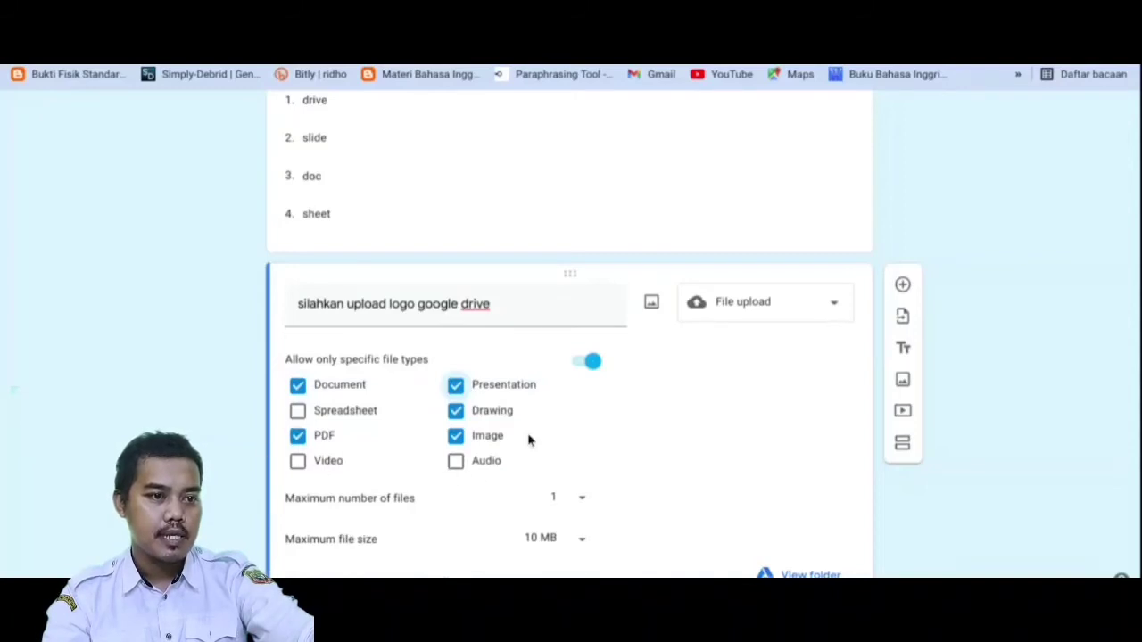
Review the file upload question's choices for maximum number of files and maximum file size, keeping 1 file and 10 MB
scroll(571, 455, down, 1)
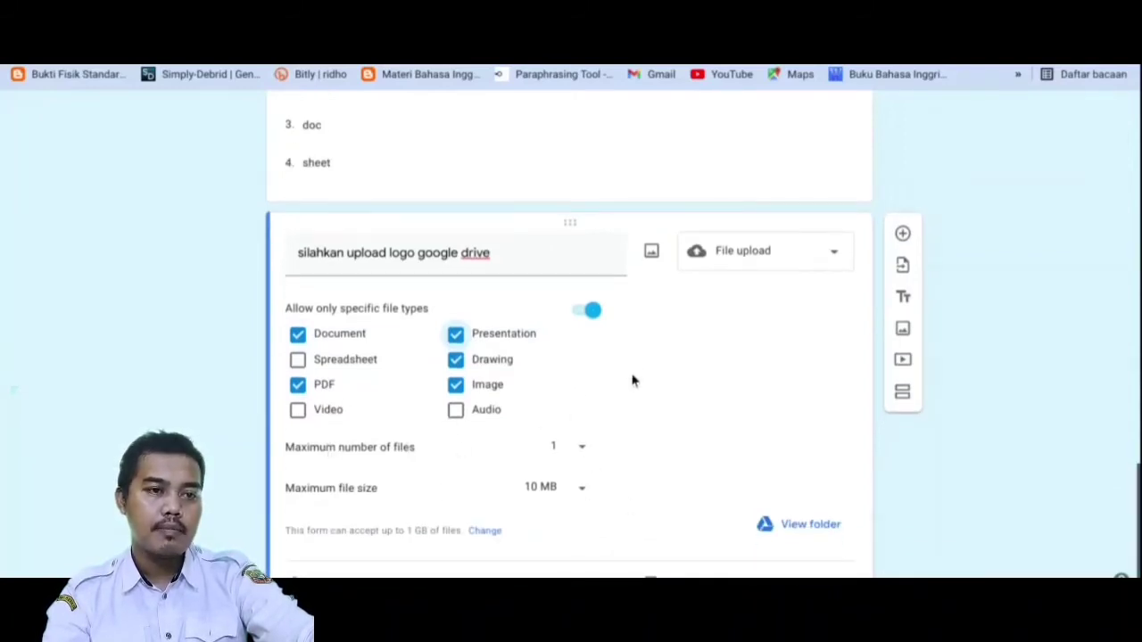
click(580, 450)
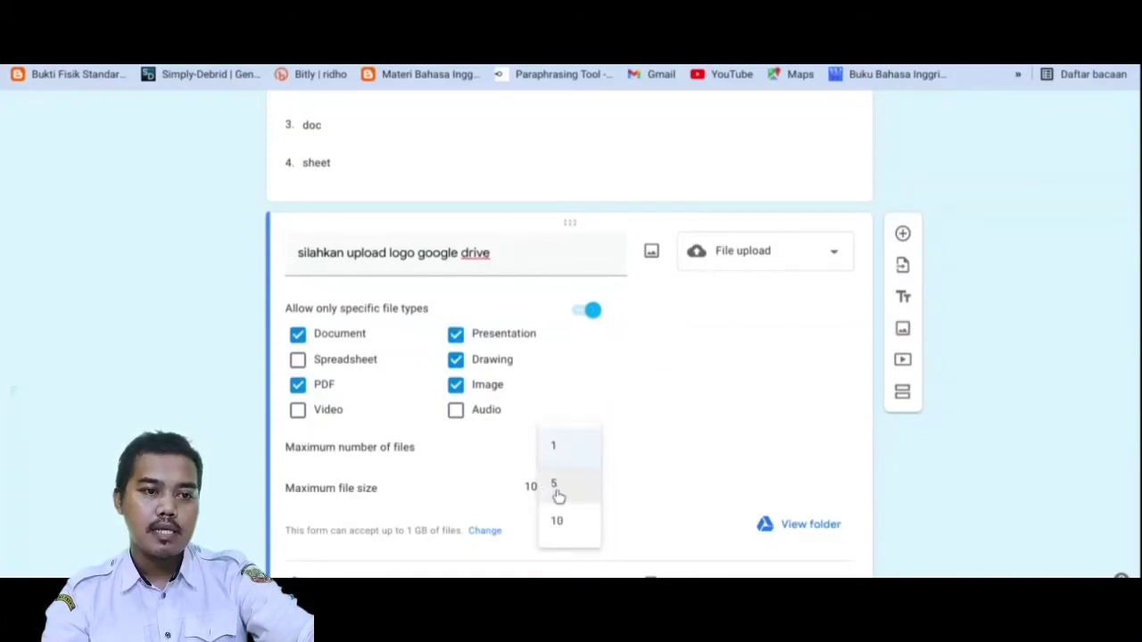
click(647, 483)
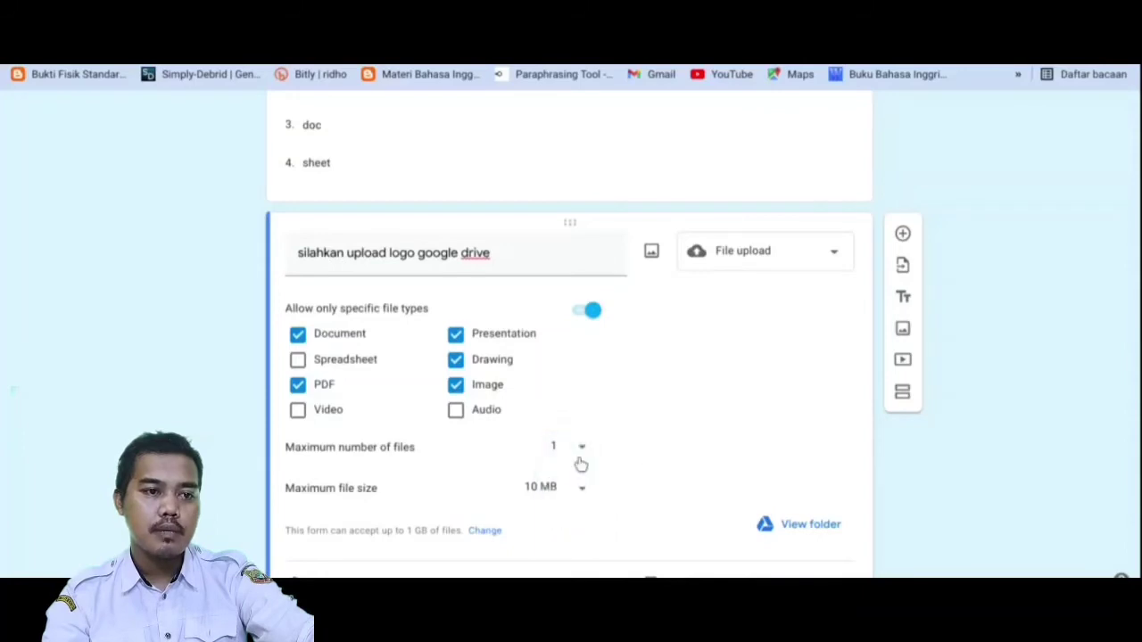
scroll(312, 509, down, 1)
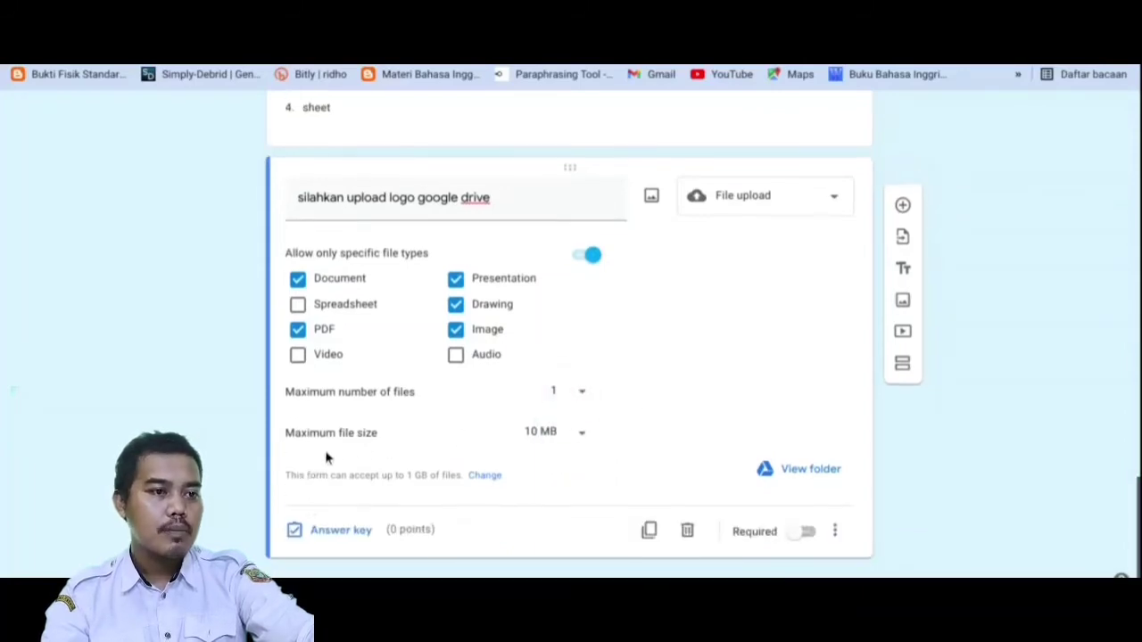
click(578, 437)
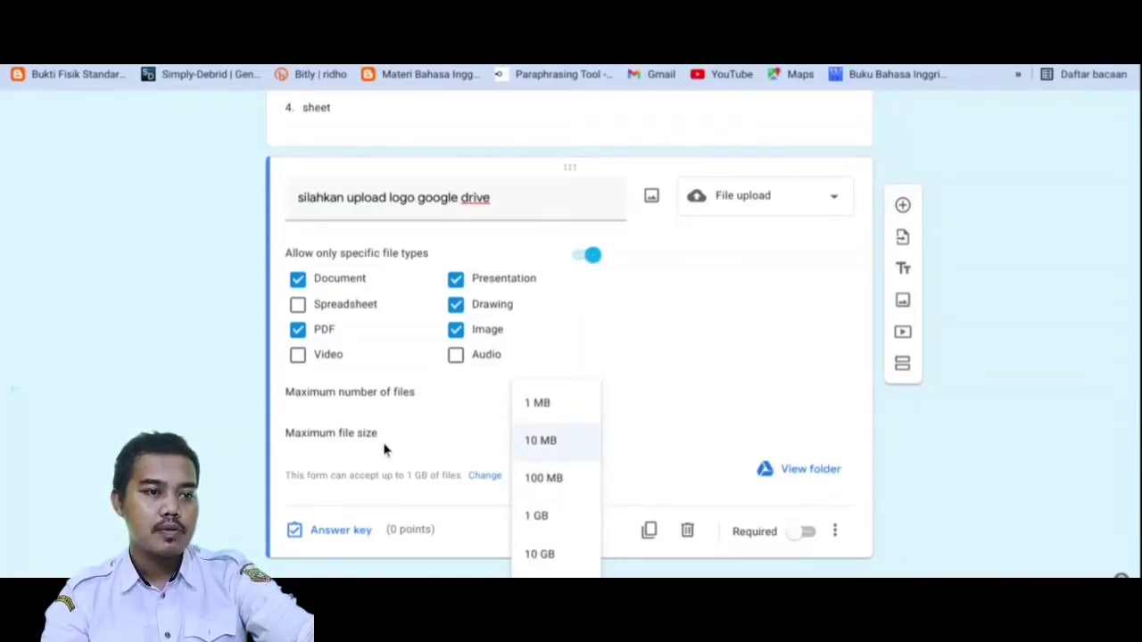
click(544, 444)
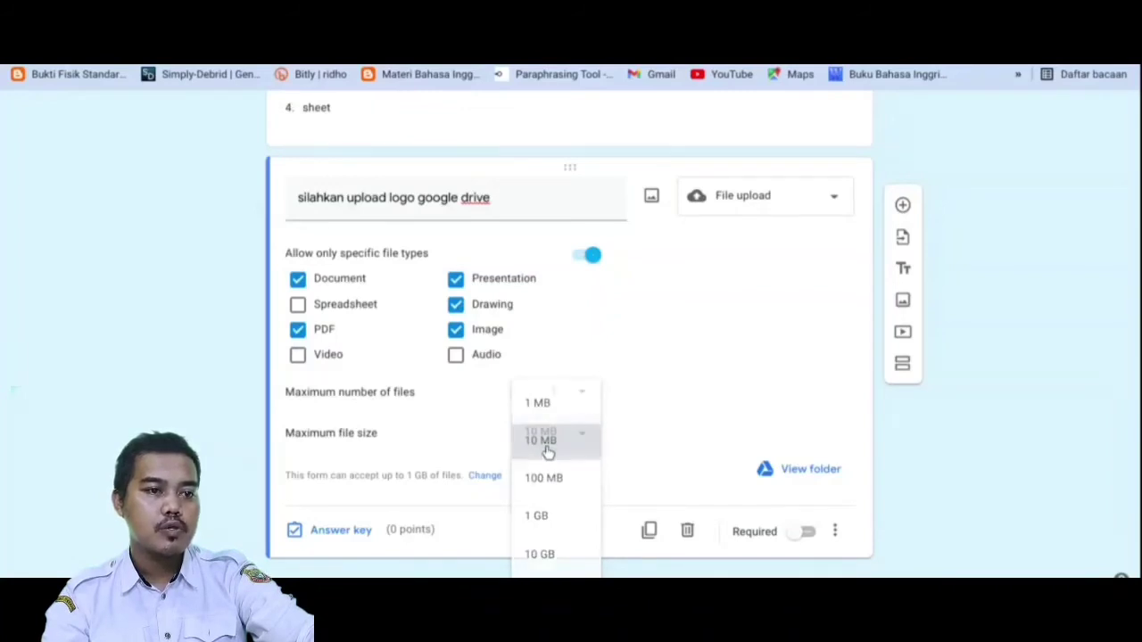
Set the file upload question's score to 1 point in its answer key
scroll(548, 435, down, 1)
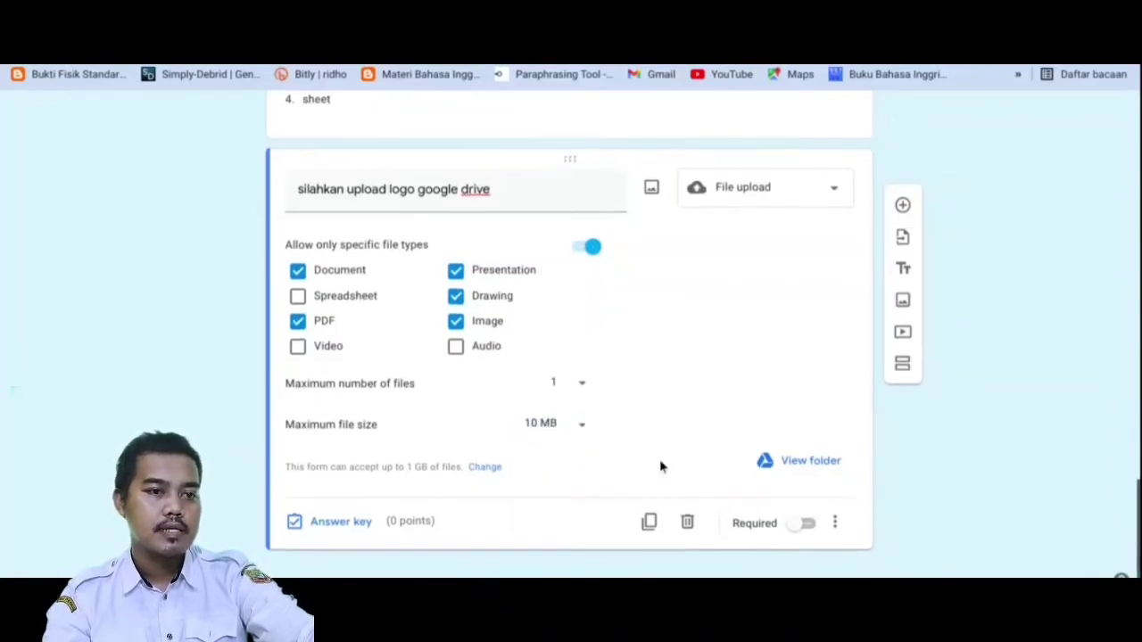
click(333, 524)
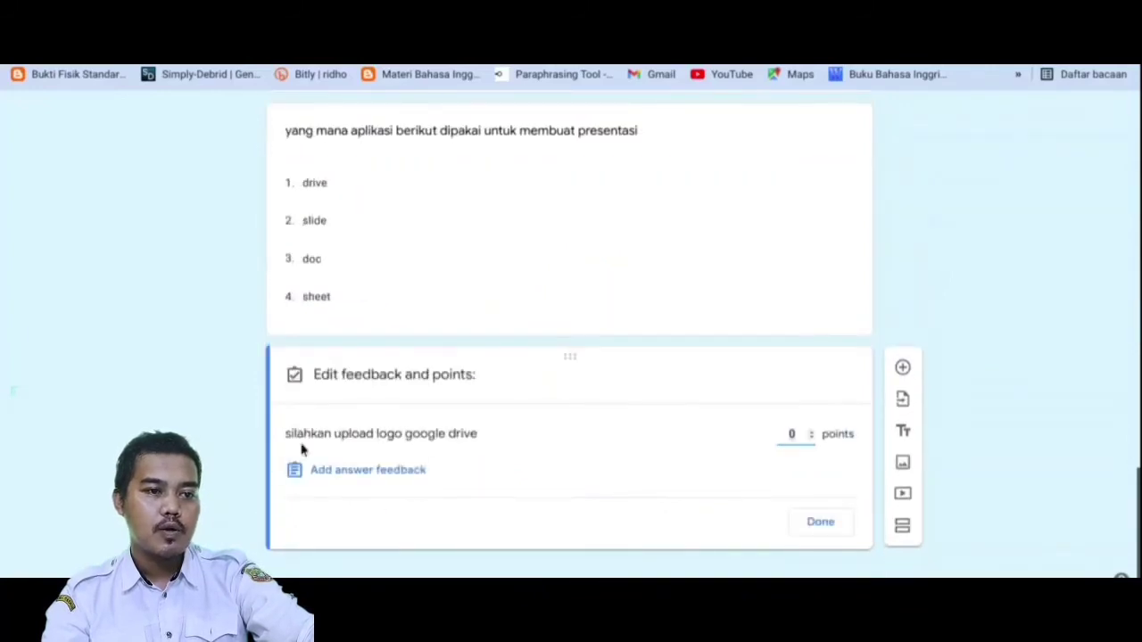
click(802, 434)
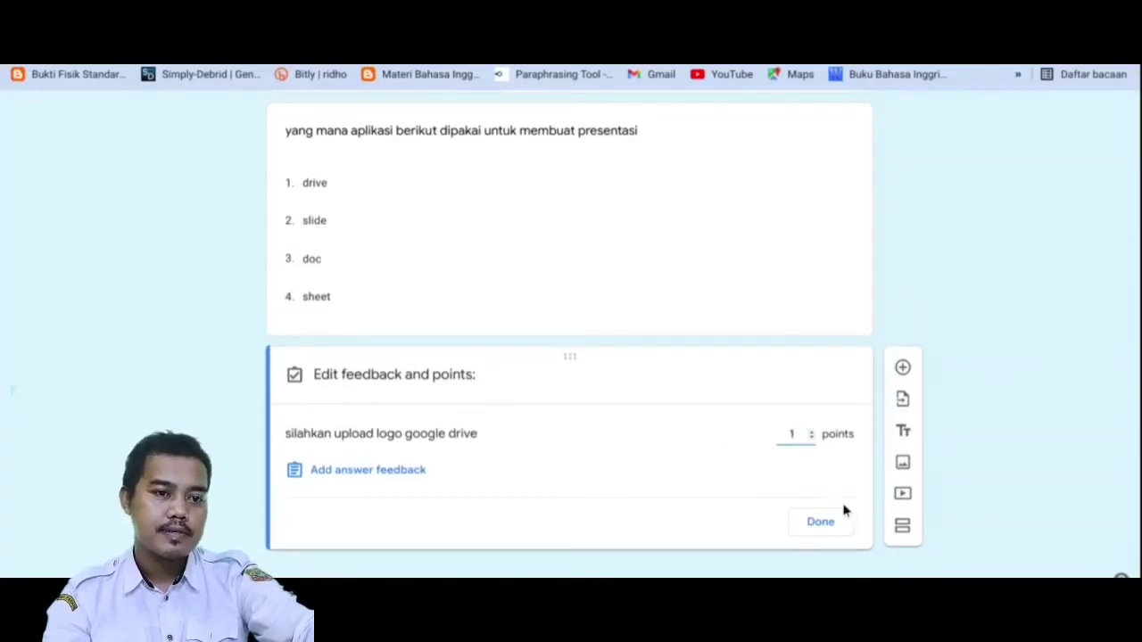
click(821, 521)
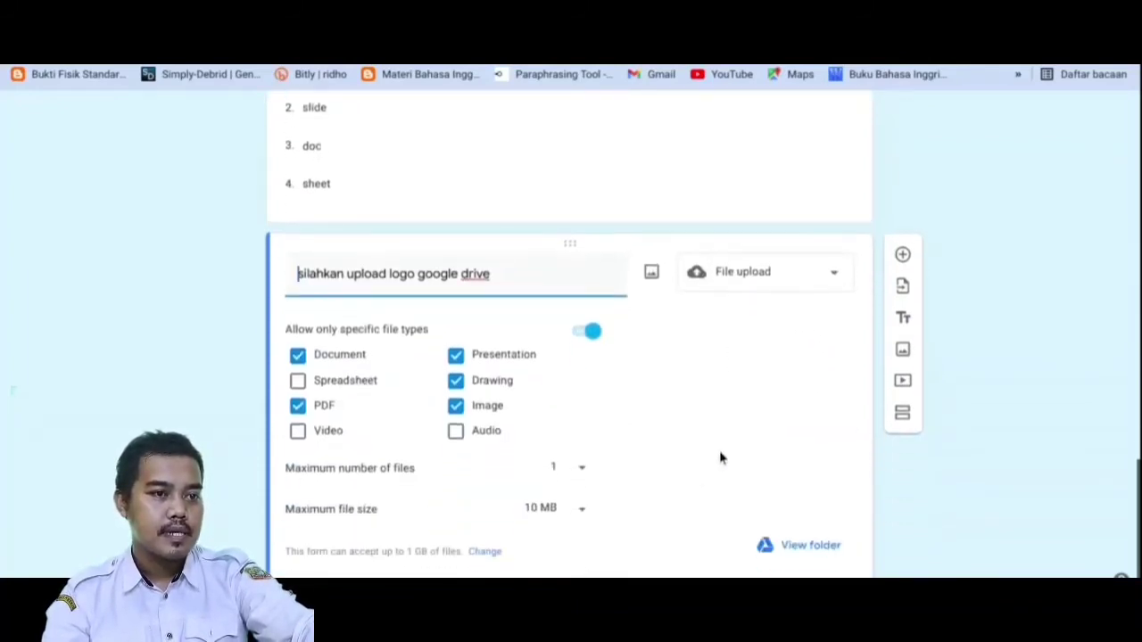
Add a new question after the file upload question and set its type to Linear scale
scroll(741, 451, down, 1)
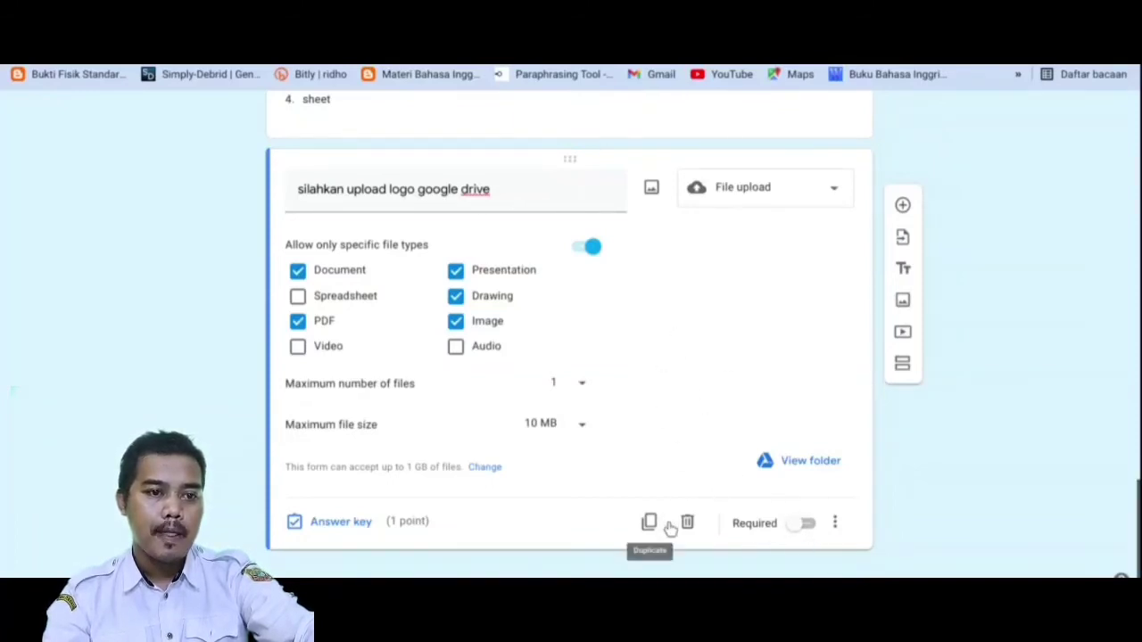
scroll(798, 352, up, 3)
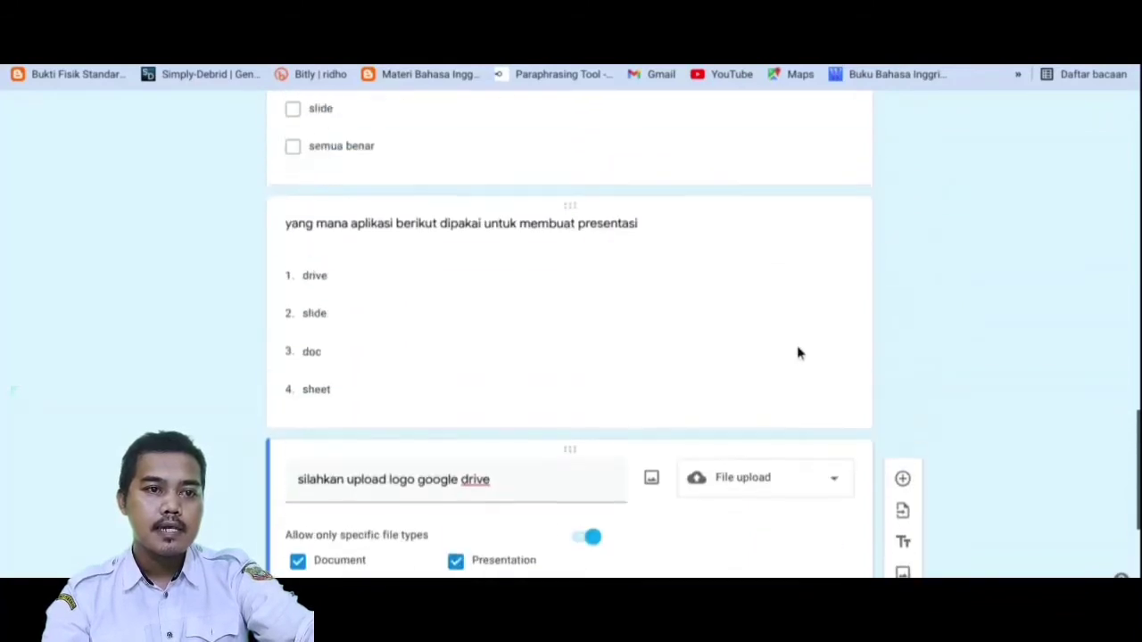
scroll(788, 407, down, 3)
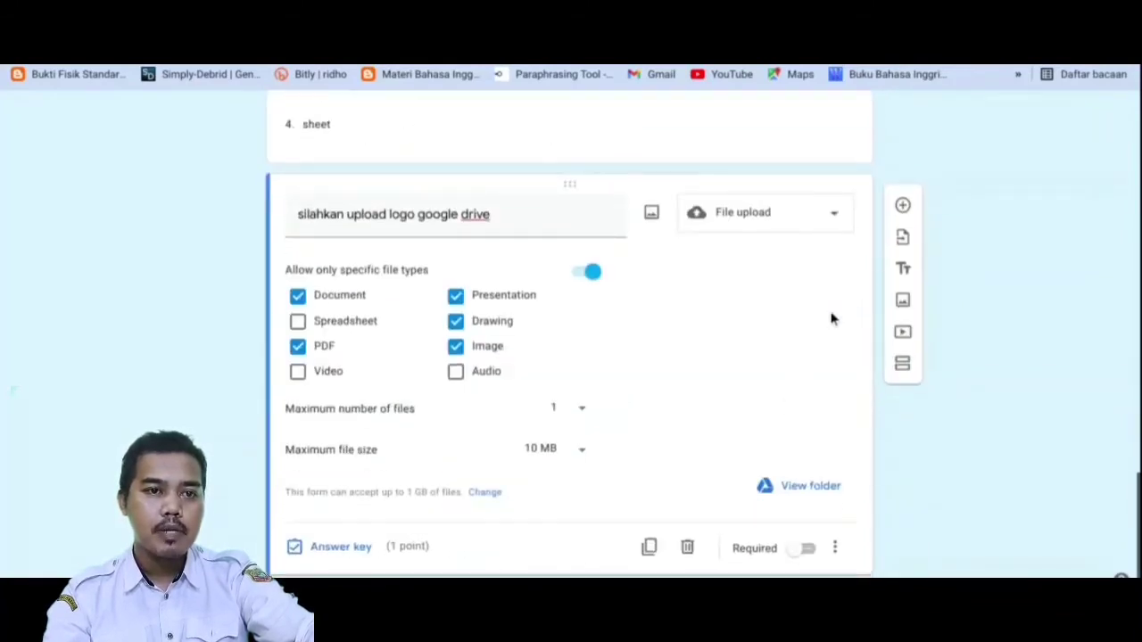
click(903, 206)
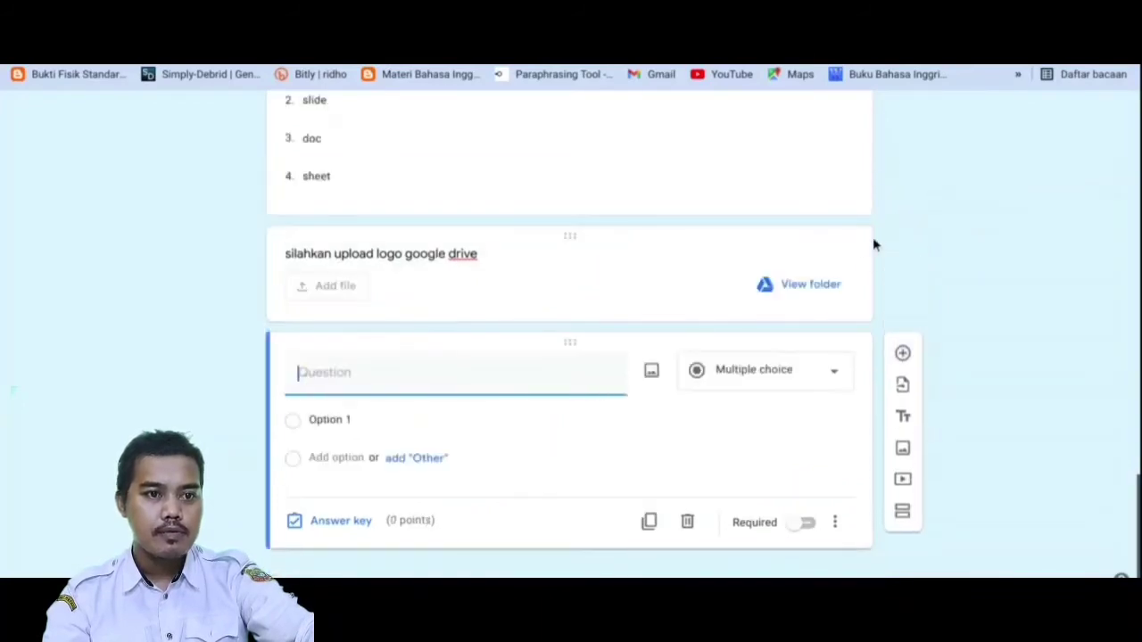
click(771, 380)
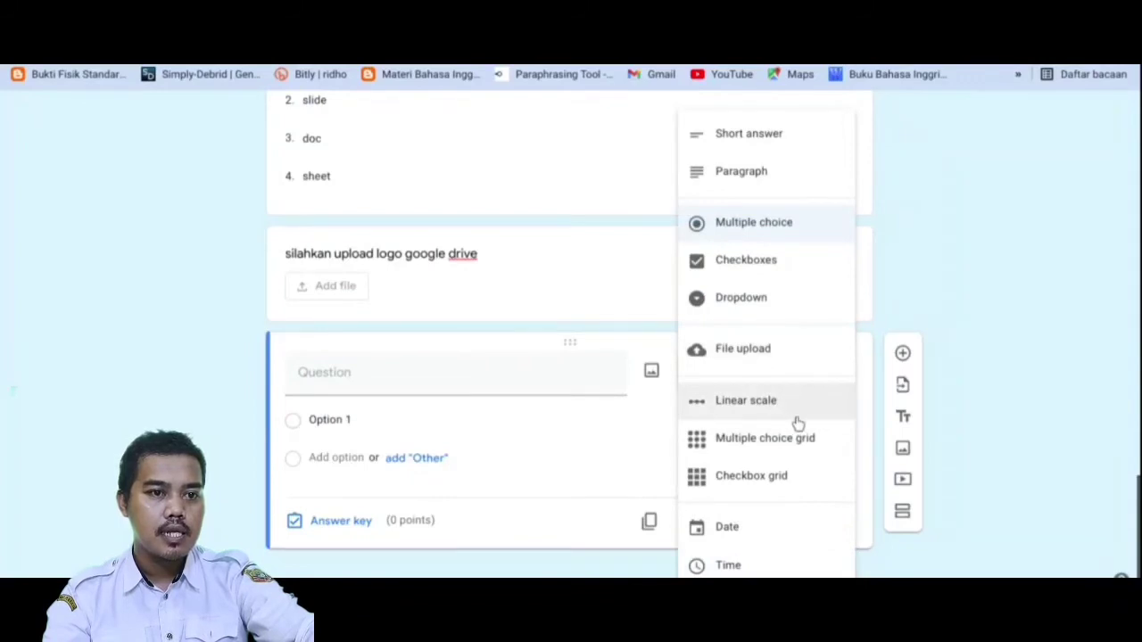
click(724, 413)
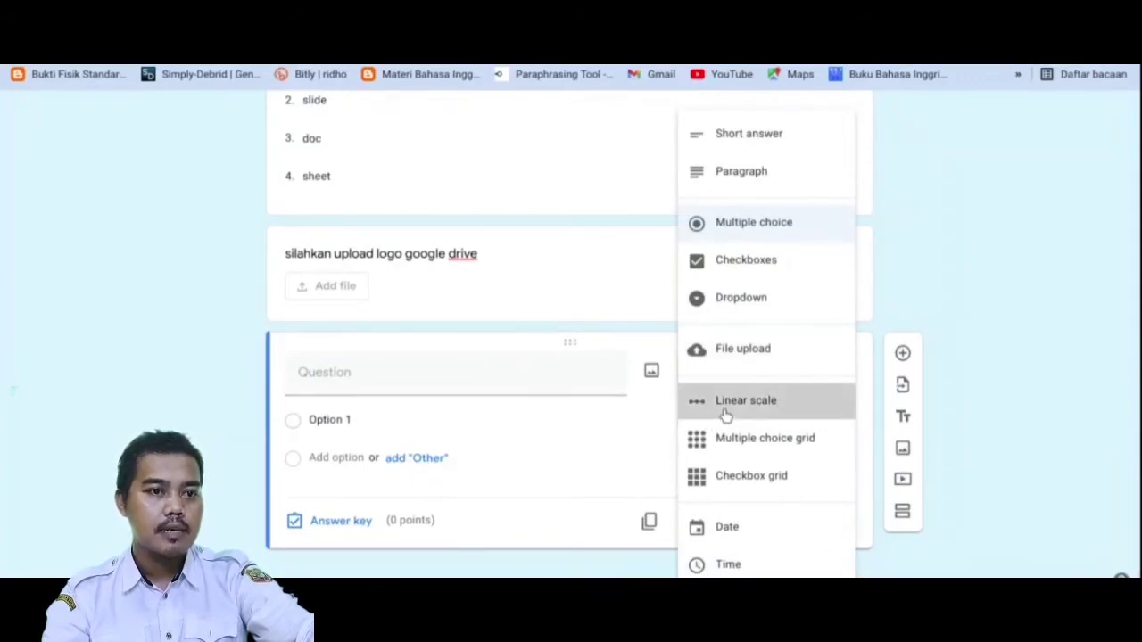
Make the new question a linear scale and title it "sejauh mana pemahamanmu terhadap google drive"
scroll(624, 448, down, 1)
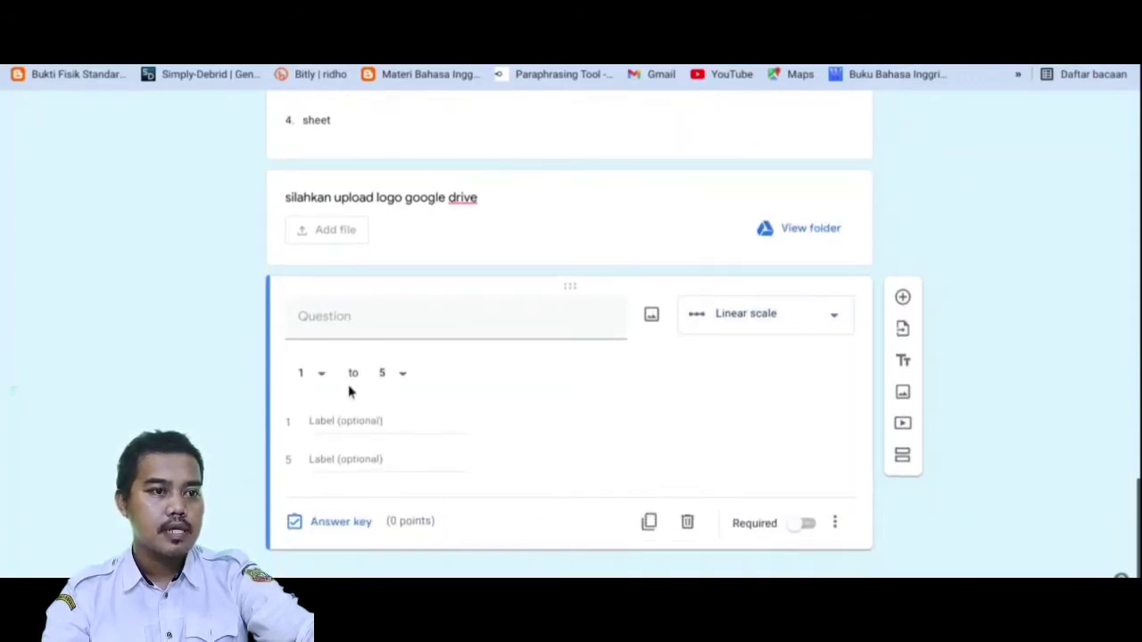
click(452, 321)
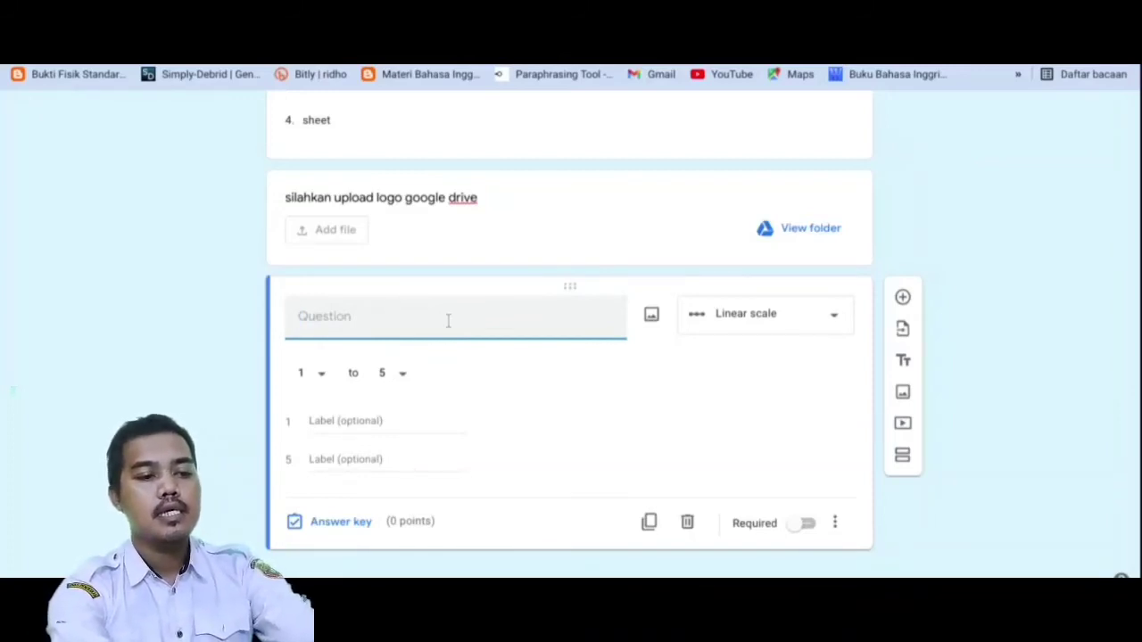
text(sejauh )
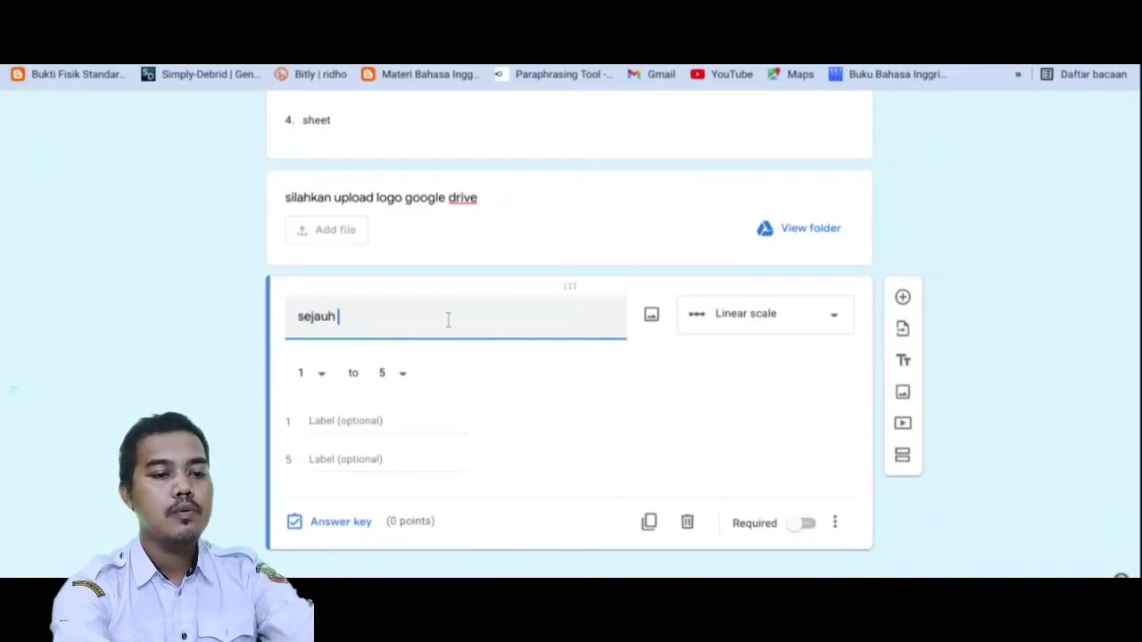
text(mana p)
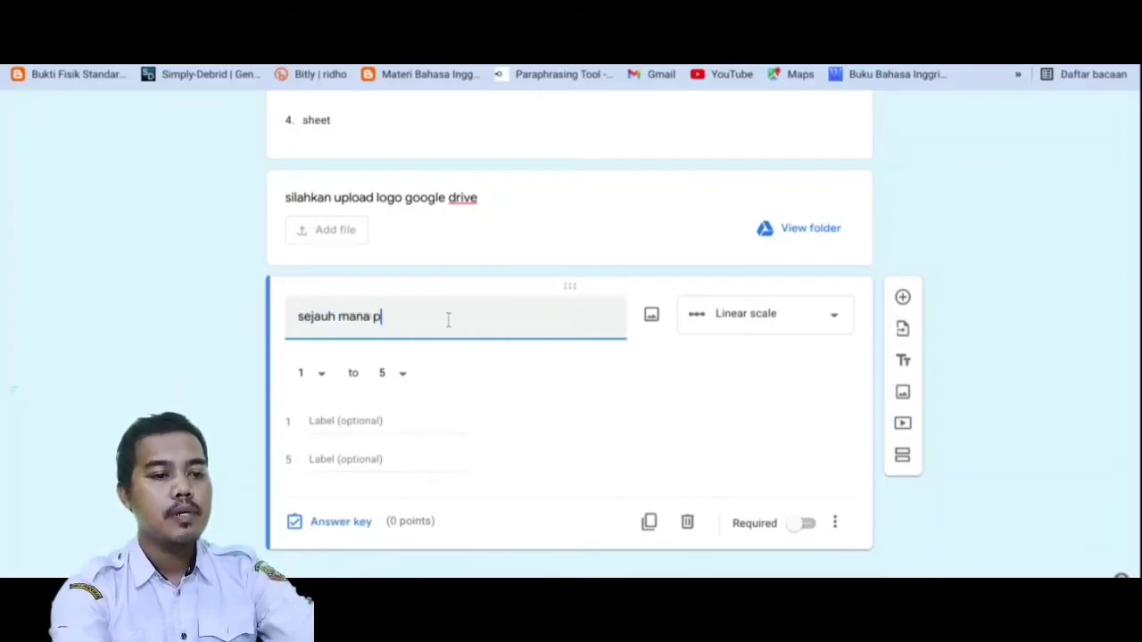
text(emahamanmu terha)
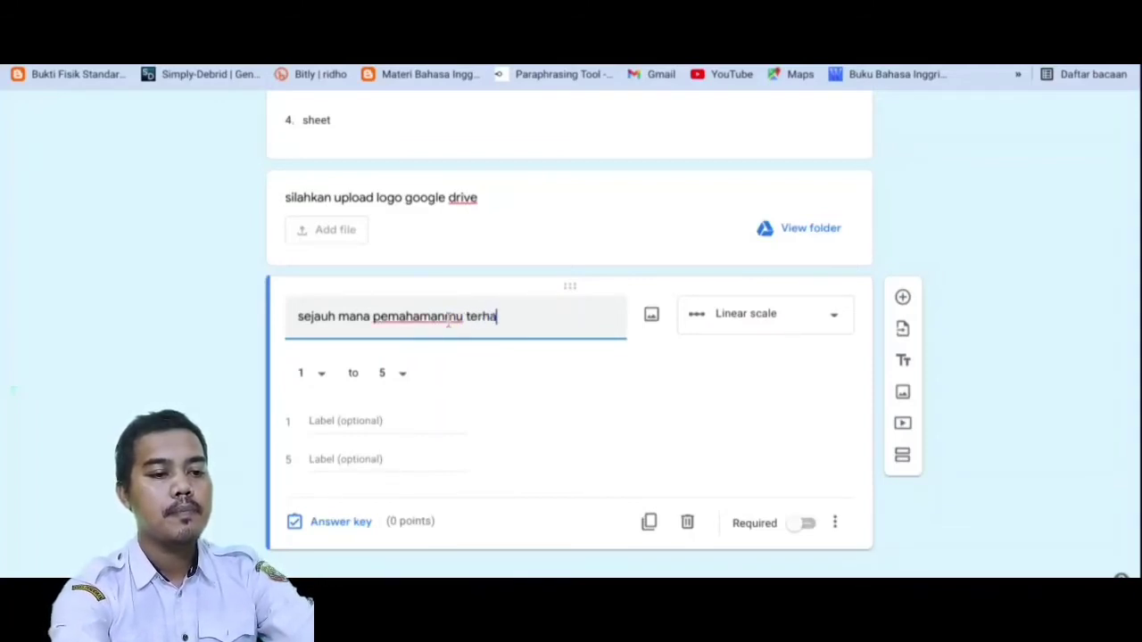
text(dap google drive)
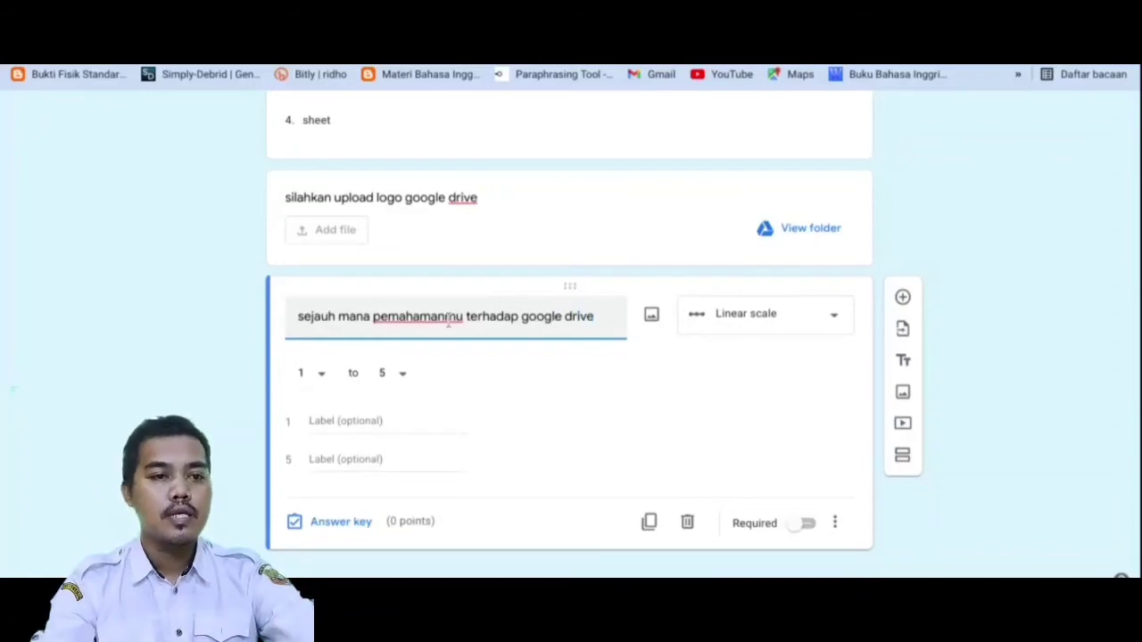
Label scale value 1 "tidak paham" and value 5 "sangat paham", and make the linear scale question required
click(331, 426)
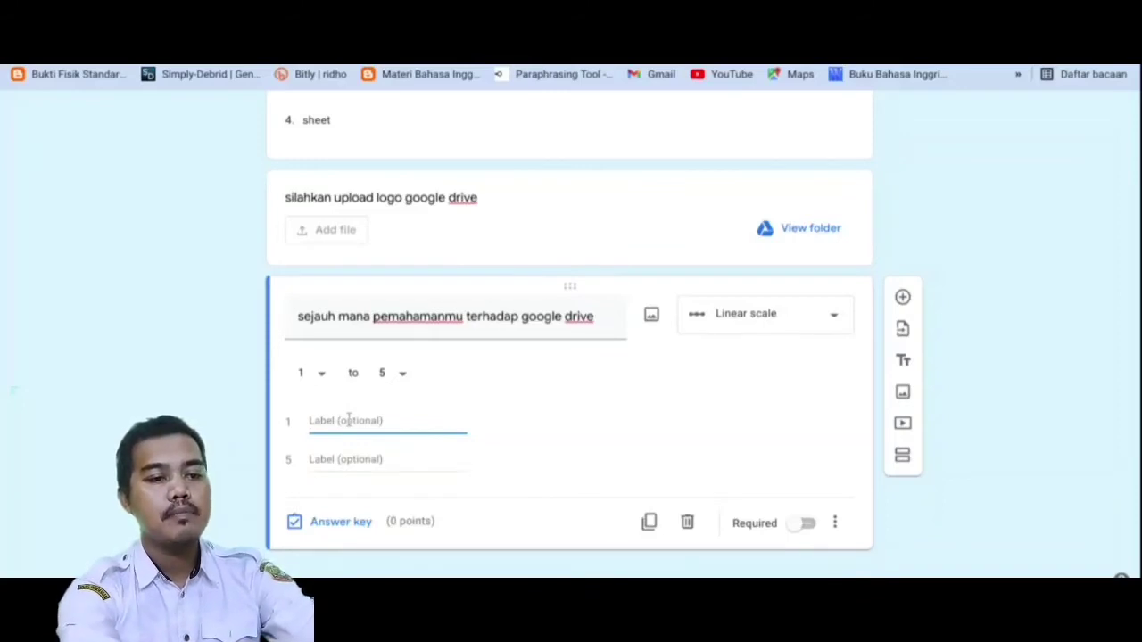
text(tidak paham)
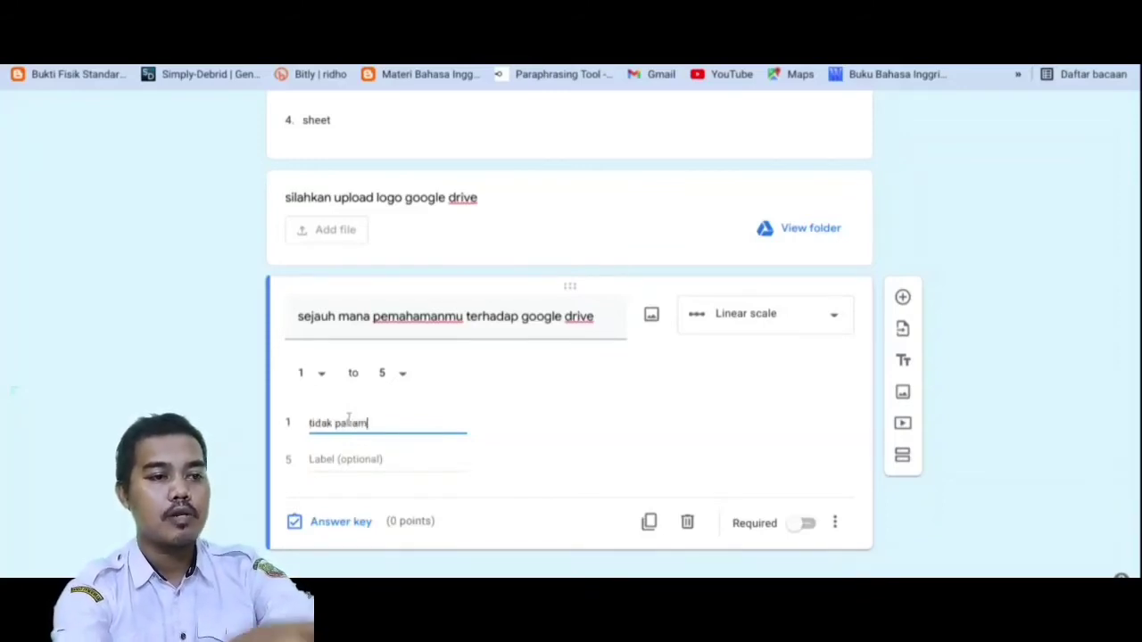
click(329, 470)
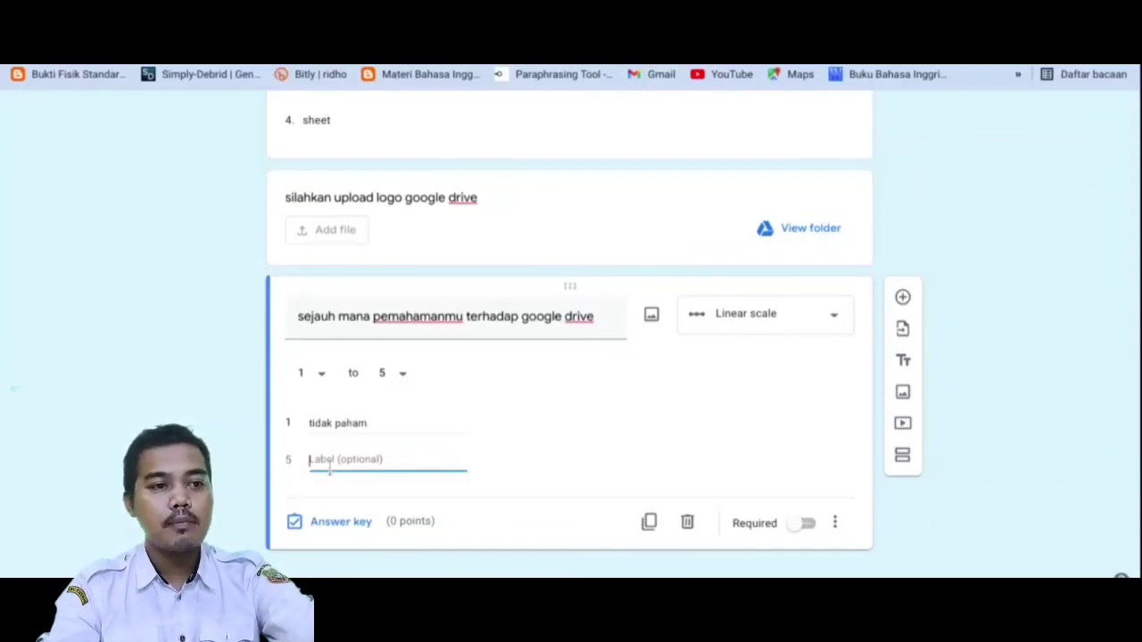
text(sangat paham)
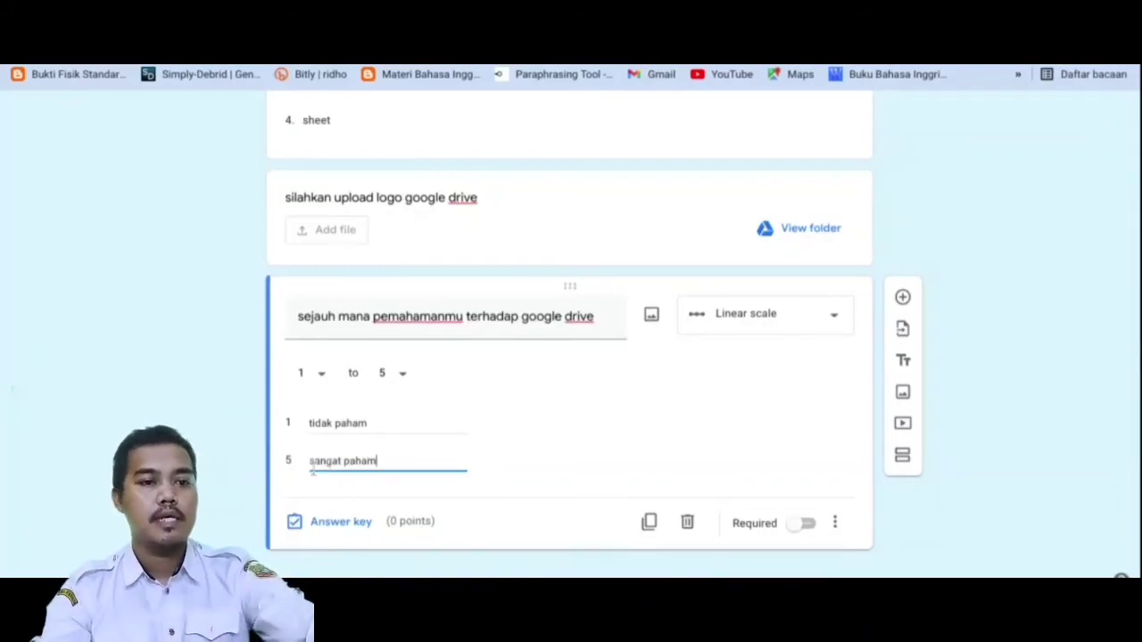
click(811, 531)
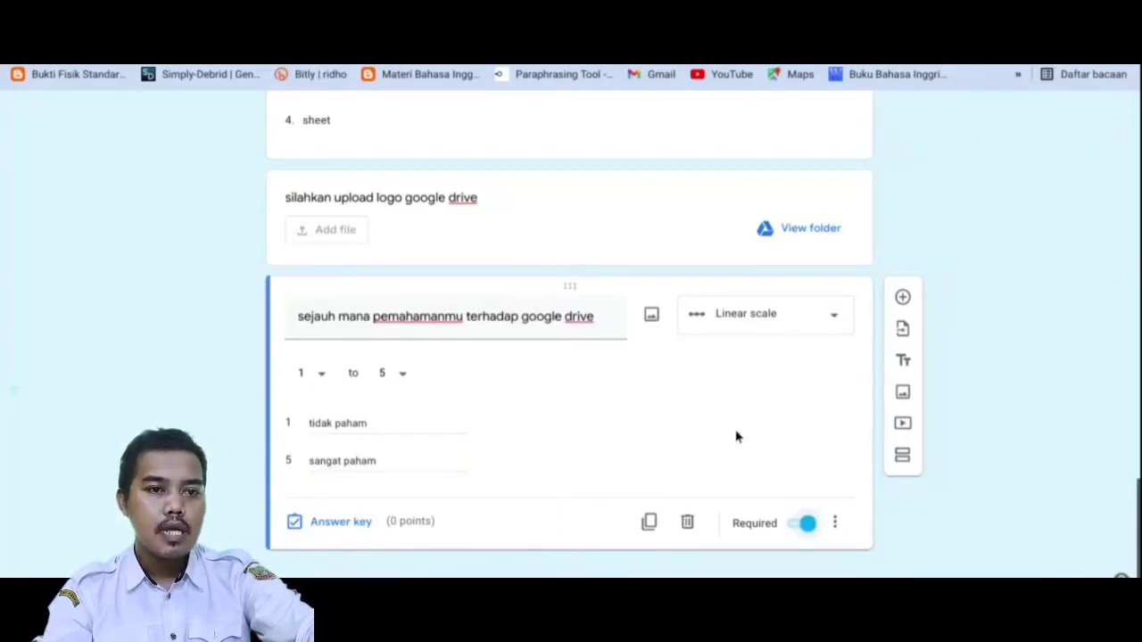
Add a new question below the linear scale question and set its type to Multiple choice grid
click(903, 301)
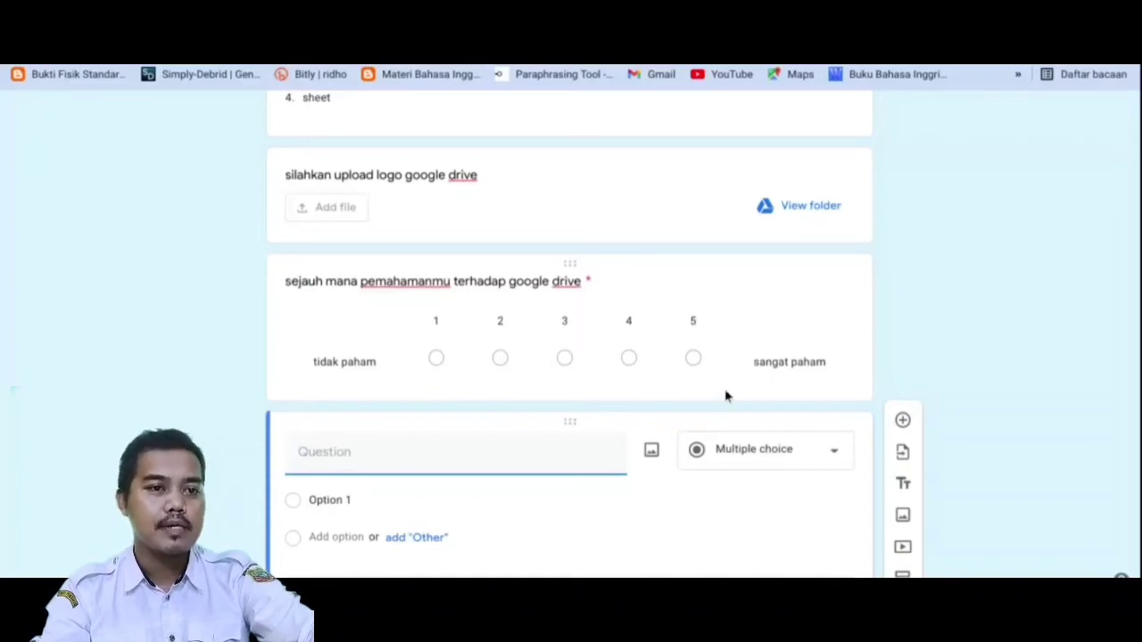
scroll(723, 395, down, 1)
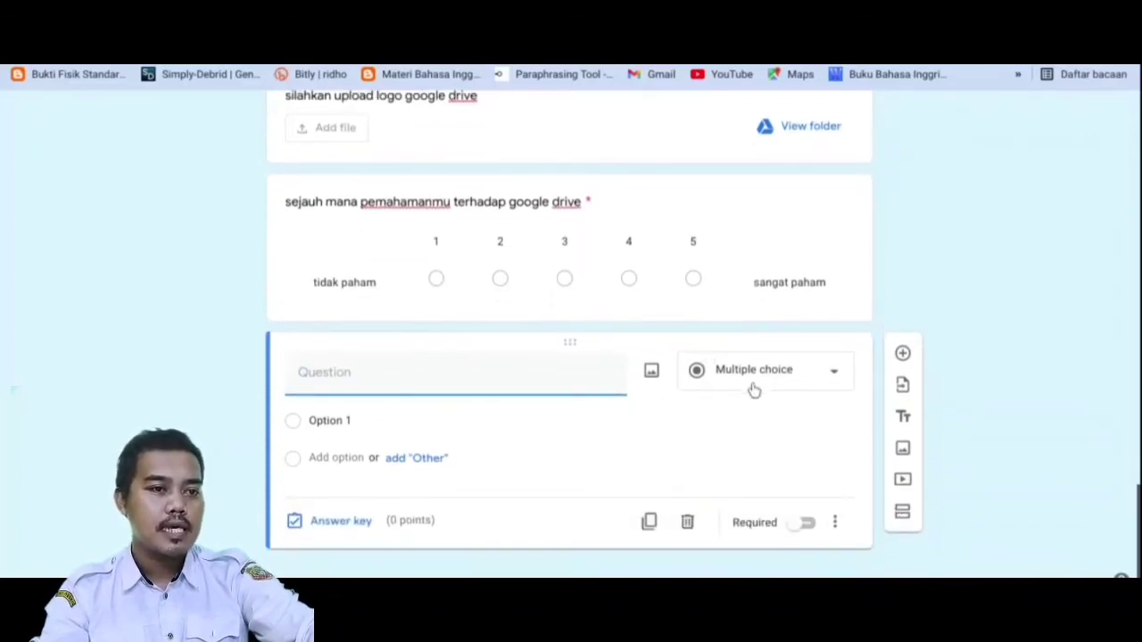
click(825, 380)
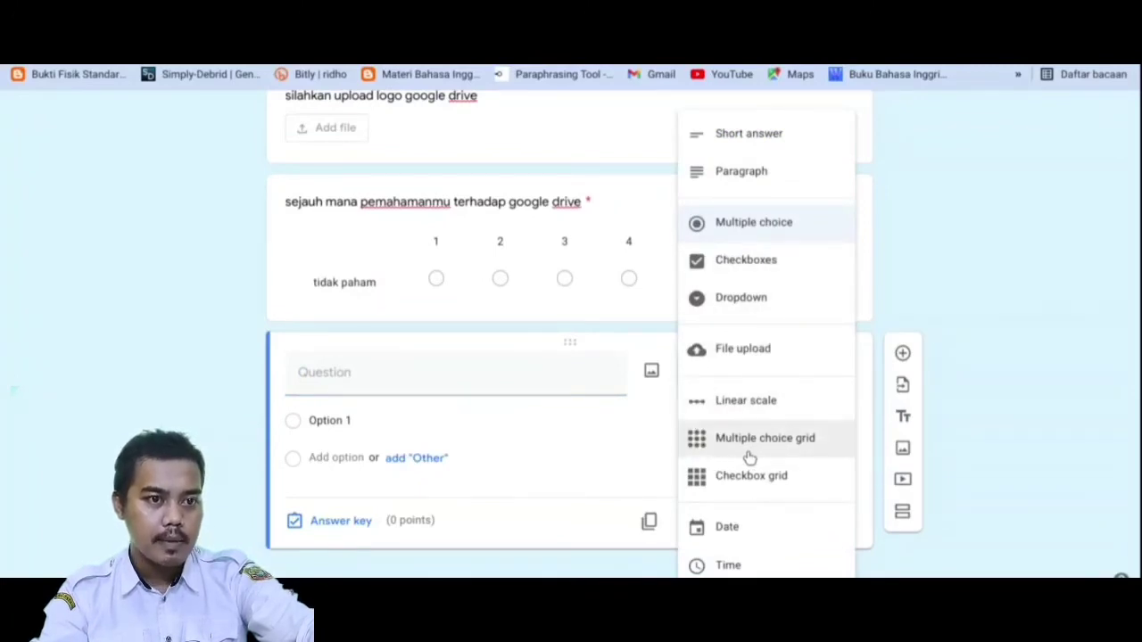
click(794, 455)
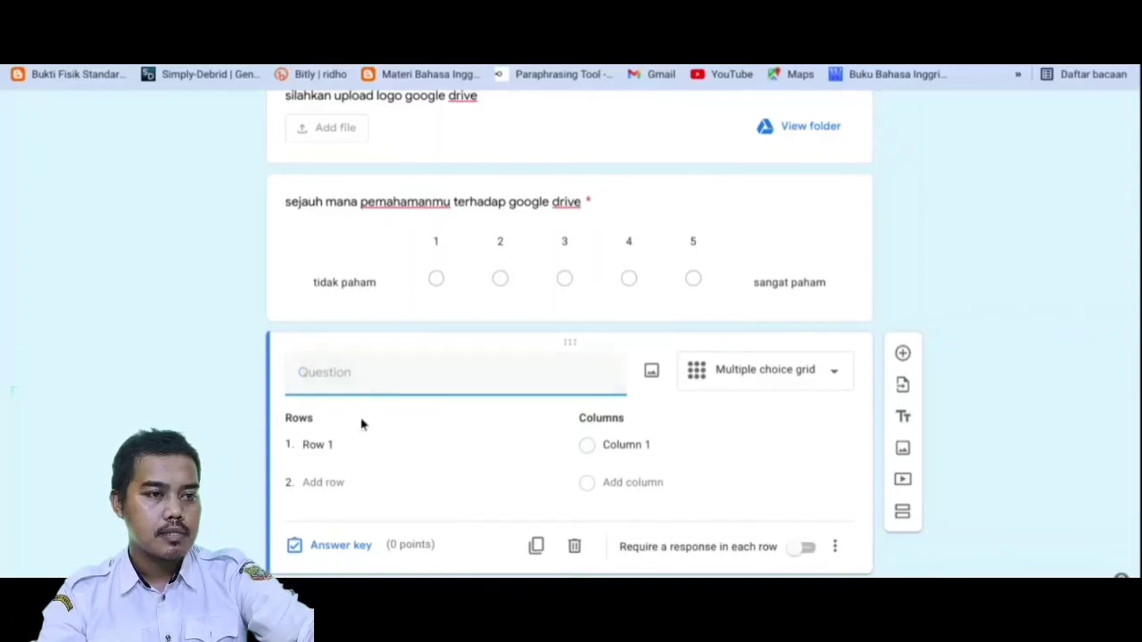
Title the multiple choice grid question "sejauh mana pemahamanmu terhadap tool berikut"
click(352, 446)
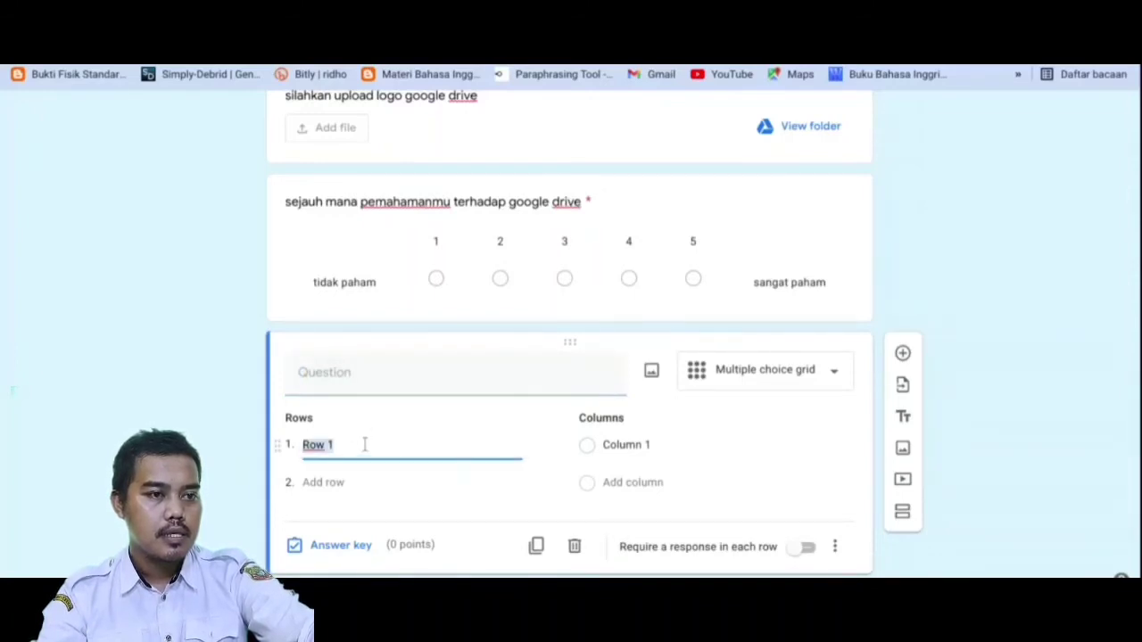
click(360, 389)
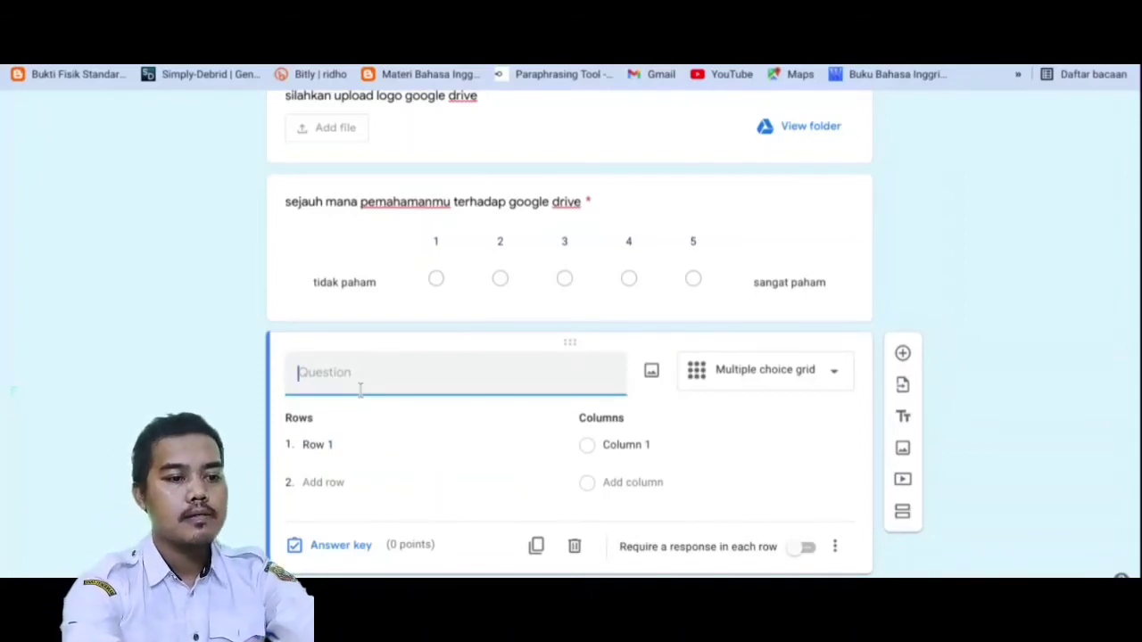
text(s)
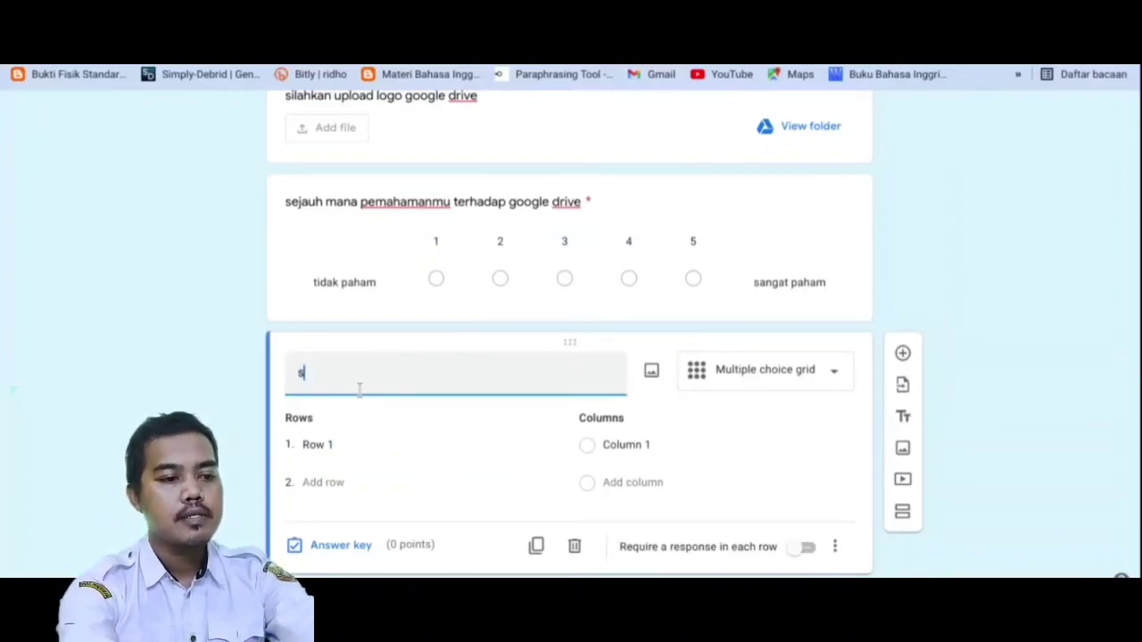
text(ejauh mna)
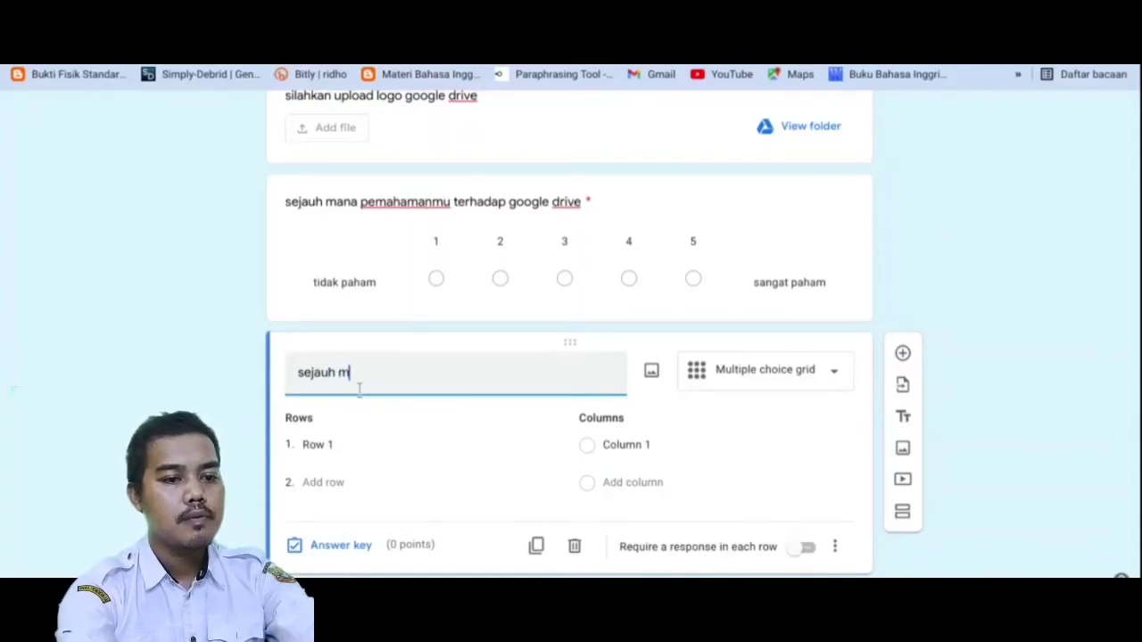
key(BackSpace)
key(BackSpace)
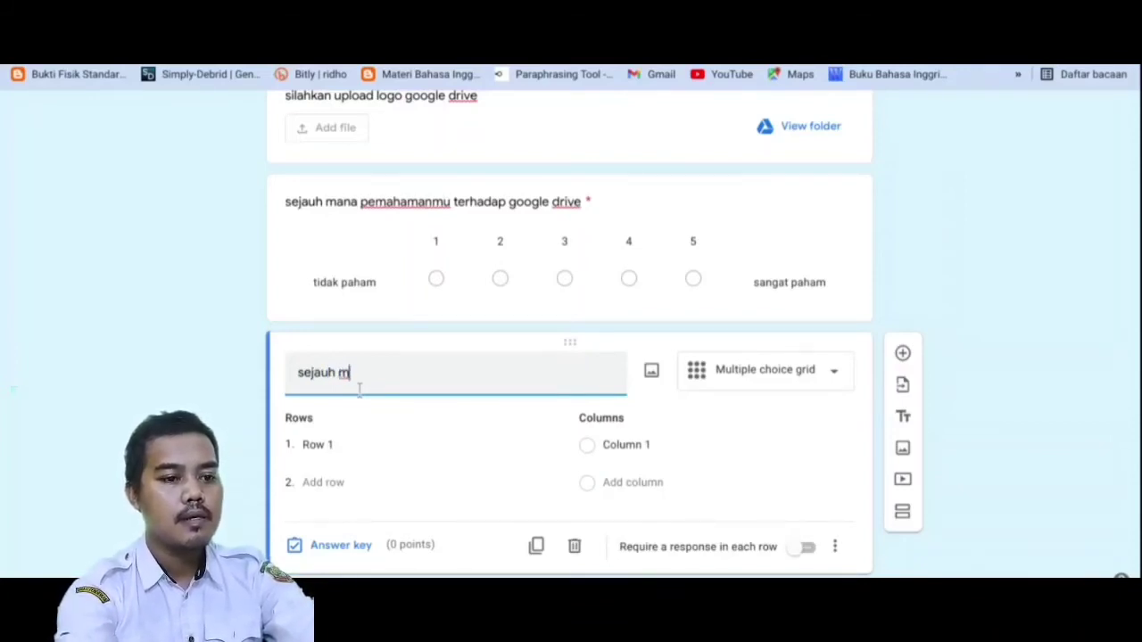
text(ana pe)
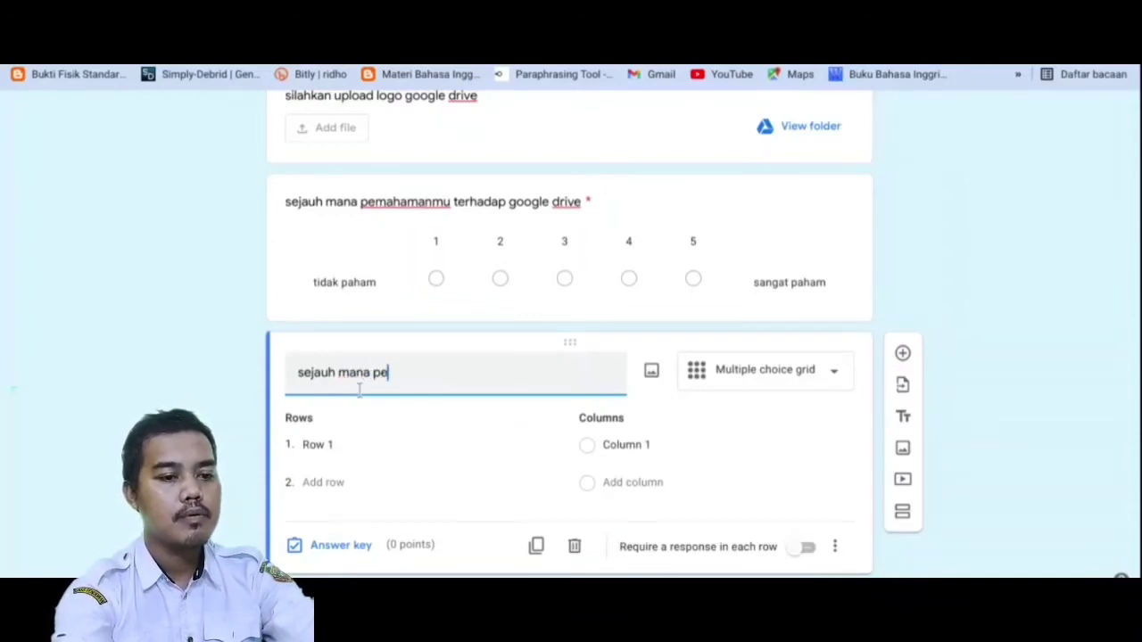
text(mahaman)
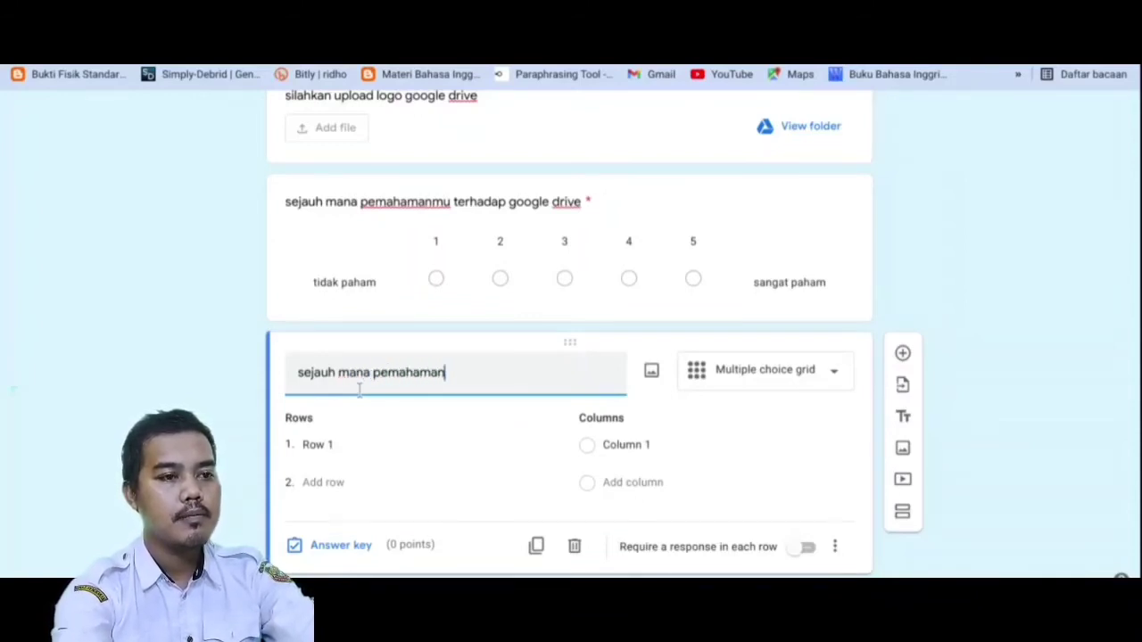
text(mu ter)
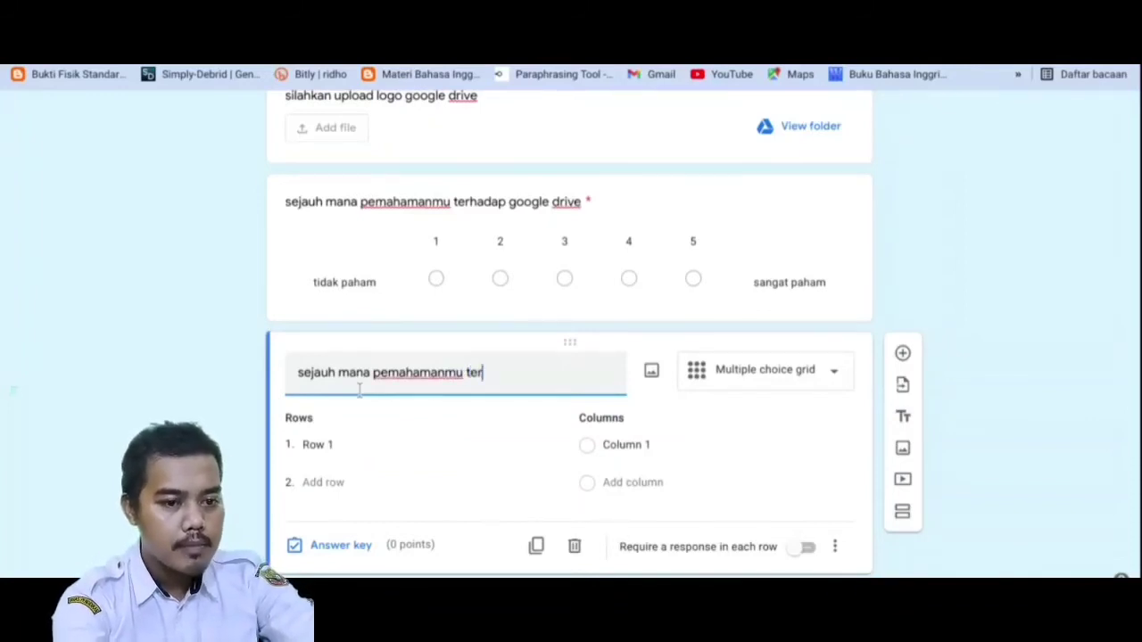
text(hadap)
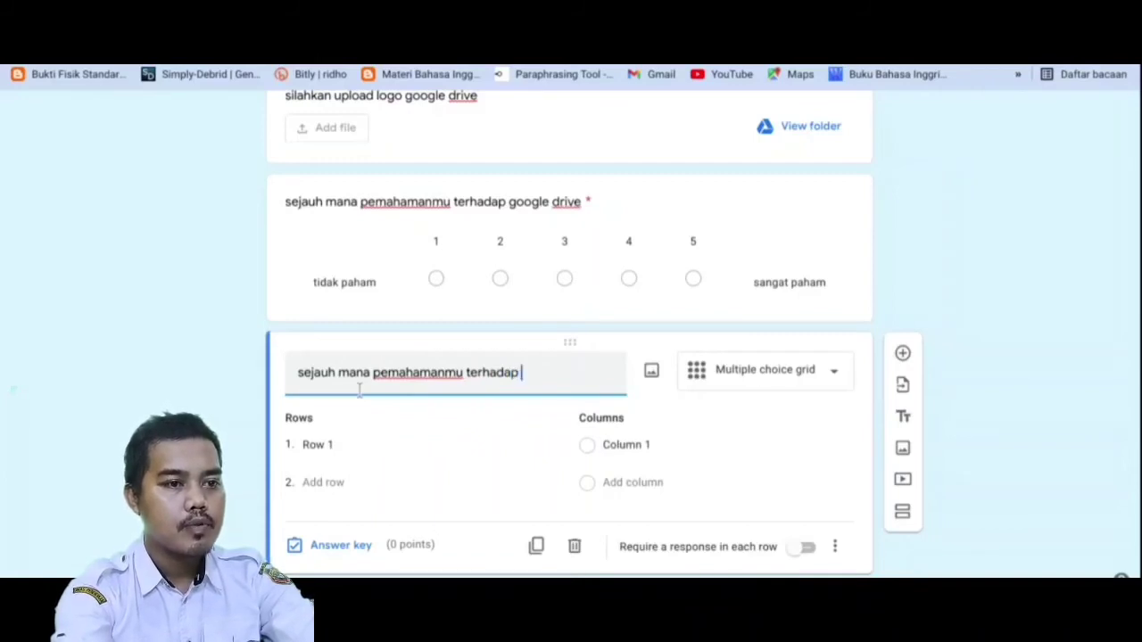
text( tool)
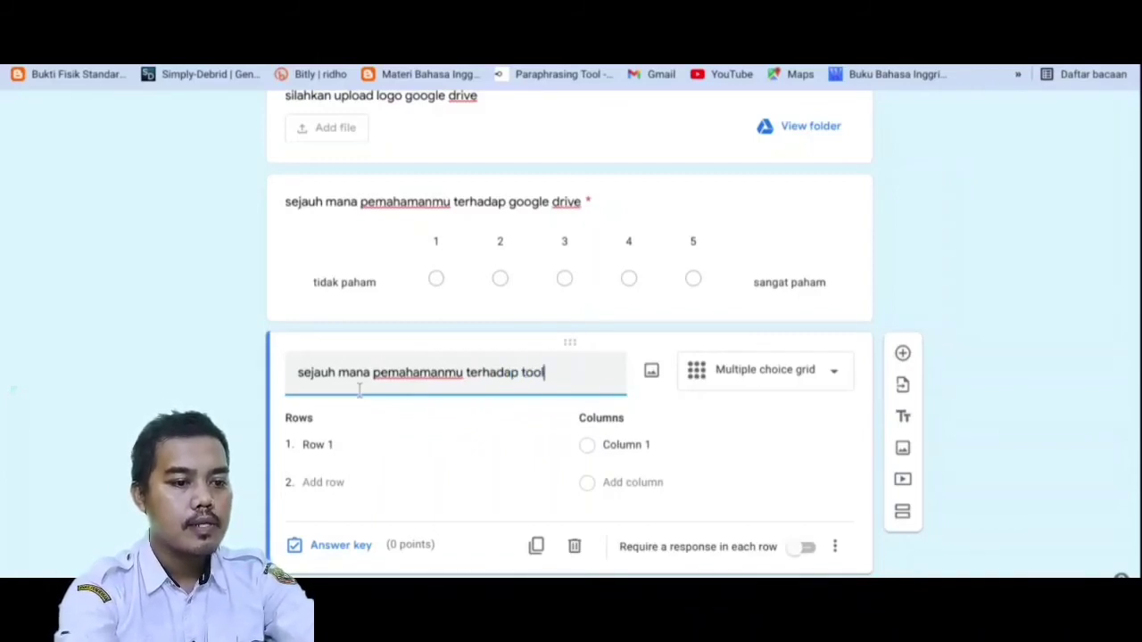
text( berikut)
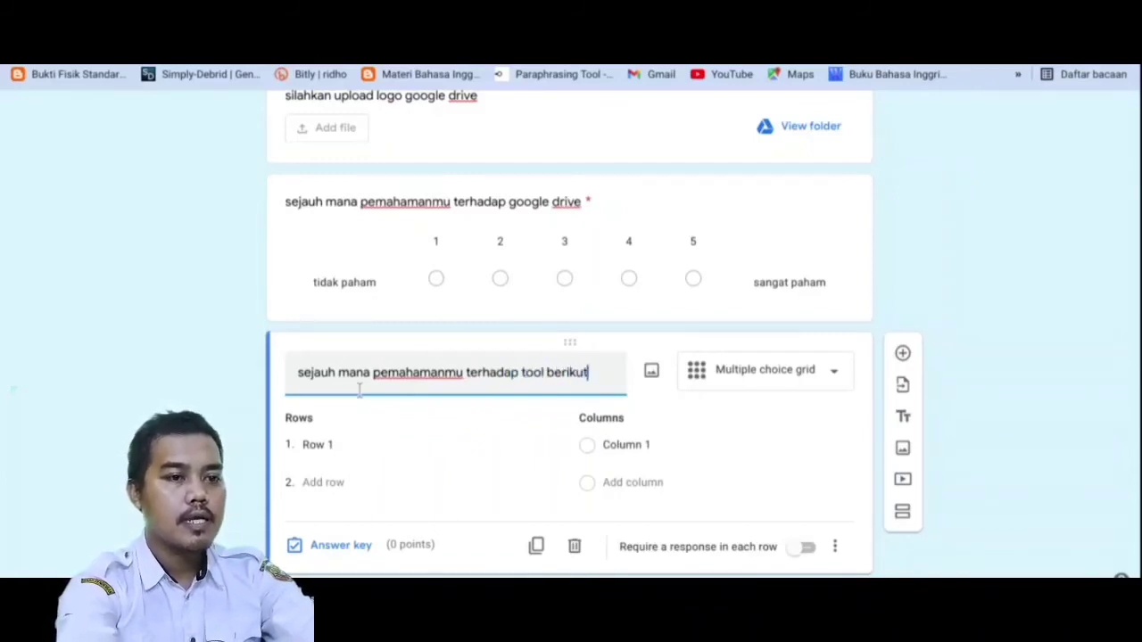
Name the grid's first row "slide" and add a second row named "google doc"
click(343, 445)
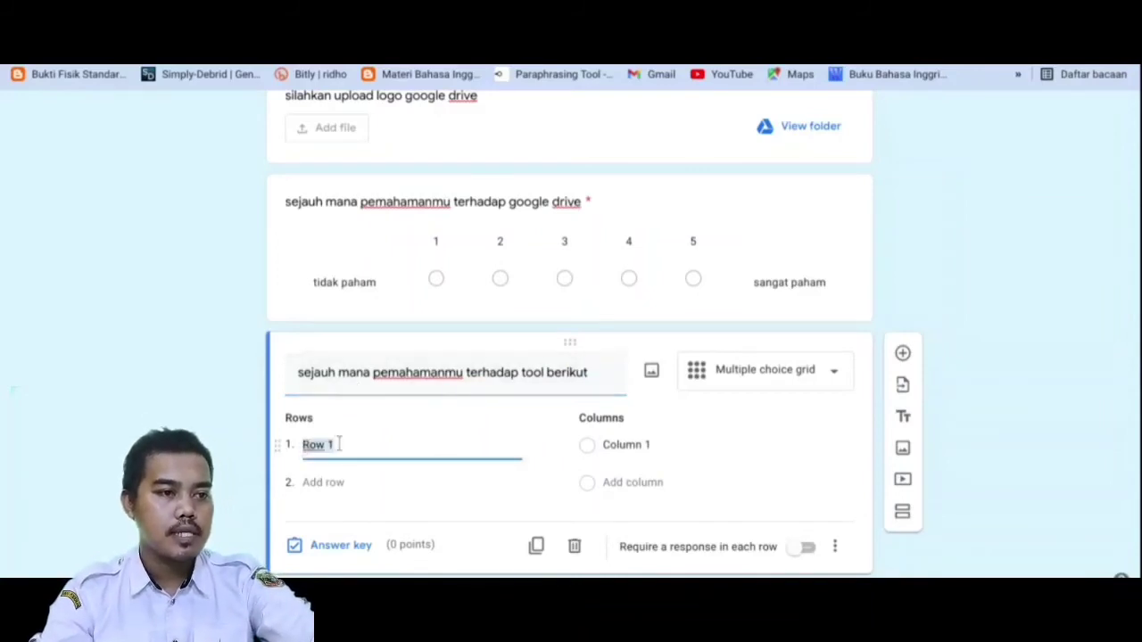
drag(344, 445, 302, 446)
click(303, 450)
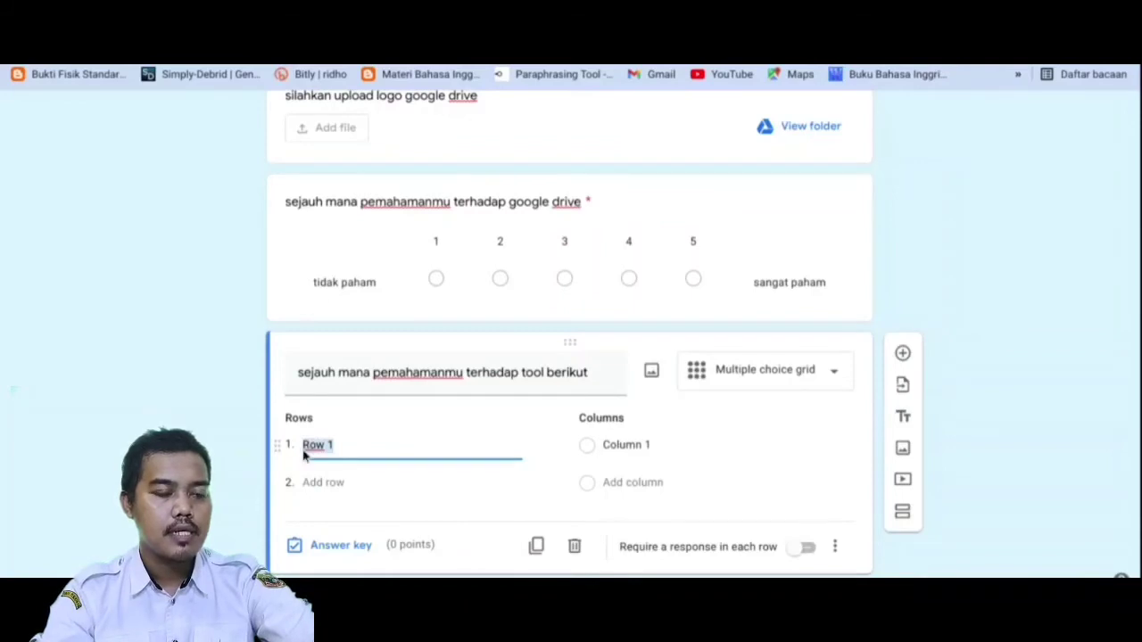
text(slide)
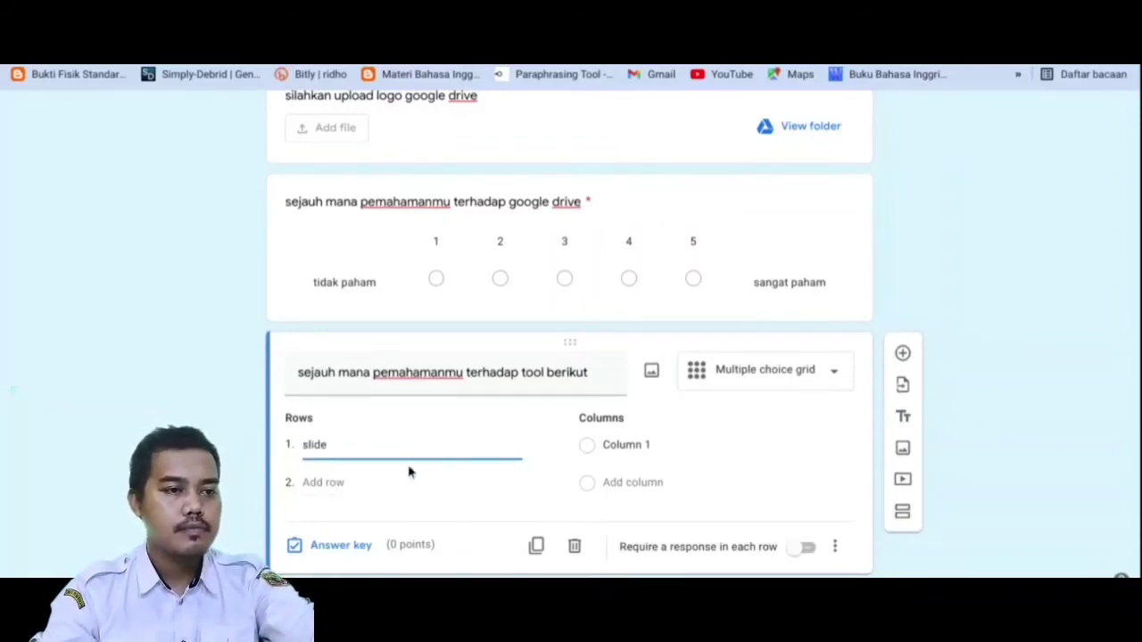
click(321, 482)
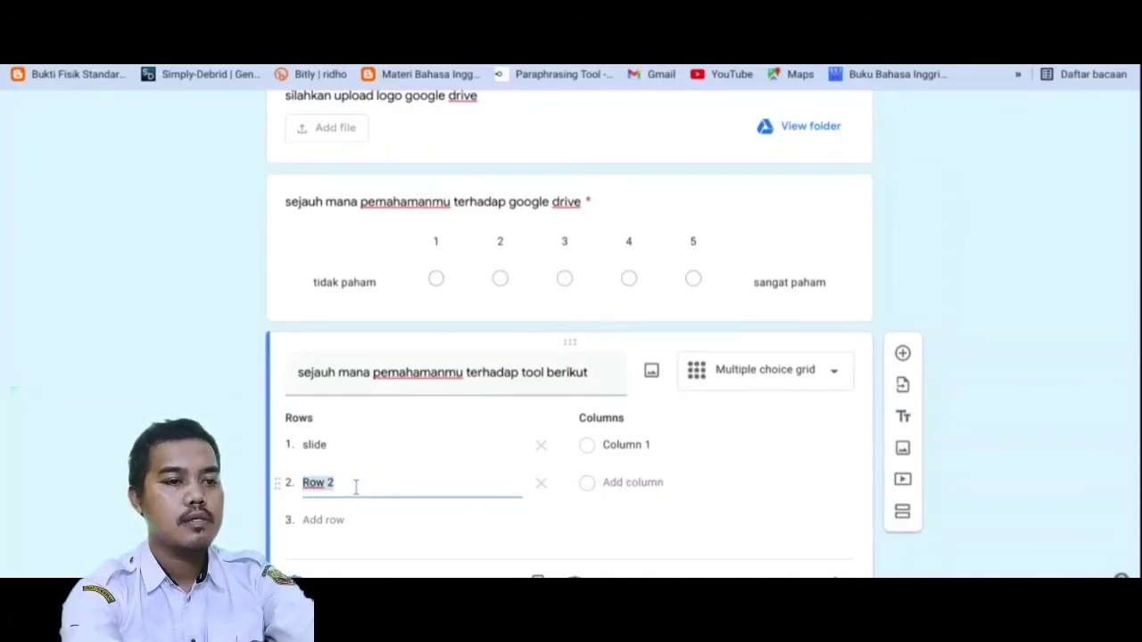
text(goo)
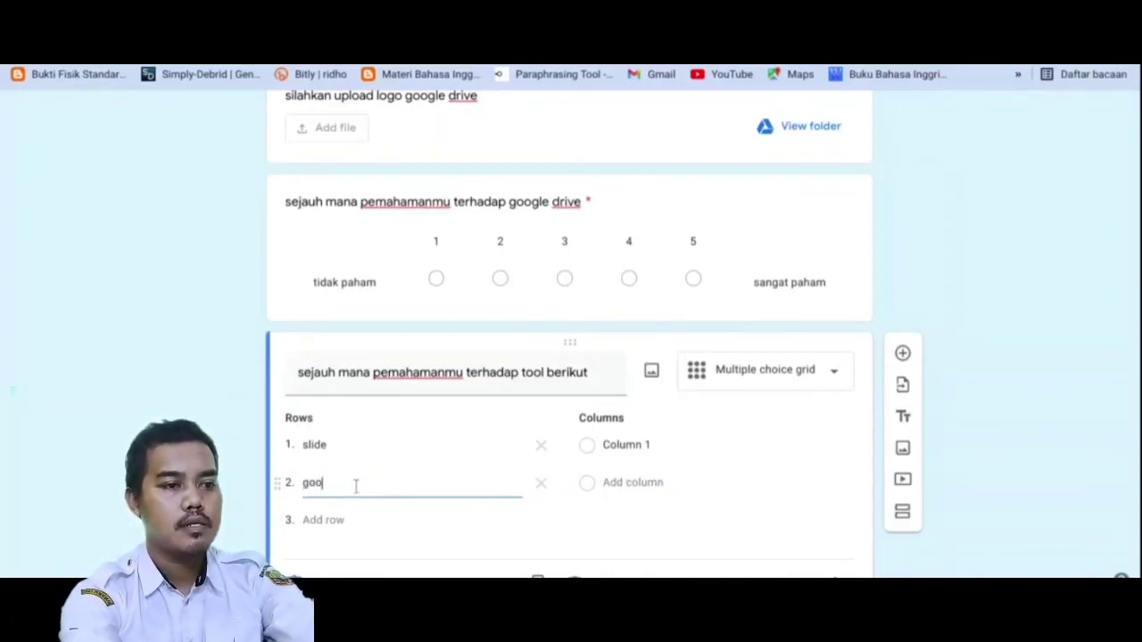
text(gle)
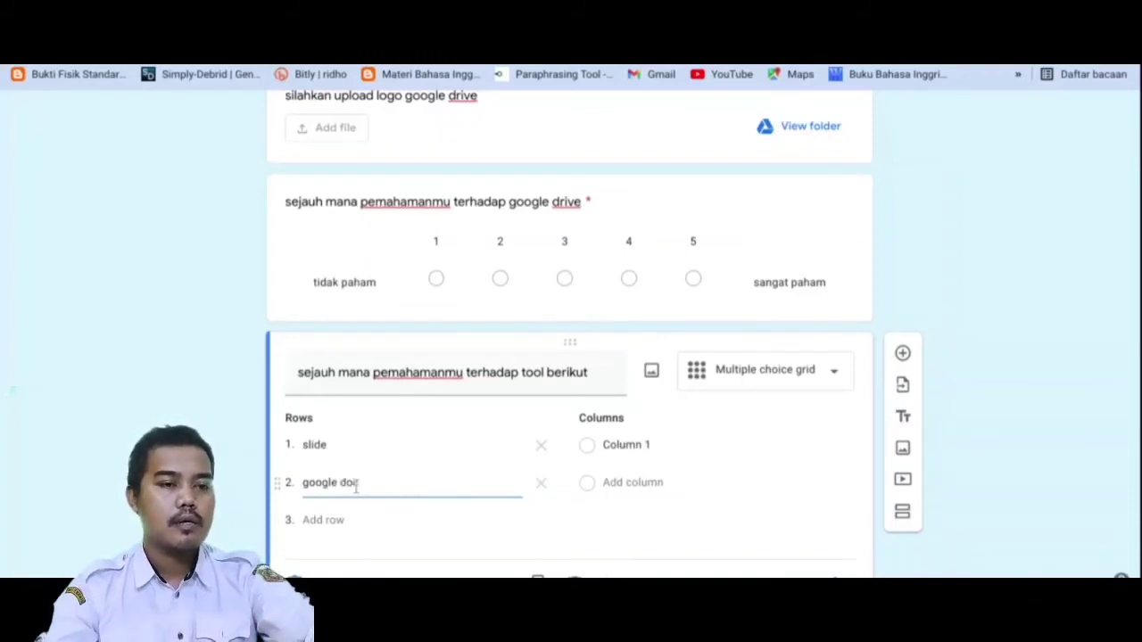
text( doc)
Name the first column of the multiple choice grid "mengerti"
click(640, 446)
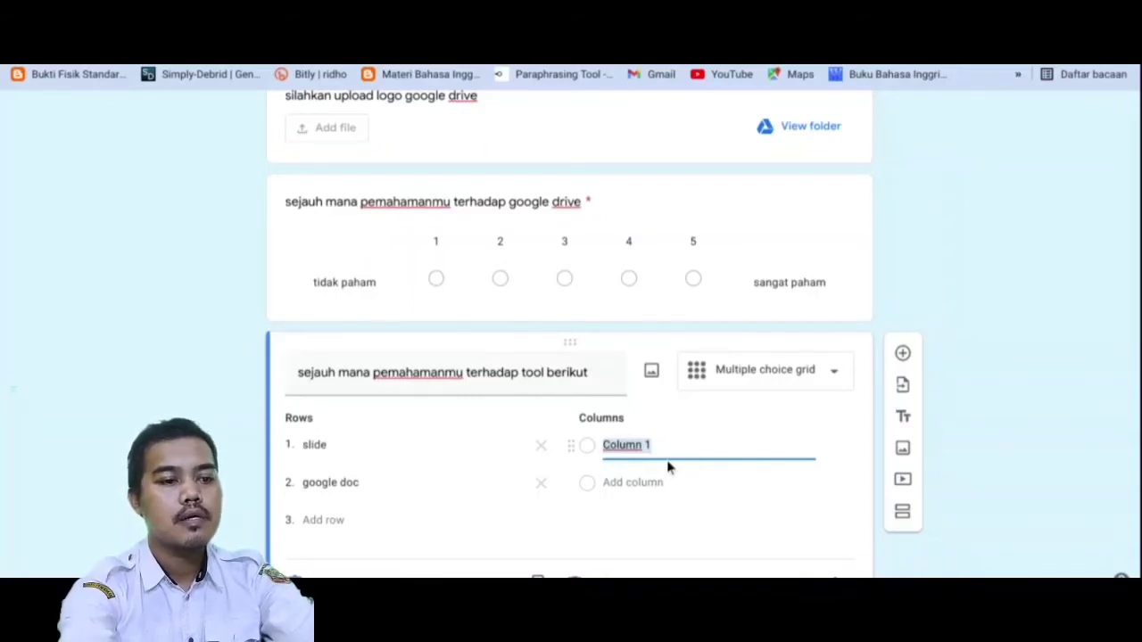
text(menger)
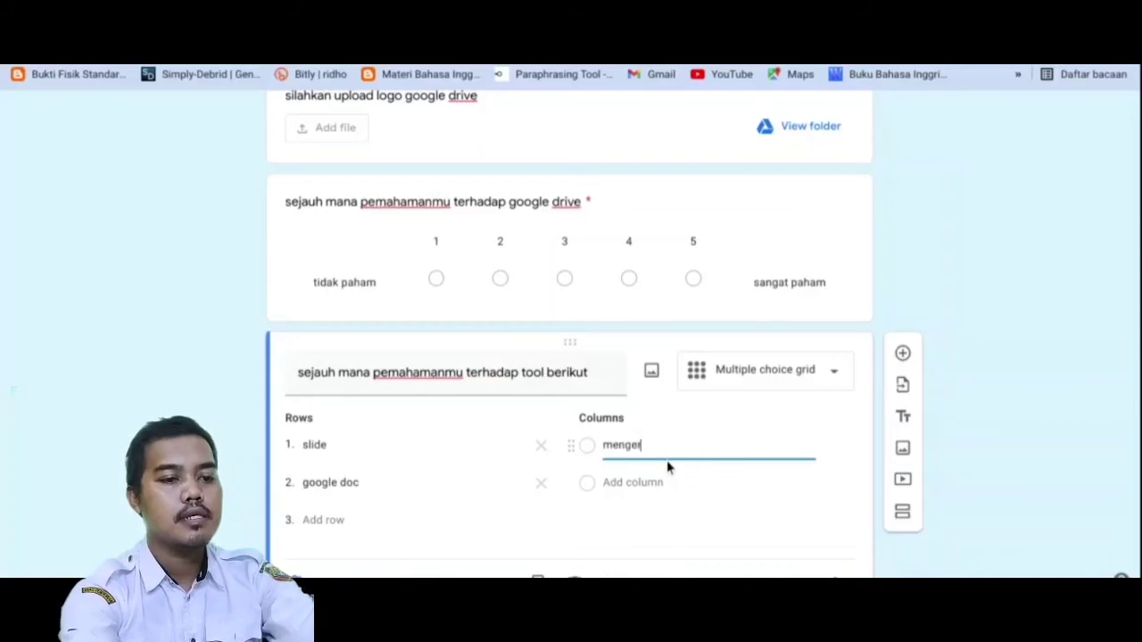
text(ti)
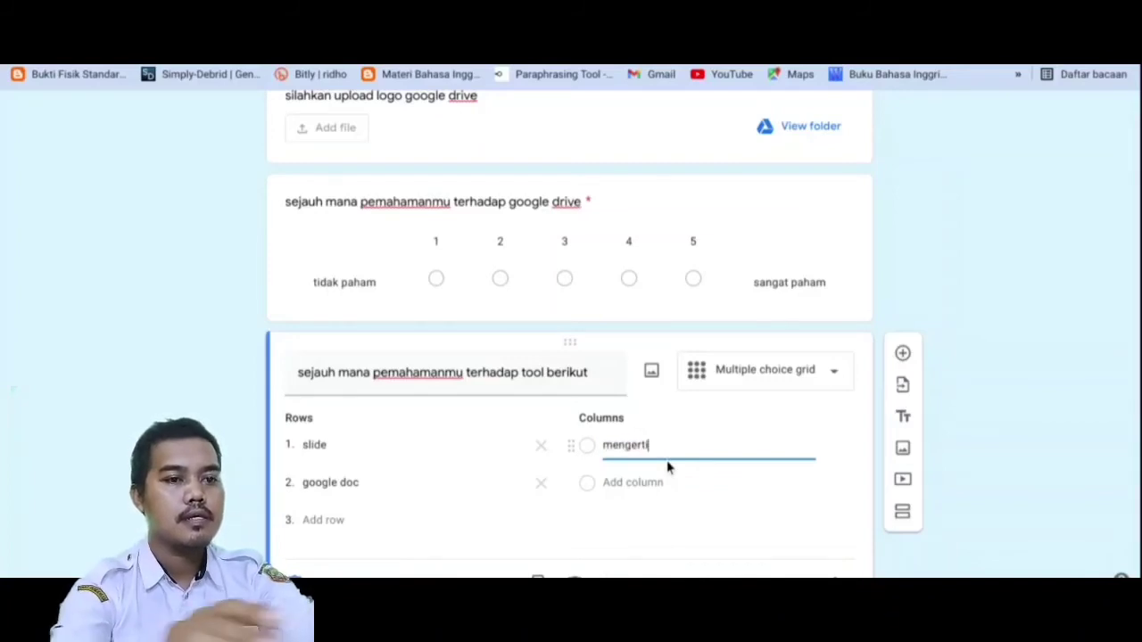
Add a second column named "gampang" to the multiple choice grid
click(637, 479)
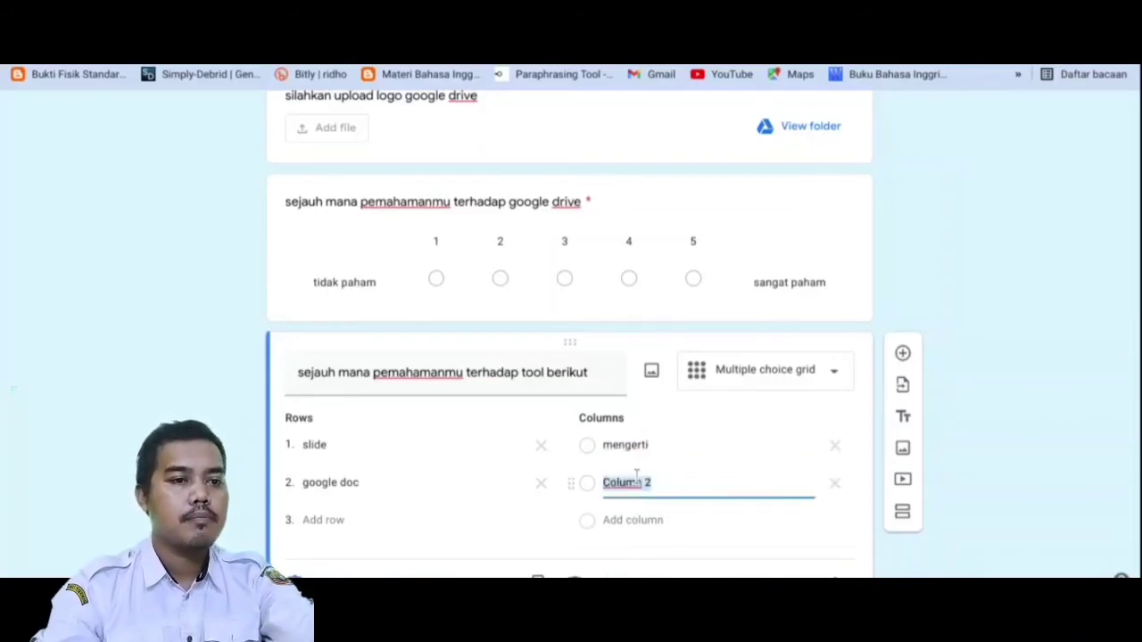
text(gampang)
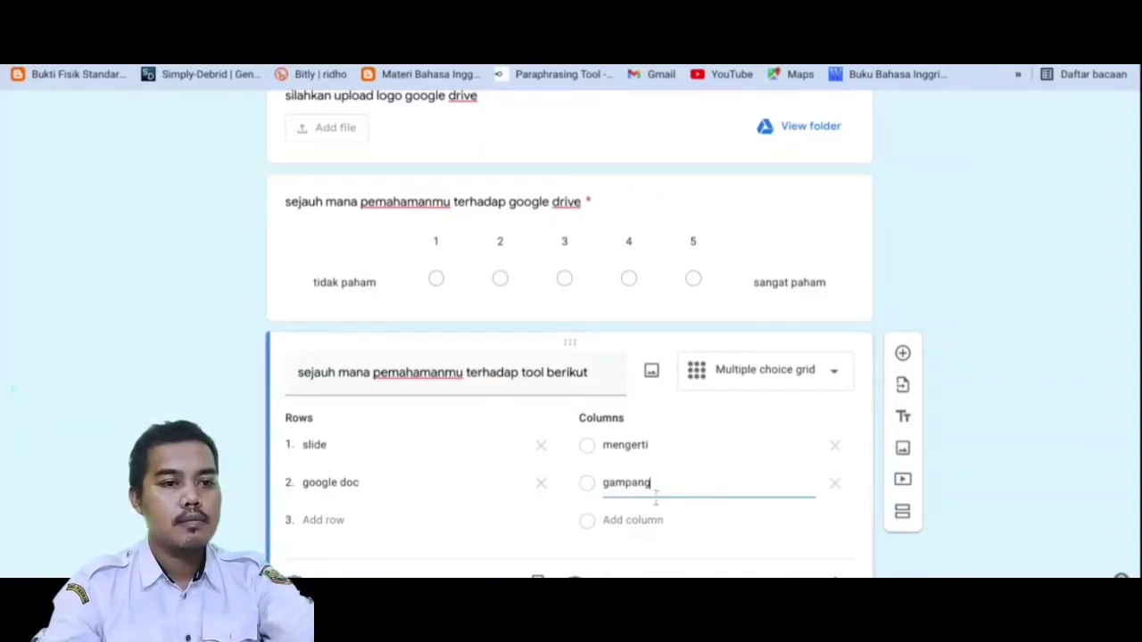
click(644, 520)
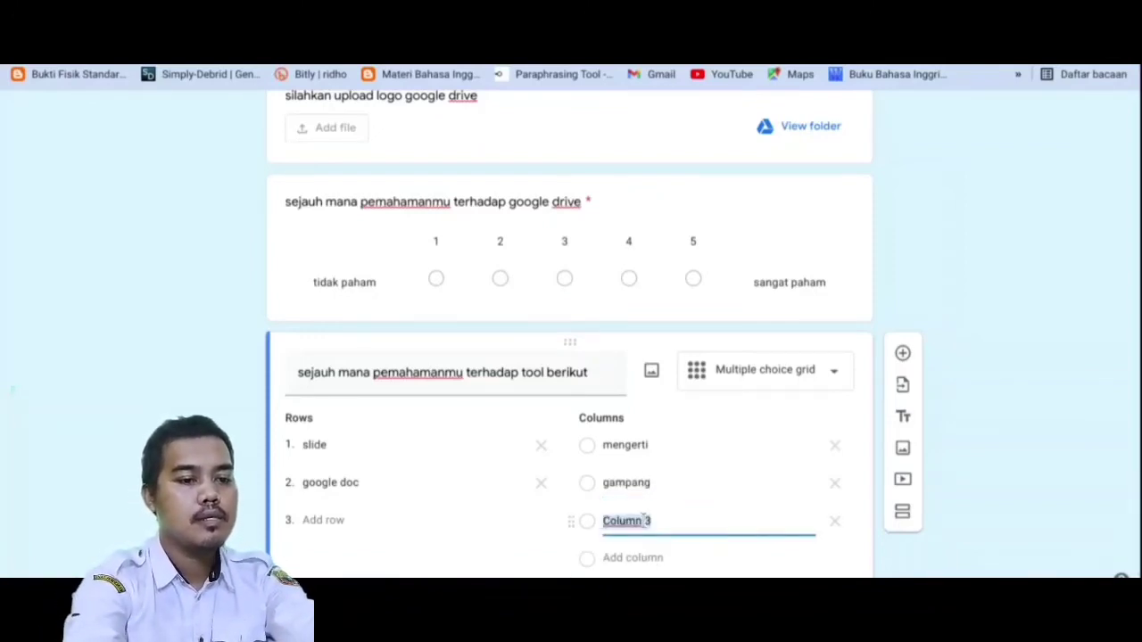
text(mud)
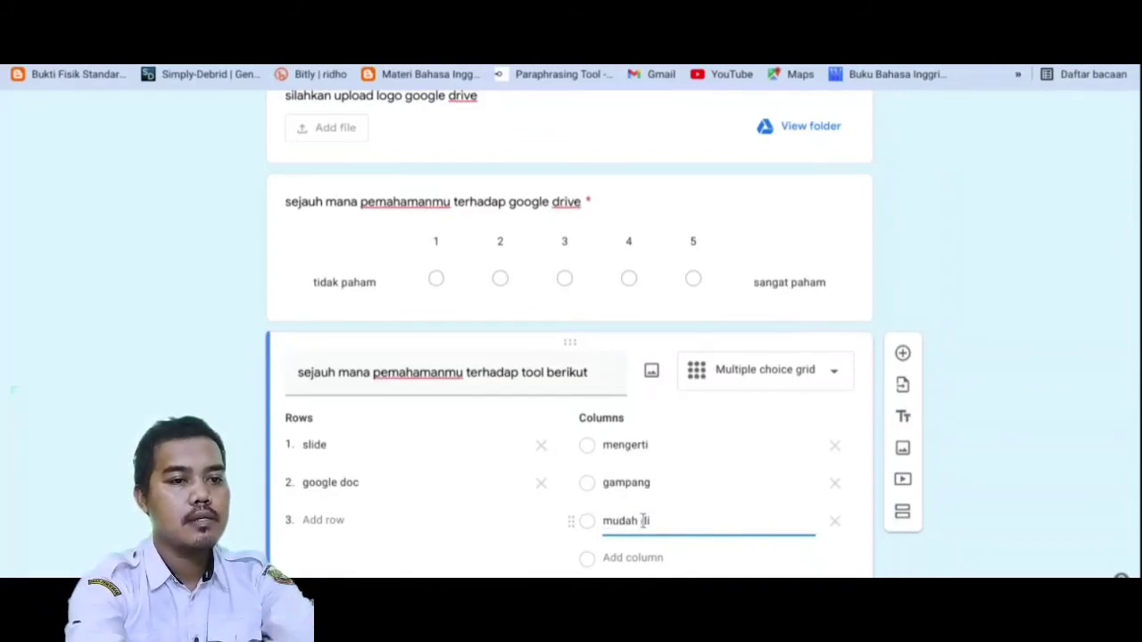
text(ah)
key(BackSpace)
key(BackSpace)
key(BackSpace)
key(BackSpace)
key(BackSpace)
key(BackSpace)
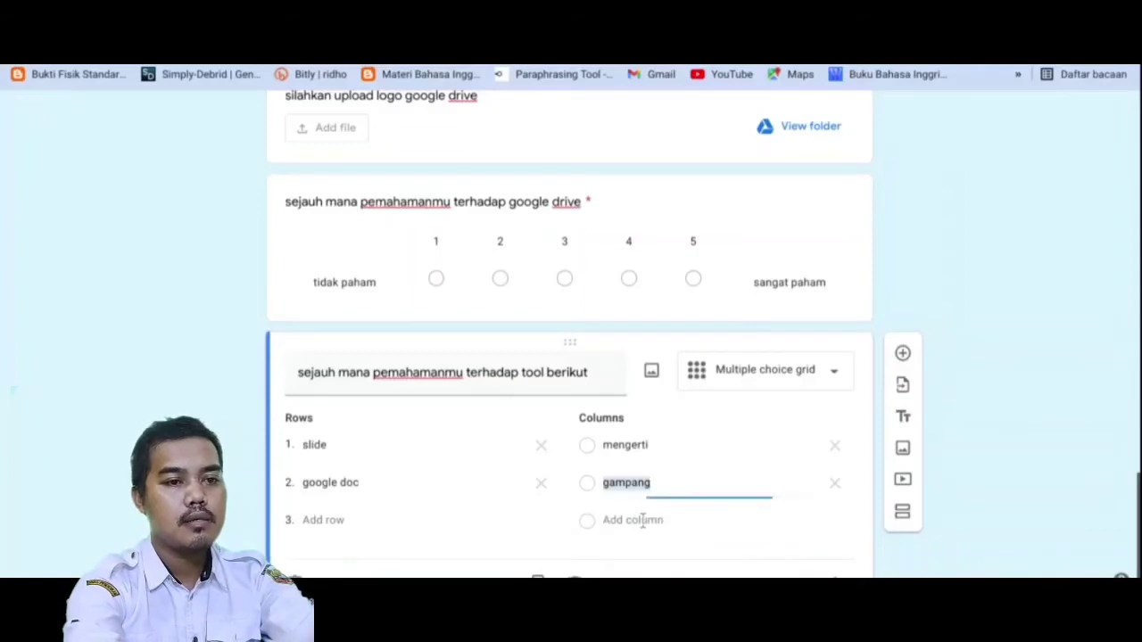
Rename the second column of the multiple choice grid "tidak mengeri"
text(tidak mengert)
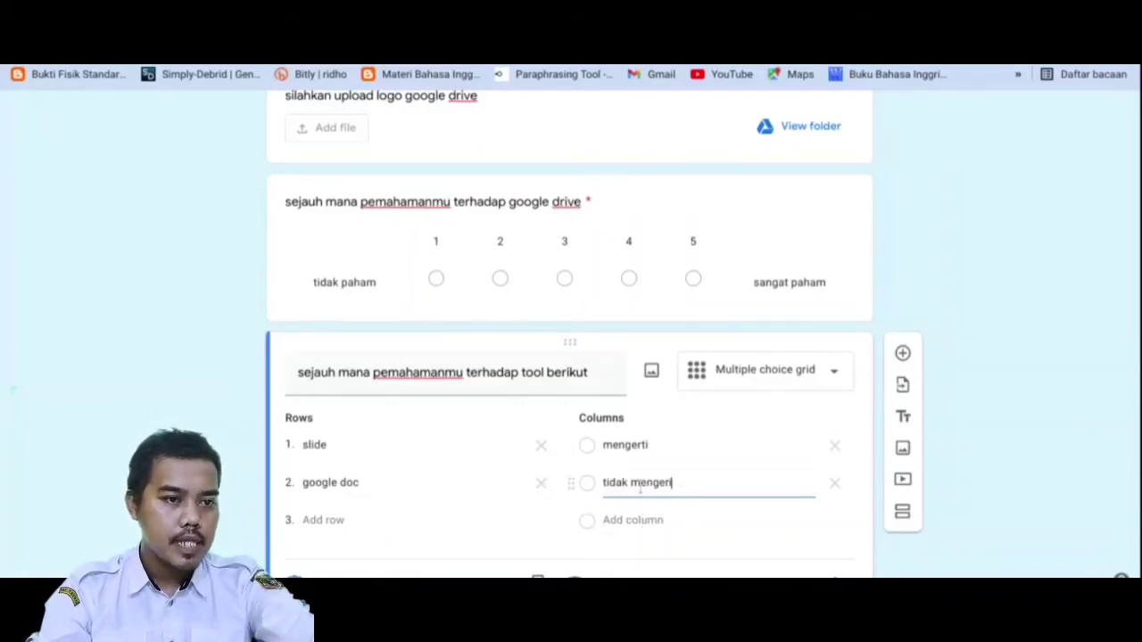
scroll(687, 470, down, 1)
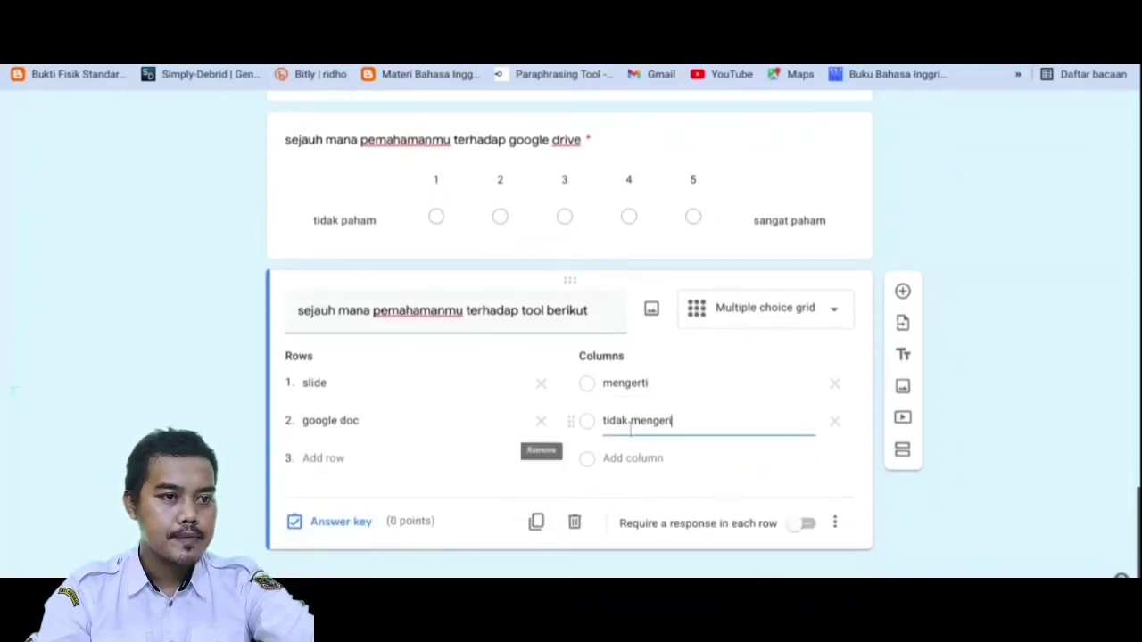
Require a response in each row of the multiple choice grid and add a new question below it
click(806, 524)
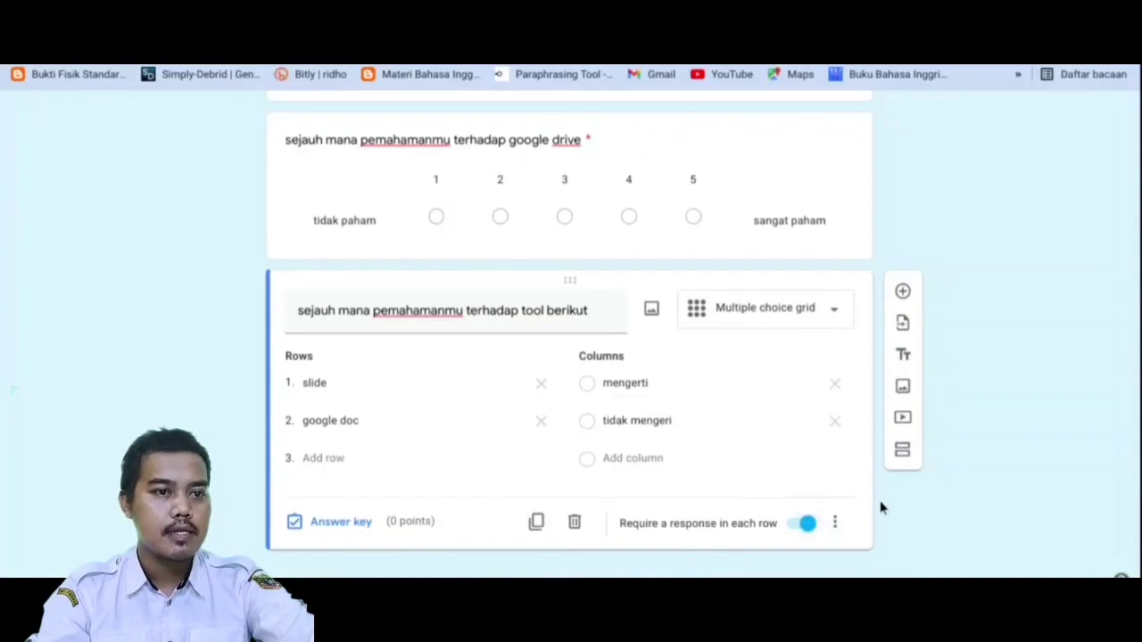
click(902, 291)
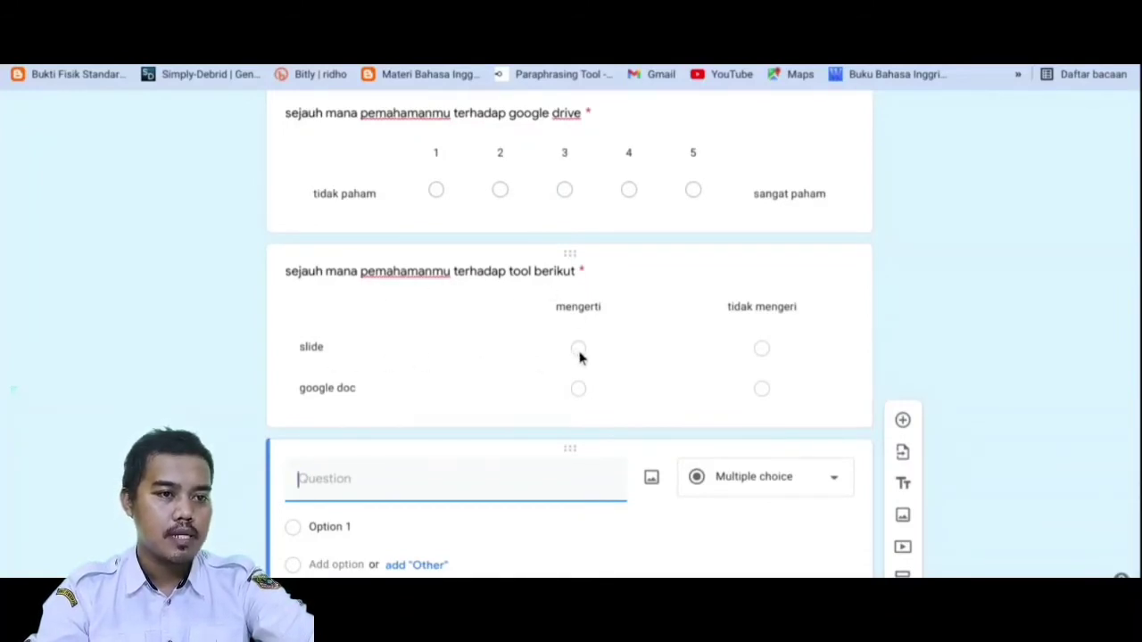
Compare how the multiple choice grid question is displayed with its row and column setup
click(765, 359)
scroll(795, 497, down, 1)
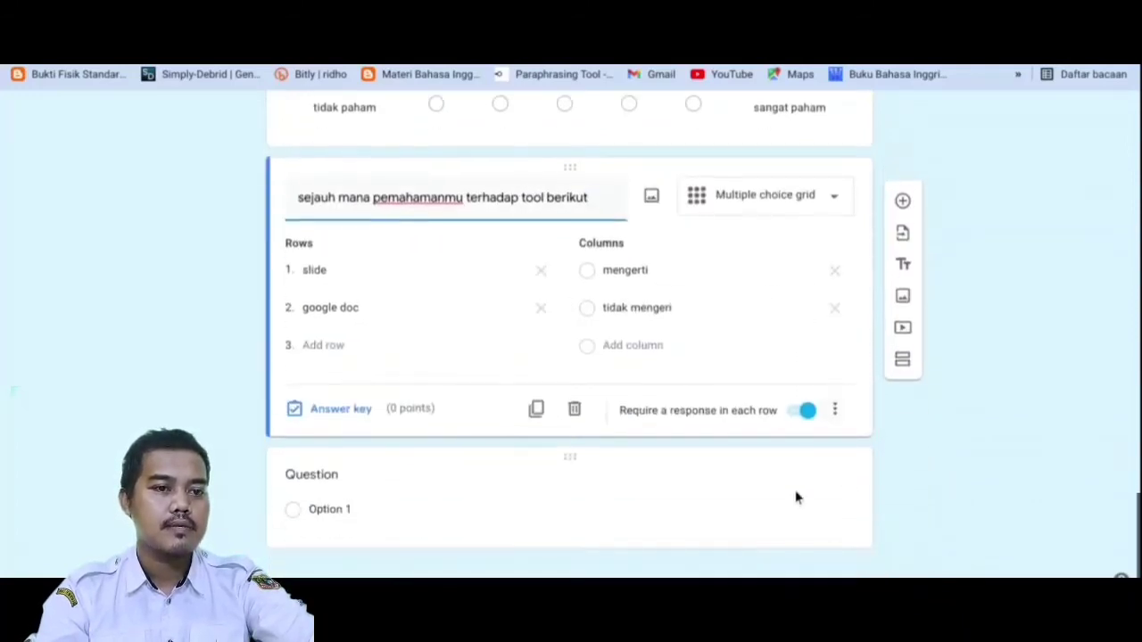
click(795, 497)
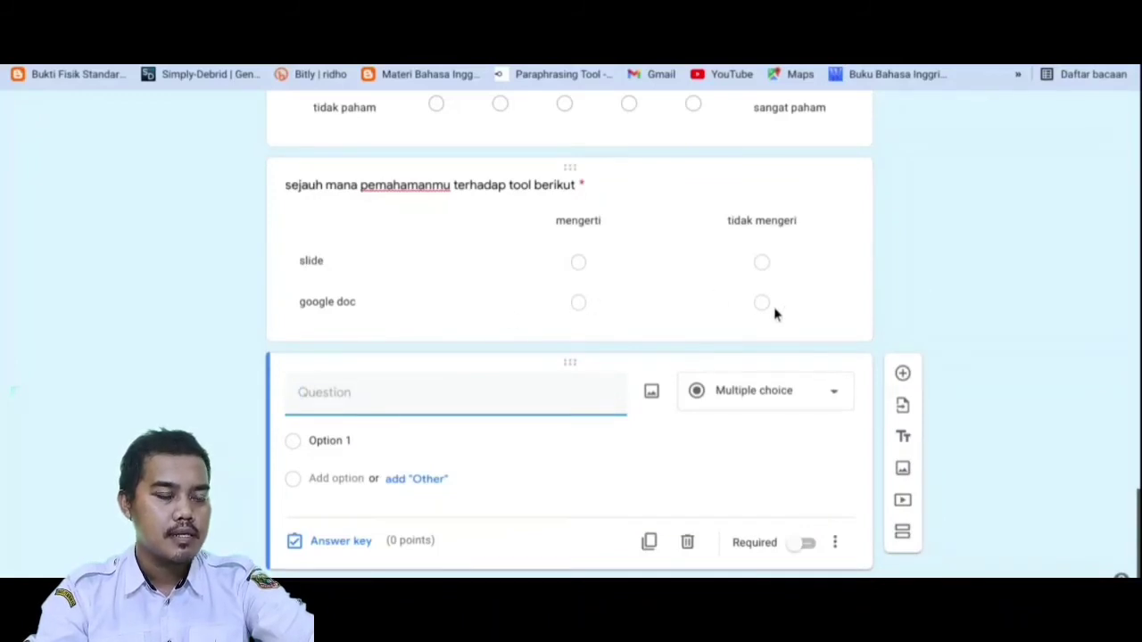
scroll(515, 387, down, 1)
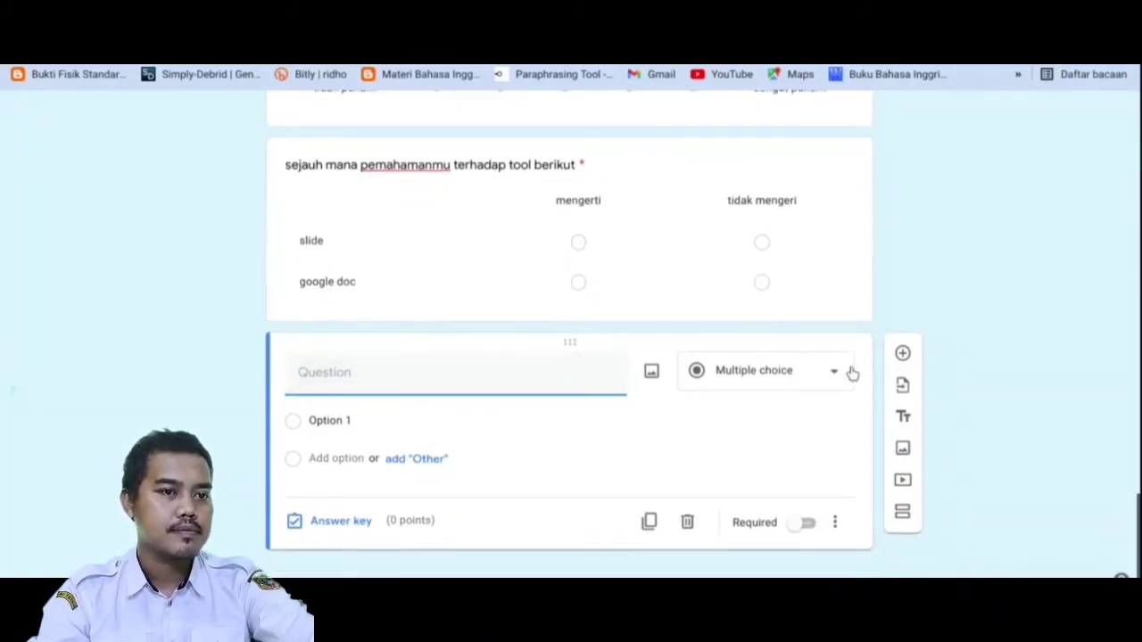
click(957, 287)
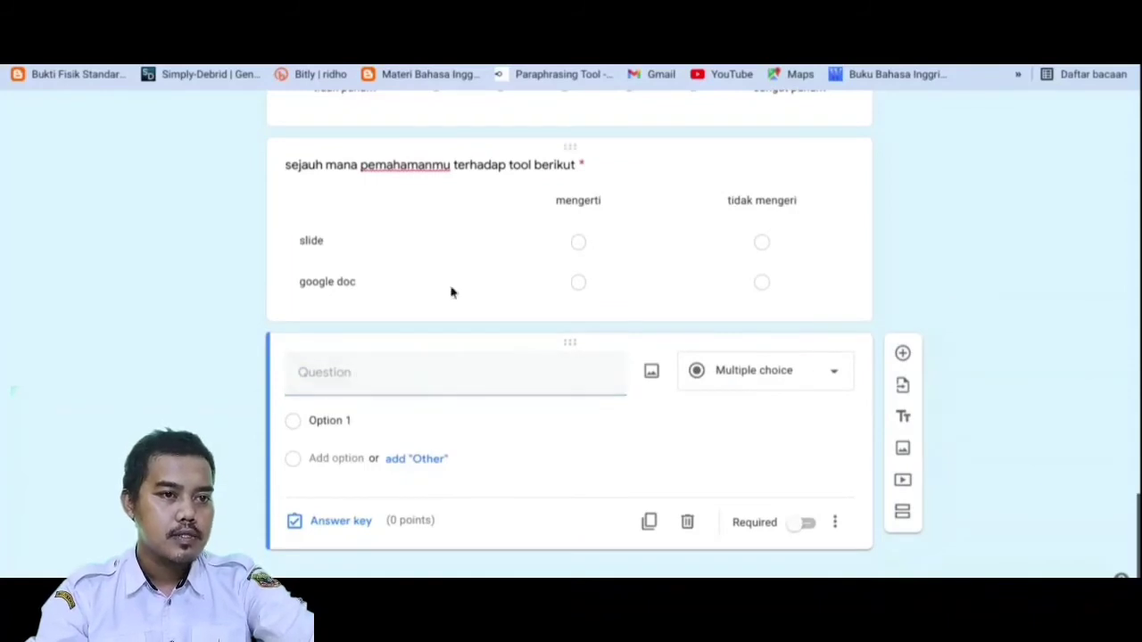
scroll(642, 312, up, 1)
click(660, 279)
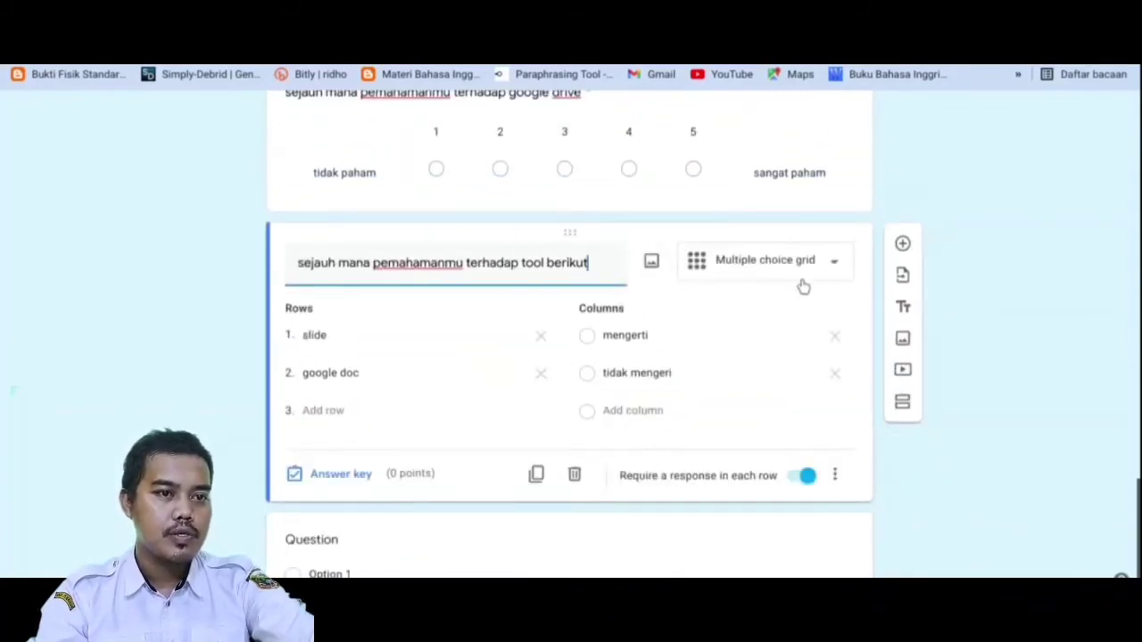
click(943, 441)
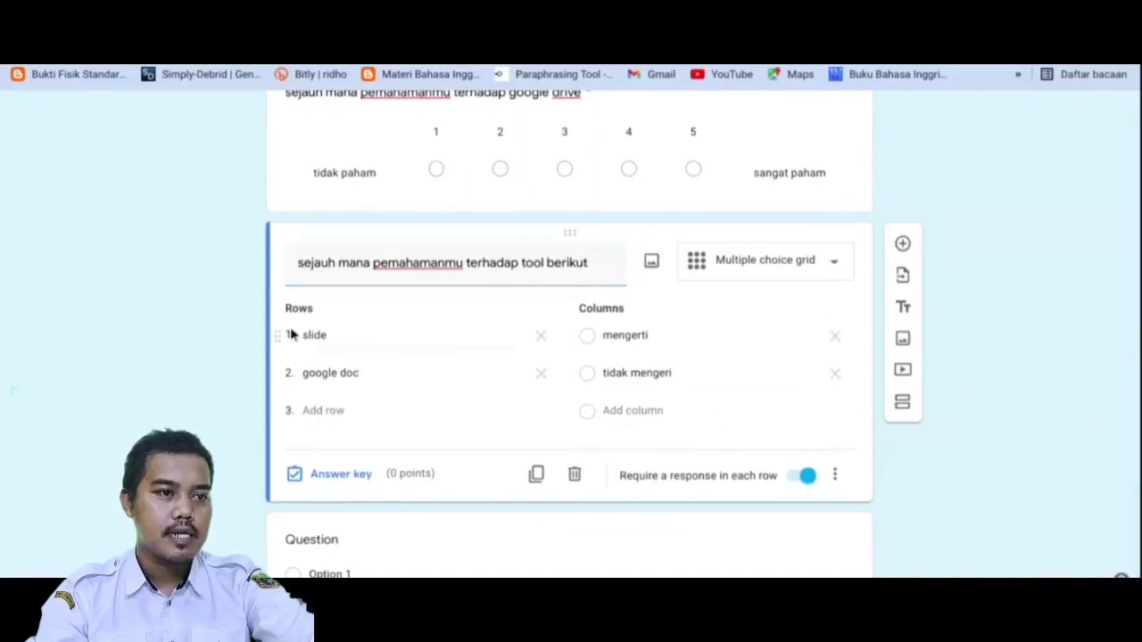
triple_click(199, 317)
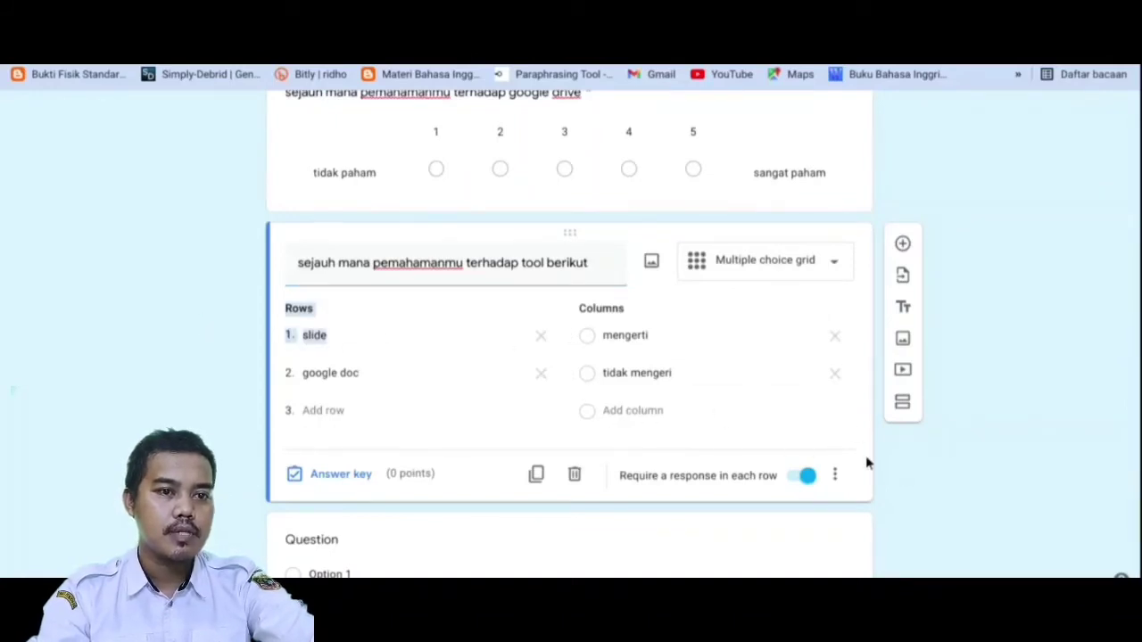
click(801, 563)
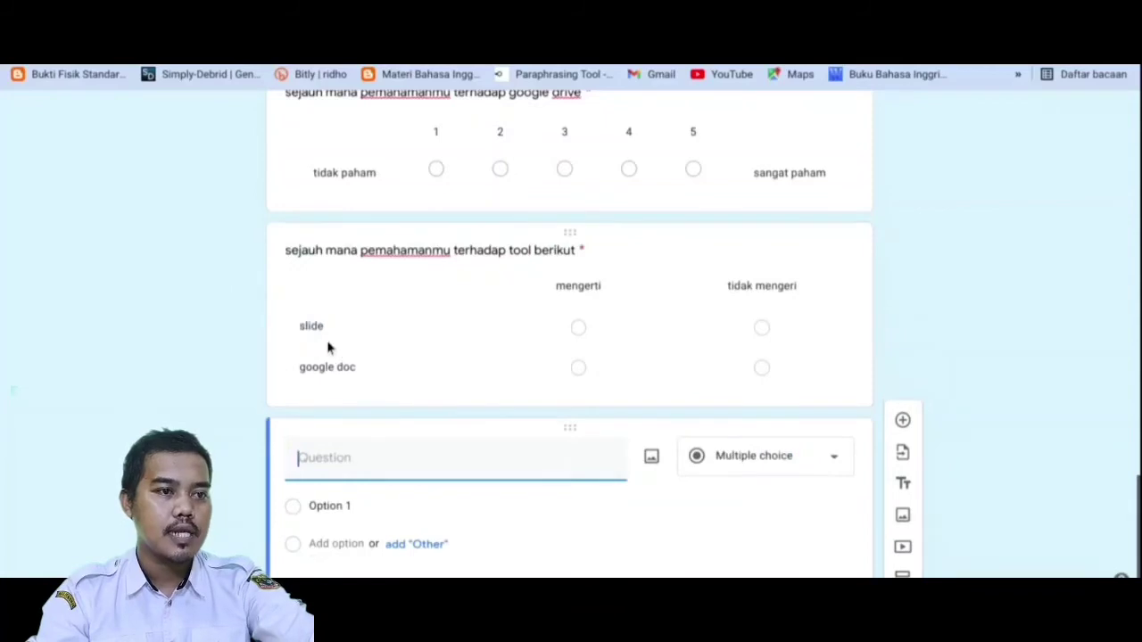
scroll(635, 416, down, 1)
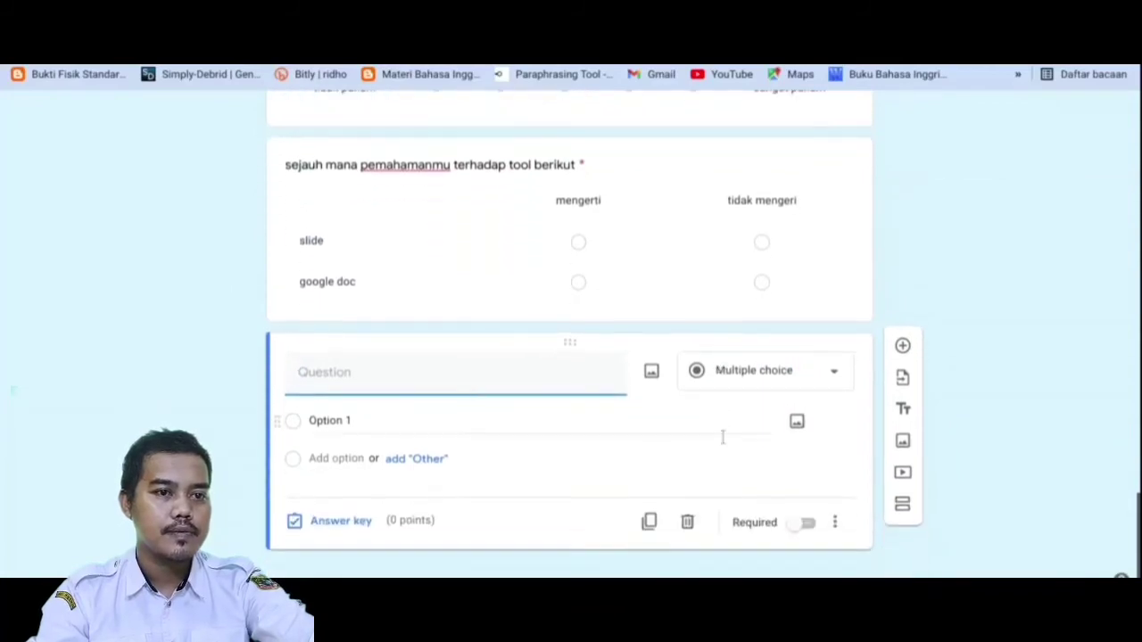
click(656, 225)
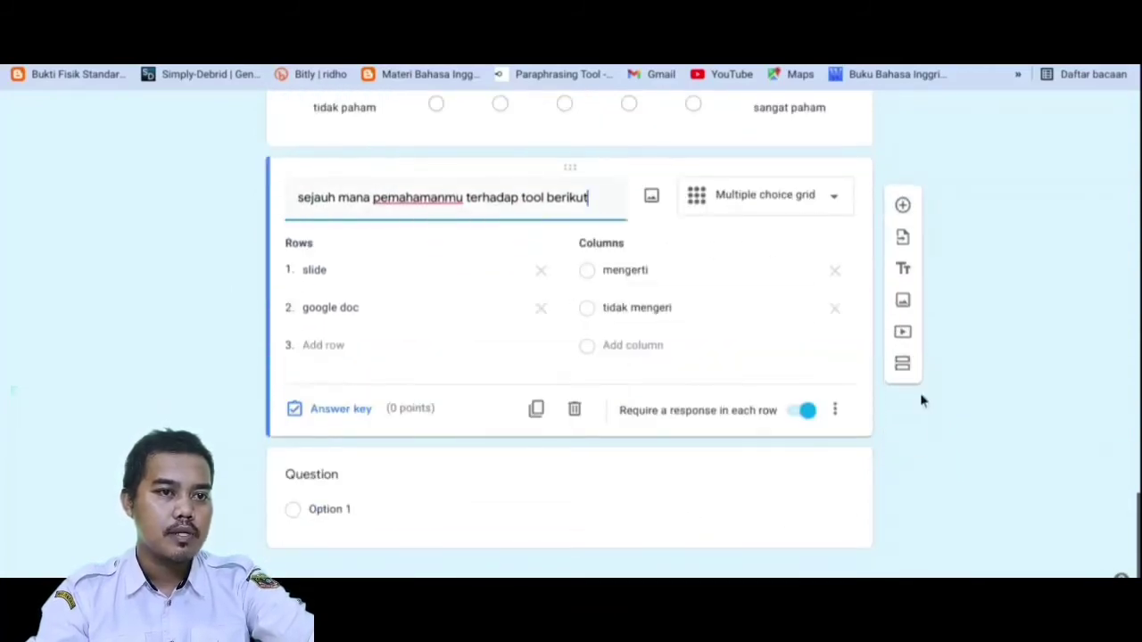
Set the type of the new question below the multiple choice grid to Checkbox grid
click(823, 508)
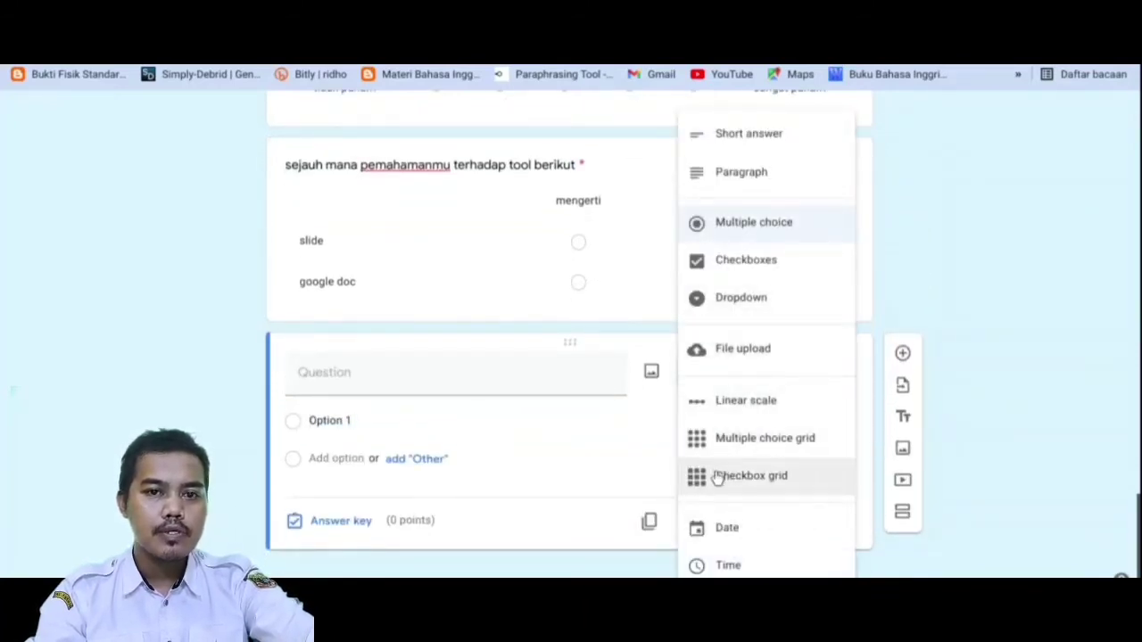
click(783, 484)
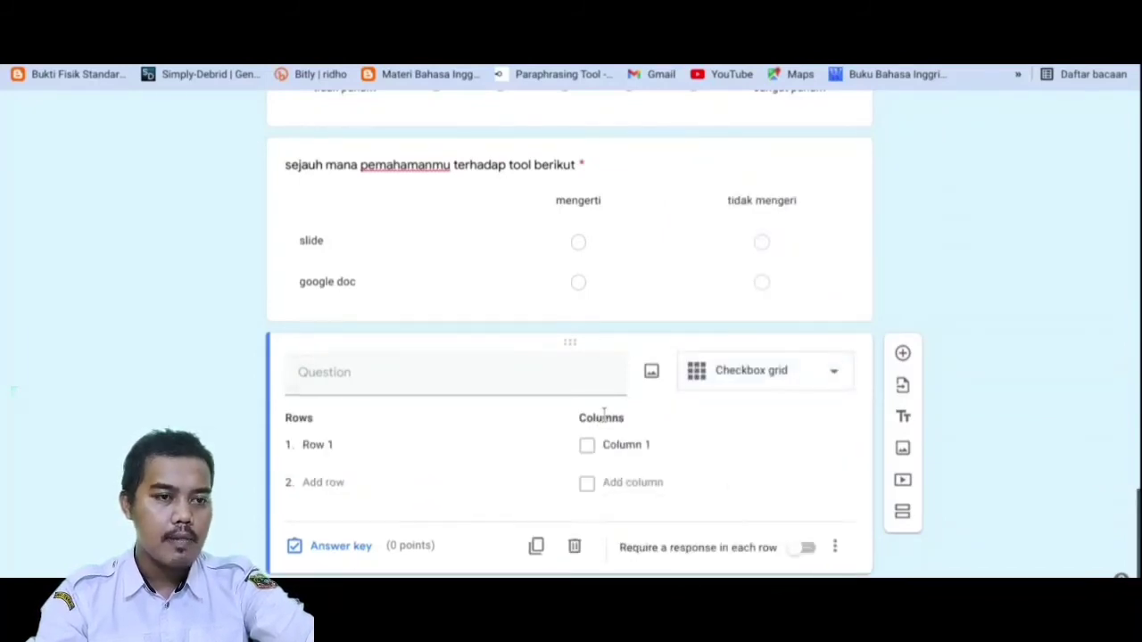
click(695, 308)
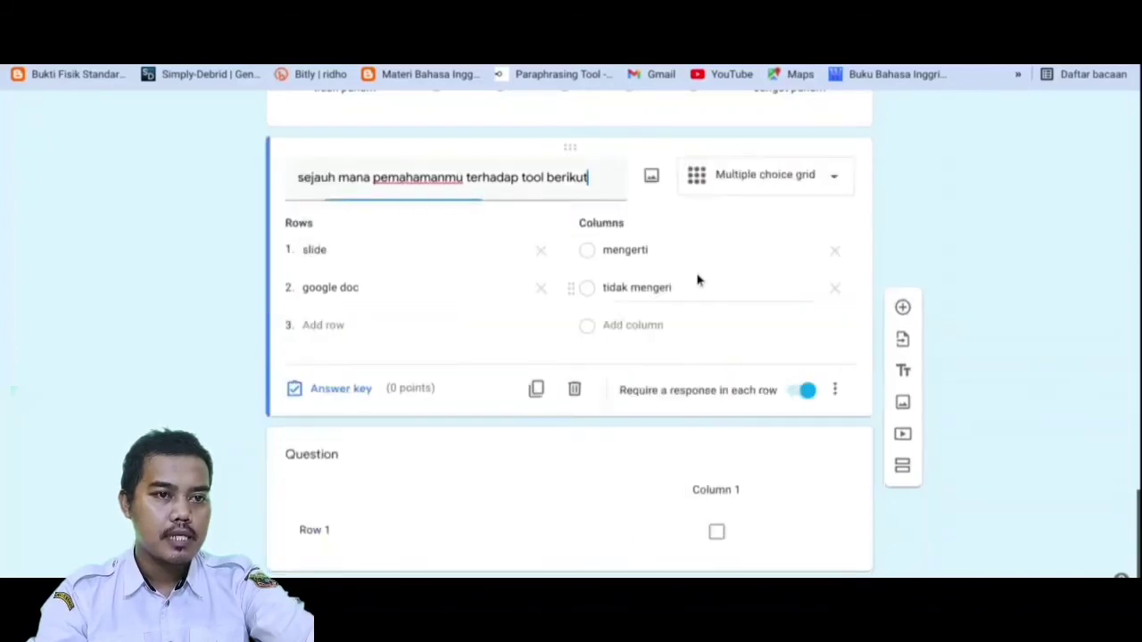
click(785, 513)
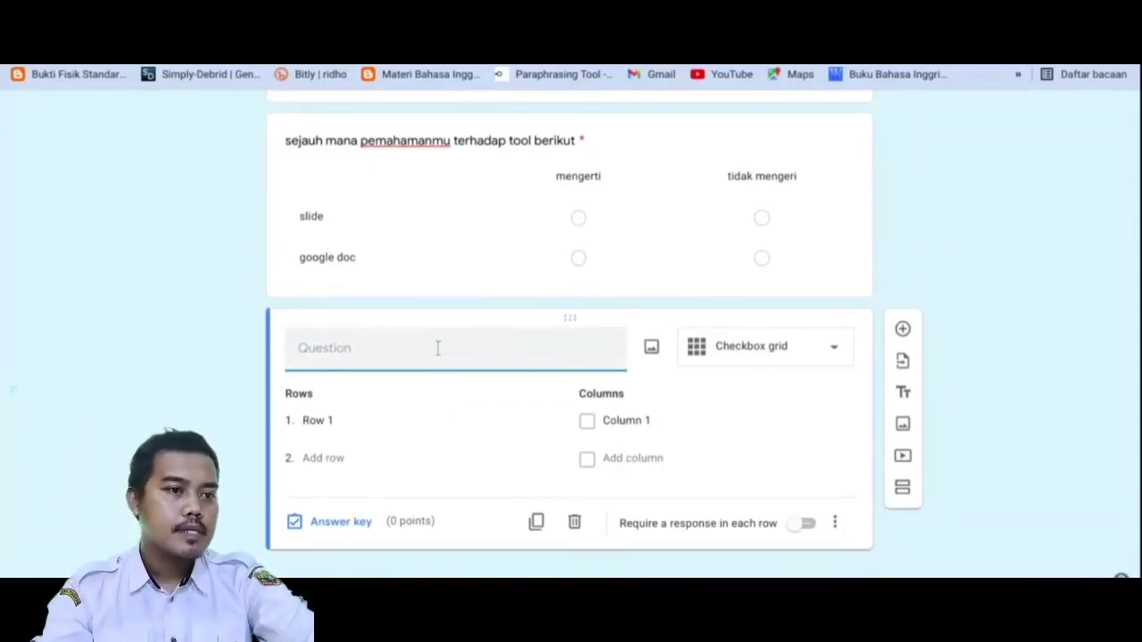
Title the checkbox grid question "yang mana kamu sudah mengerti"
click(441, 421)
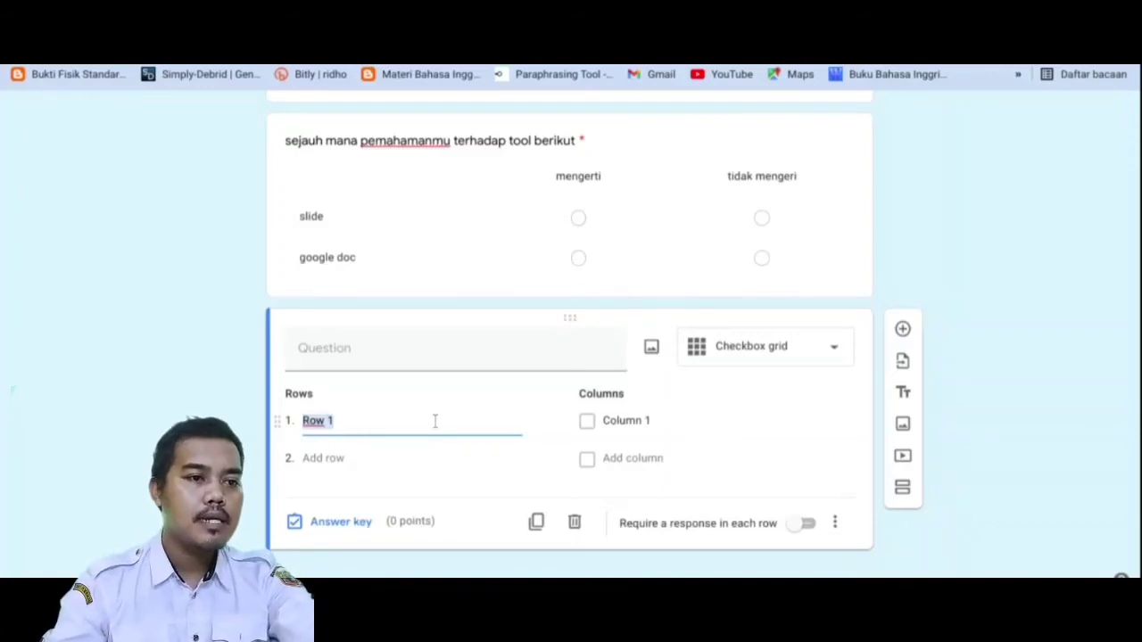
click(378, 351)
text(yang)
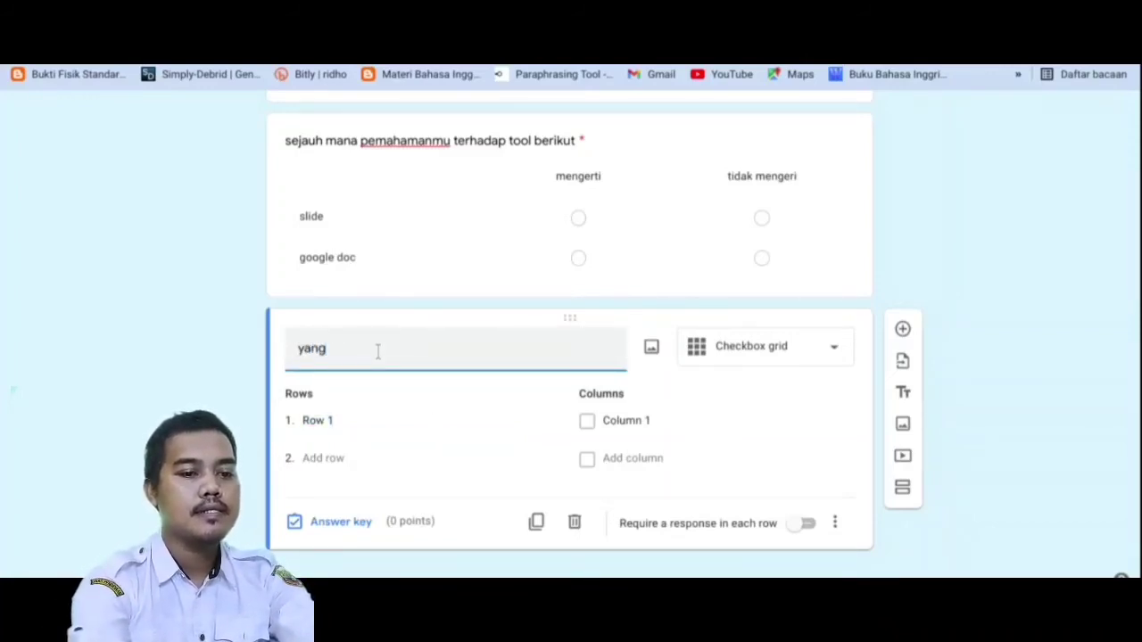
text( mana)
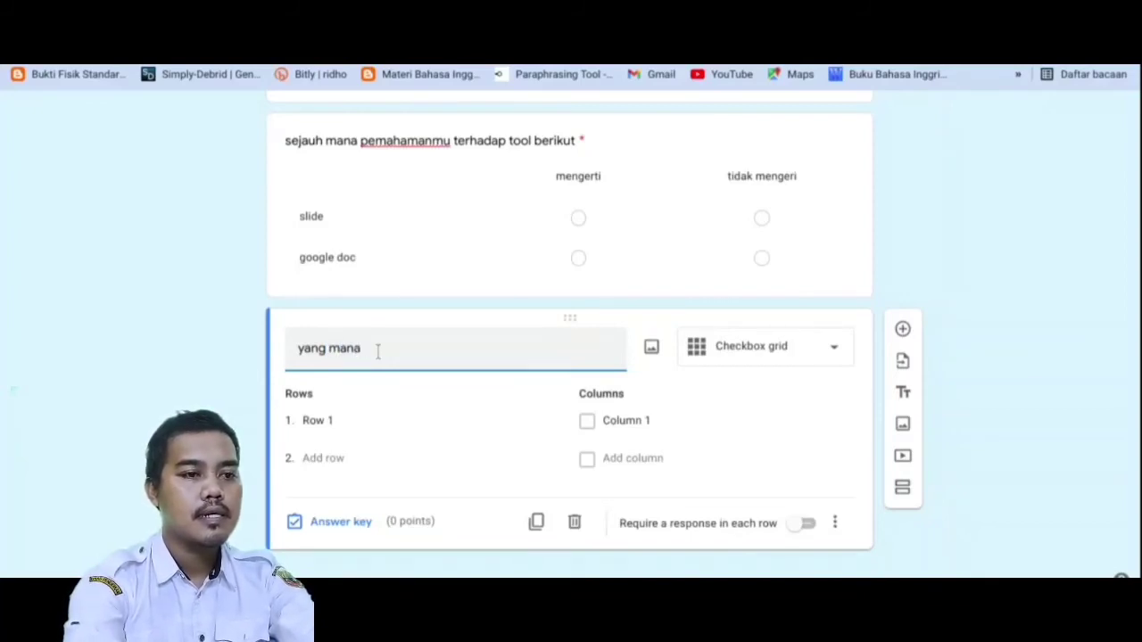
text( kamu)
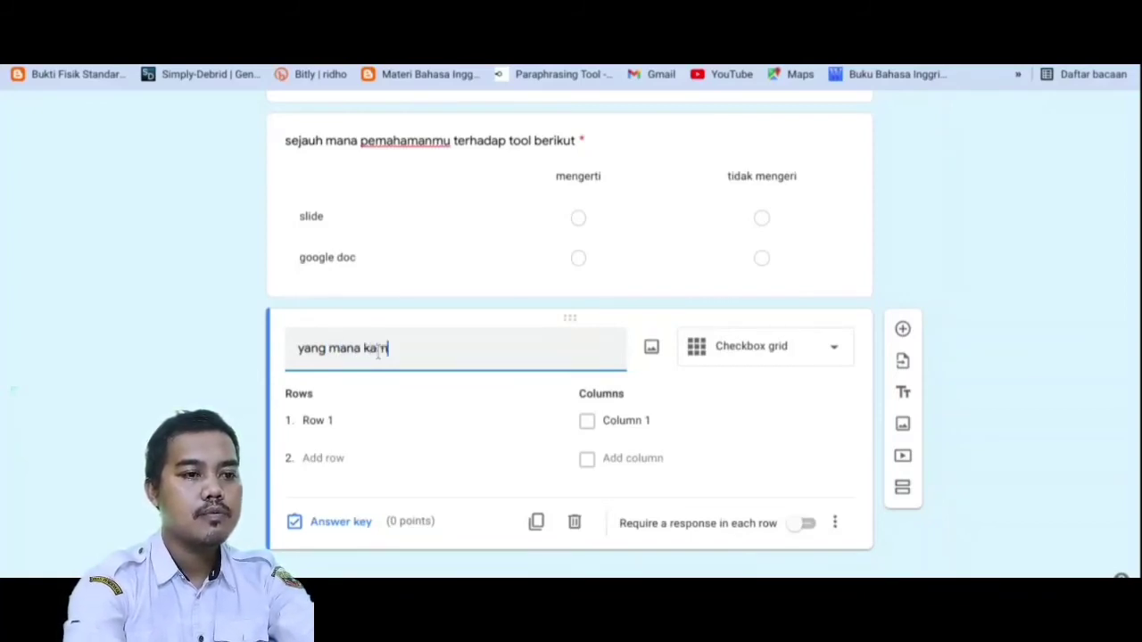
text( sudah)
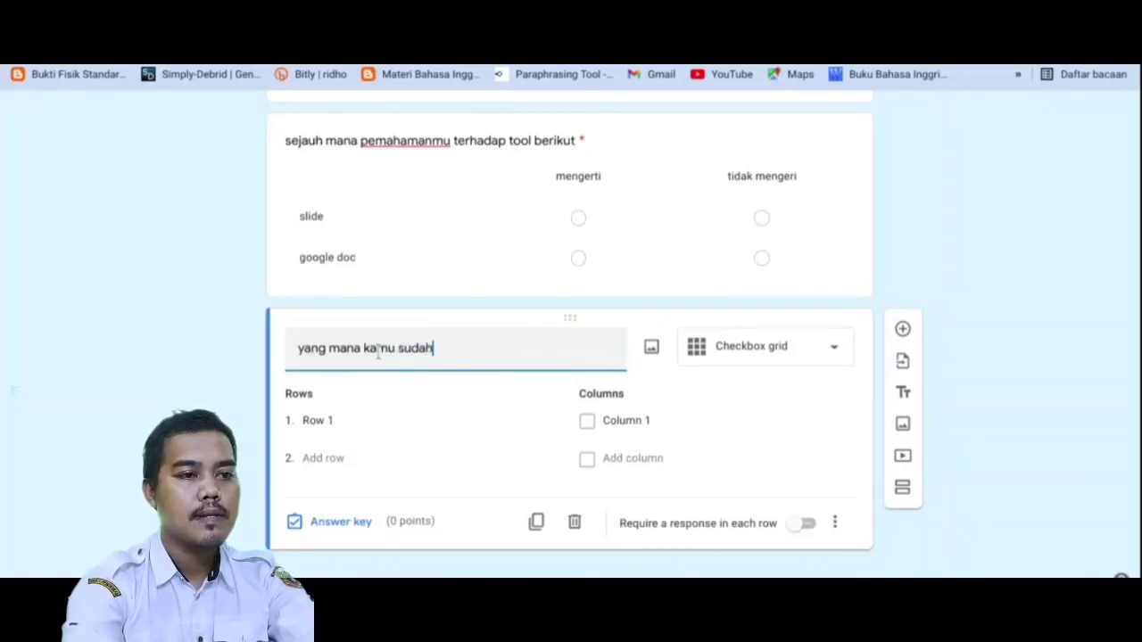
text( mengerti)
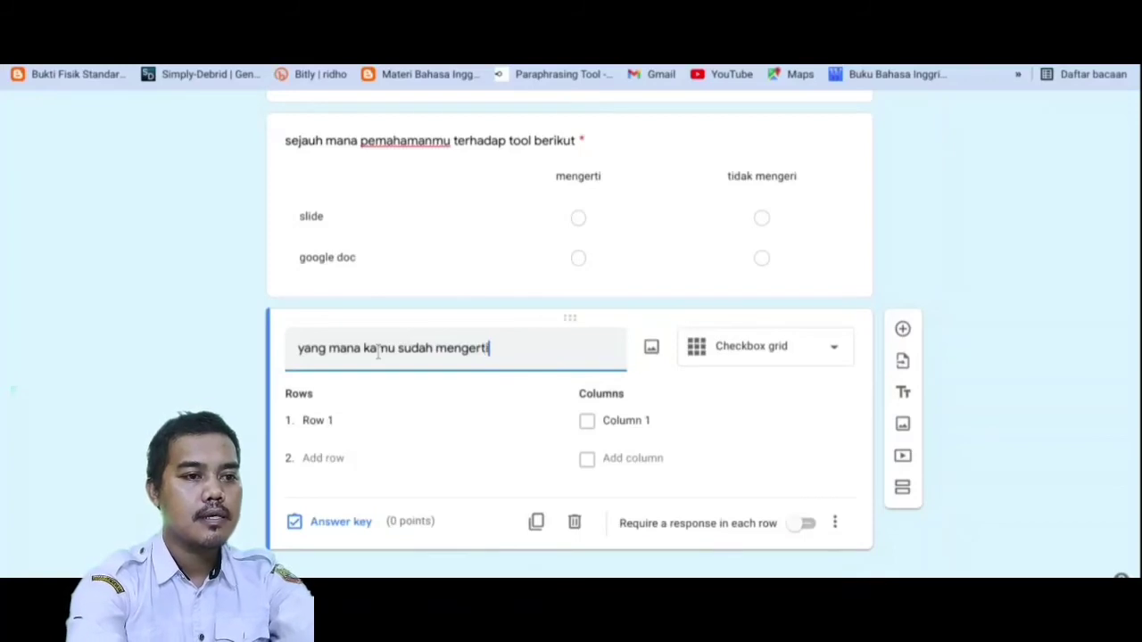
Name the checkbox grid's first row "drive" and add a second row named "form"
click(376, 425)
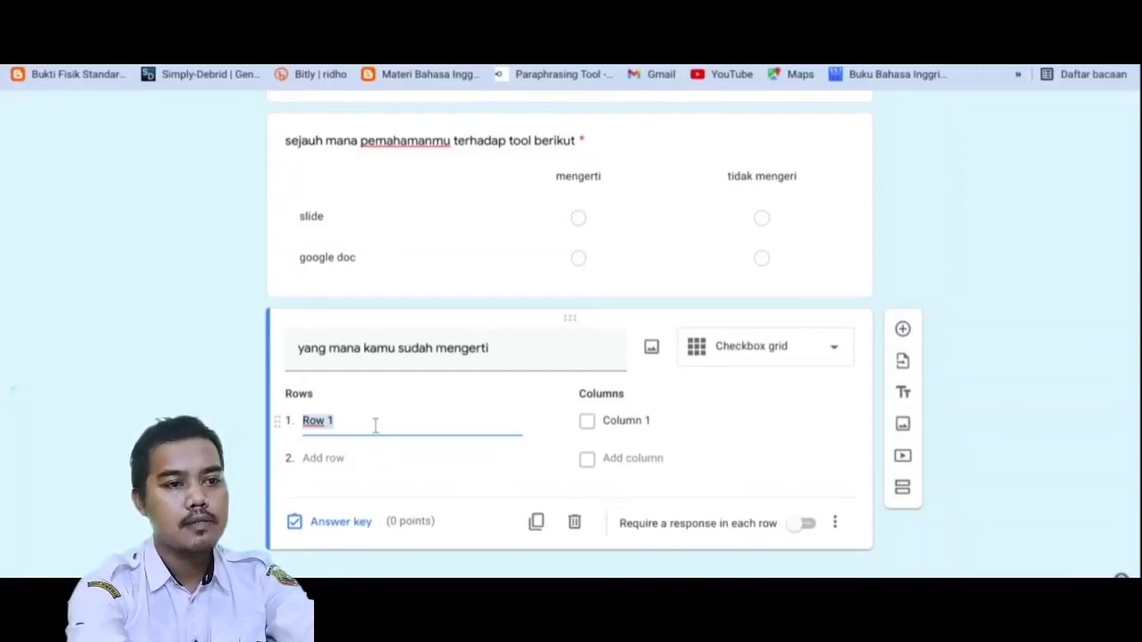
text(drive)
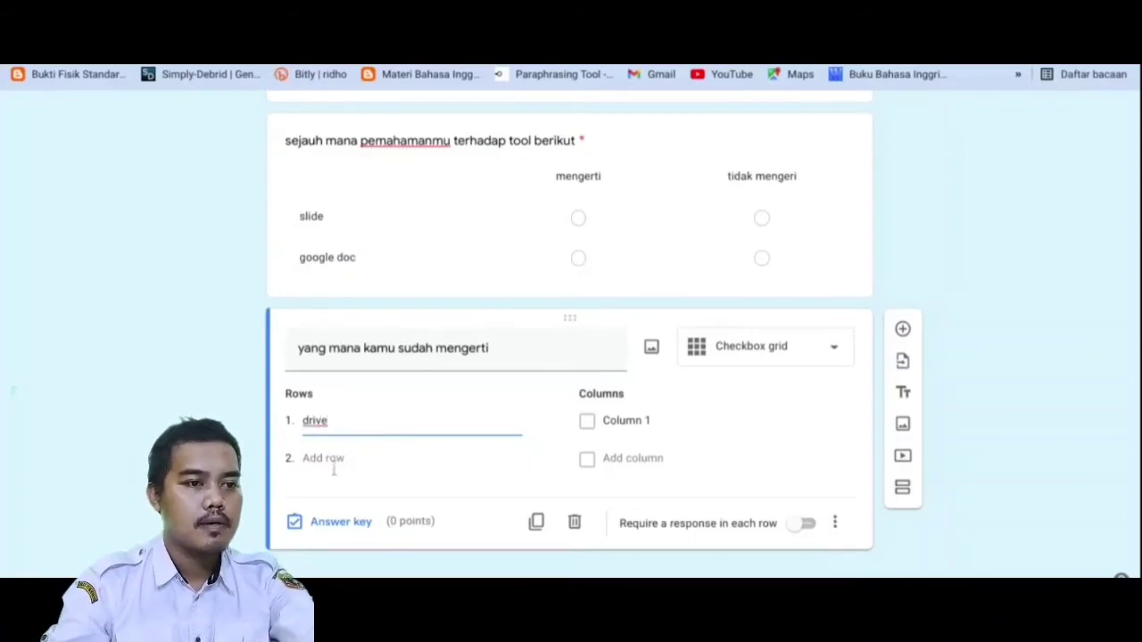
click(331, 459)
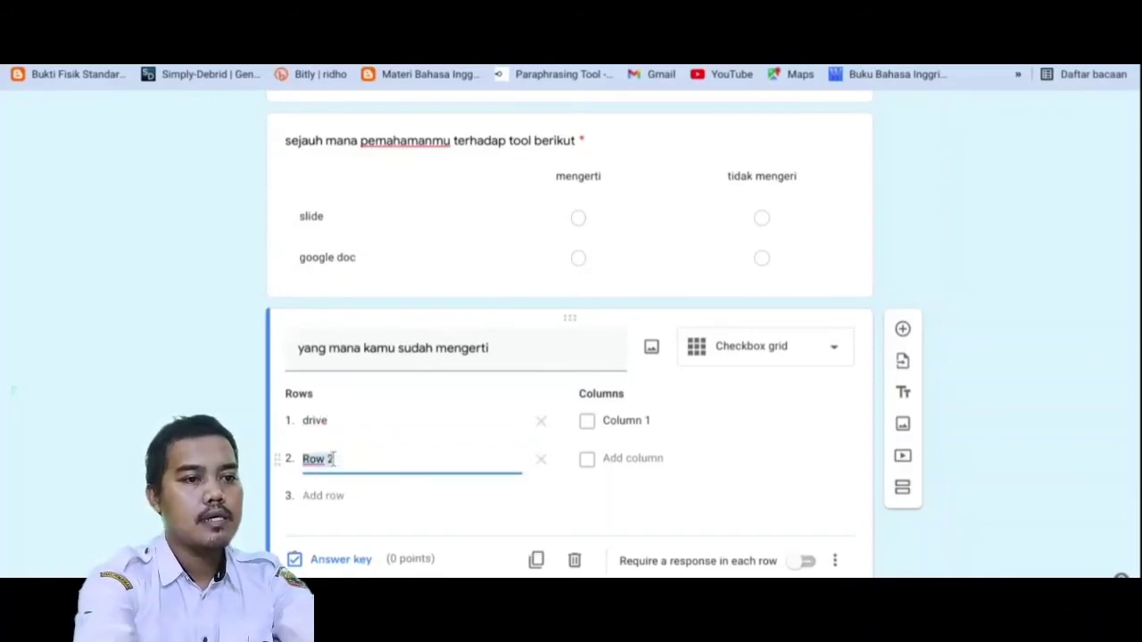
text(g)
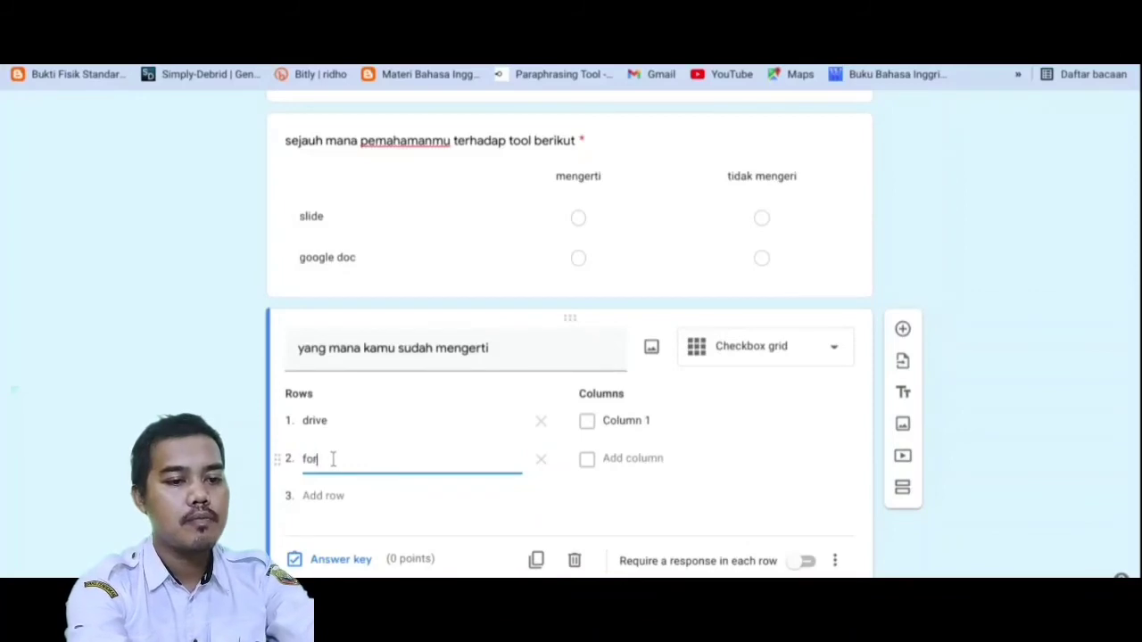
Name the checkbox grid's first column "mengirim file/membagiakan"
click(627, 422)
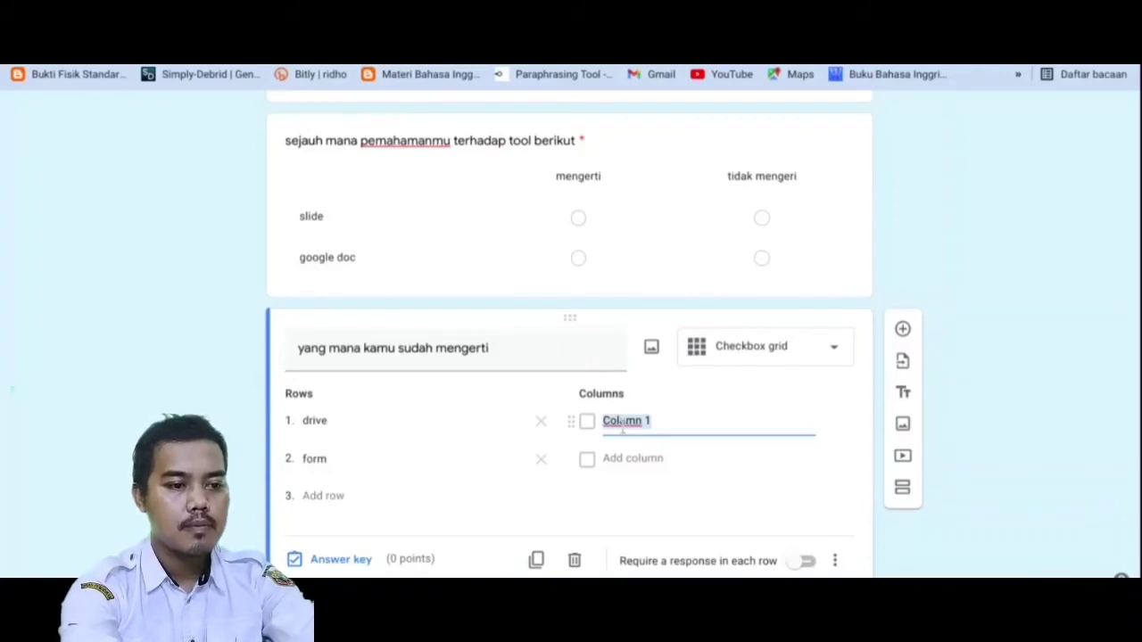
text(meng)
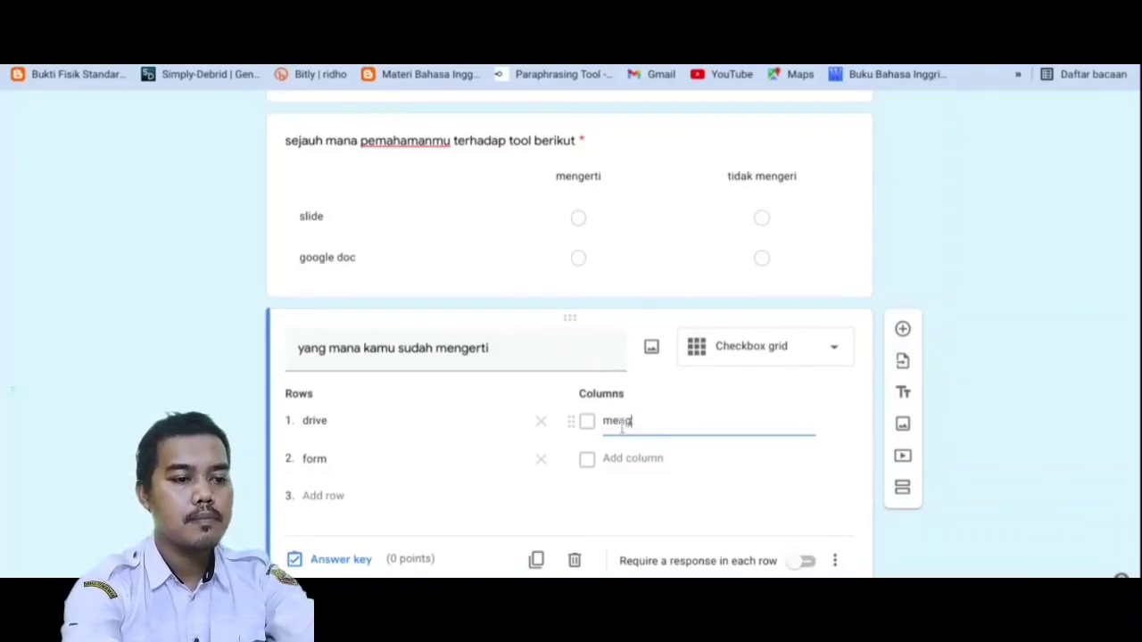
text(er)
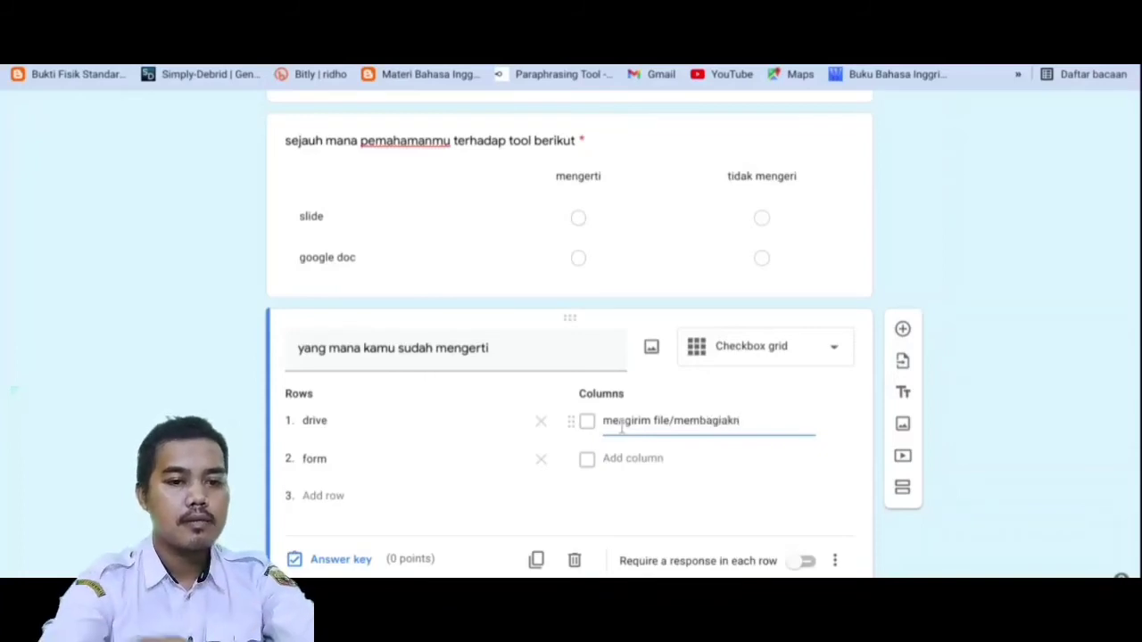
key(BackSpace)
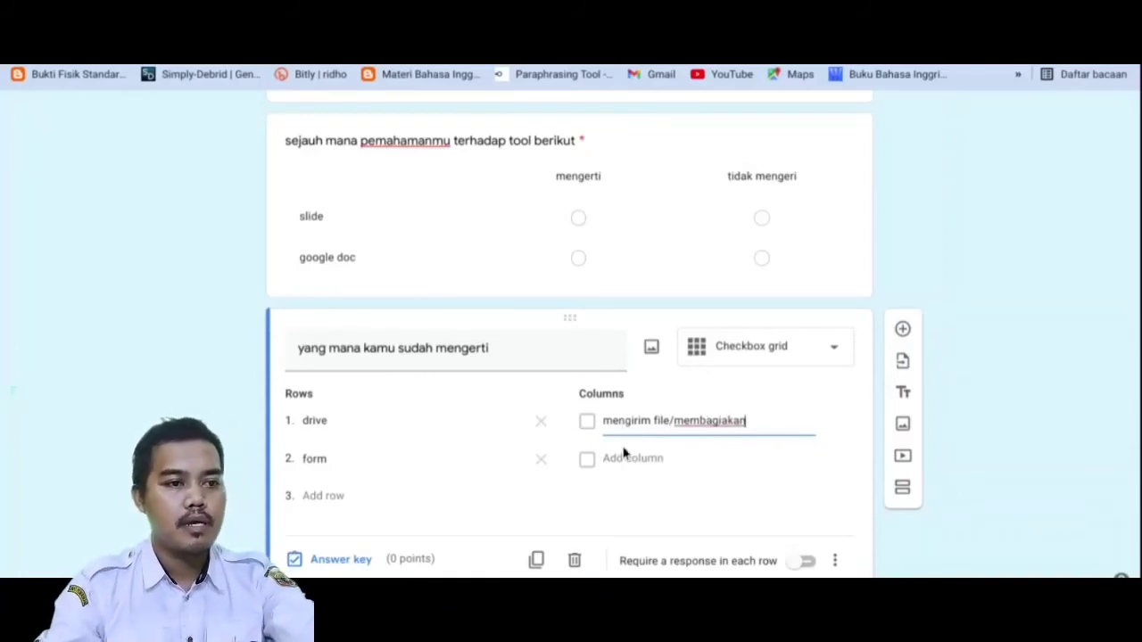
Add two more columns to the checkbox grid, named "download file" and "upload file"
click(640, 460)
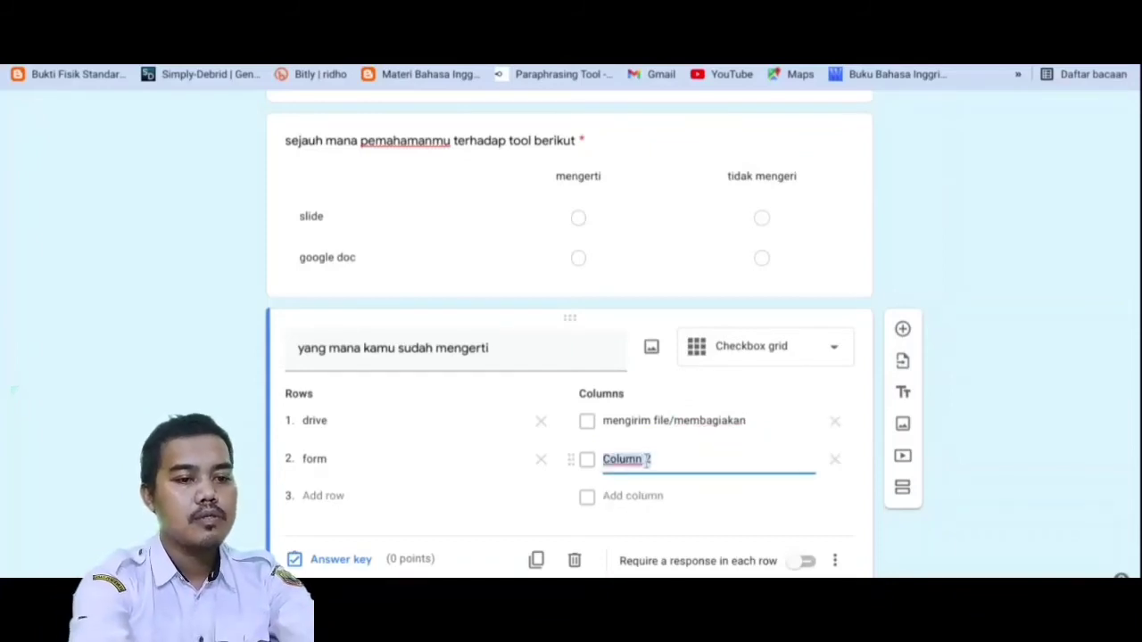
text(download file)
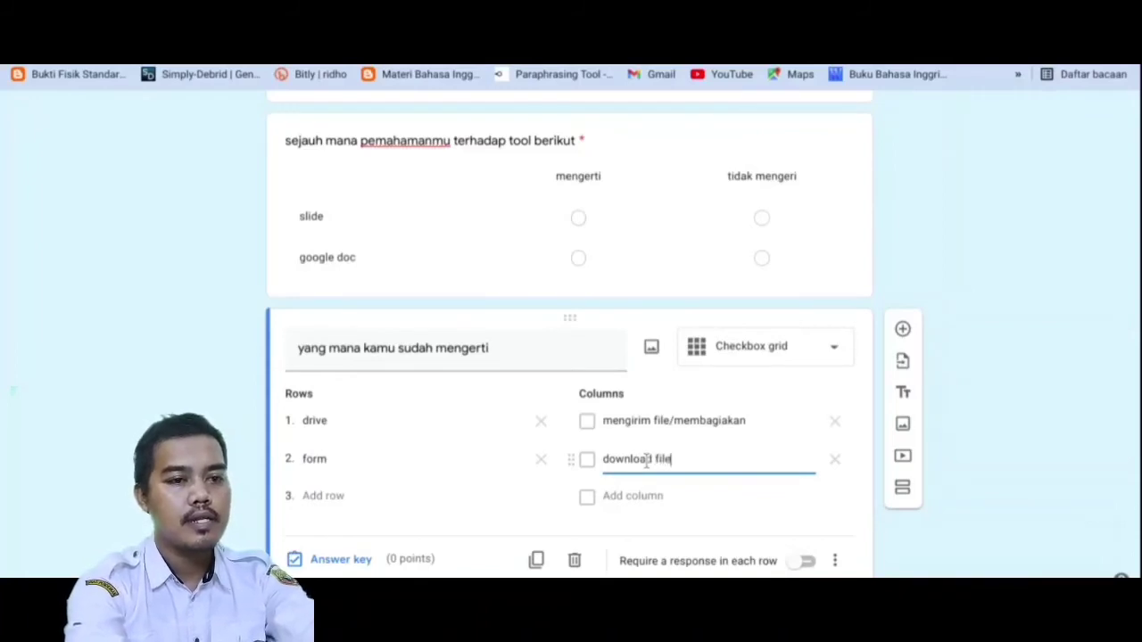
click(638, 496)
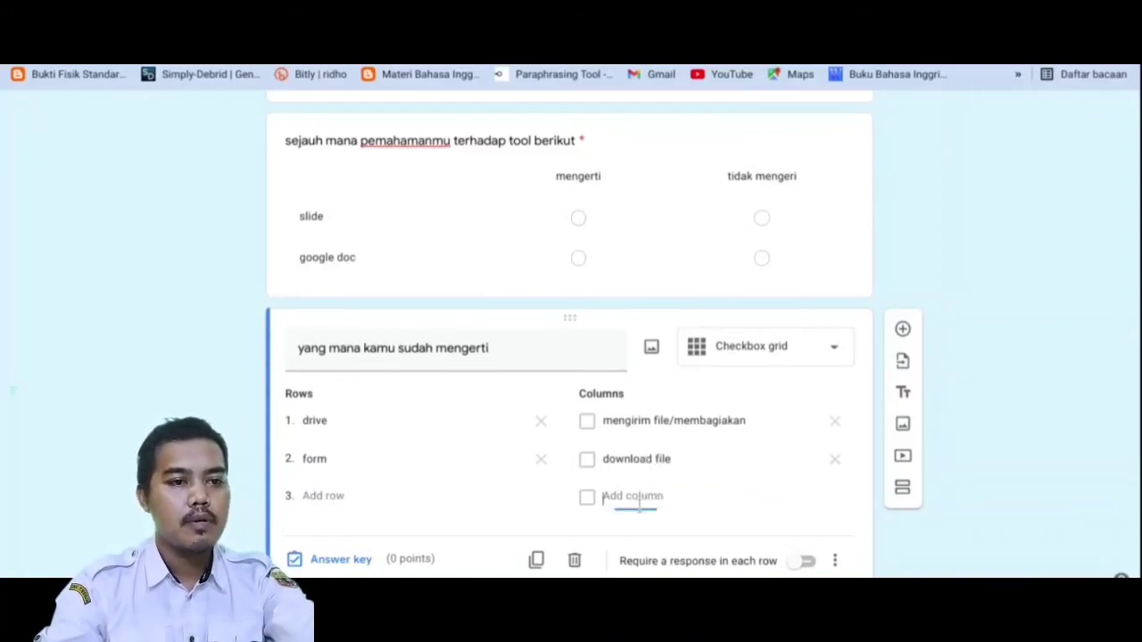
text(upload file)
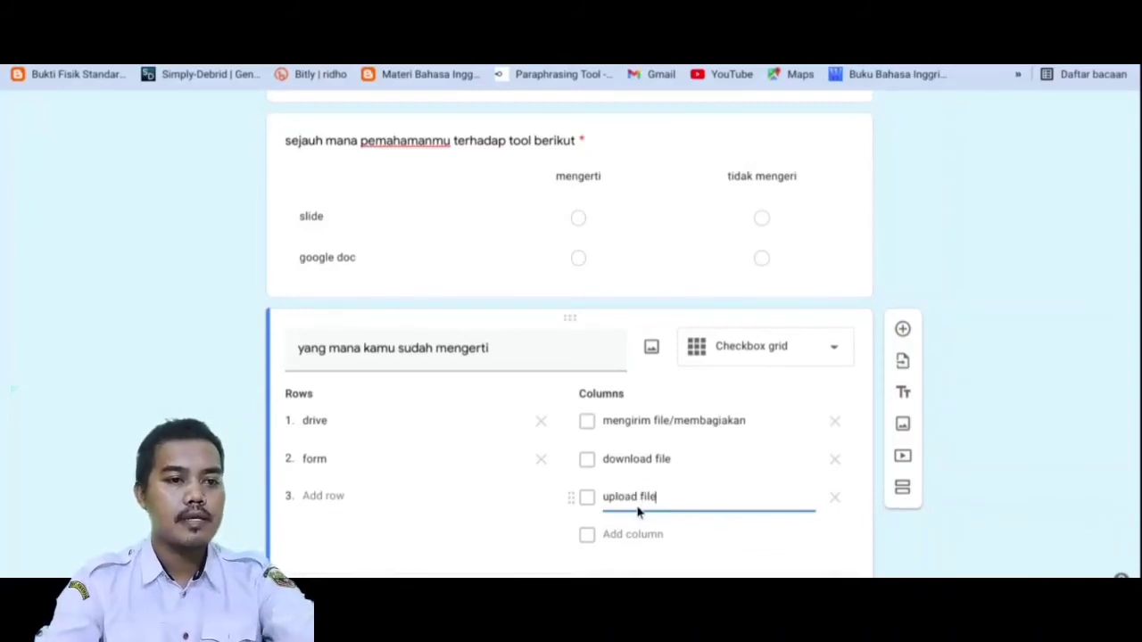
click(446, 548)
scroll(521, 518, down, 1)
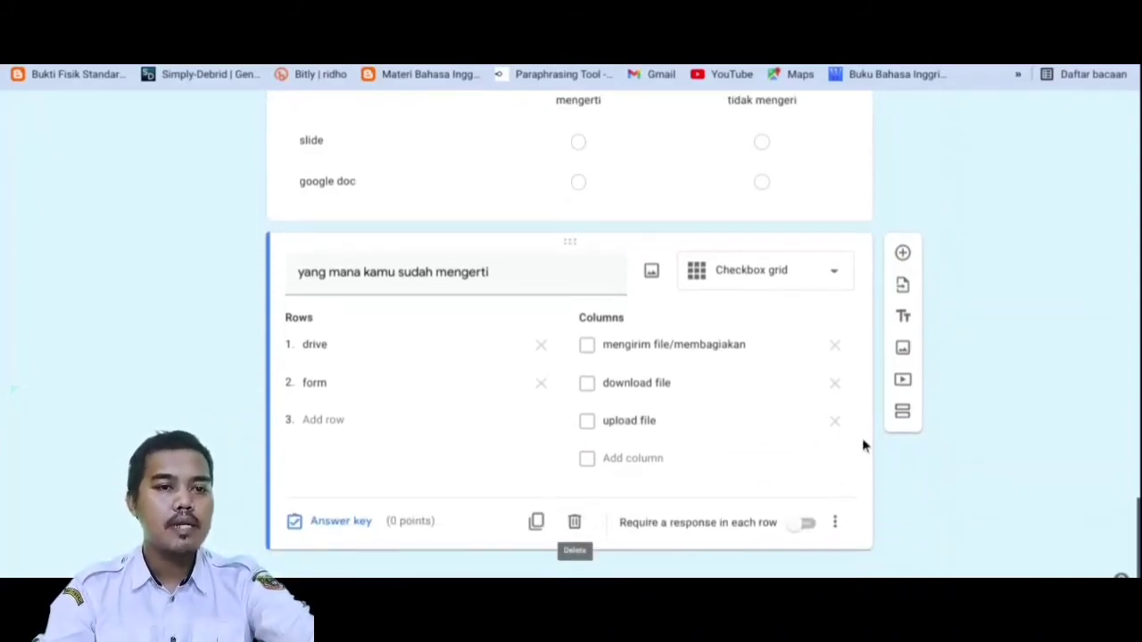
Add a blank question below the checkbox grid and compare the grid's display with its row and column setup
click(903, 254)
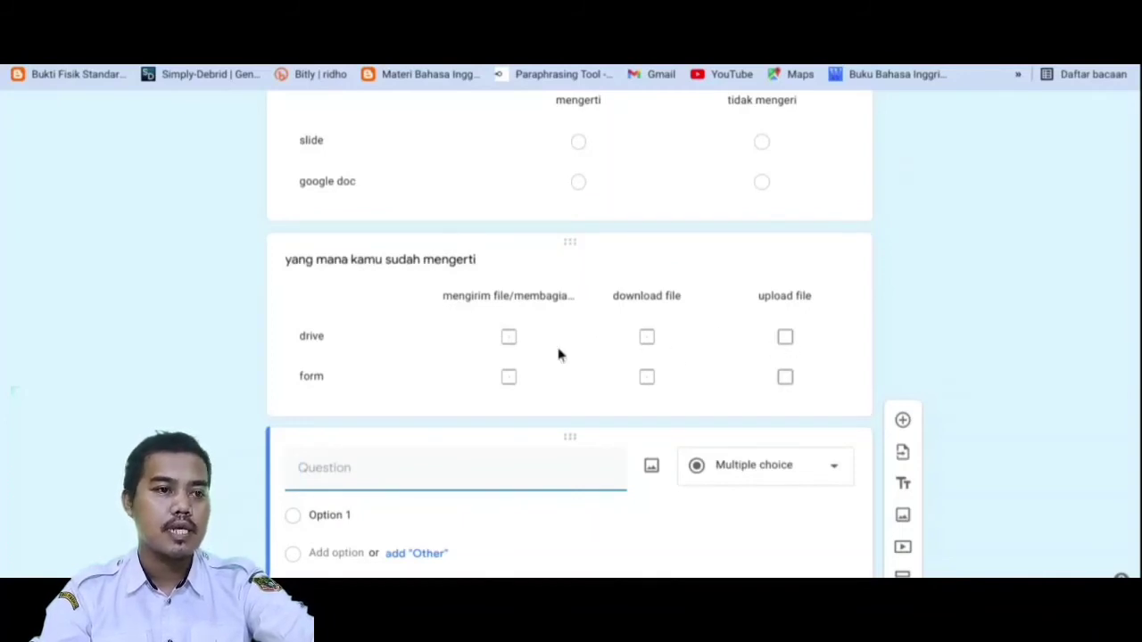
scroll(441, 295, up, 1)
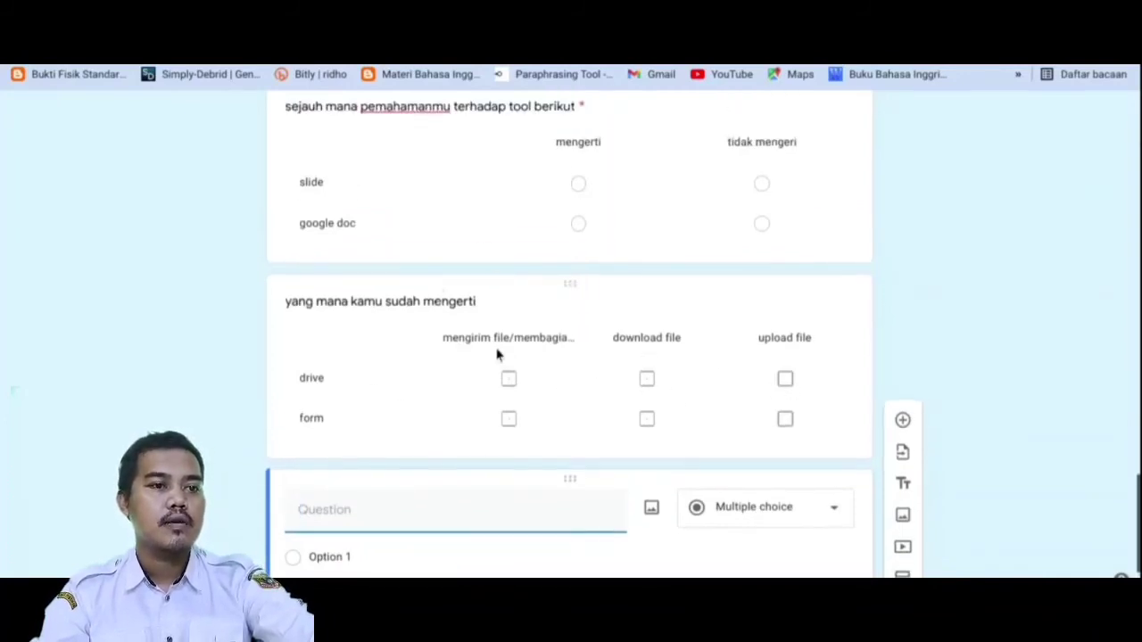
scroll(570, 227, up, 1)
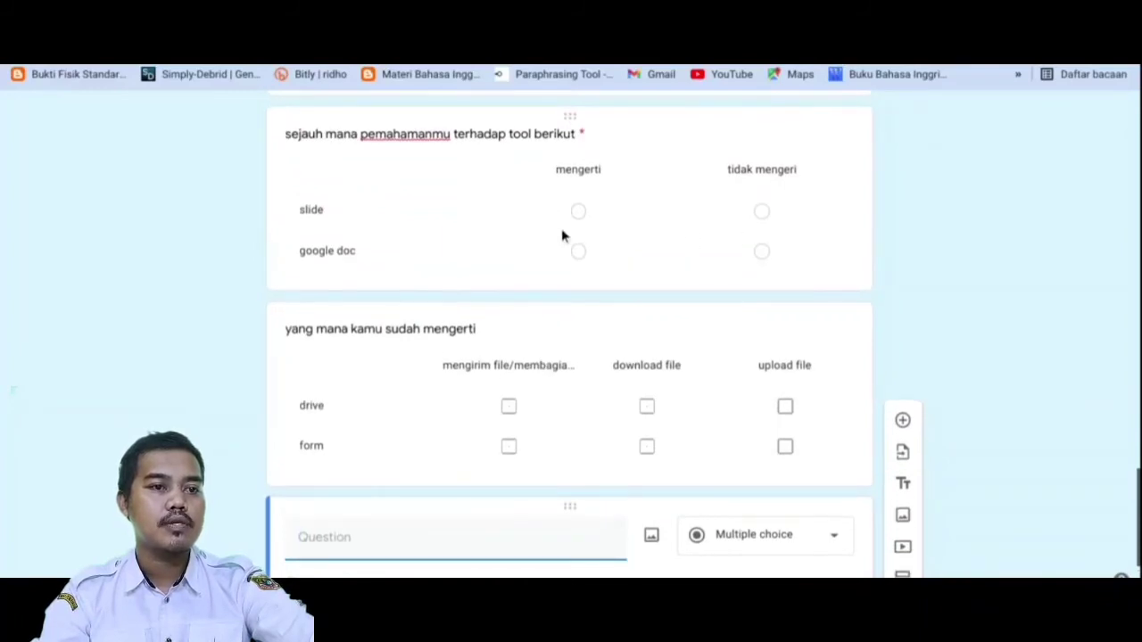
click(423, 390)
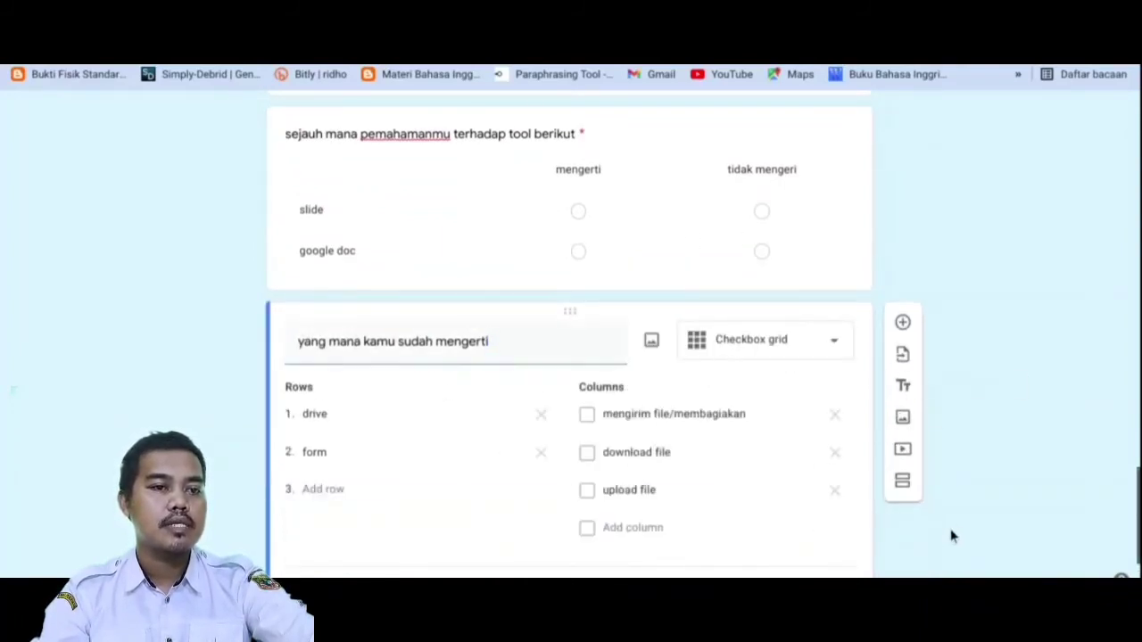
scroll(825, 535, down, 2)
click(824, 550)
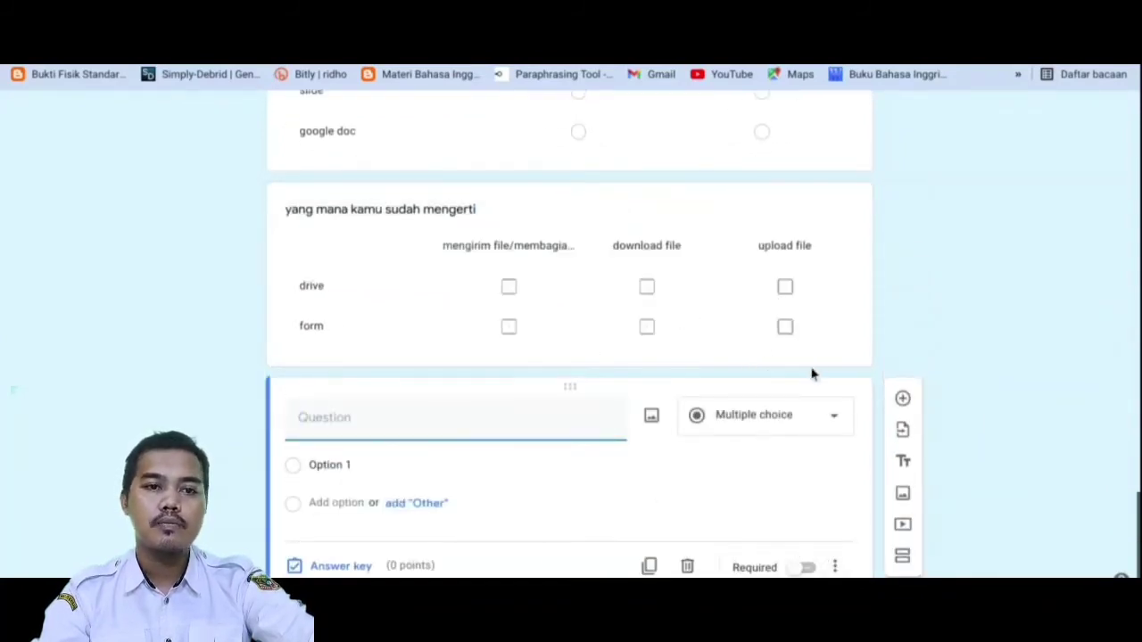
scroll(667, 375, down, 1)
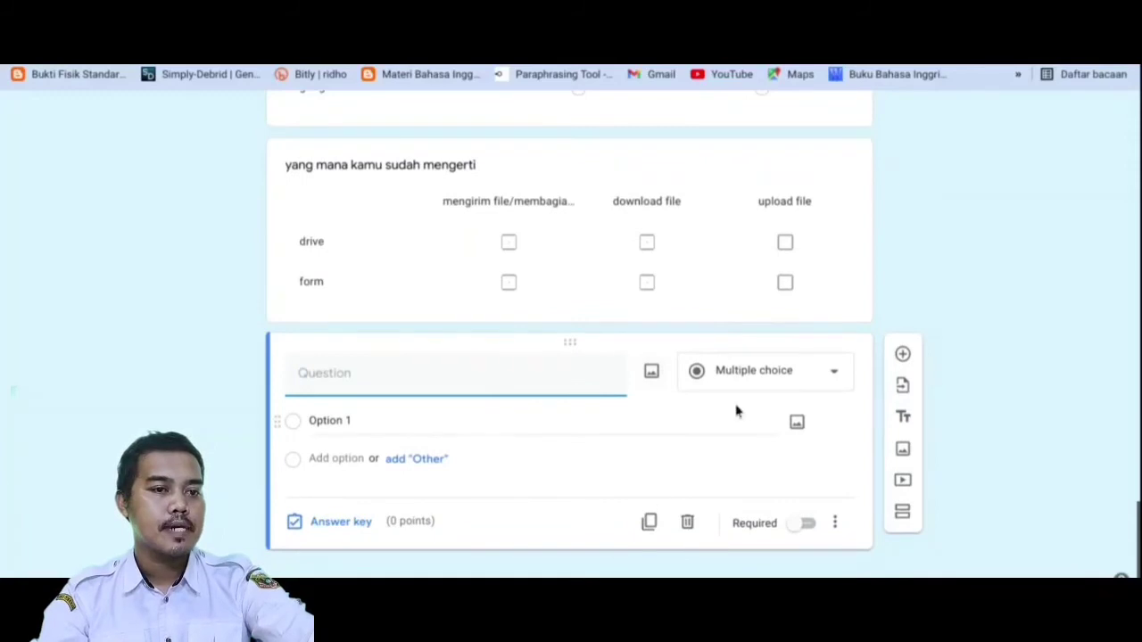
click(903, 356)
click(669, 411)
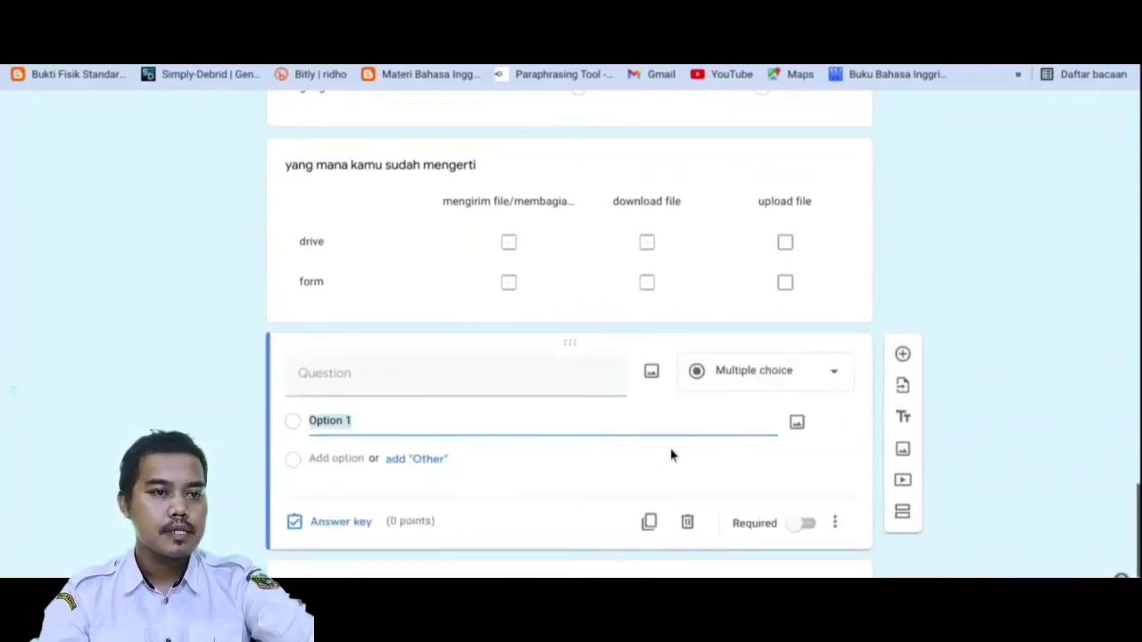
click(688, 520)
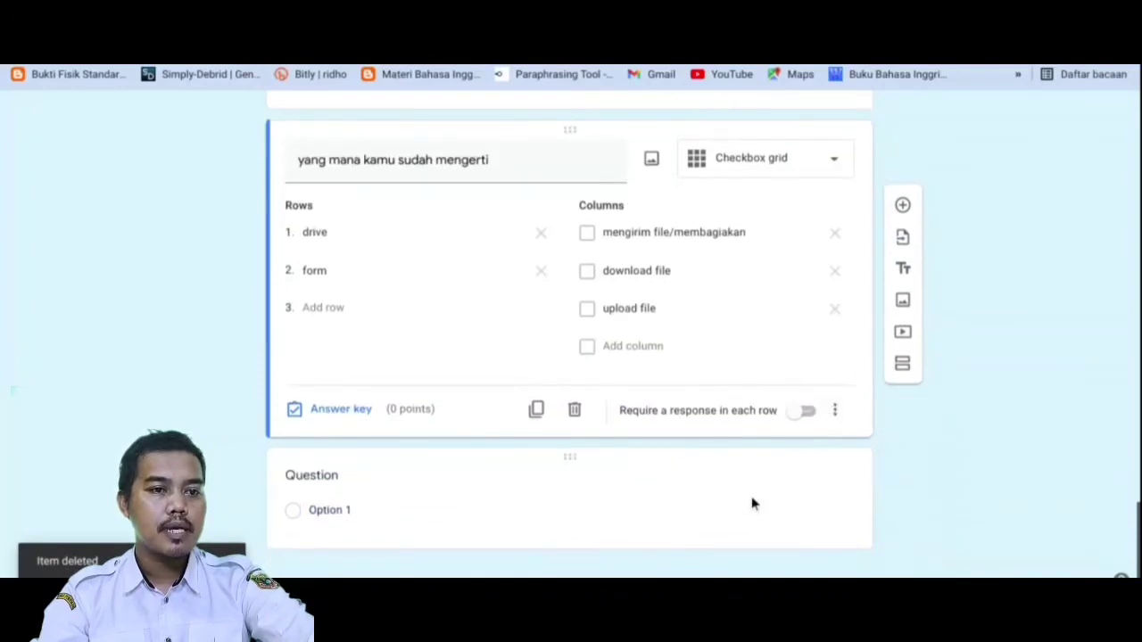
click(794, 469)
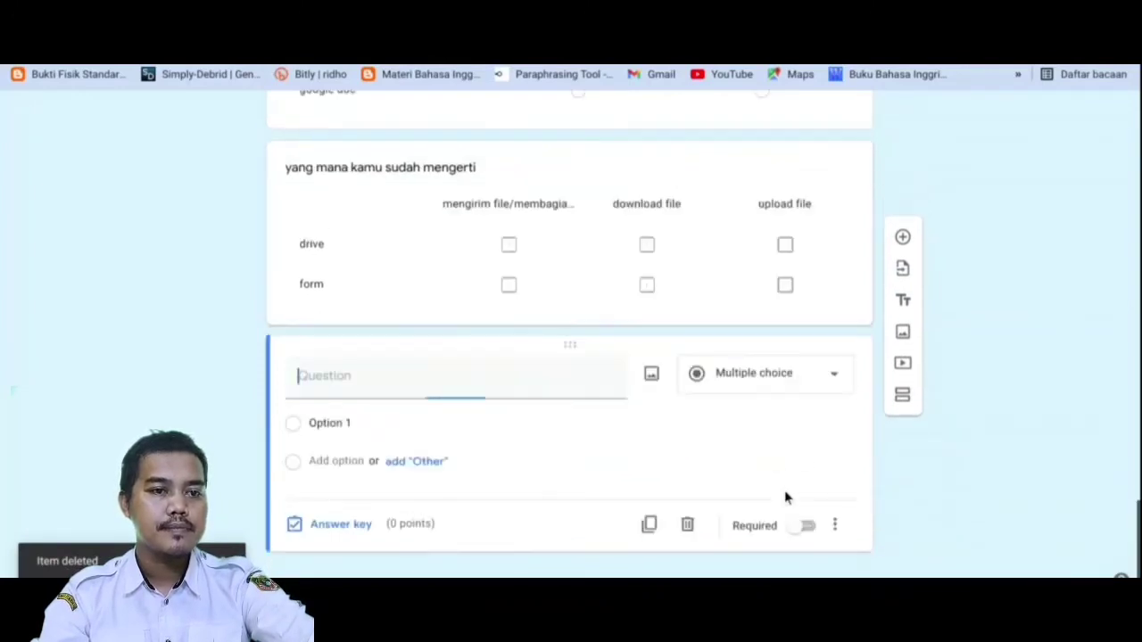
click(830, 383)
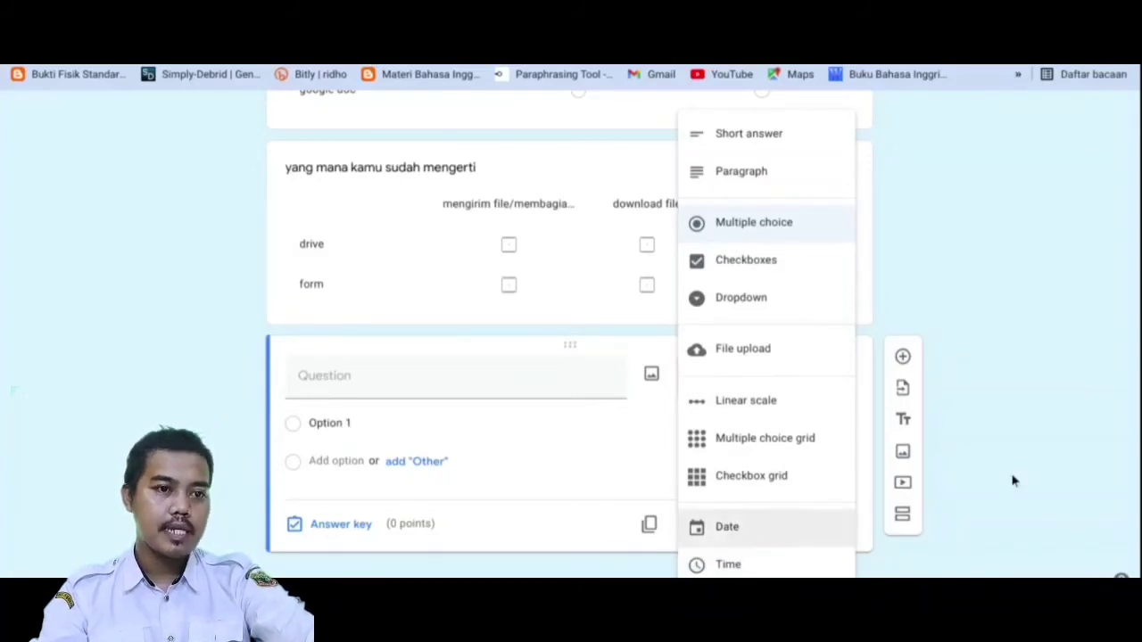
click(992, 415)
Add a new question after the "Nomer WA" question at the end of section 1
scroll(990, 406, up, 10)
scroll(977, 383, up, 8)
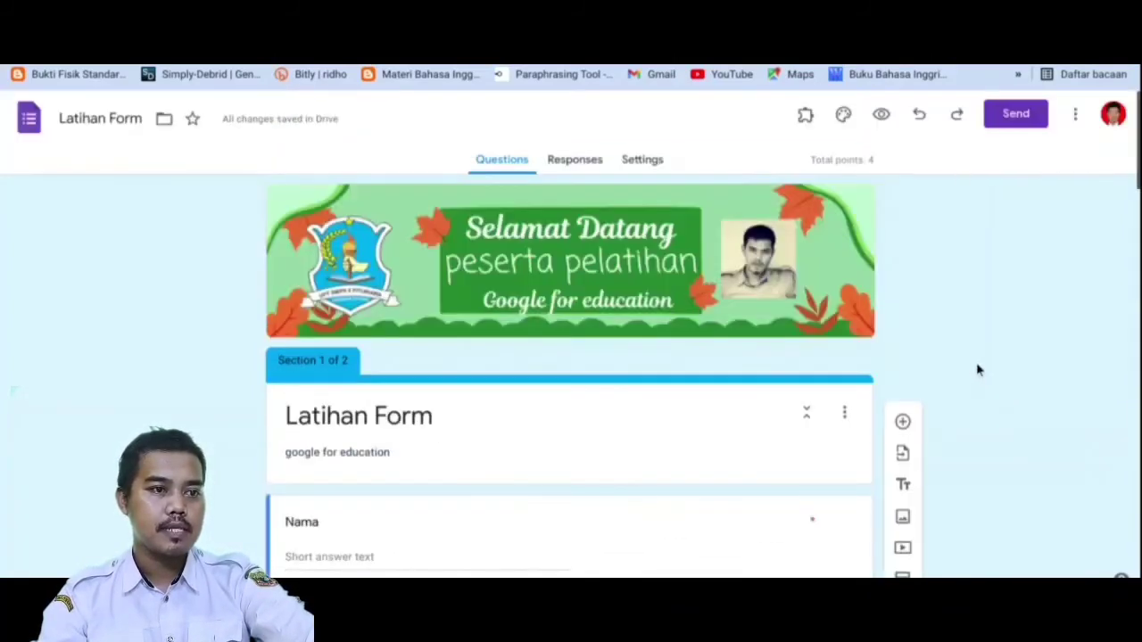
scroll(968, 464, down, 9)
scroll(963, 442, up, 1)
scroll(963, 441, up, 1)
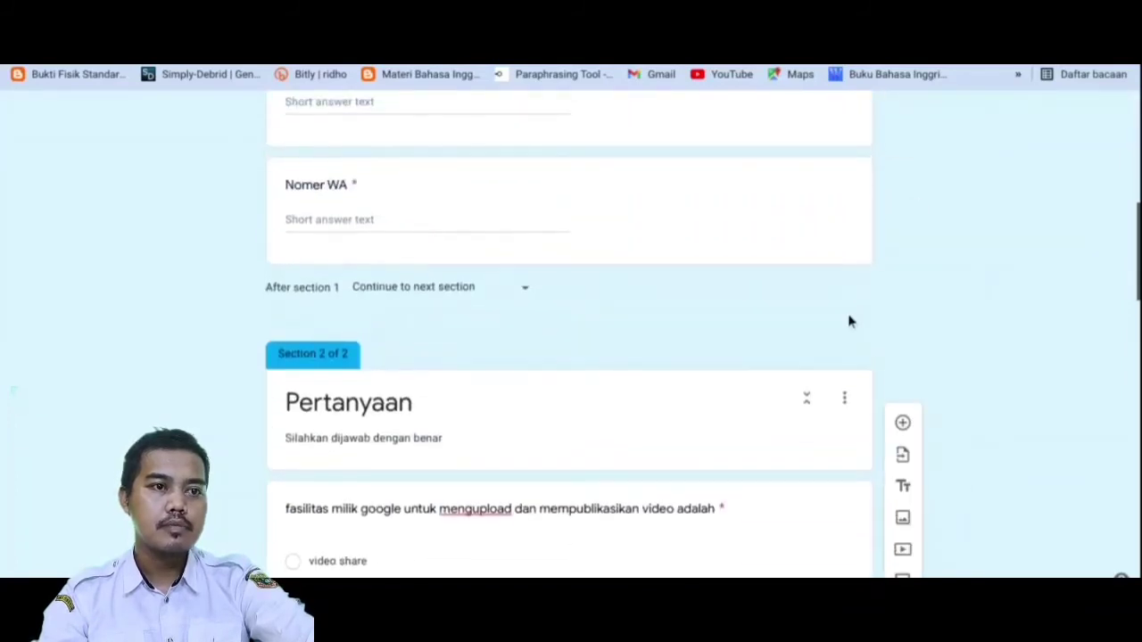
click(803, 223)
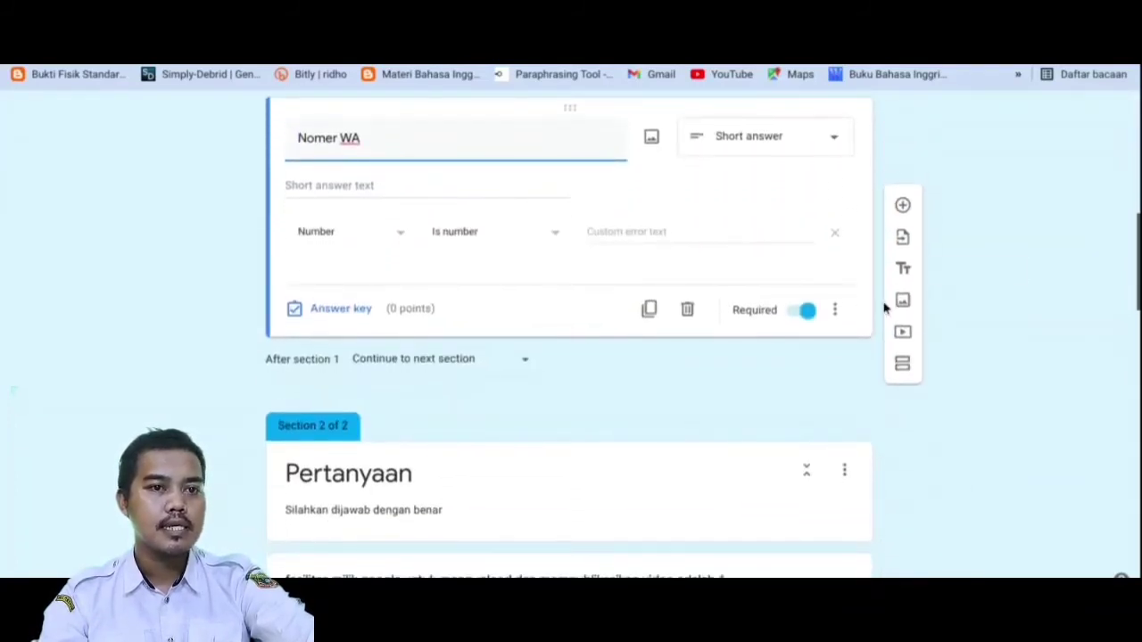
click(903, 206)
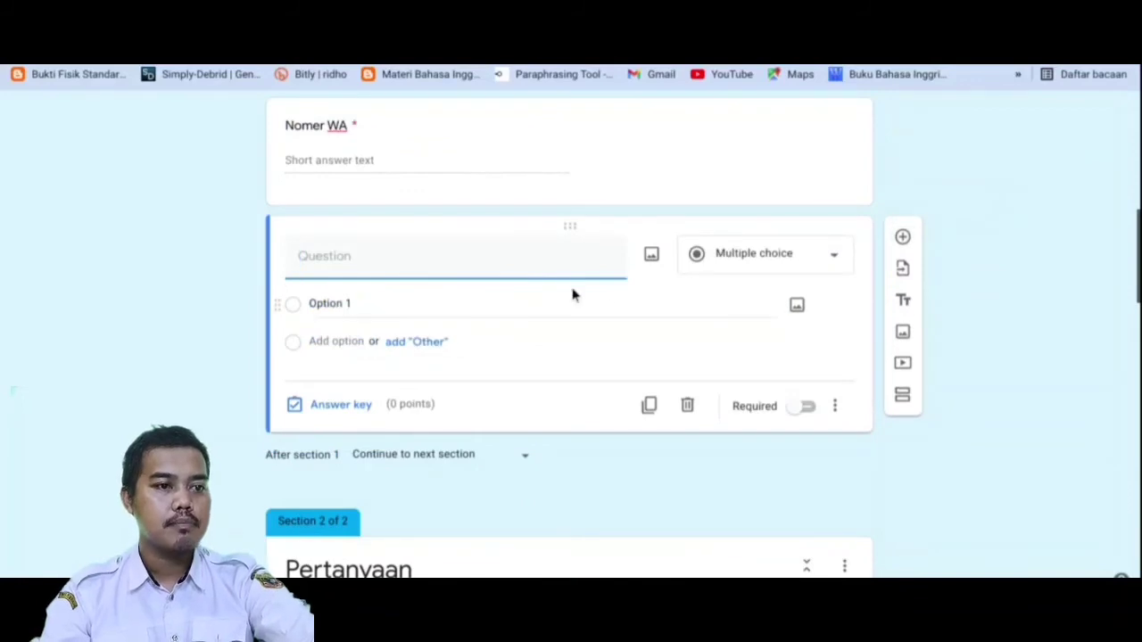
text(ta)
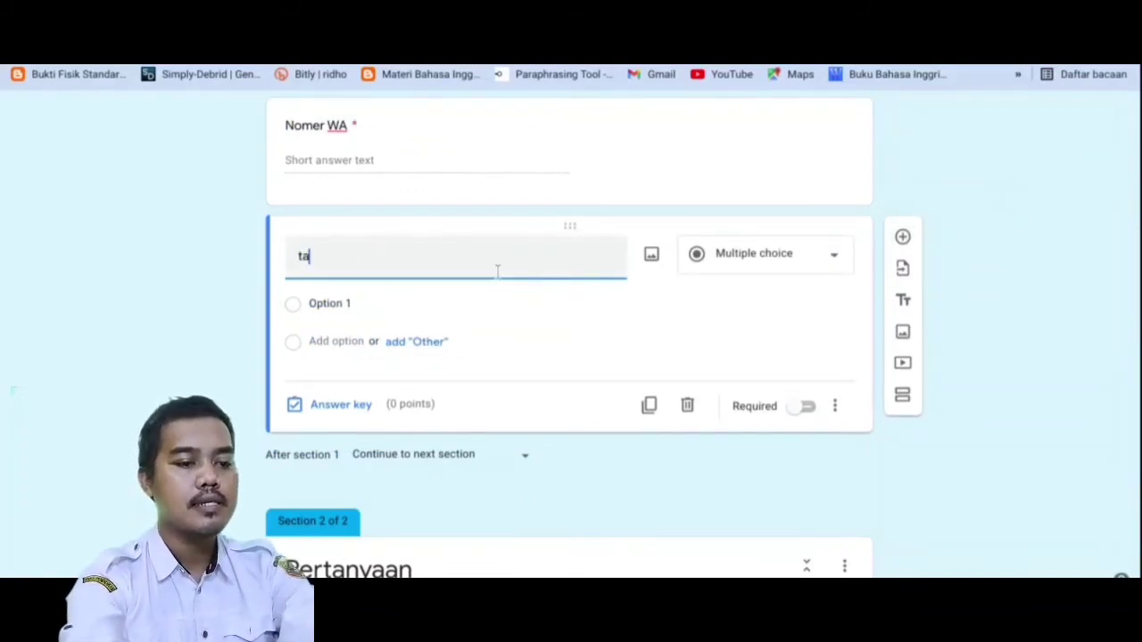
text(nggal k)
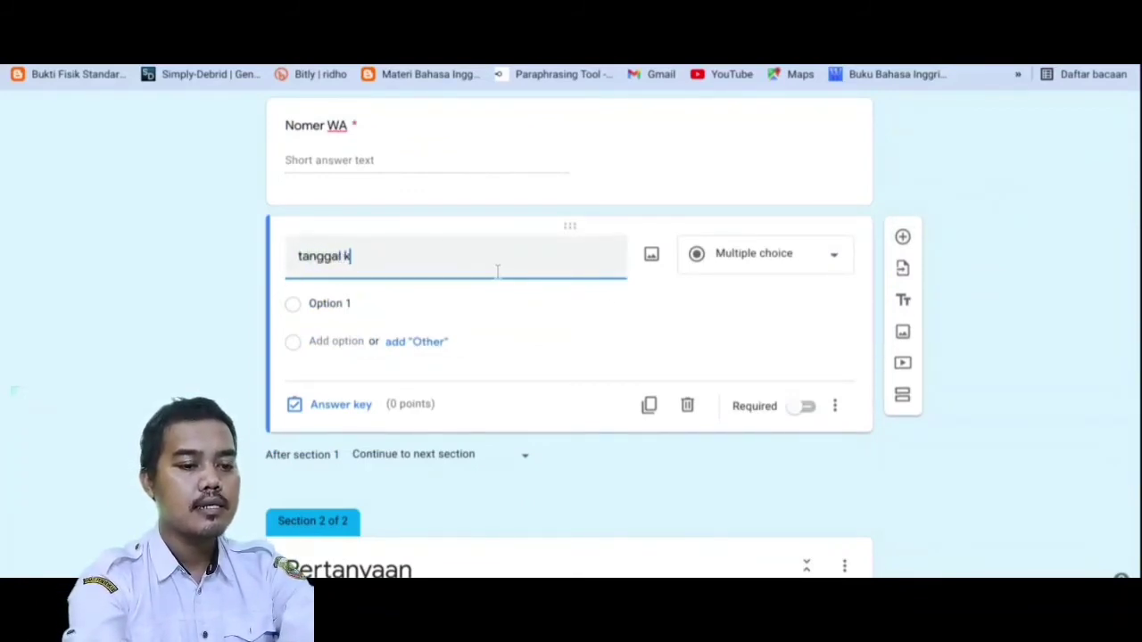
text(ag)
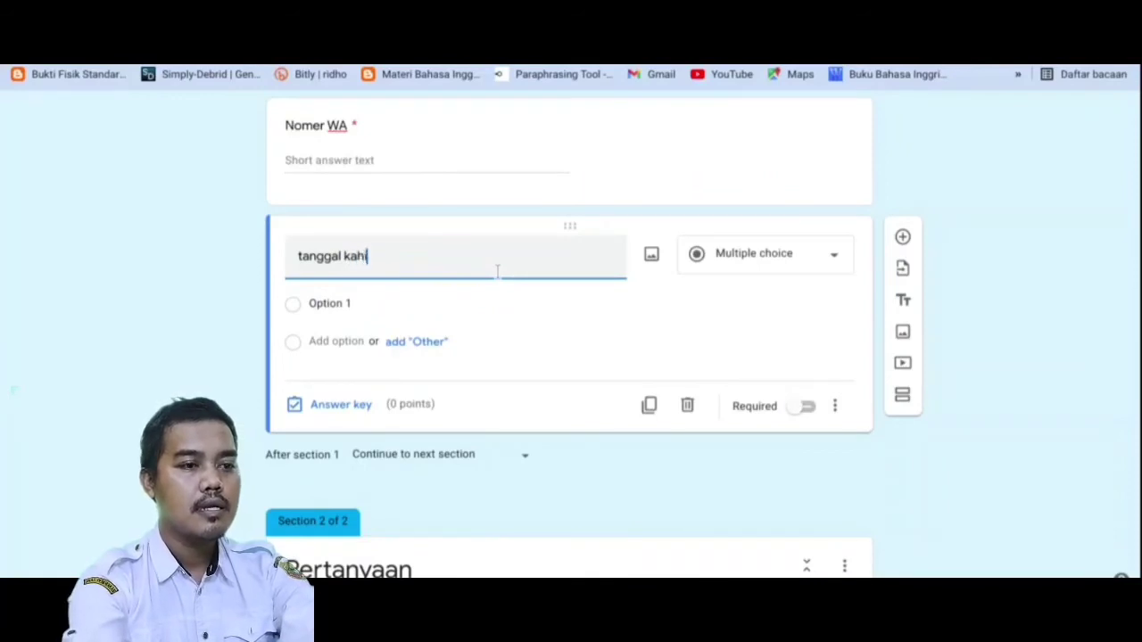
key(BackSpace)
key(BackSpace)
key(BackSpace)
key(BackSpace)
key(BackSpace)
key(BackSpace)
key(BackSpace)
key(BackSpace)
key(BackSpace)
key(BackSpace)
key(BackSpace)
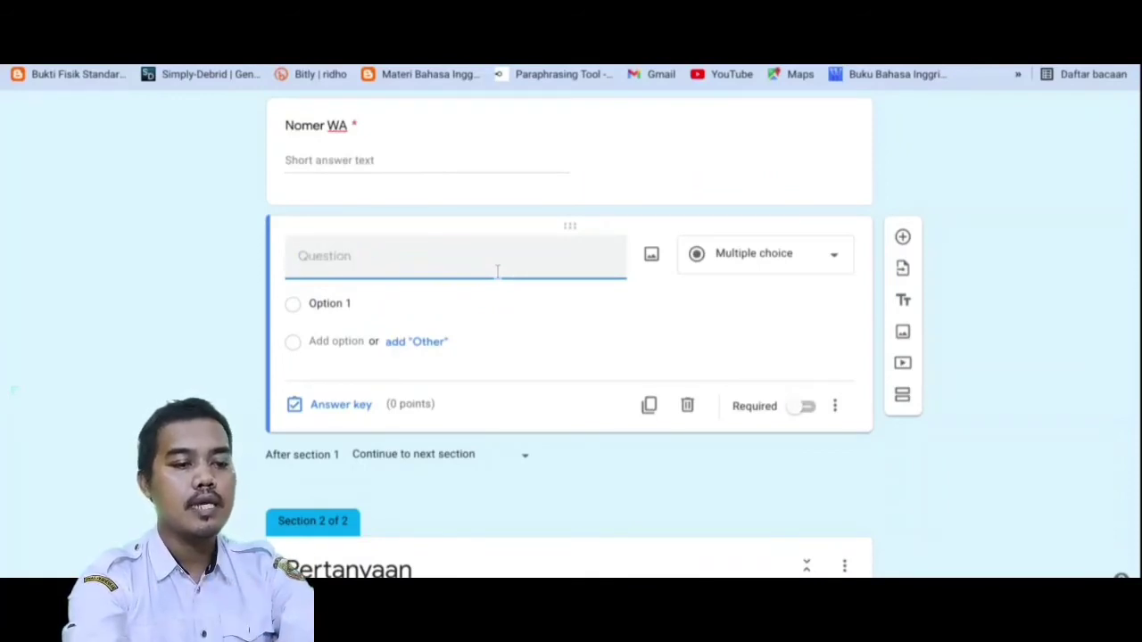
Title the new question in section 1 "tanggal lahir" and set its type to Date
text(tangga)
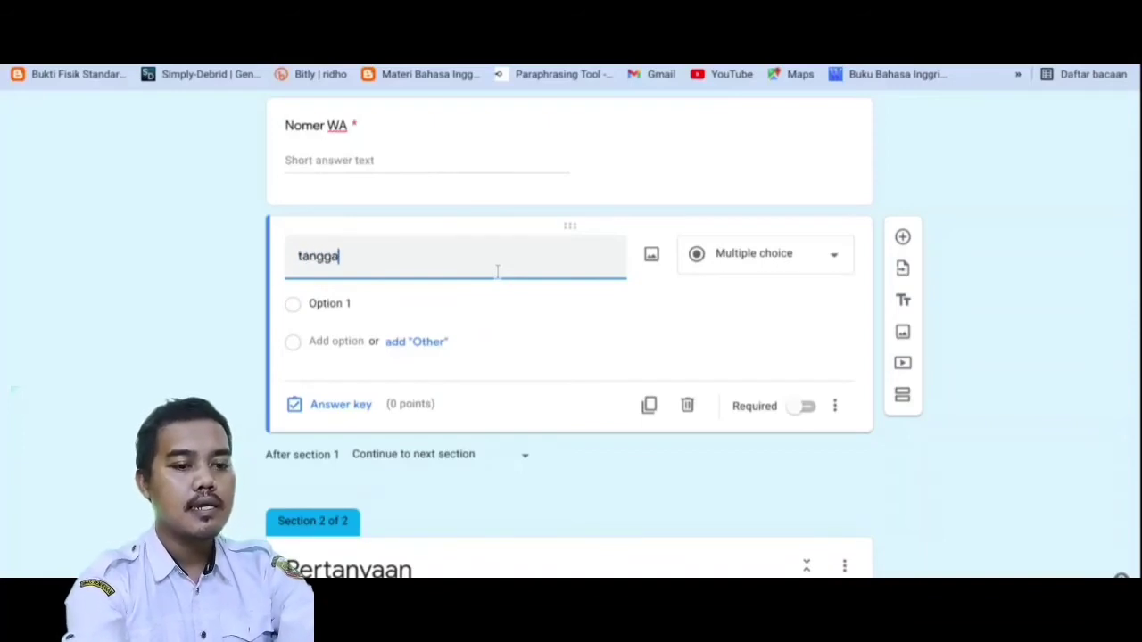
text(l lahir)
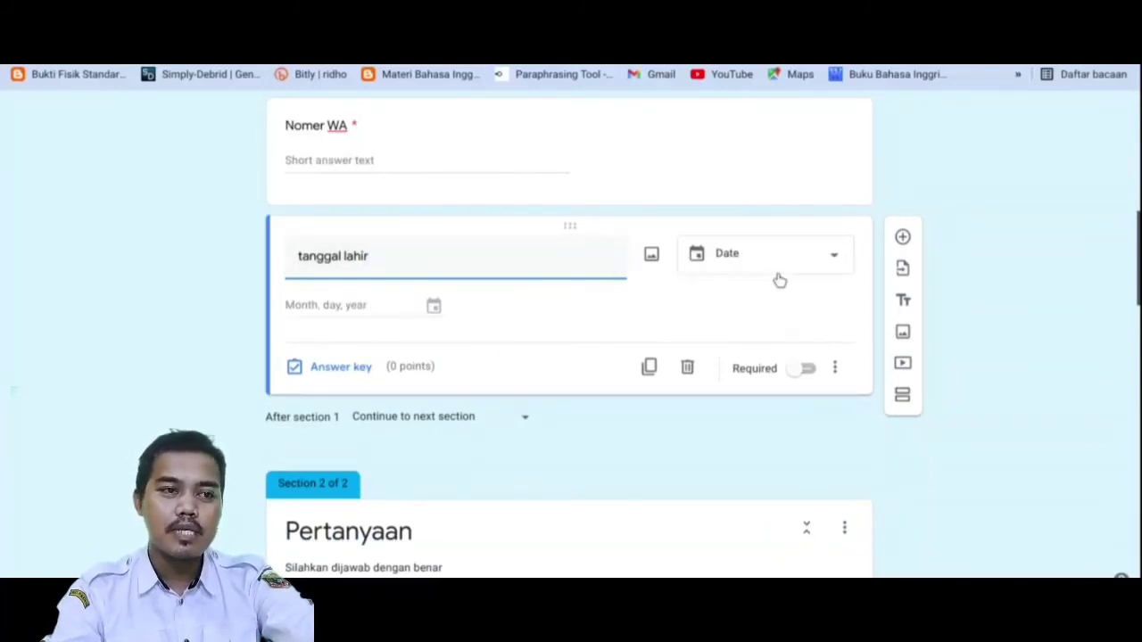
click(747, 298)
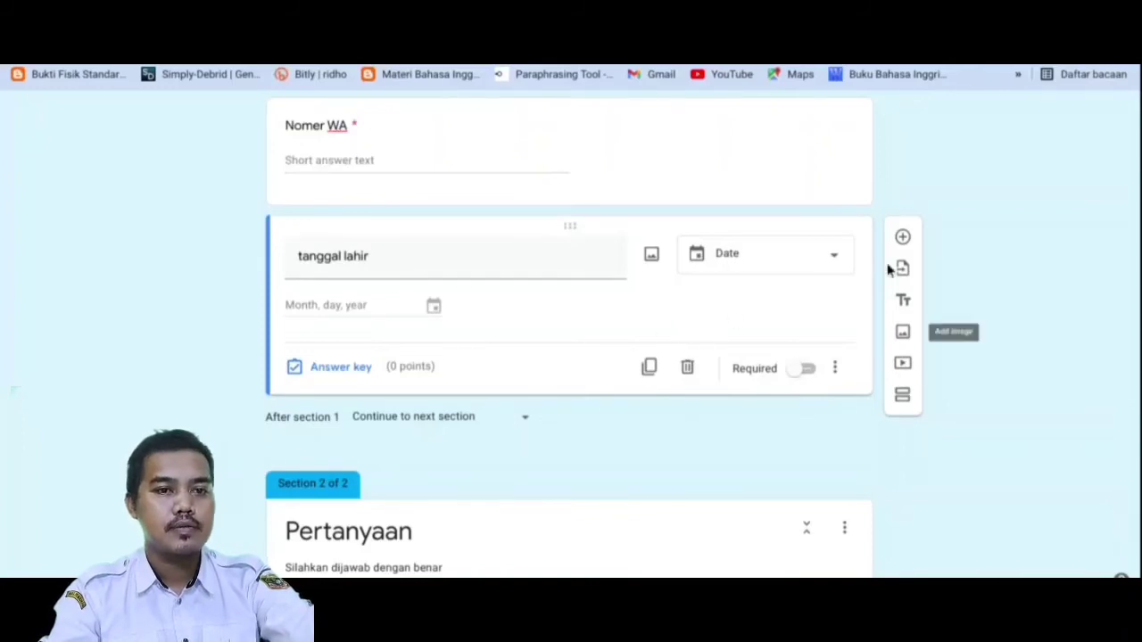
Set the type of the blank question at the end of the form to Time
scroll(848, 413, down, 15)
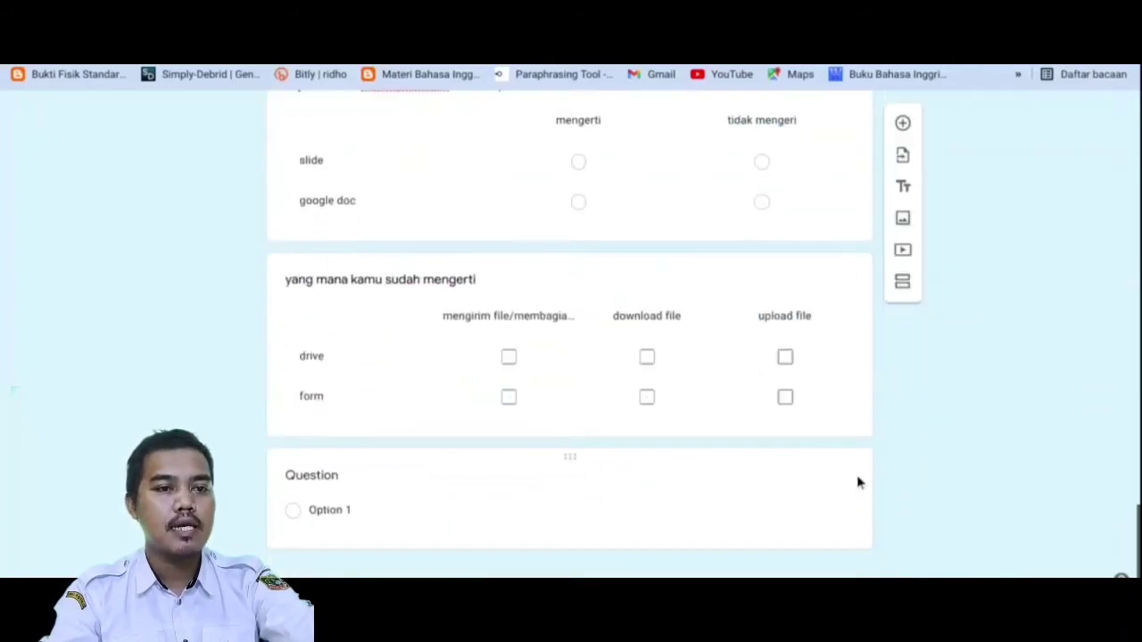
click(854, 488)
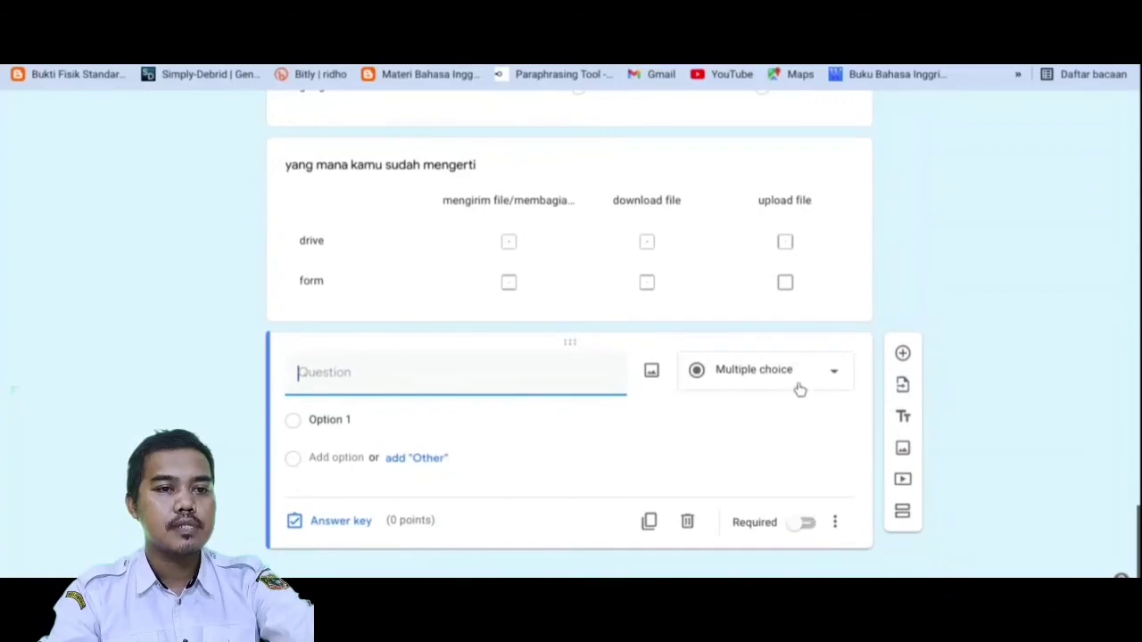
click(797, 386)
click(788, 565)
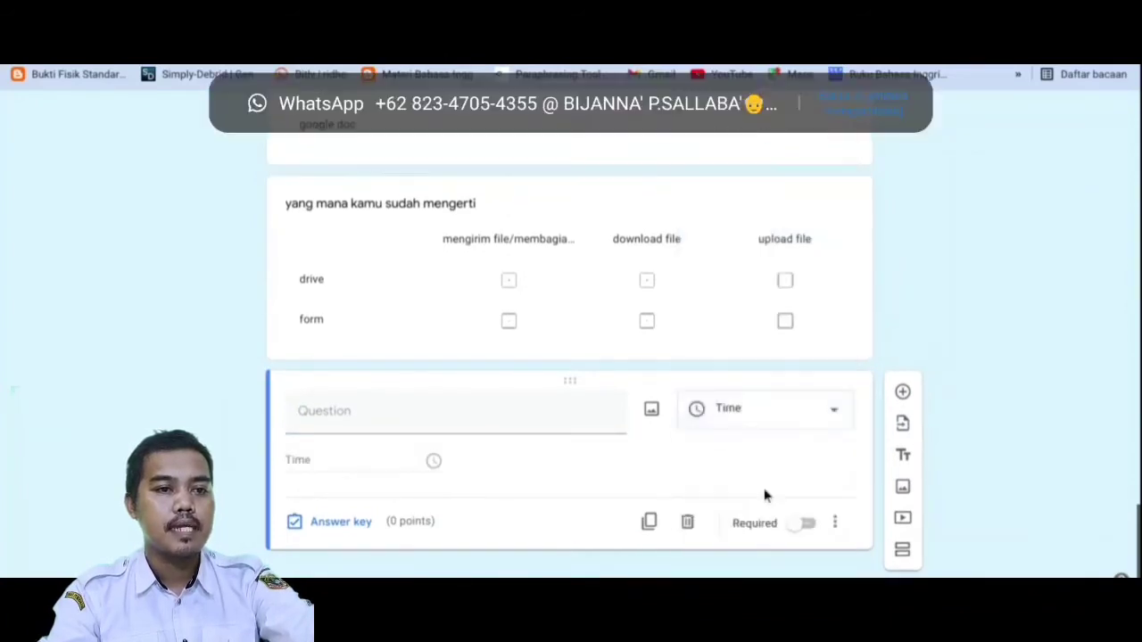
Title the Time question at the end of the form "pada jam berapa materi google form dimulai?"
click(593, 414)
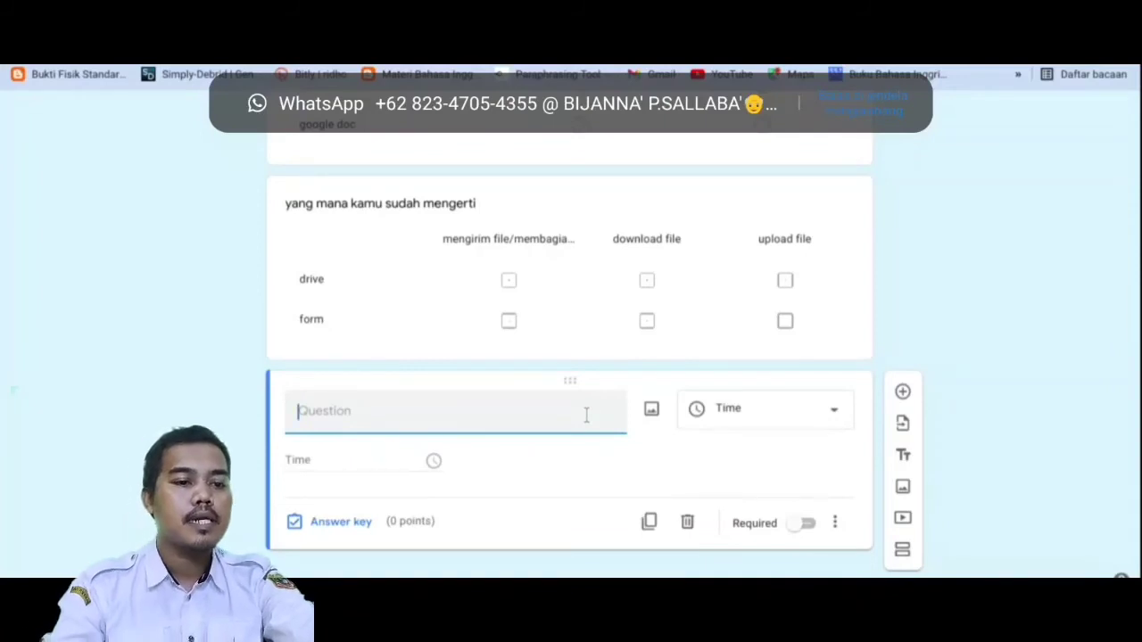
text(pa)
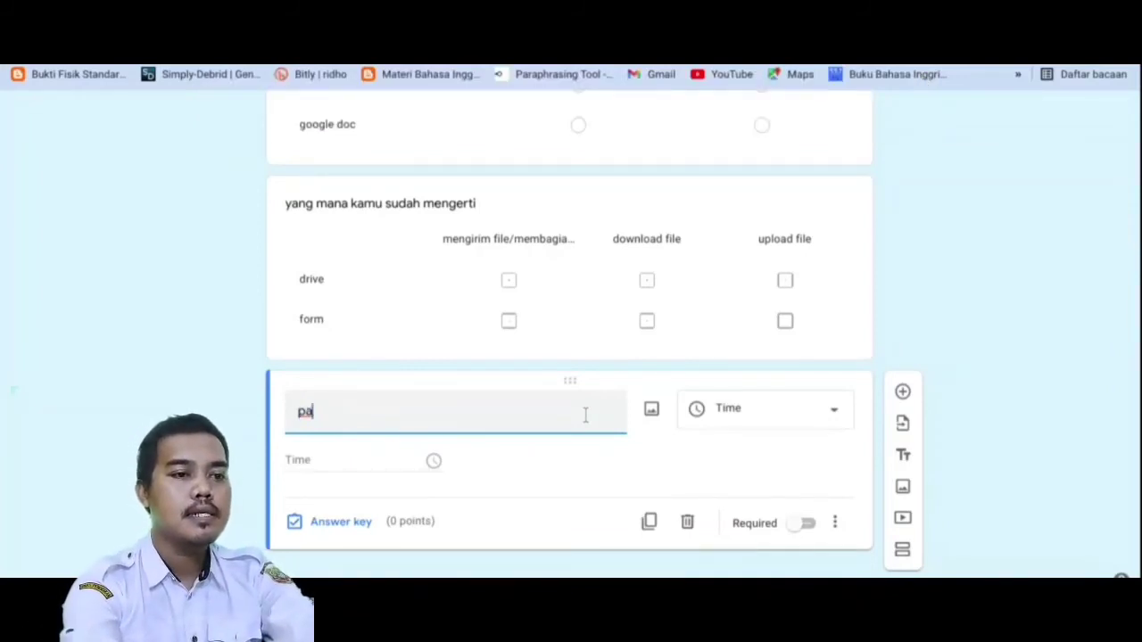
text(pad)
key(BackSpace)
key(BackSpace)
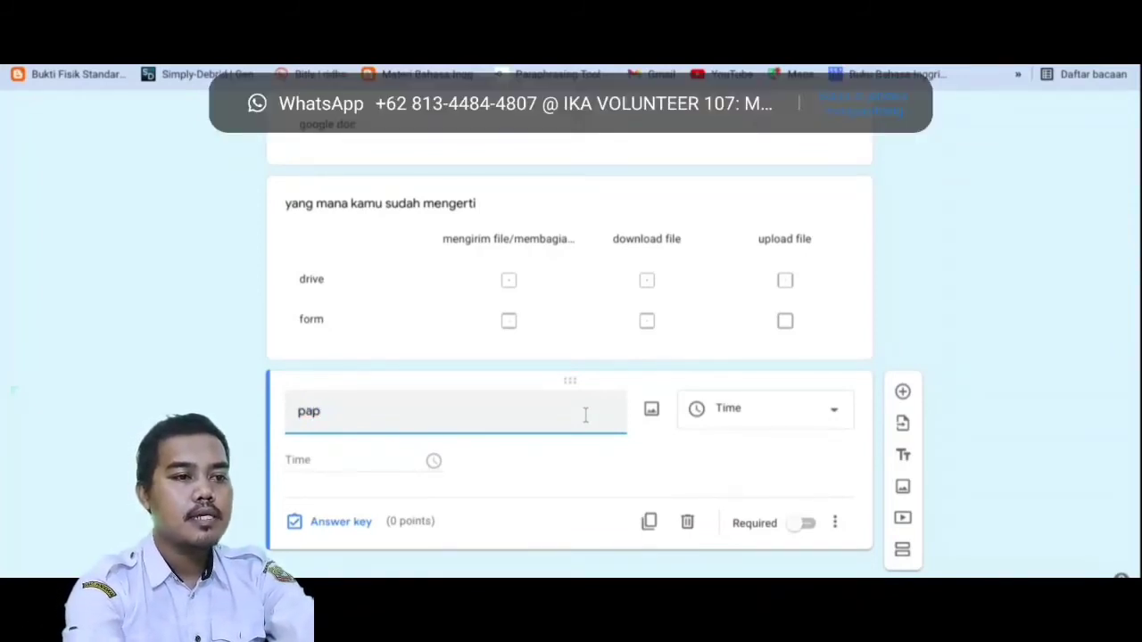
text(da jam )
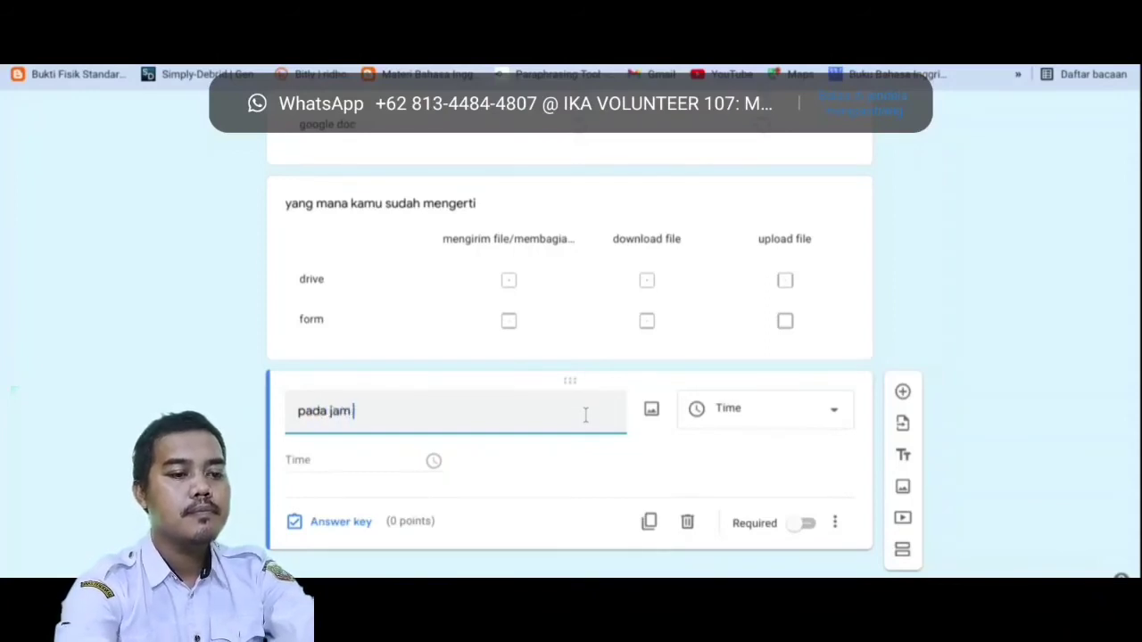
text(berapa materi)
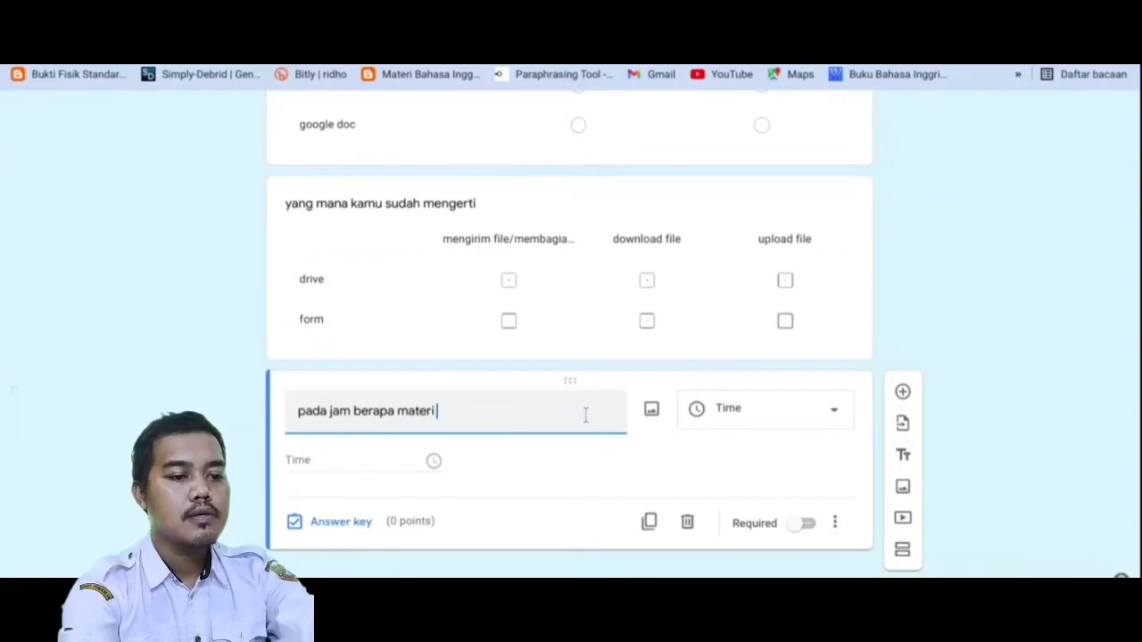
text(google )
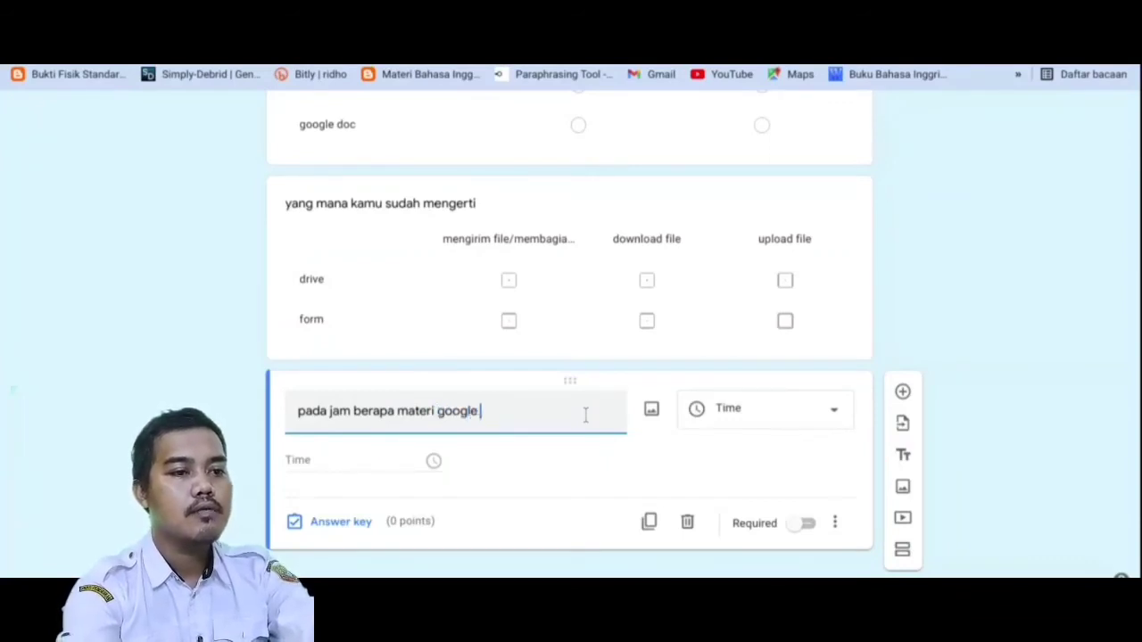
text(form dimulai)
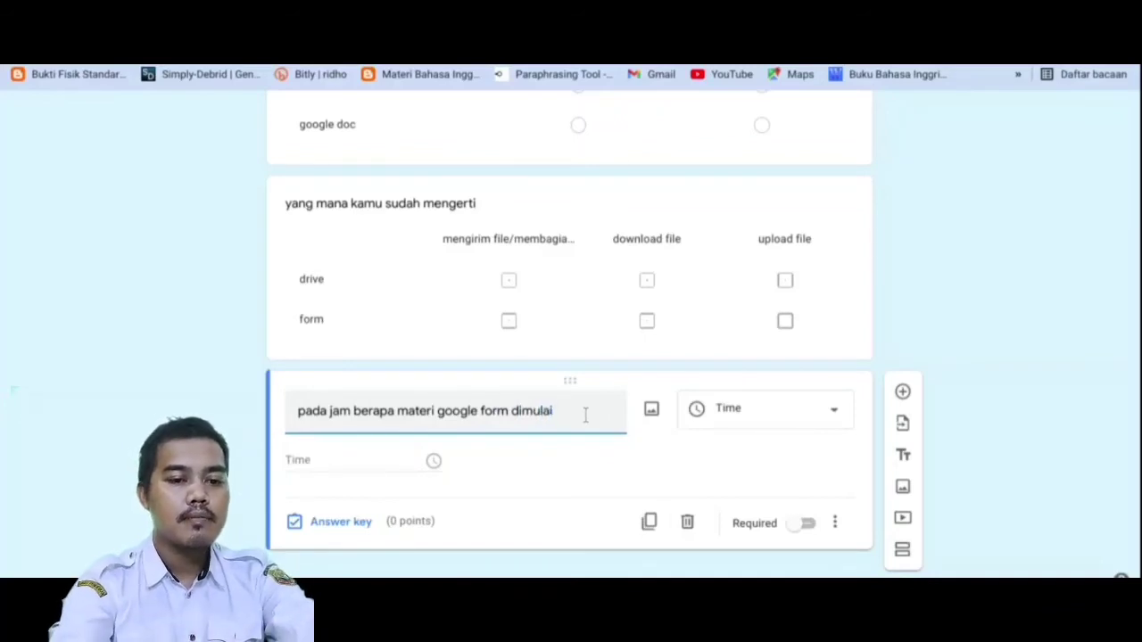
text(?)
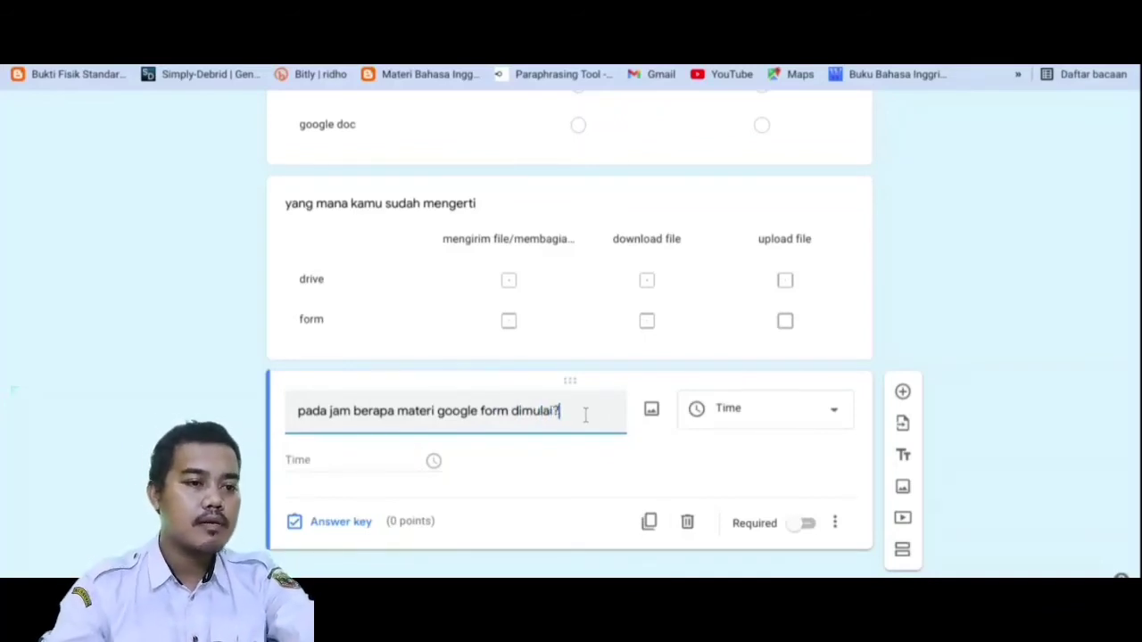
click(611, 469)
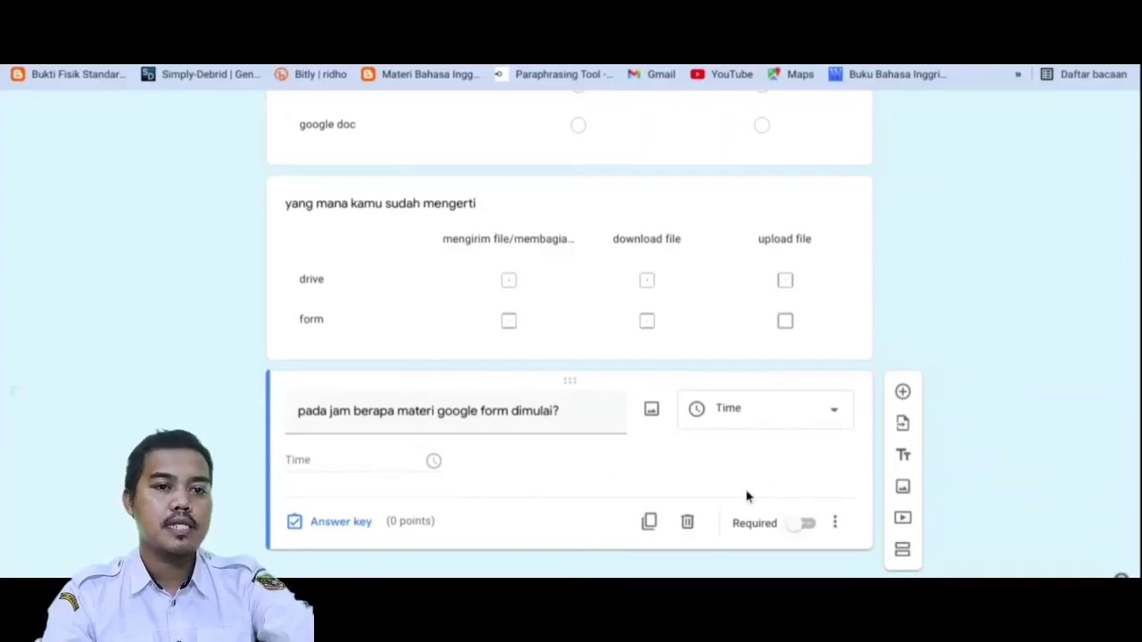
Review the form's questions from the start of section 1 down to the Time question at the end
scroll(746, 497, up, 10)
scroll(736, 482, up, 10)
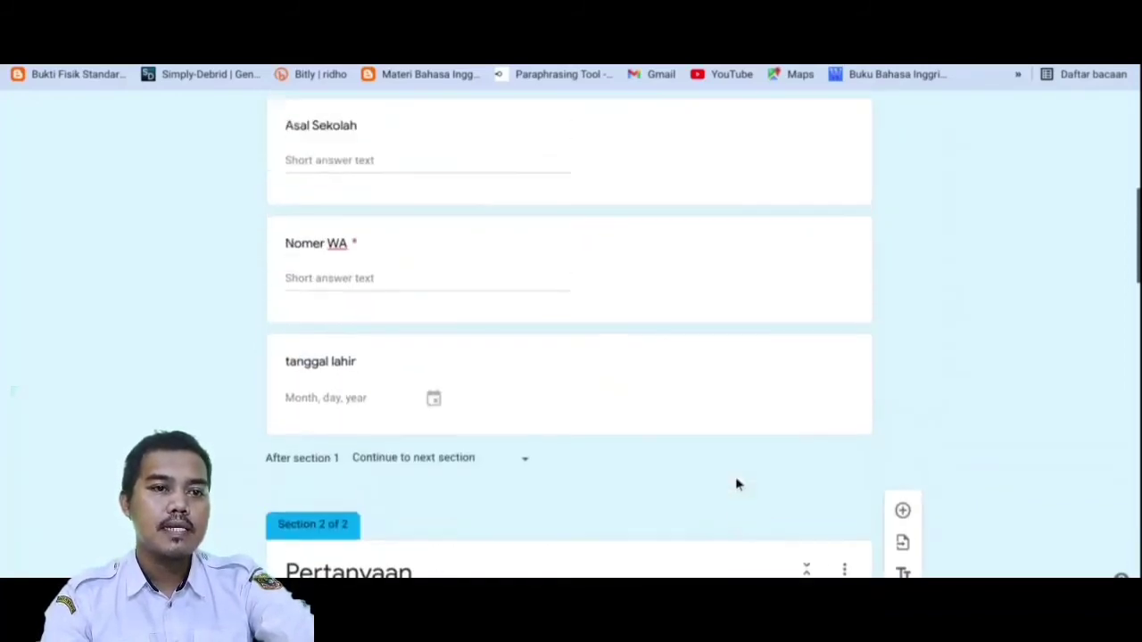
scroll(842, 412, down, 2)
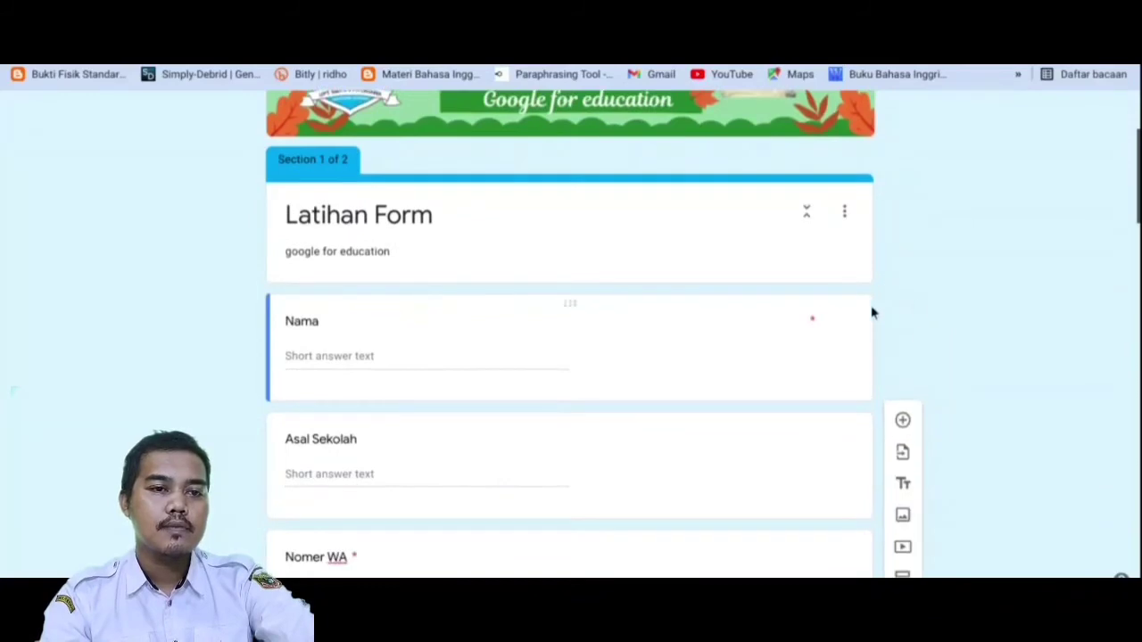
scroll(824, 349, down, 8)
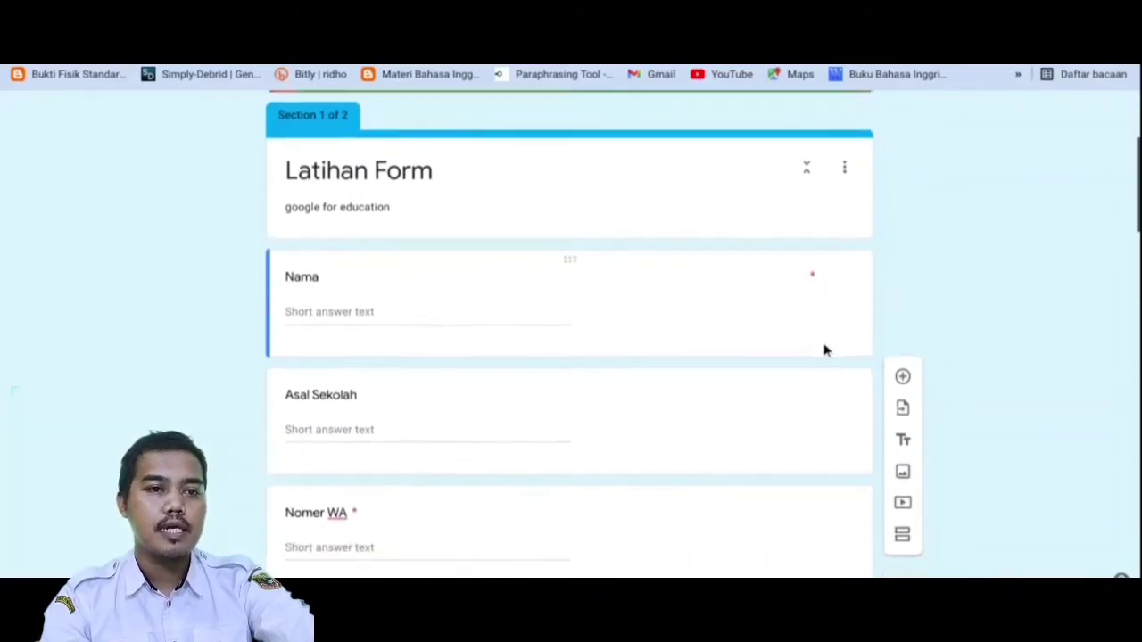
scroll(799, 432, down, 8)
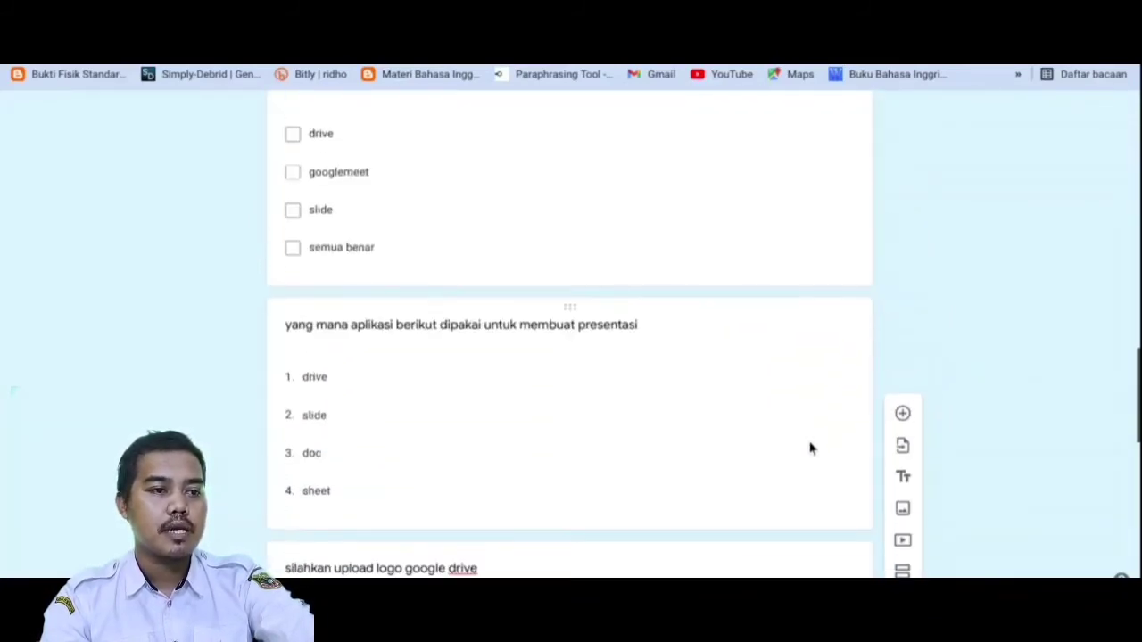
scroll(825, 562, down, 3)
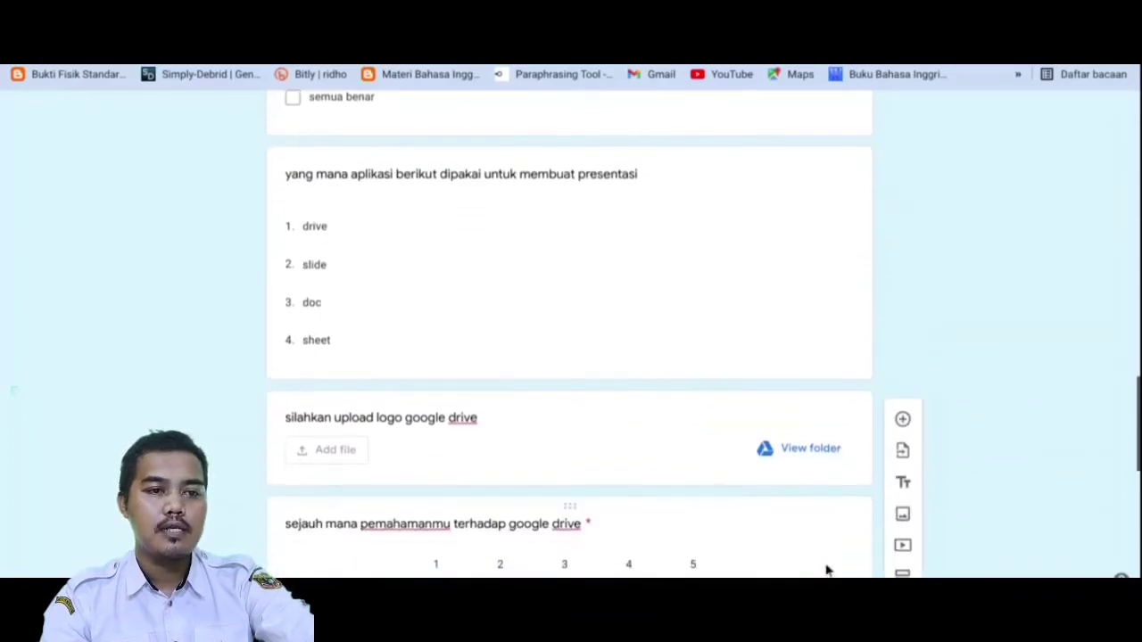
scroll(820, 540, down, 2)
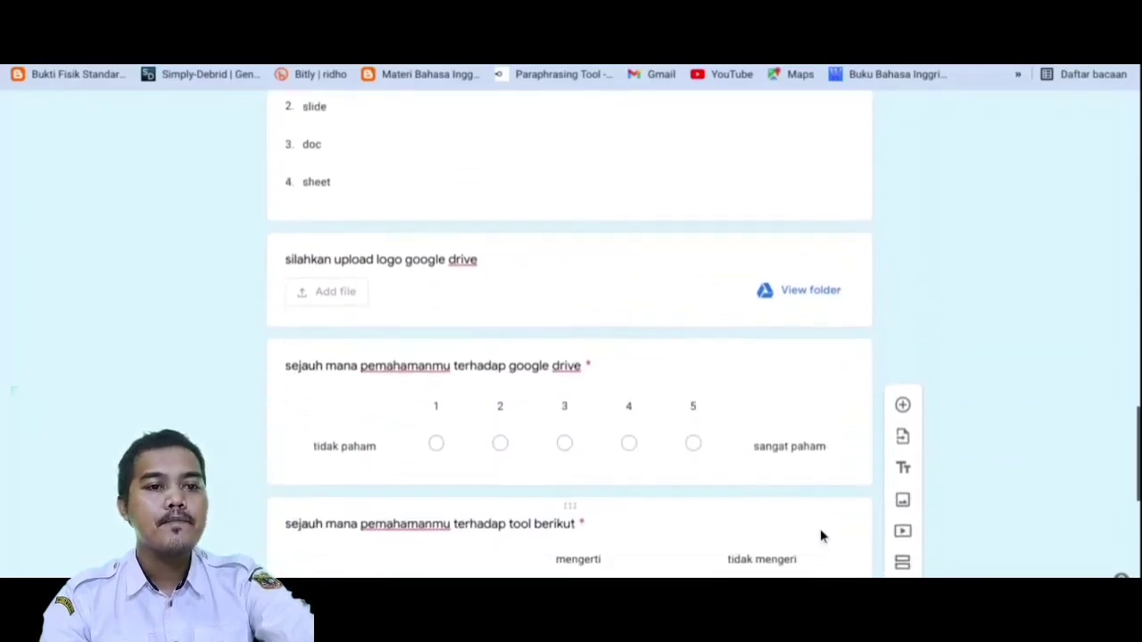
scroll(821, 533, up, 3)
scroll(828, 525, up, 3)
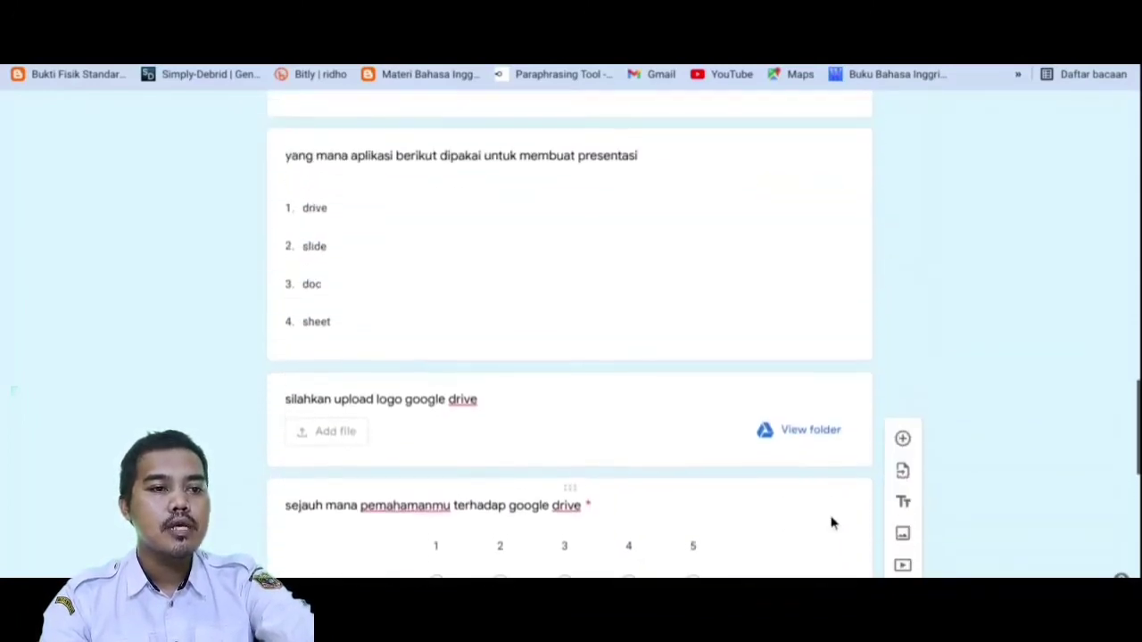
scroll(832, 516, down, 2)
scroll(827, 512, down, 2)
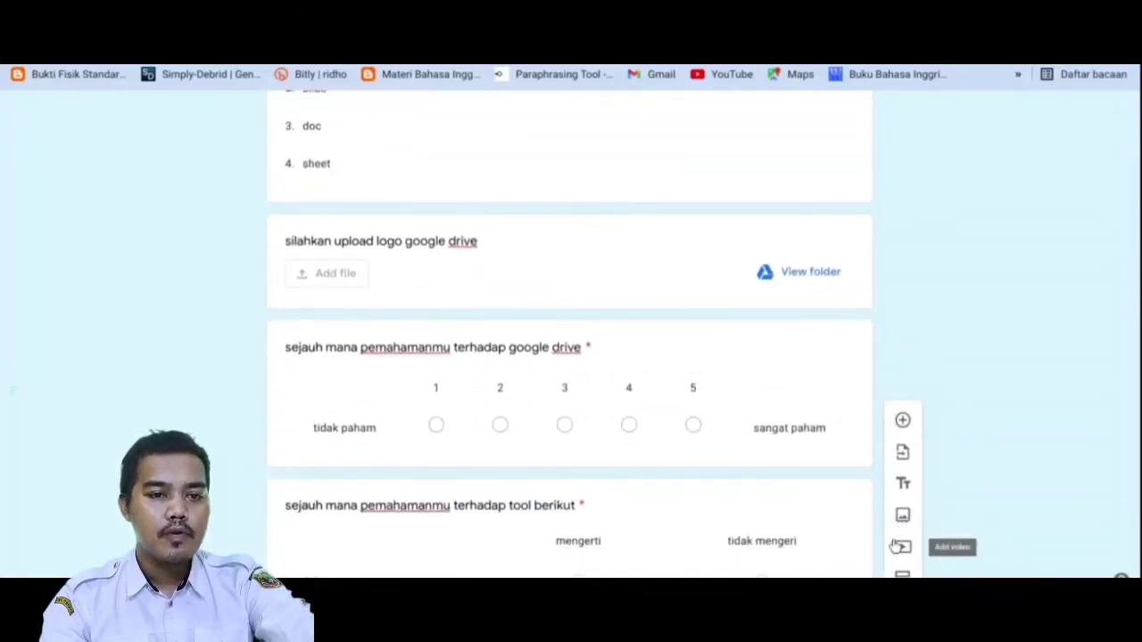
scroll(902, 544, down, 1)
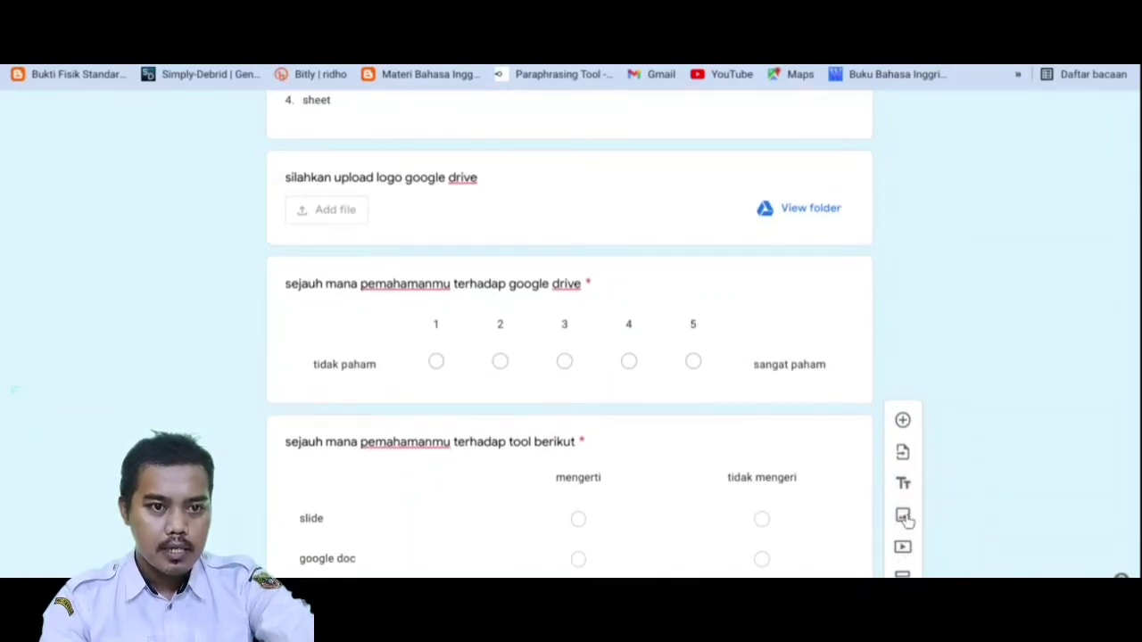
scroll(910, 543, down, 6)
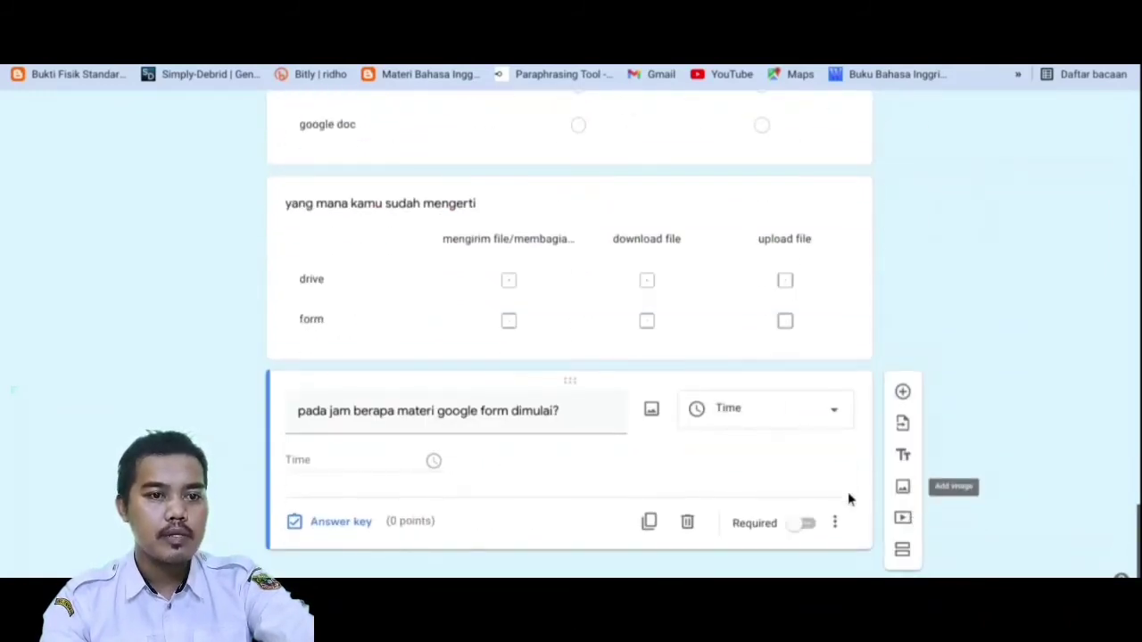
Insert the octagonal wooden clock picture into the Time question from a Google image search for "jam"
click(652, 413)
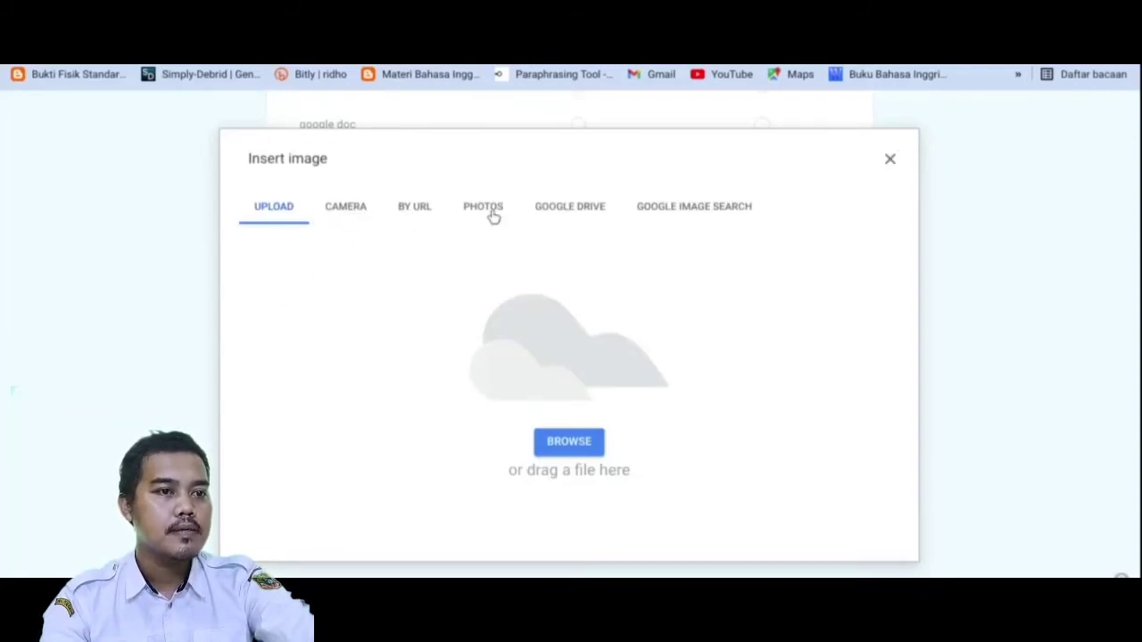
click(660, 218)
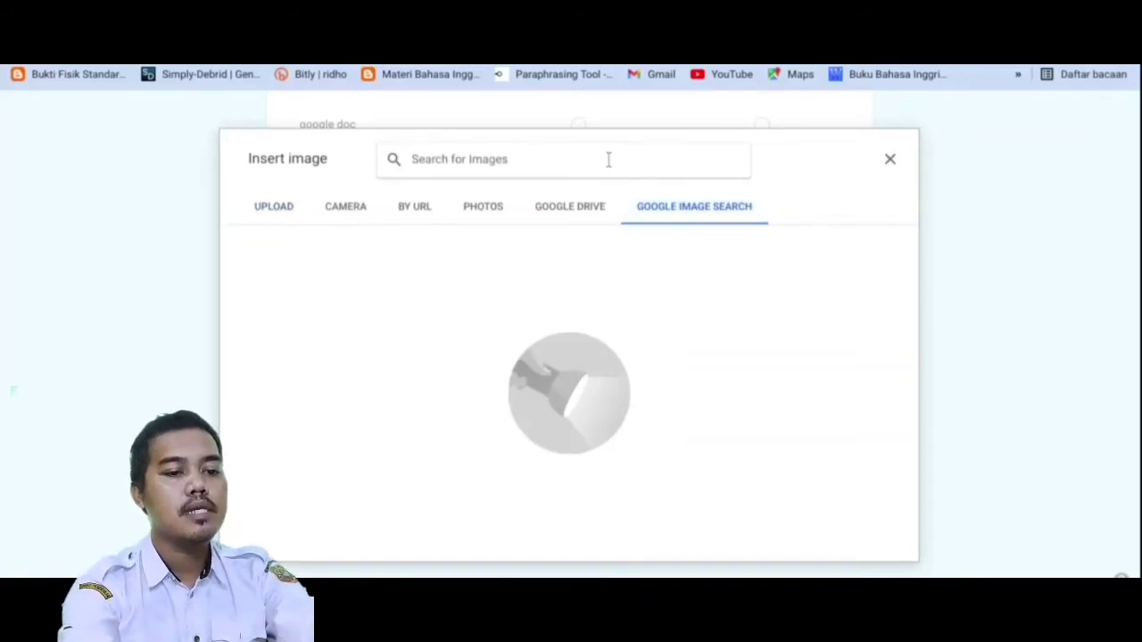
text(jam)
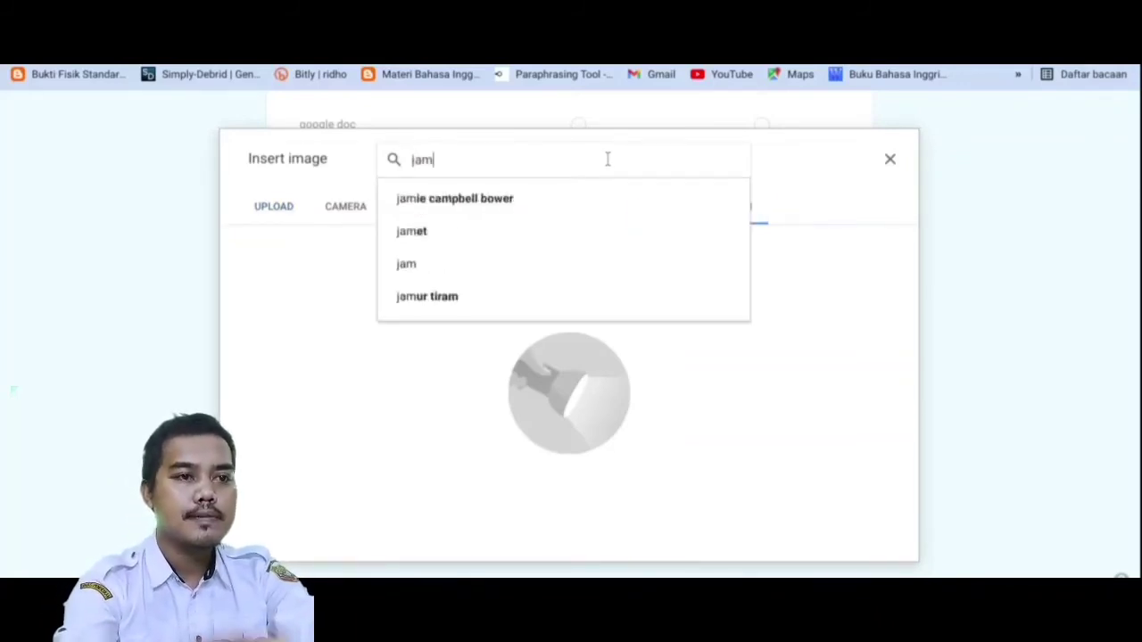
key(Return)
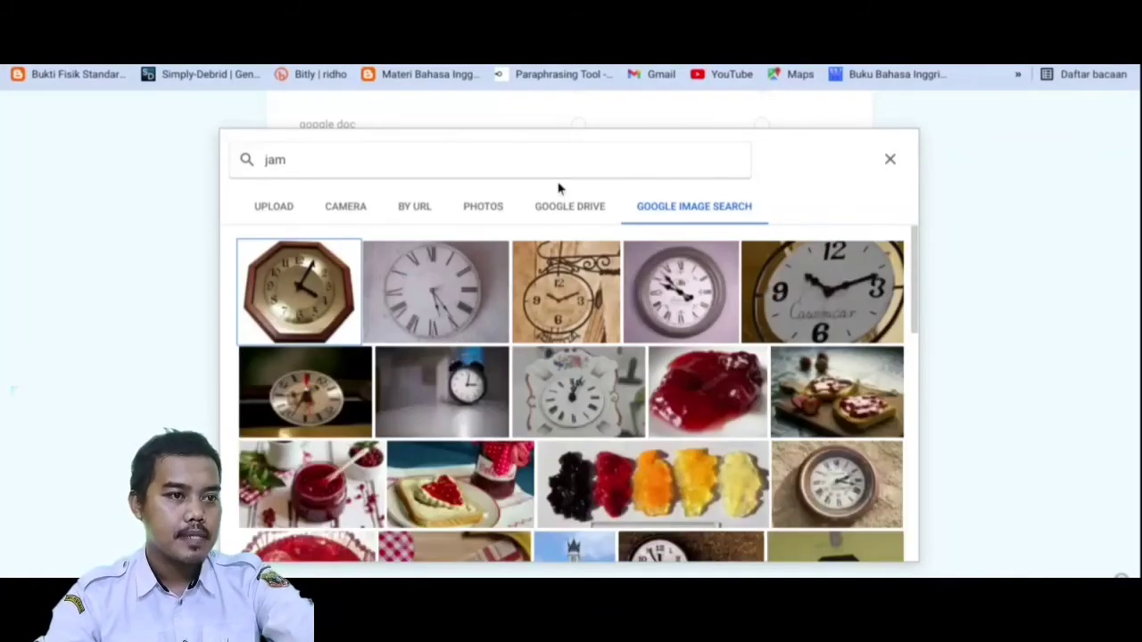
click(299, 306)
scroll(357, 313, down, 1)
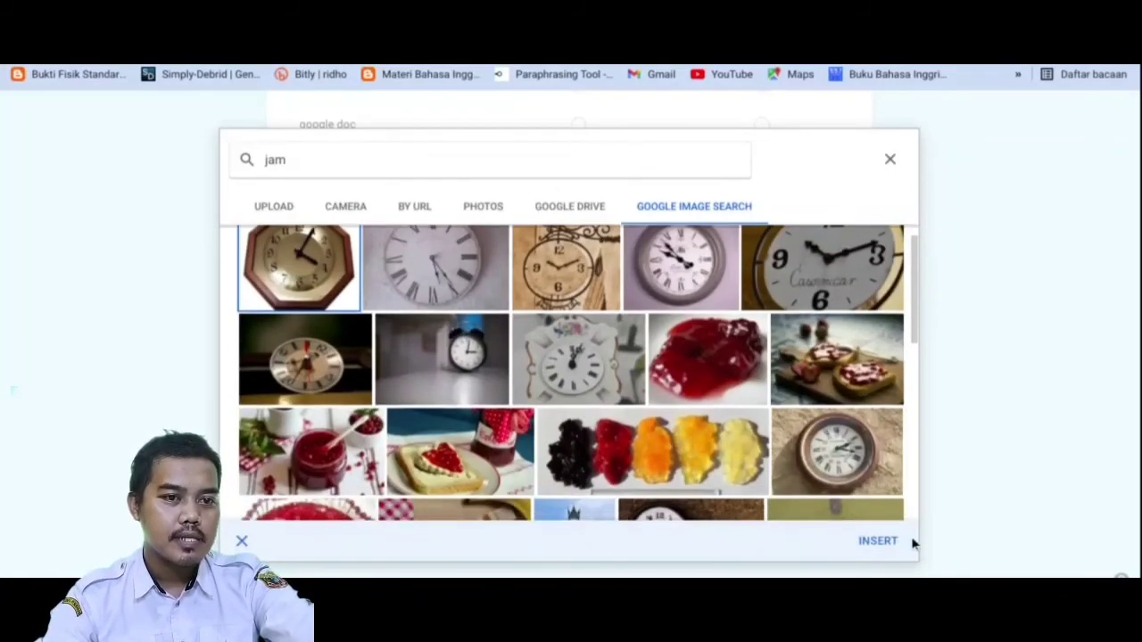
click(897, 542)
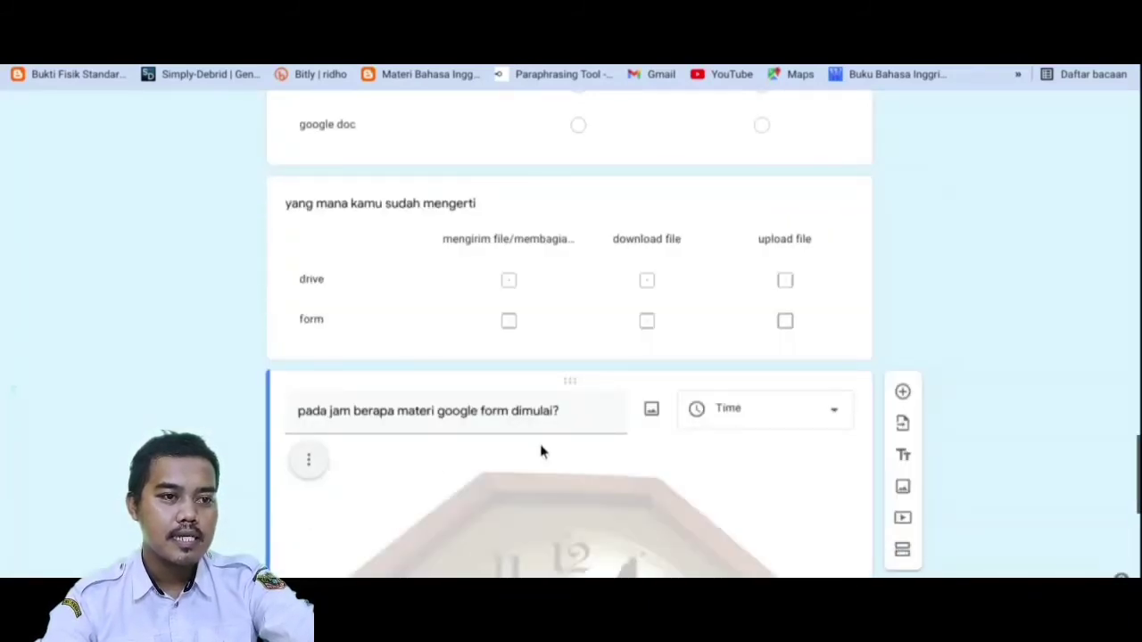
Retitle the Time question with the clock picture as "menunjukkan pukul berapa jam dibawah?"
click(488, 403)
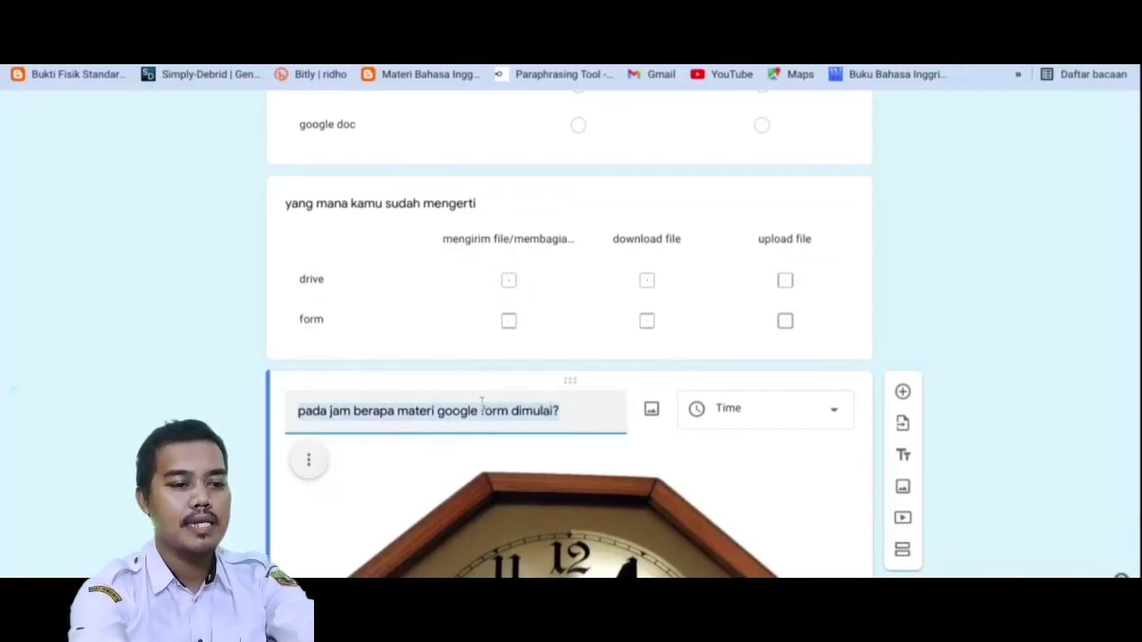
text(jam )
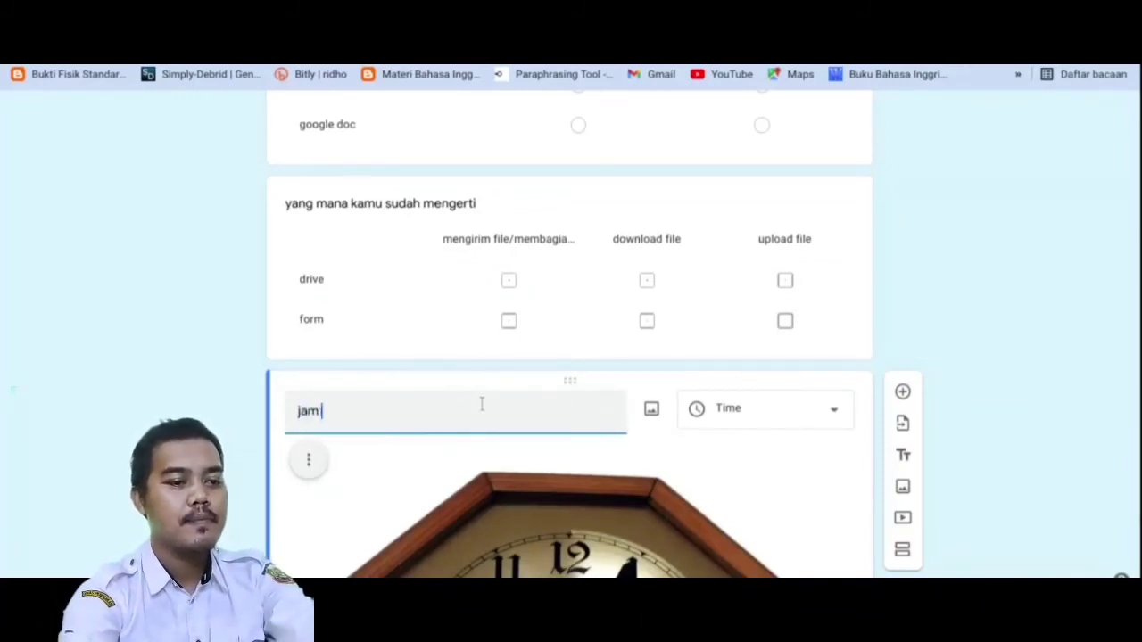
text(berpa)
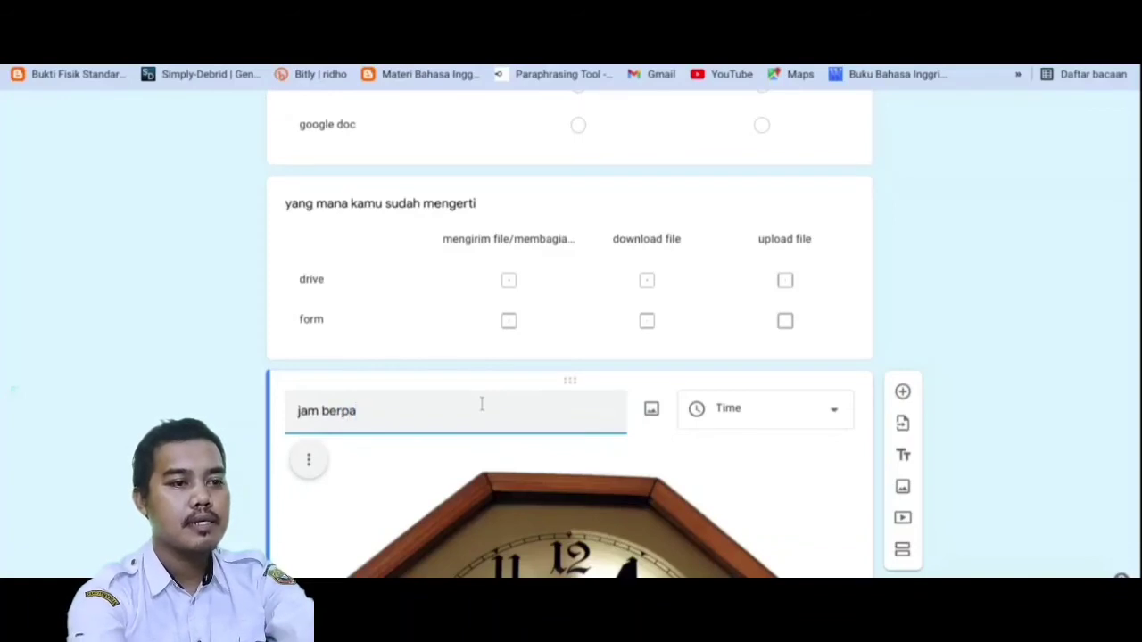
key(BackSpace)
key(BackSpace)
text(aka)
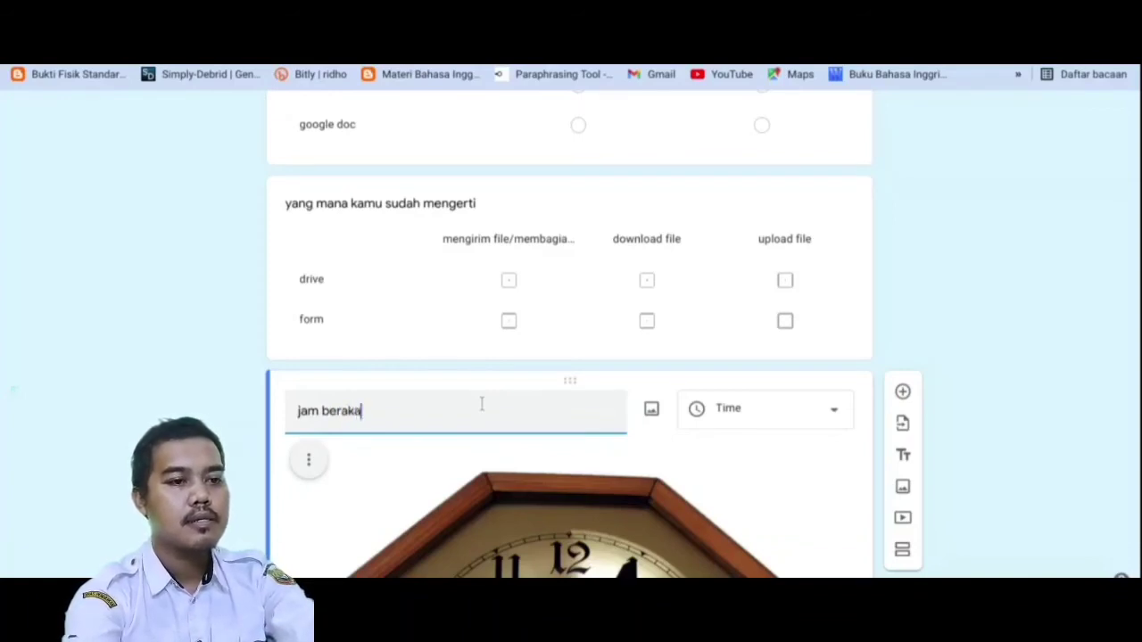
text(h)
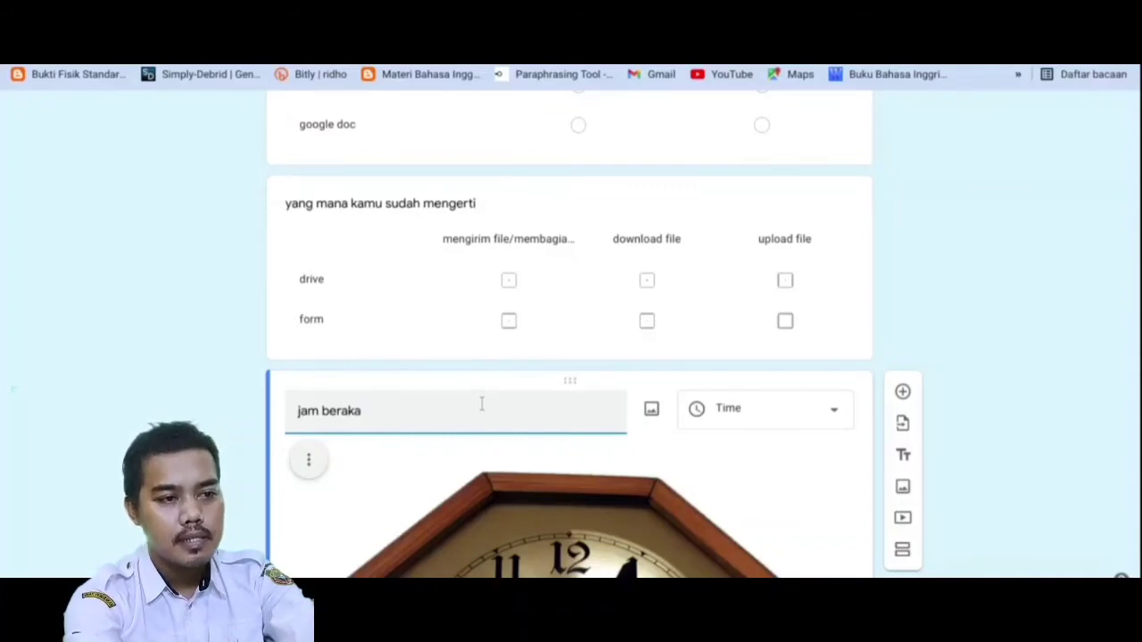
text(pa d)
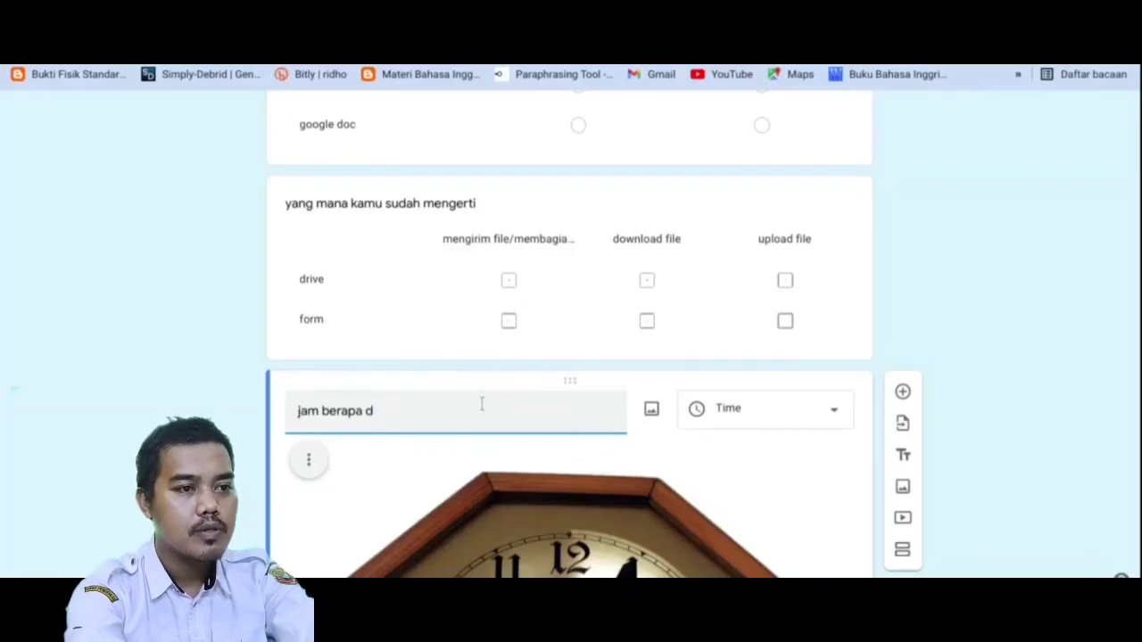
key(BackSpace)
key(BackSpace)
key(BackSpace)
key(BackSpace)
key(BackSpace)
key(BackSpace)
key(BackSpace)
key(BackSpace)
key(BackSpace)
key(BackSpace)
key(BackSpace)
text(m)
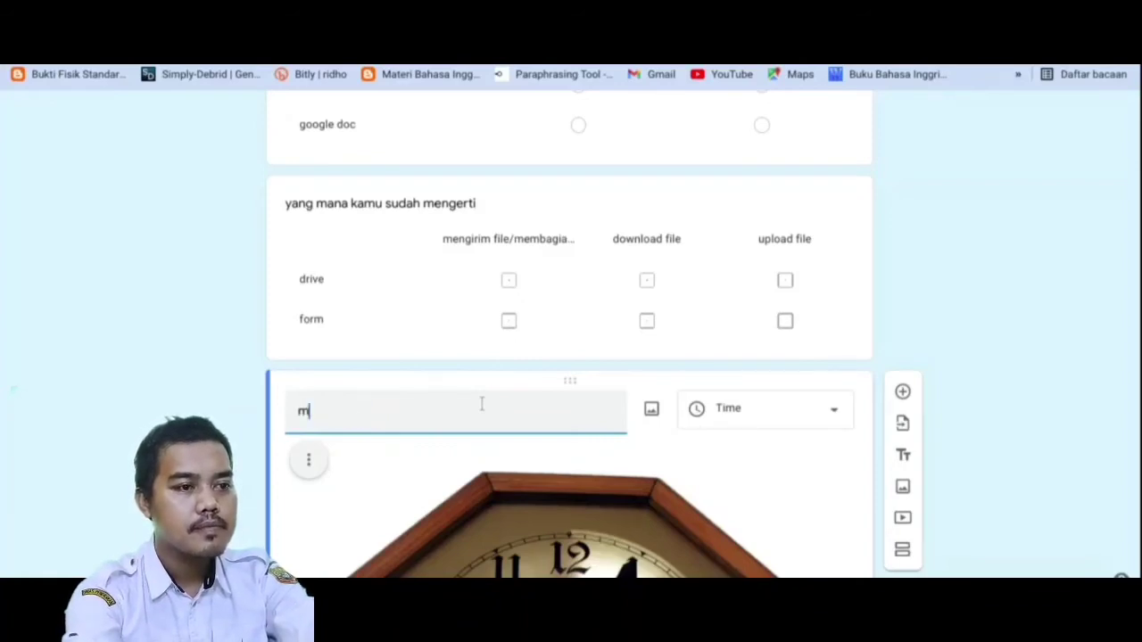
text(enunjuk)
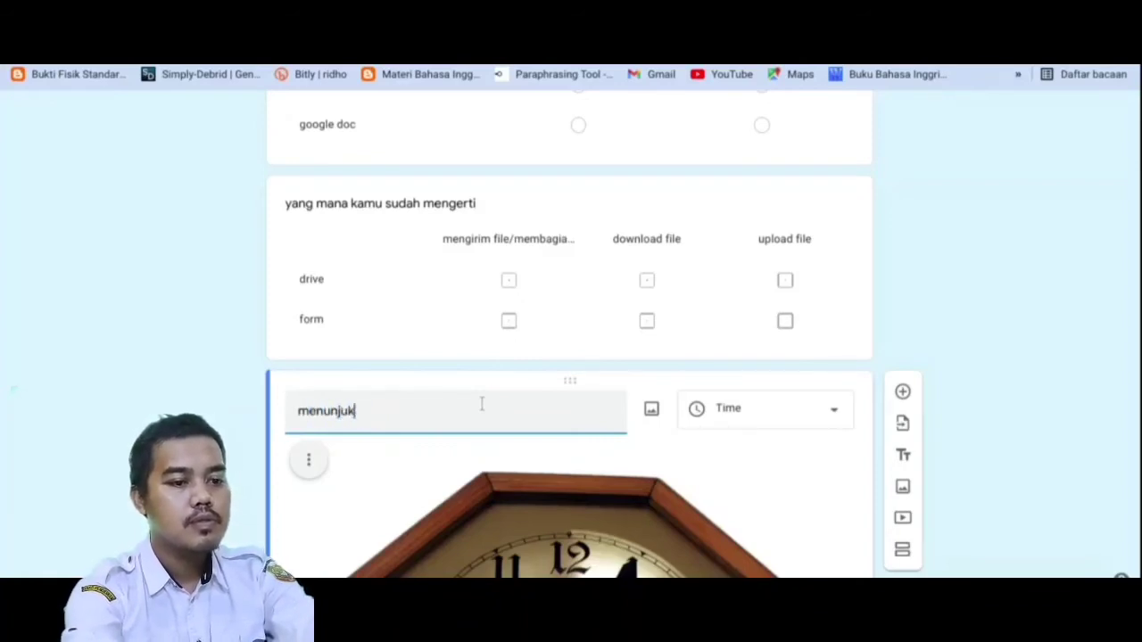
text(kan piu)
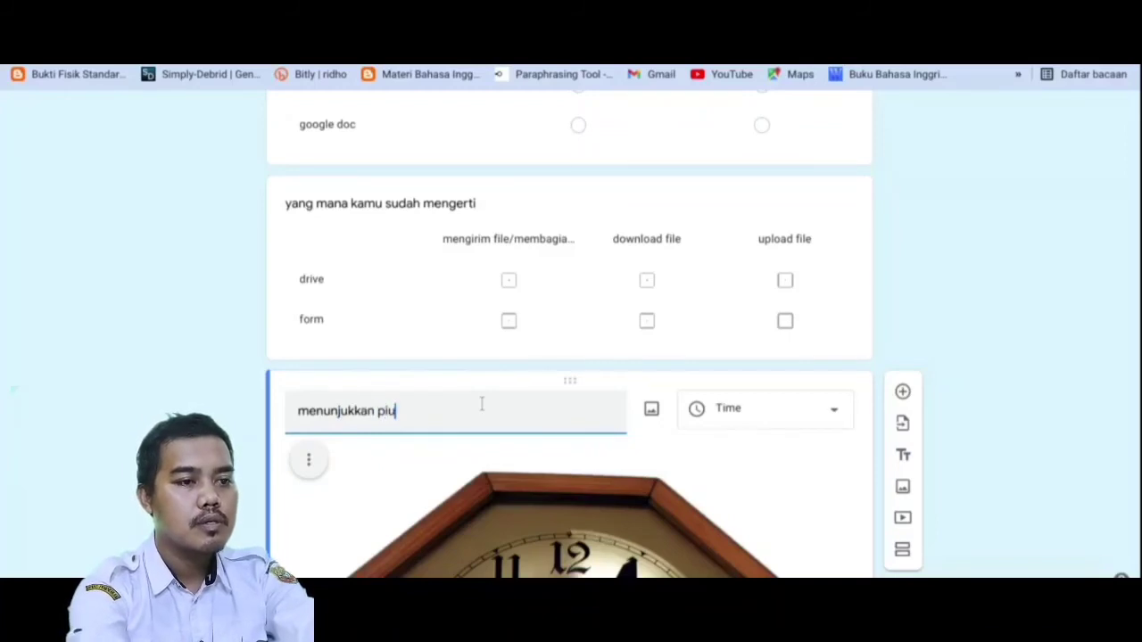
key(BackSpace)
key(BackSpace)
text(ukul)
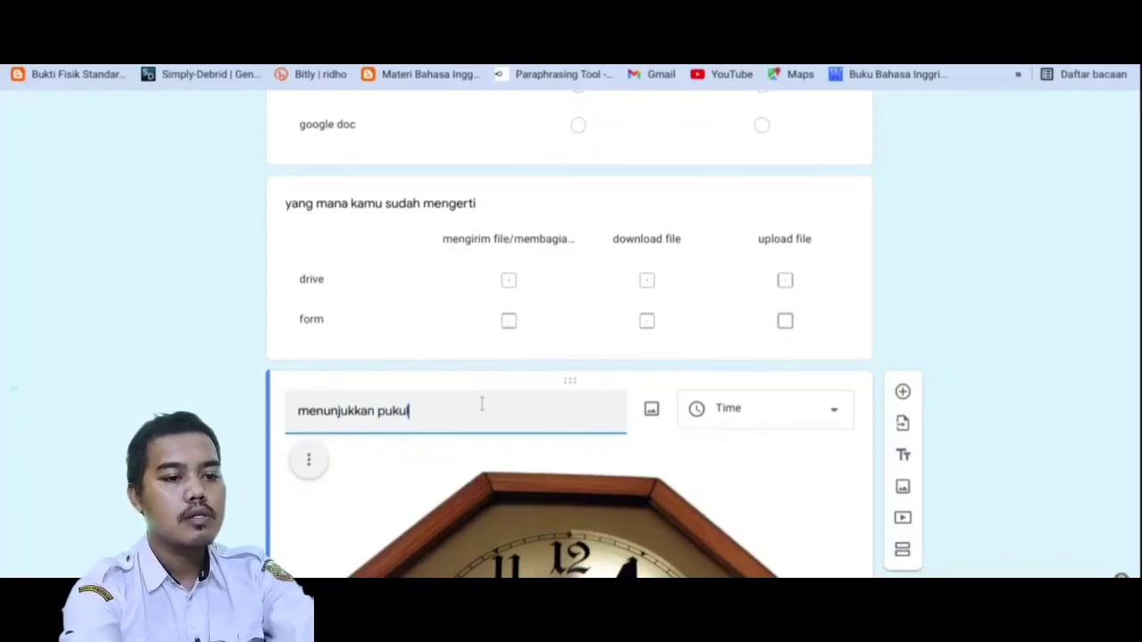
text( ni)
key(BackSpace)
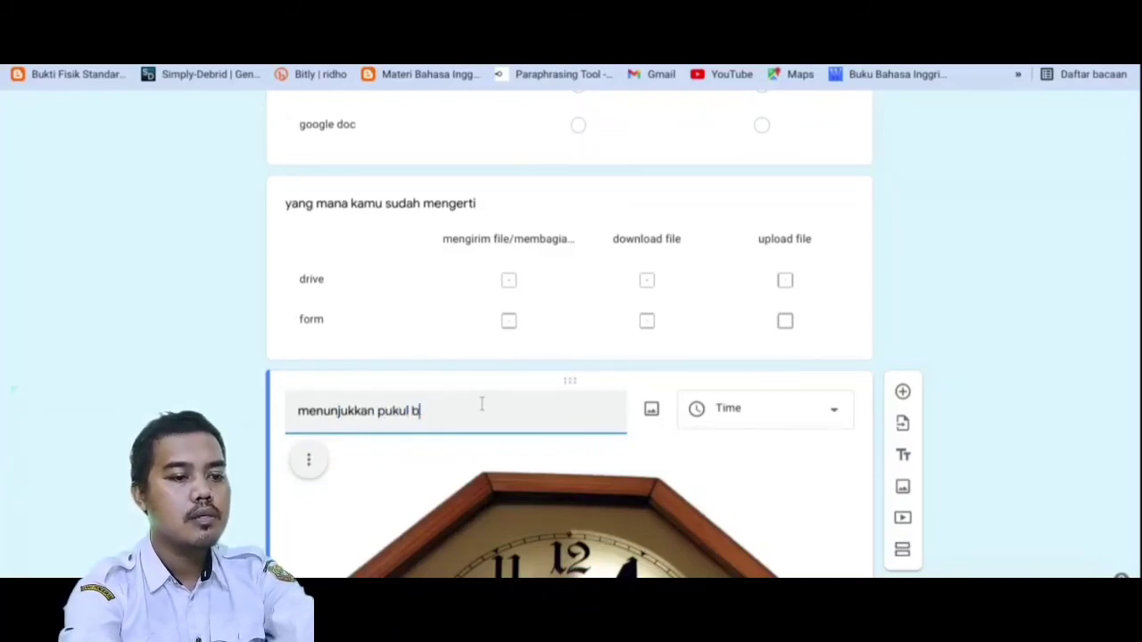
text(erapa )
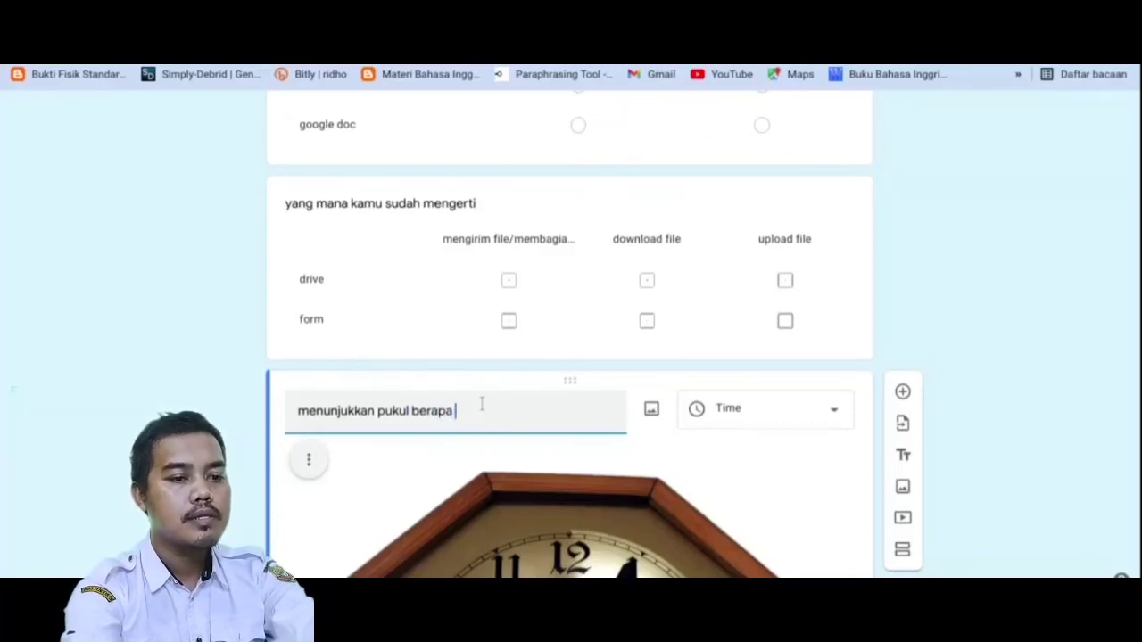
text(jam dibawa)
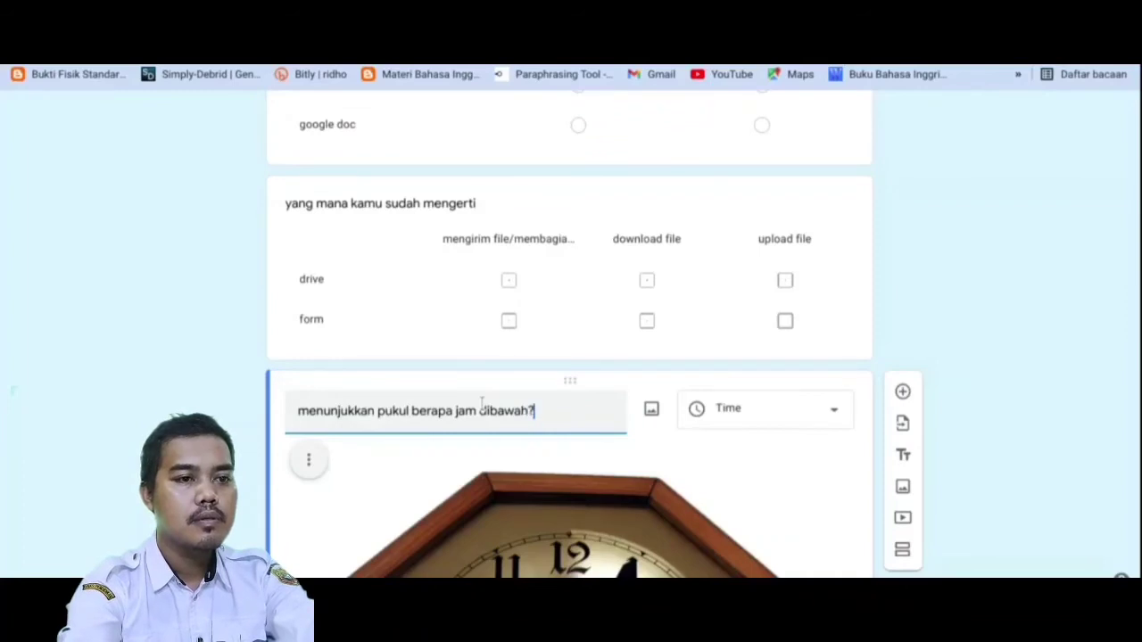
text(h?)
Add a new blank question below the Time question with the clock picture
scroll(587, 458, down, 1)
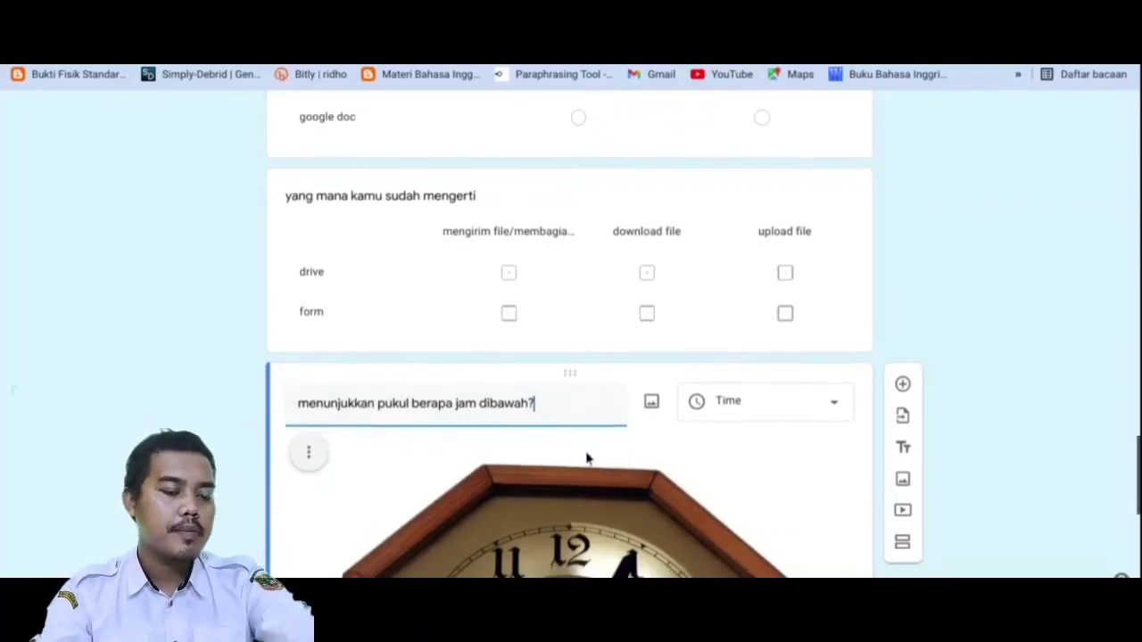
scroll(587, 459, down, 5)
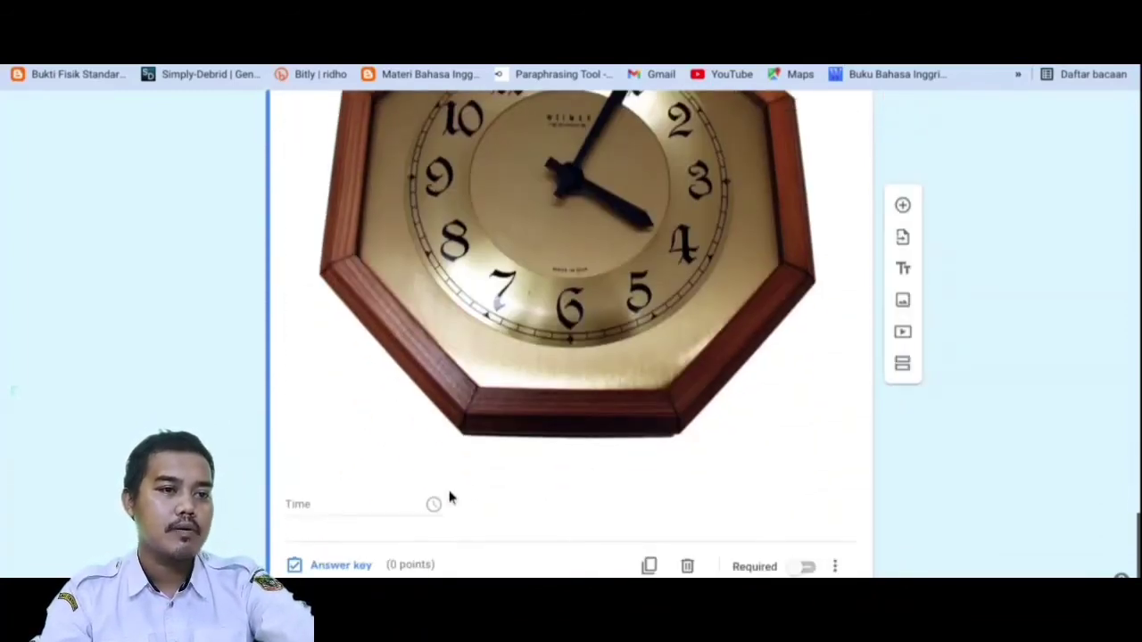
scroll(375, 492, up, 3)
scroll(527, 375, down, 2)
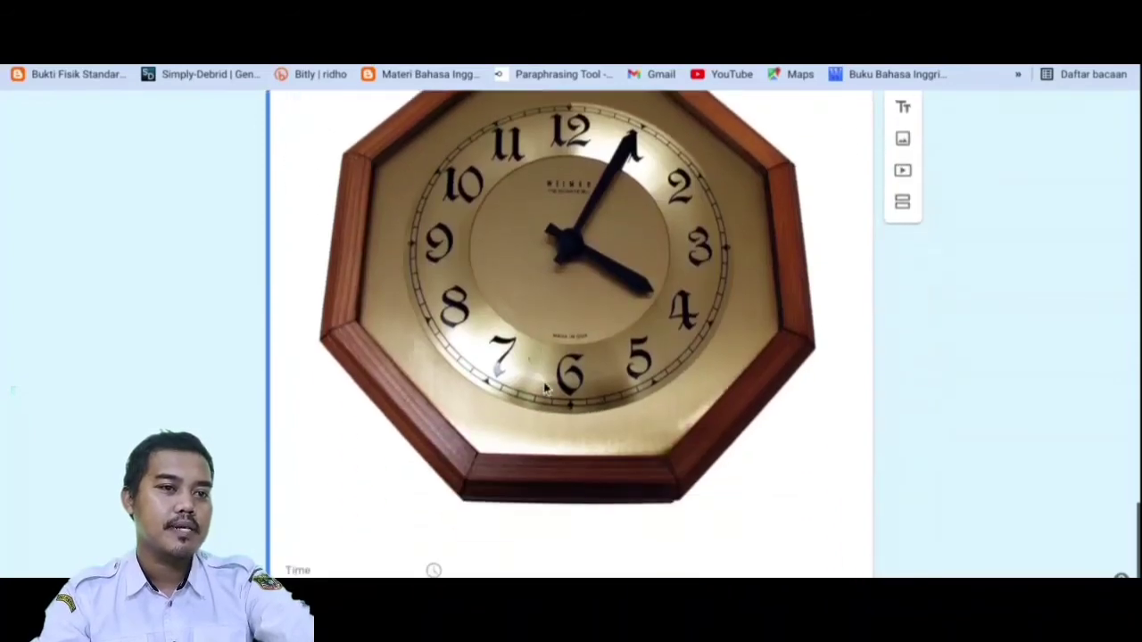
scroll(758, 356, up, 2)
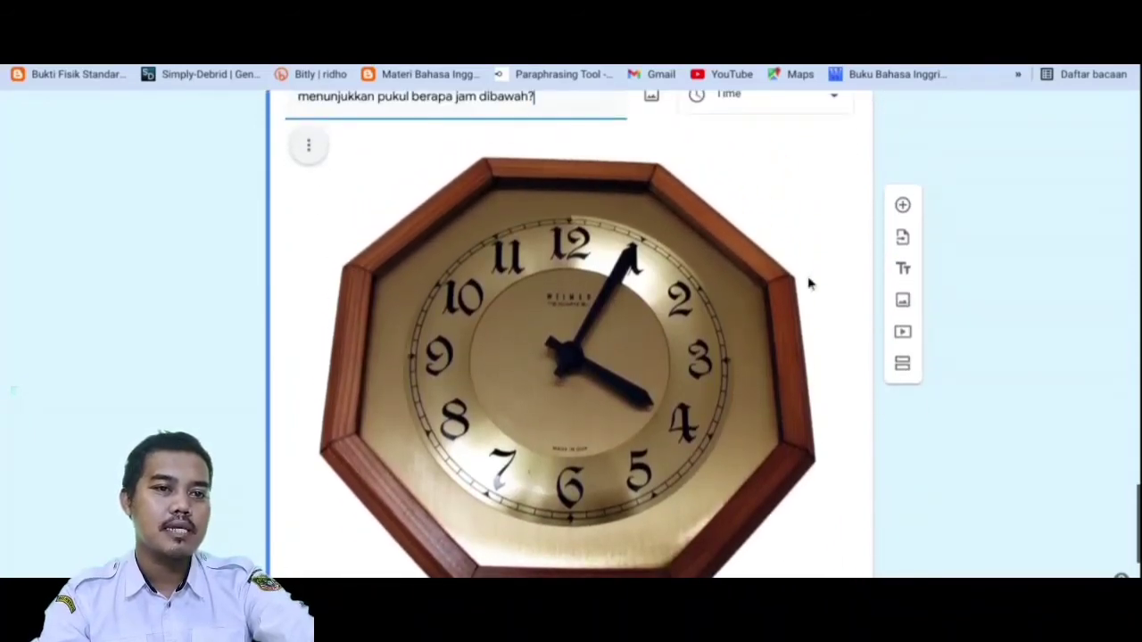
scroll(760, 396, down, 2)
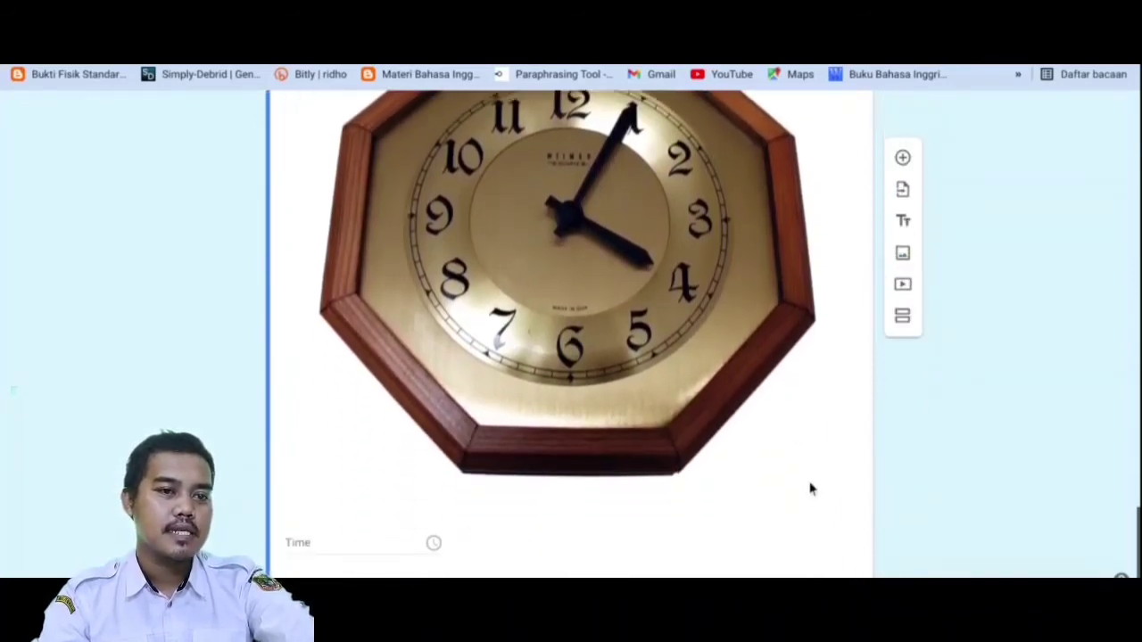
scroll(821, 479, down, 1)
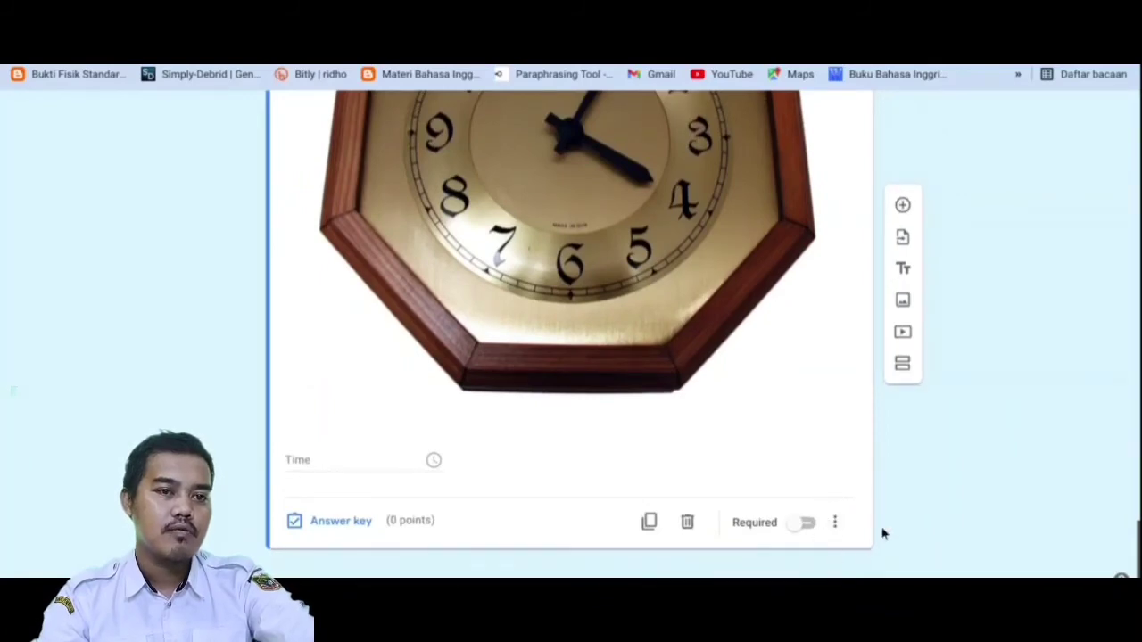
click(902, 207)
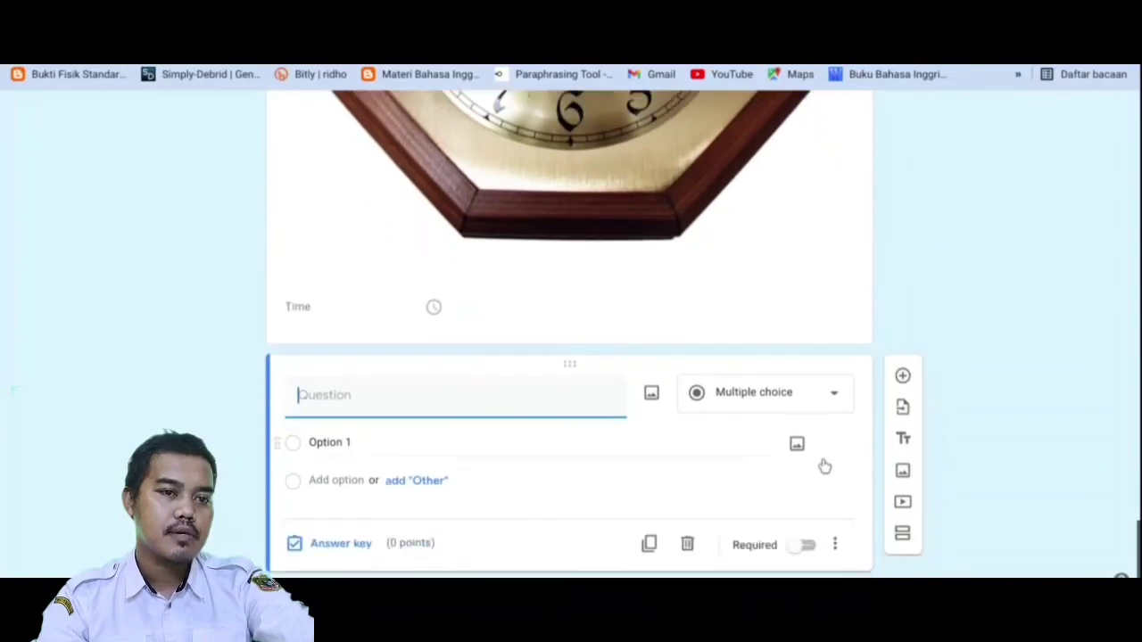
Insert the YouTube video "CARA MENAMPILKAN ADD-ON DI GOOGLE FORMS" below the blank question, found by searching for "ads on di google form"
click(901, 502)
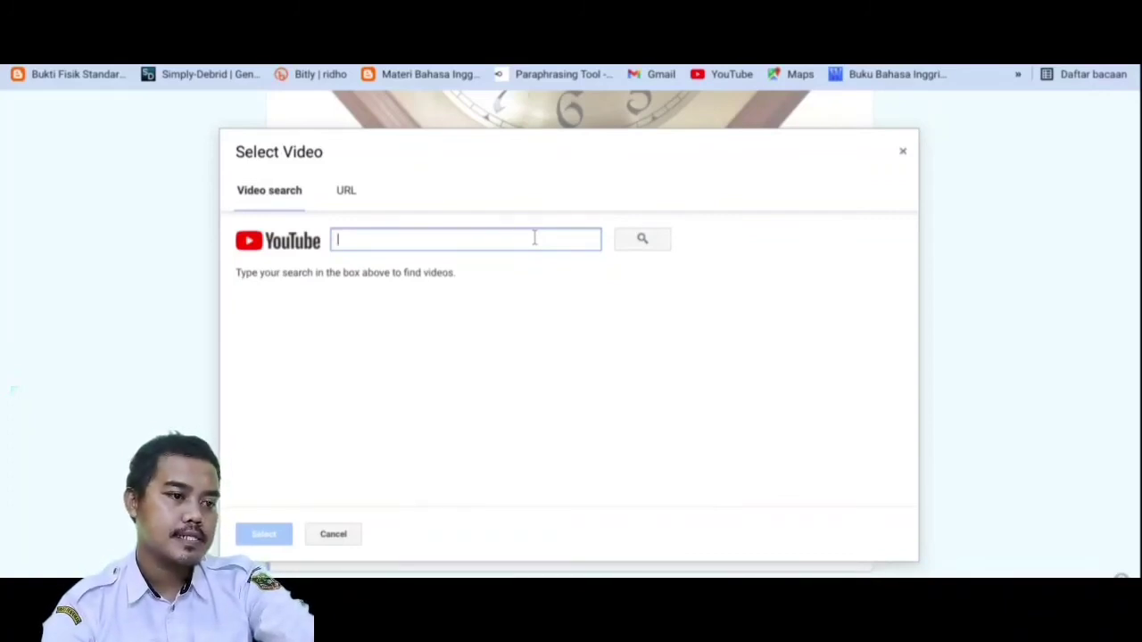
text(pena)
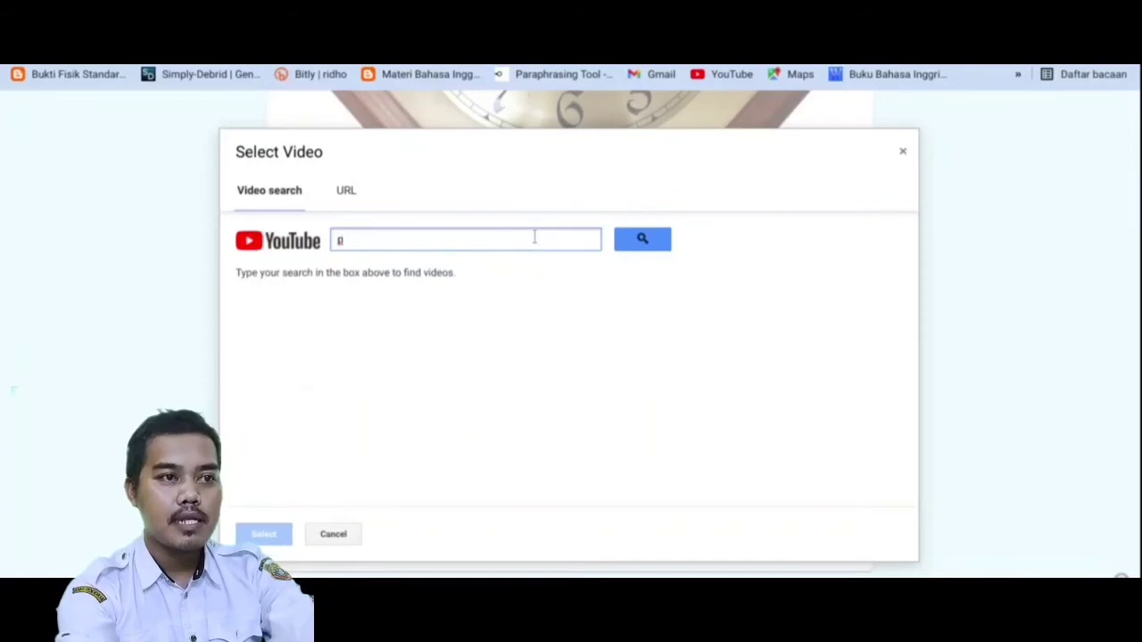
key(BackSpace)
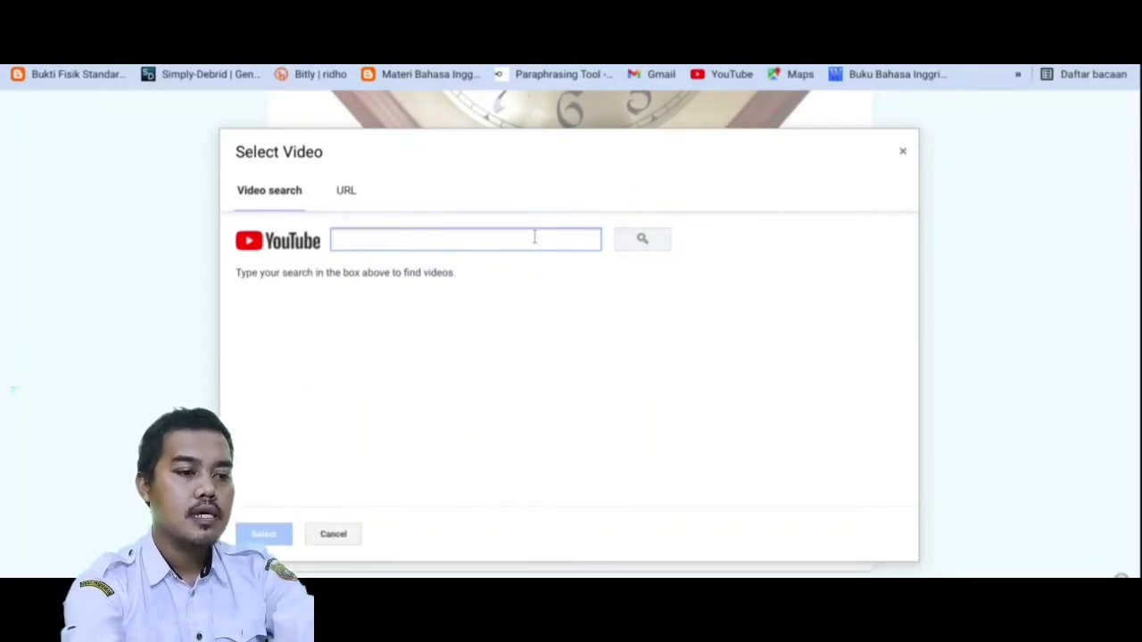
text(ads on di google form)
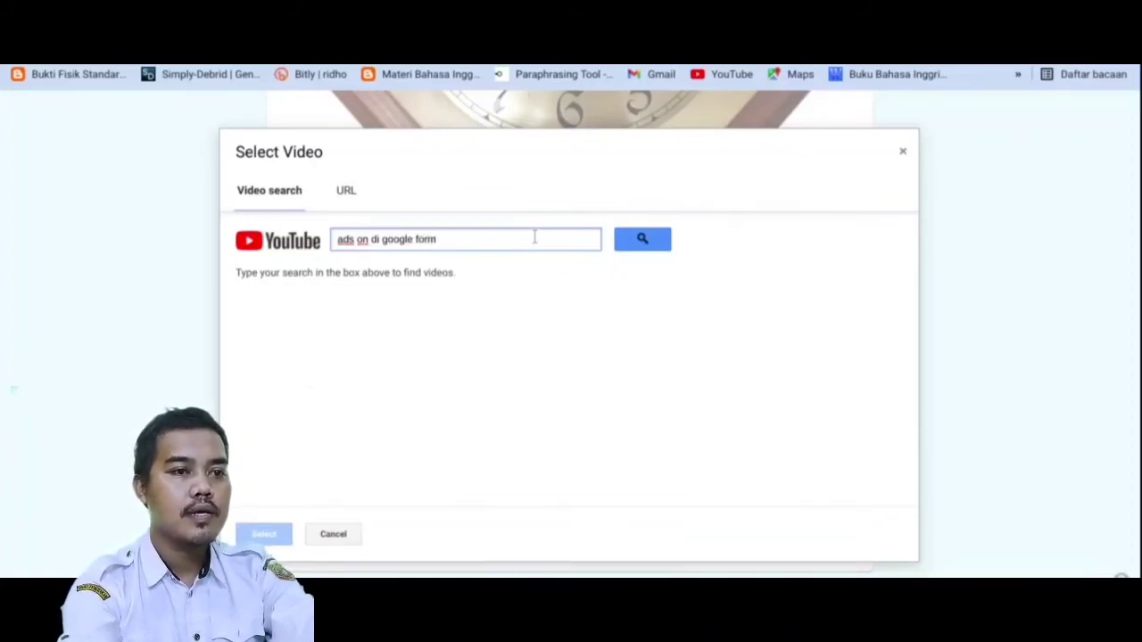
key(Return)
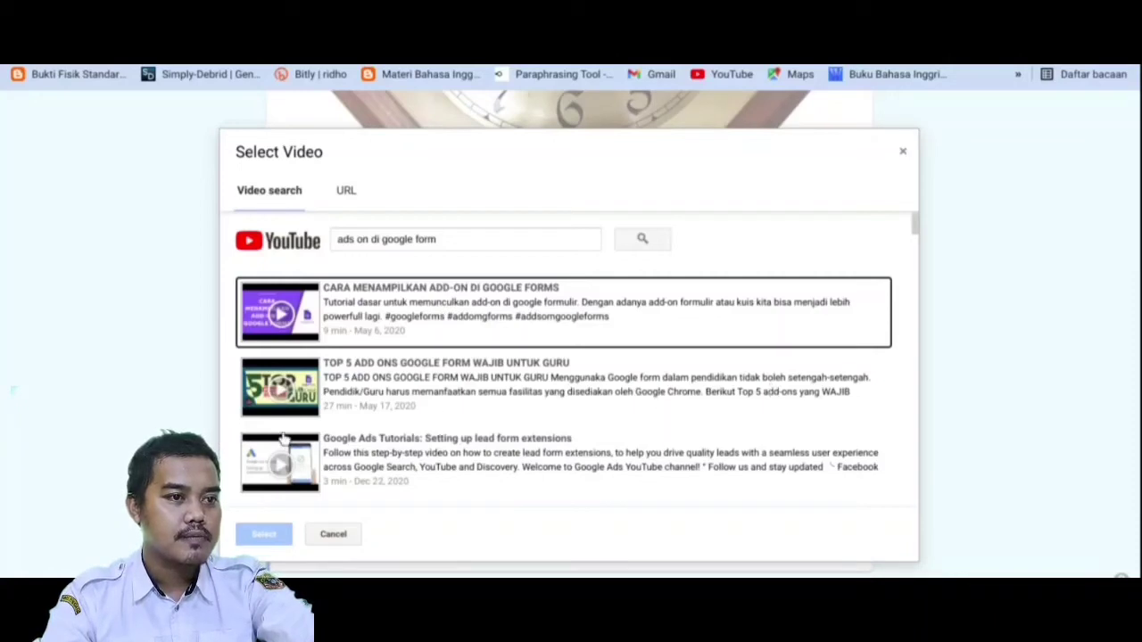
click(437, 332)
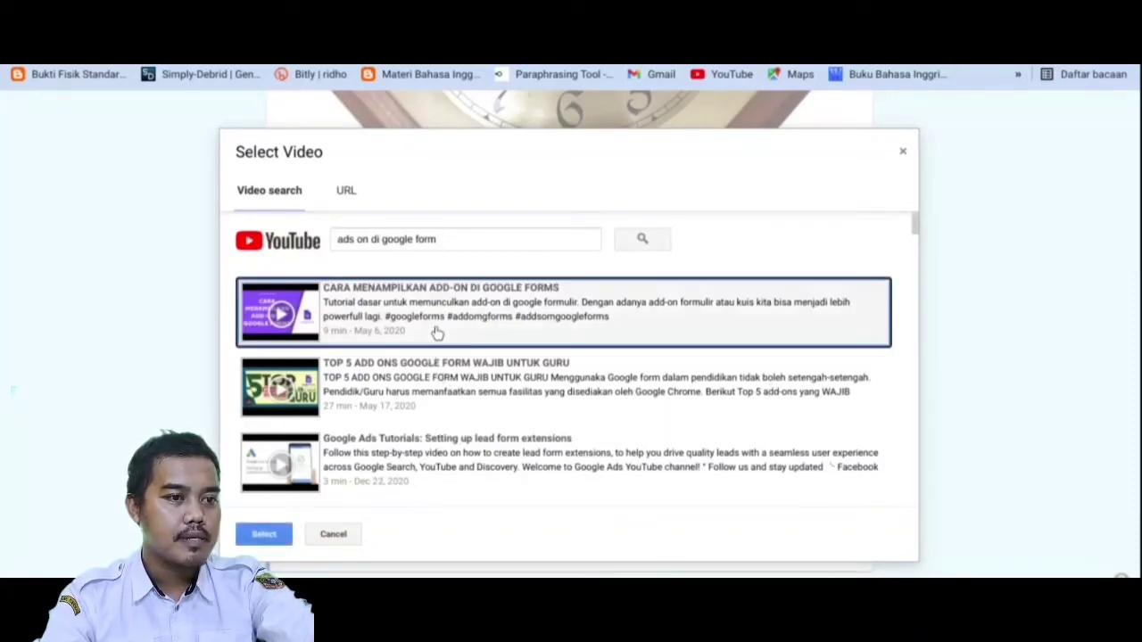
click(265, 534)
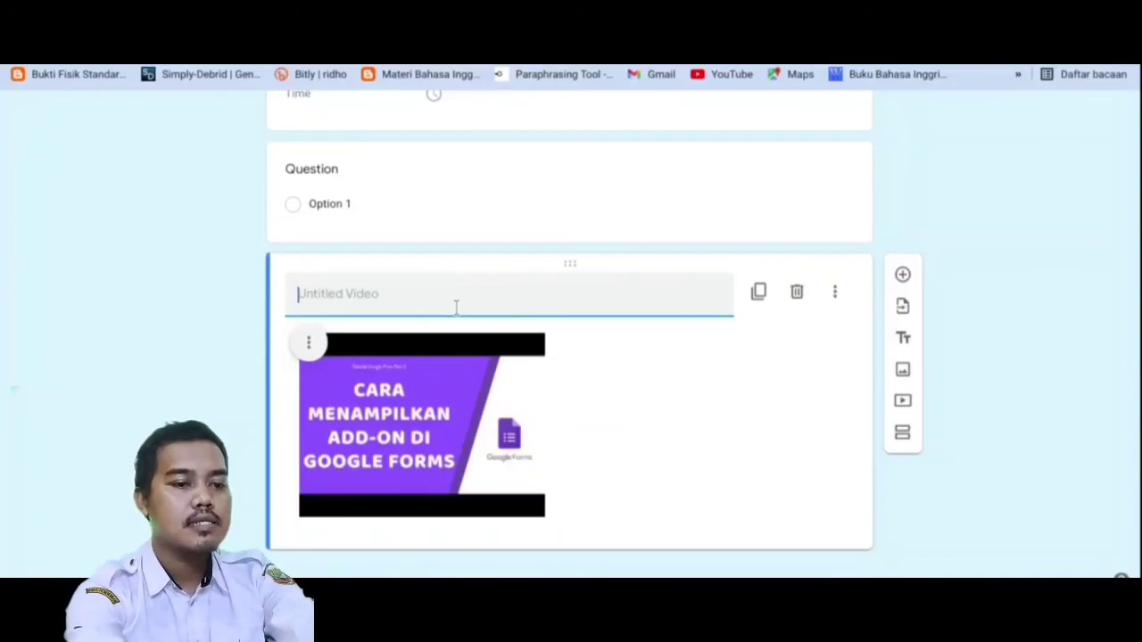
Title the inserted video "silahkan simak vidio verikut dan berikan tanggapan anda"
text(silahkan)
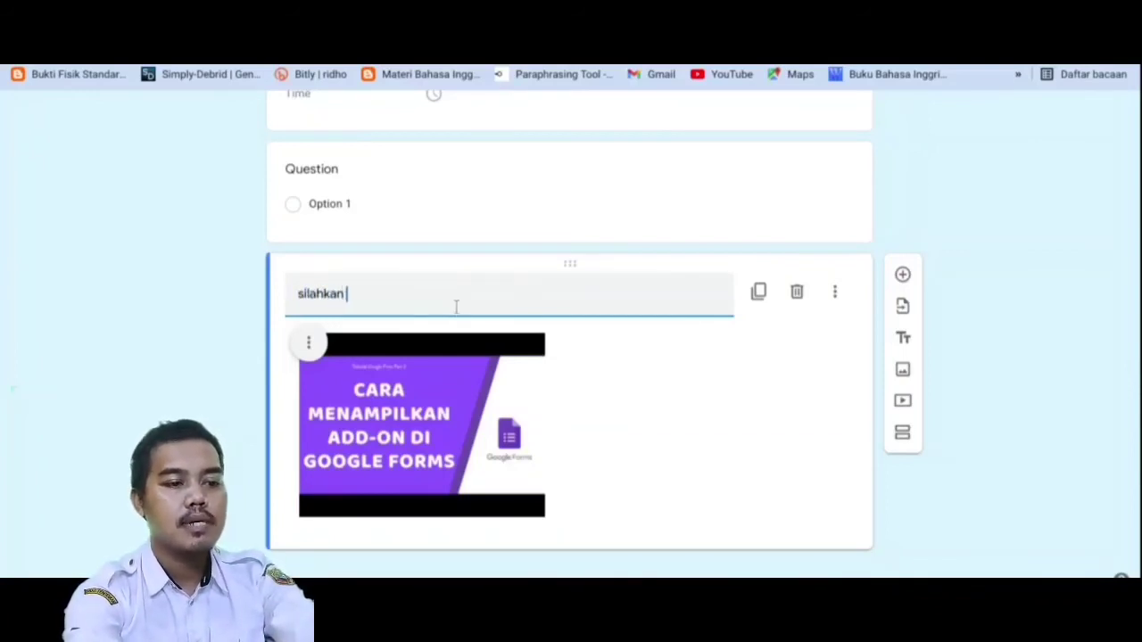
text( simak v)
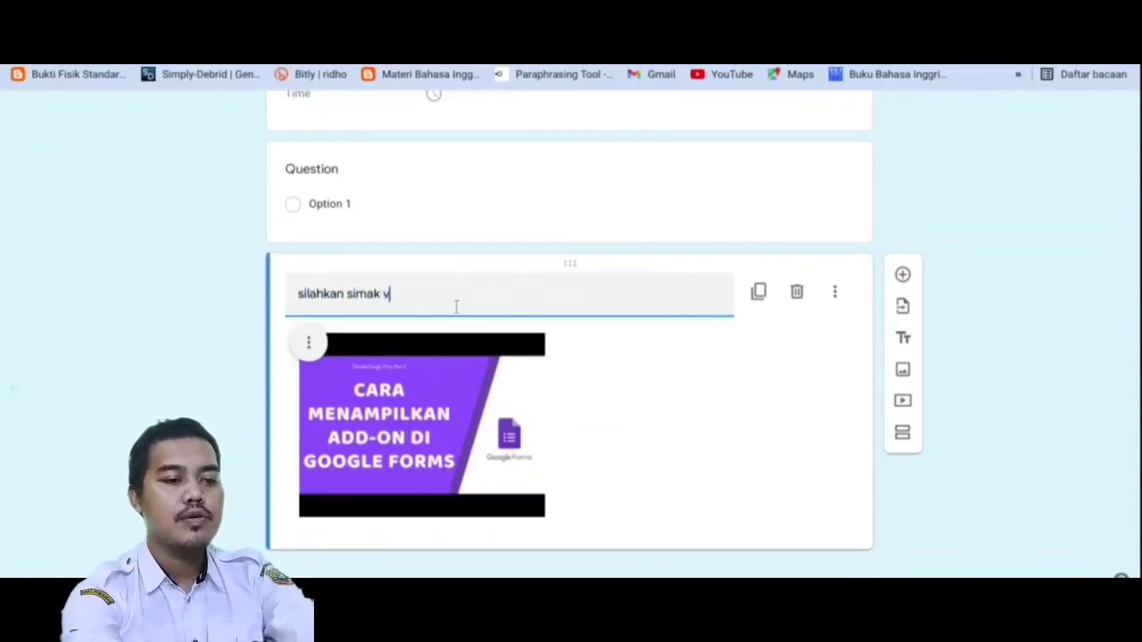
text(idio v)
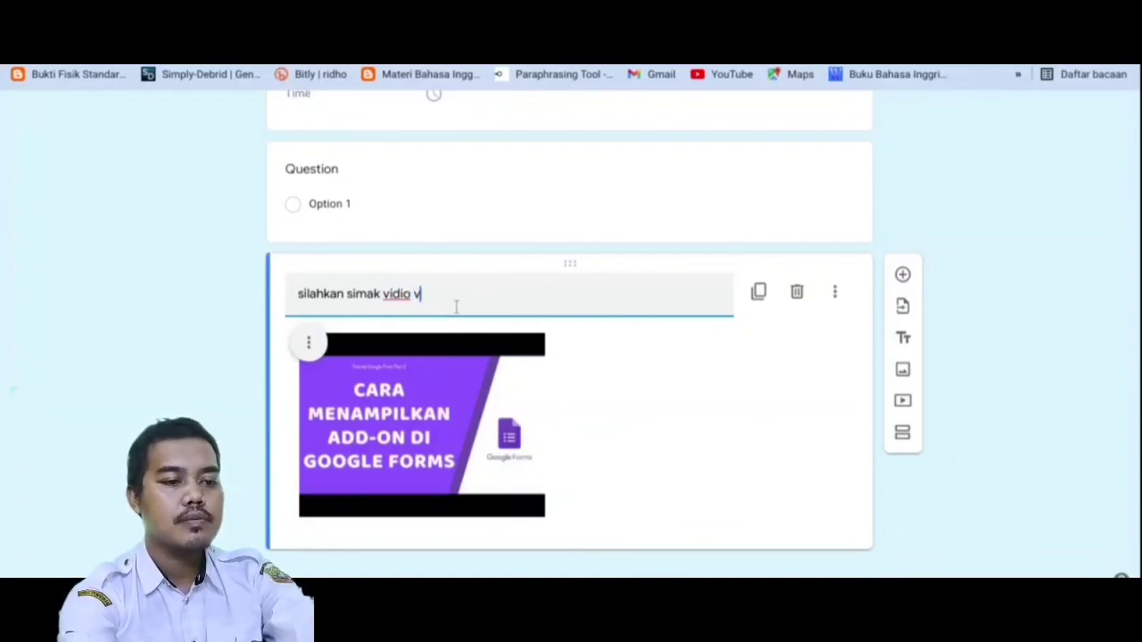
text(erikut)
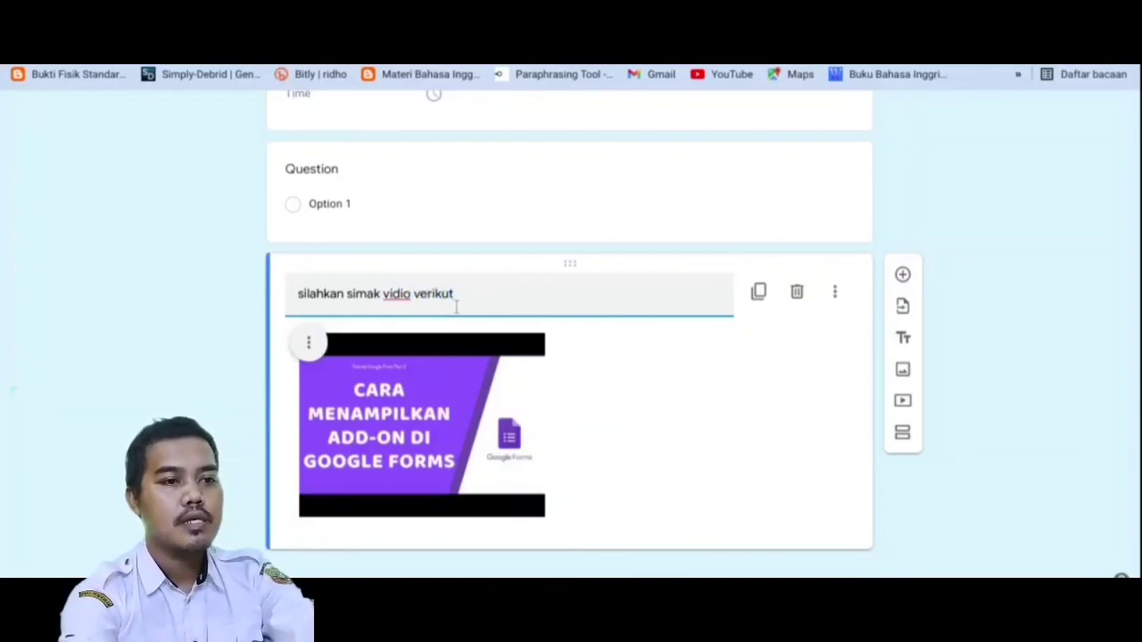
text( dan)
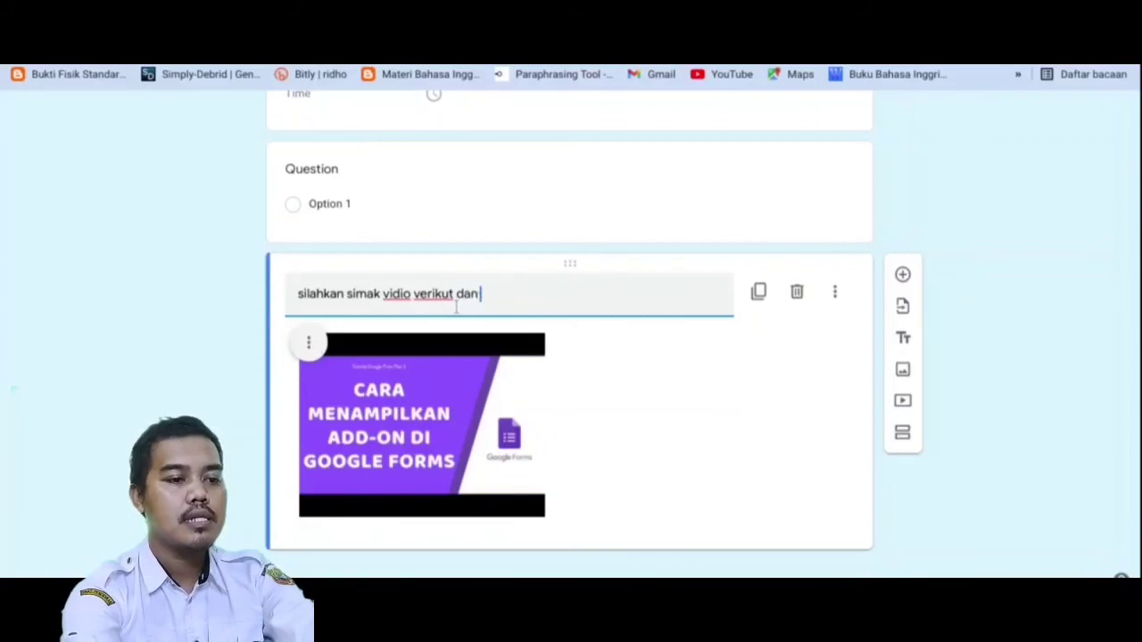
text( berikan ta)
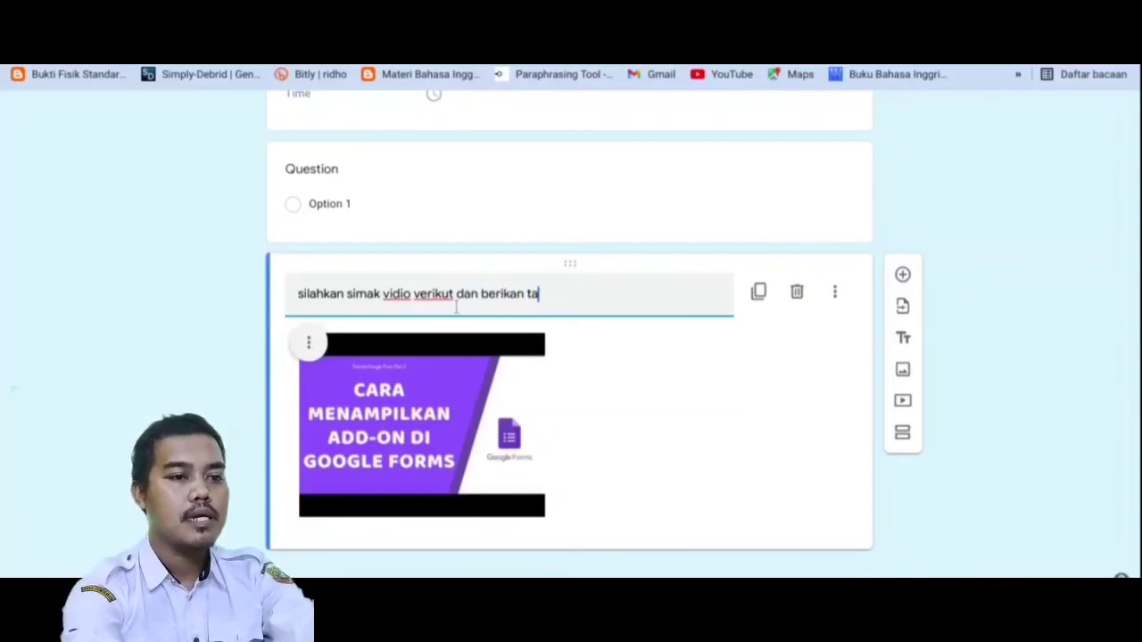
text(nggap)
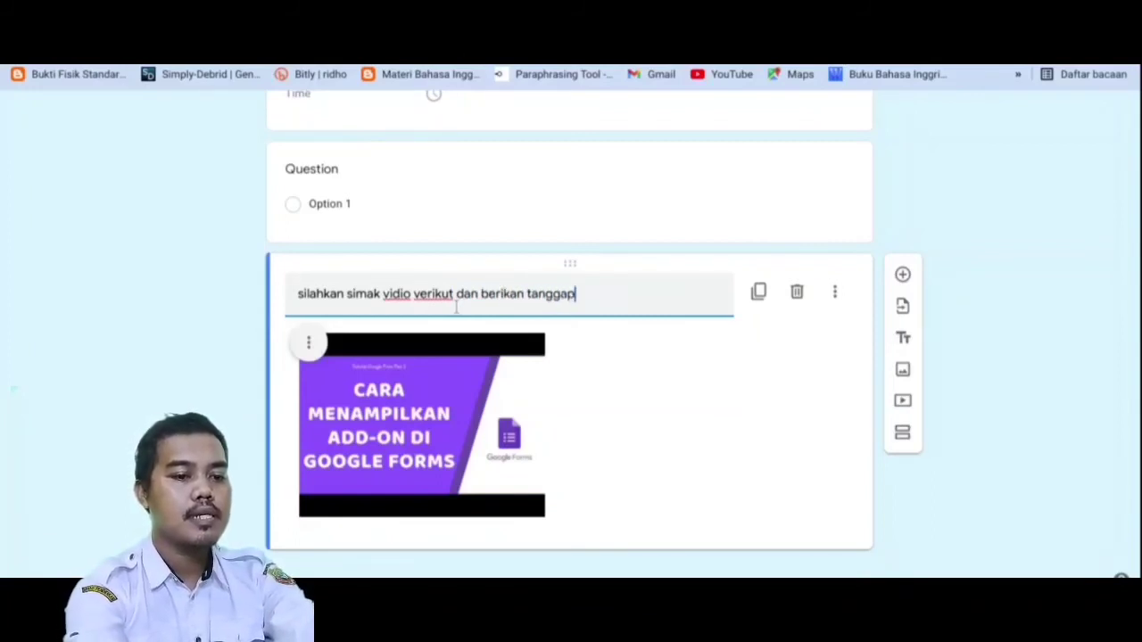
text(an anda)
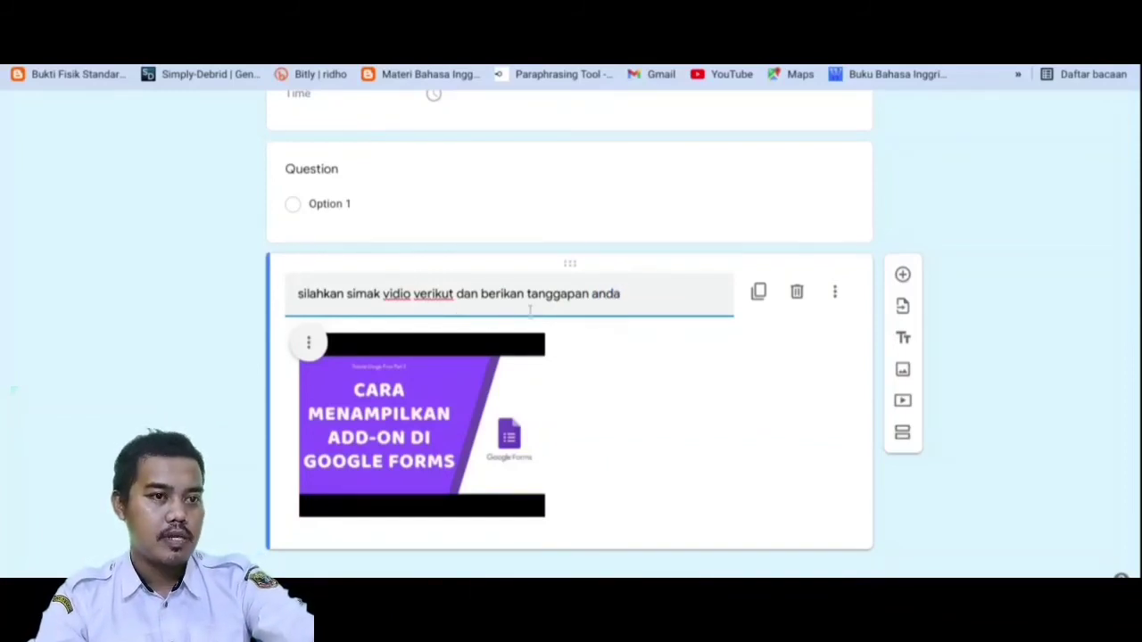
Delete the blank question between the clock question and the inserted video, leaving the video item selected
click(760, 215)
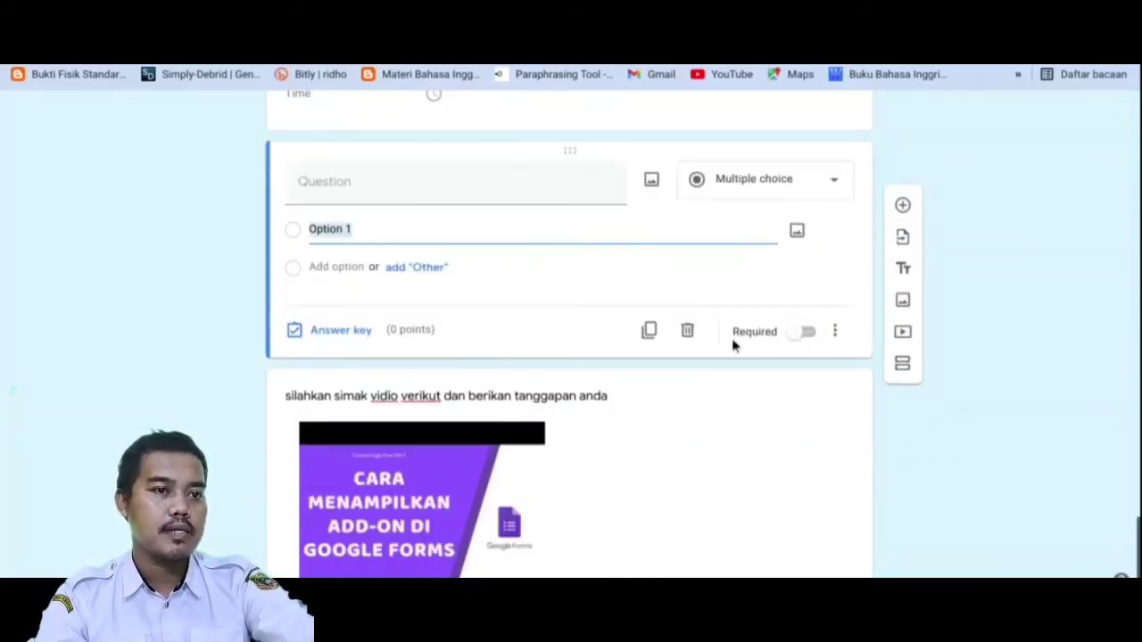
click(698, 335)
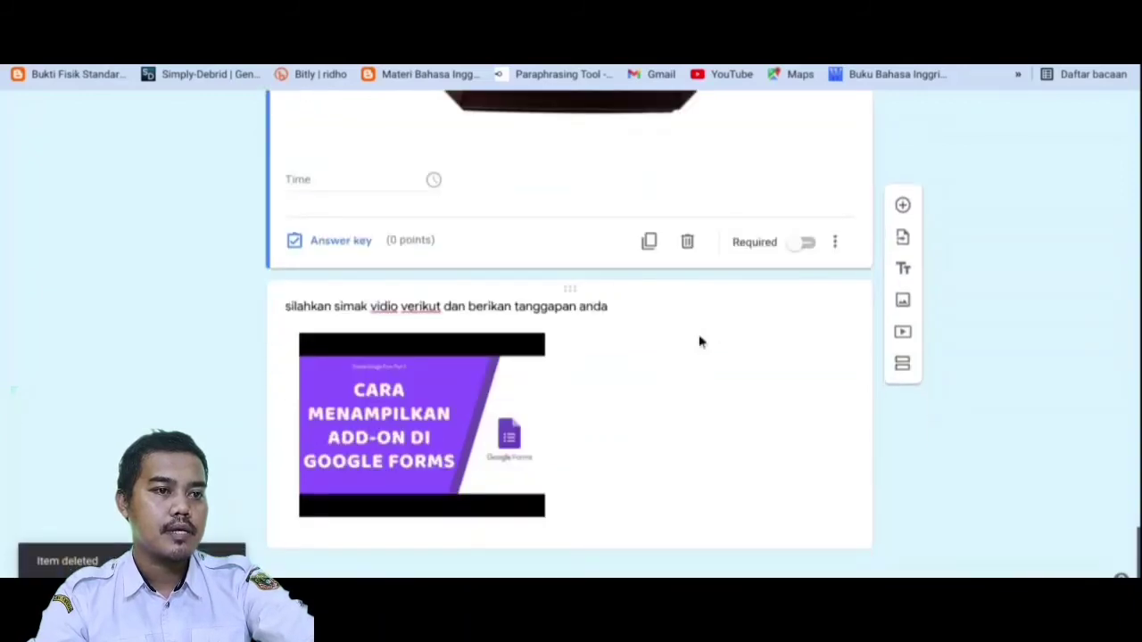
click(805, 443)
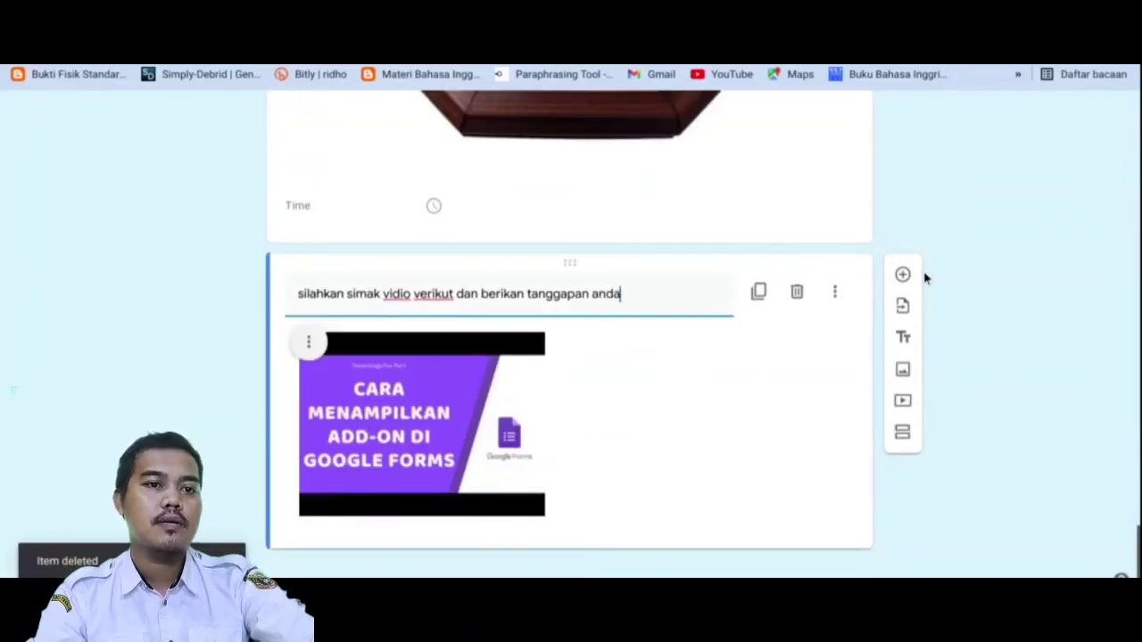
Review the first section's fields and the multiple-choice, checkbox and dropdown questions in the second section
scroll(803, 339, up, 20)
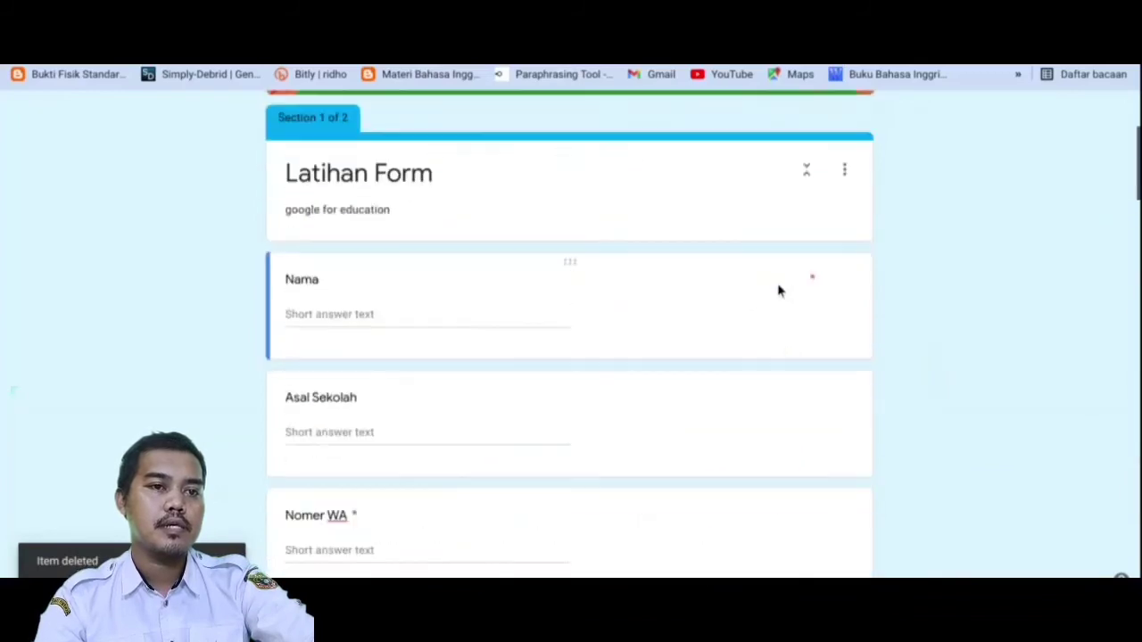
scroll(762, 506, down, 4)
scroll(763, 500, down, 7)
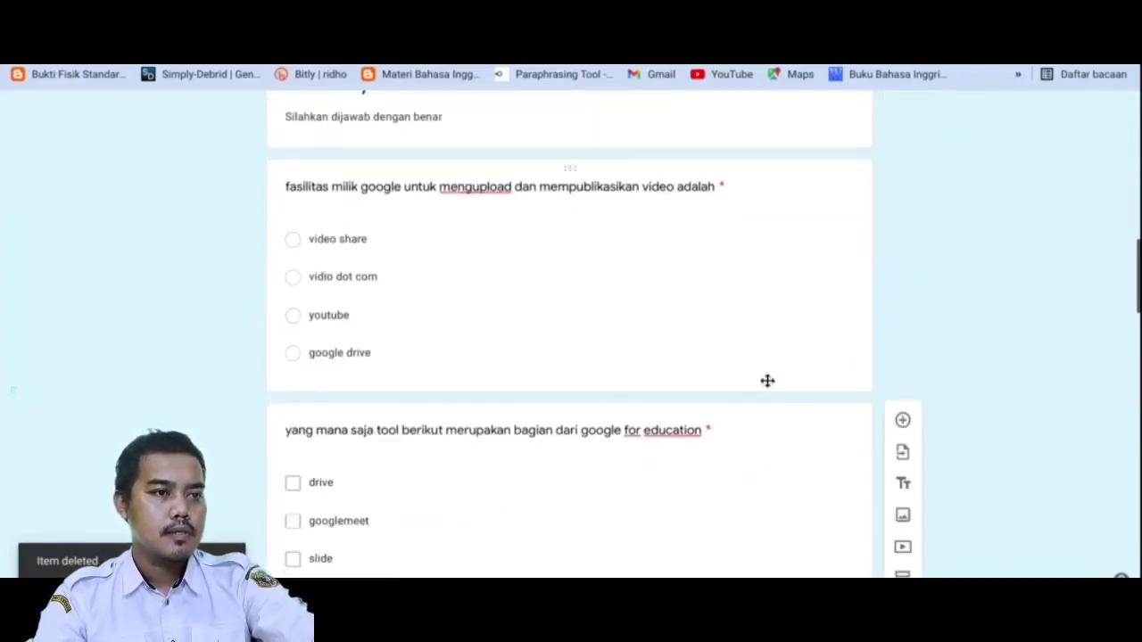
click(734, 283)
scroll(780, 419, down, 3)
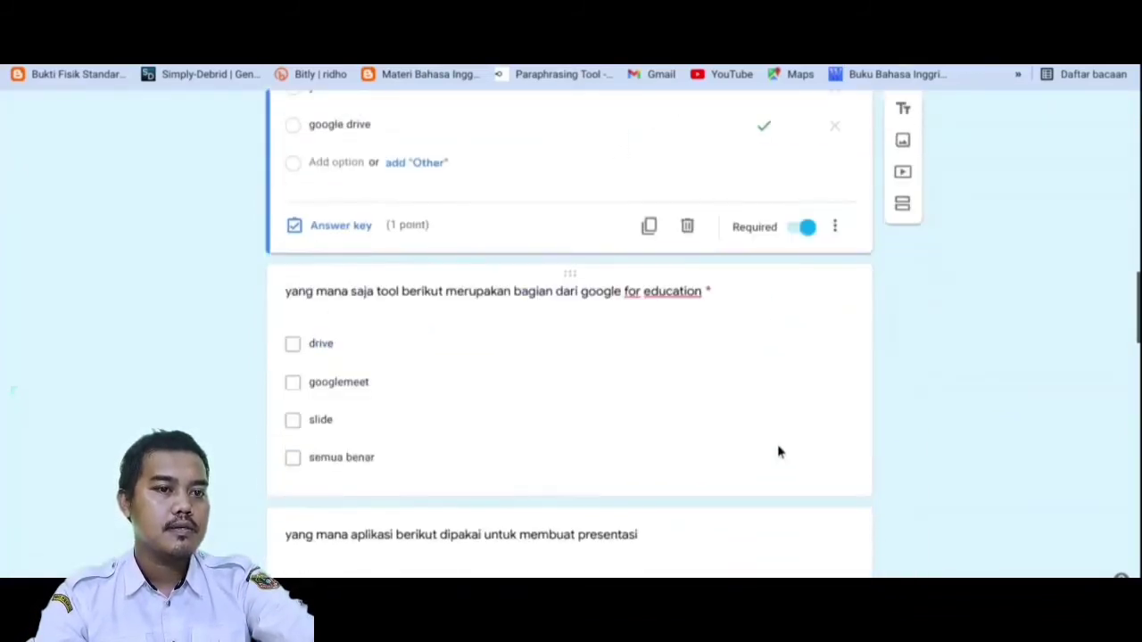
click(758, 415)
scroll(716, 356, down, 1)
scroll(762, 423, down, 3)
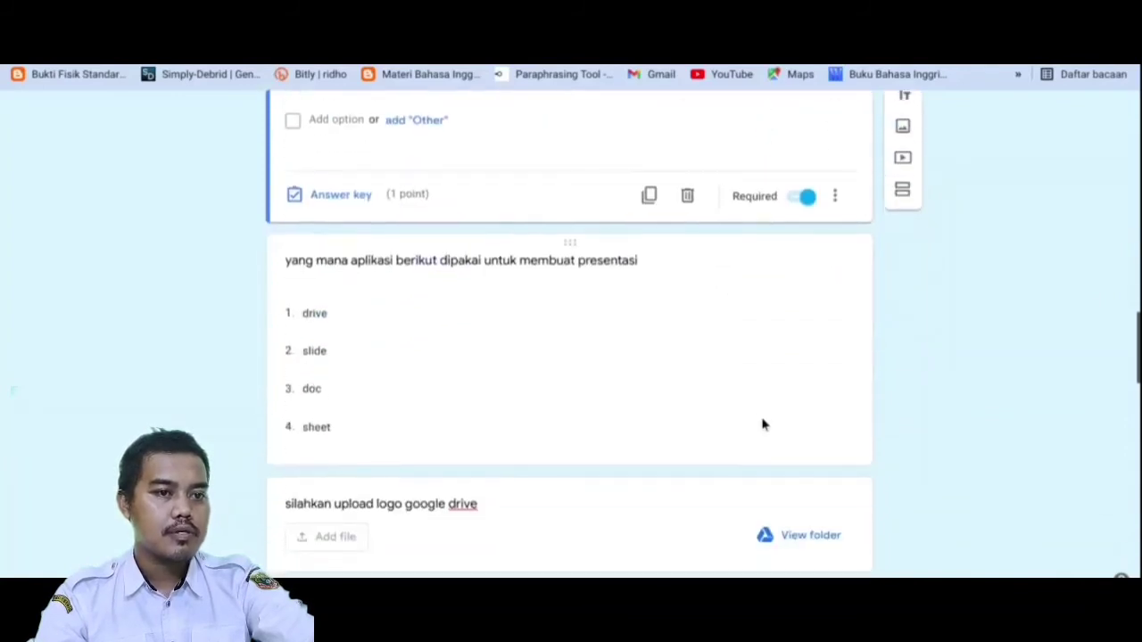
click(755, 387)
scroll(752, 368, down, 3)
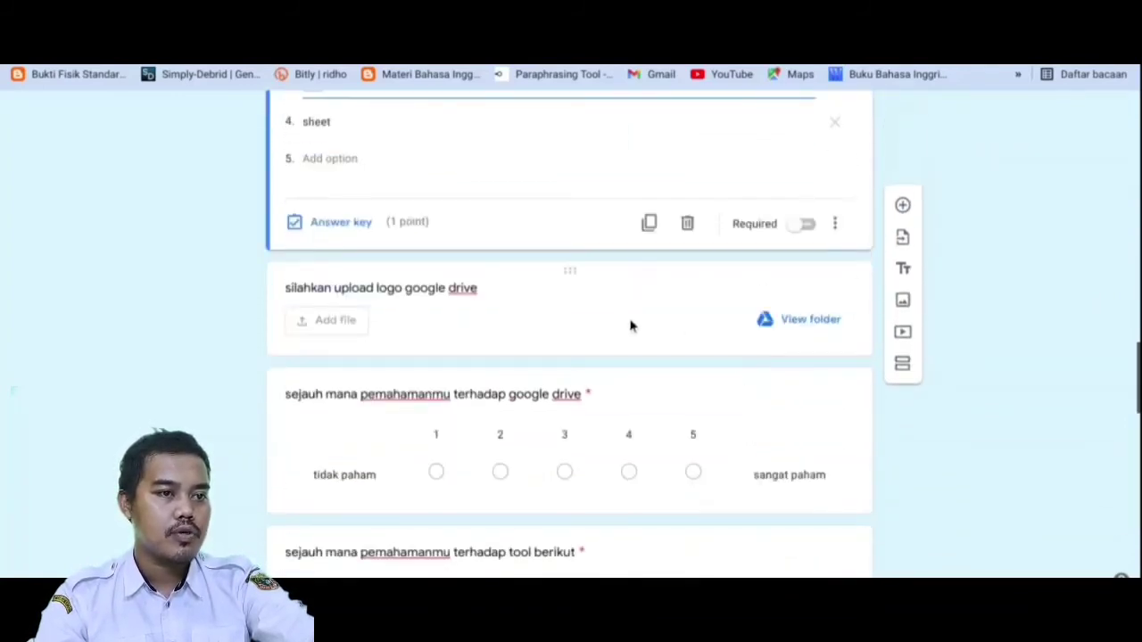
Review the file upload, linear scale, both grid questions, the clock question and the video item
scroll(579, 318, down, 2)
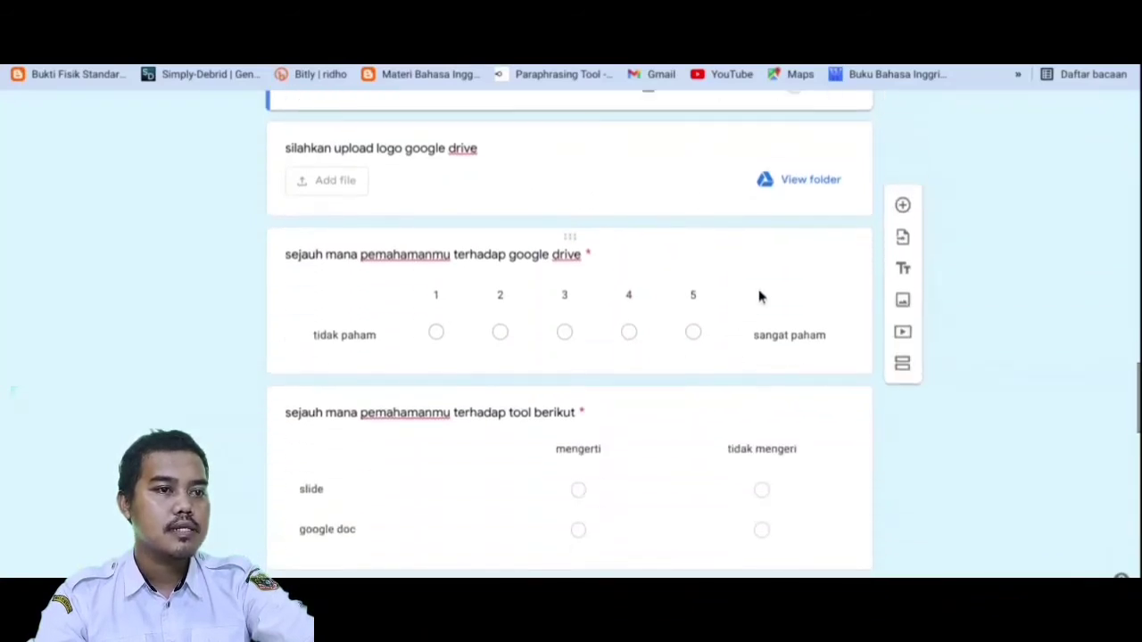
click(758, 296)
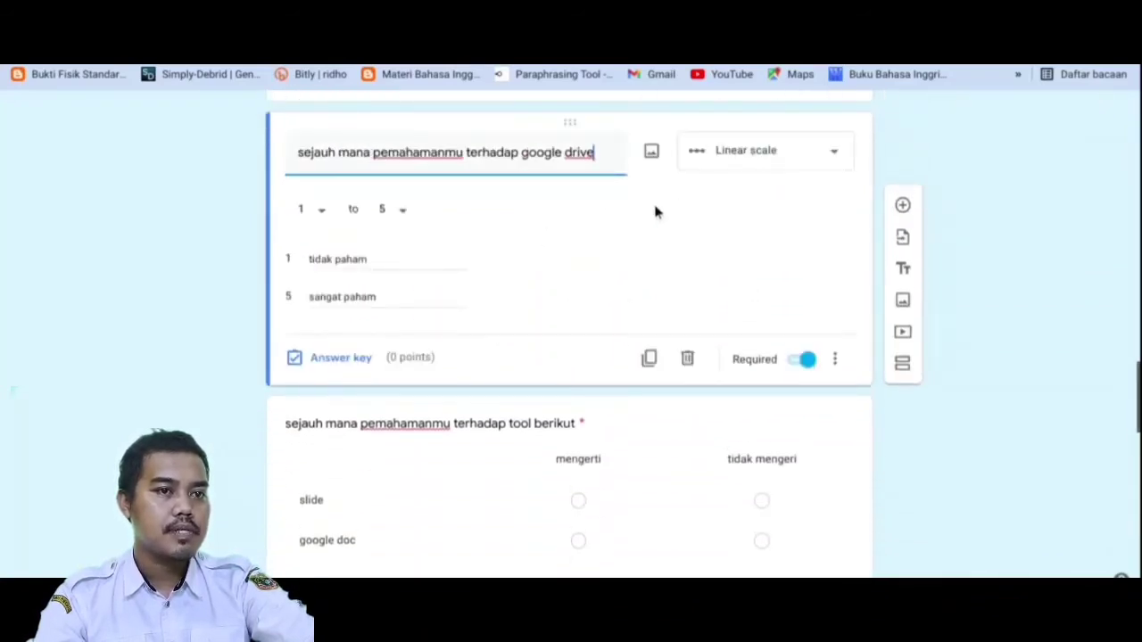
scroll(759, 321, down, 1)
click(780, 339)
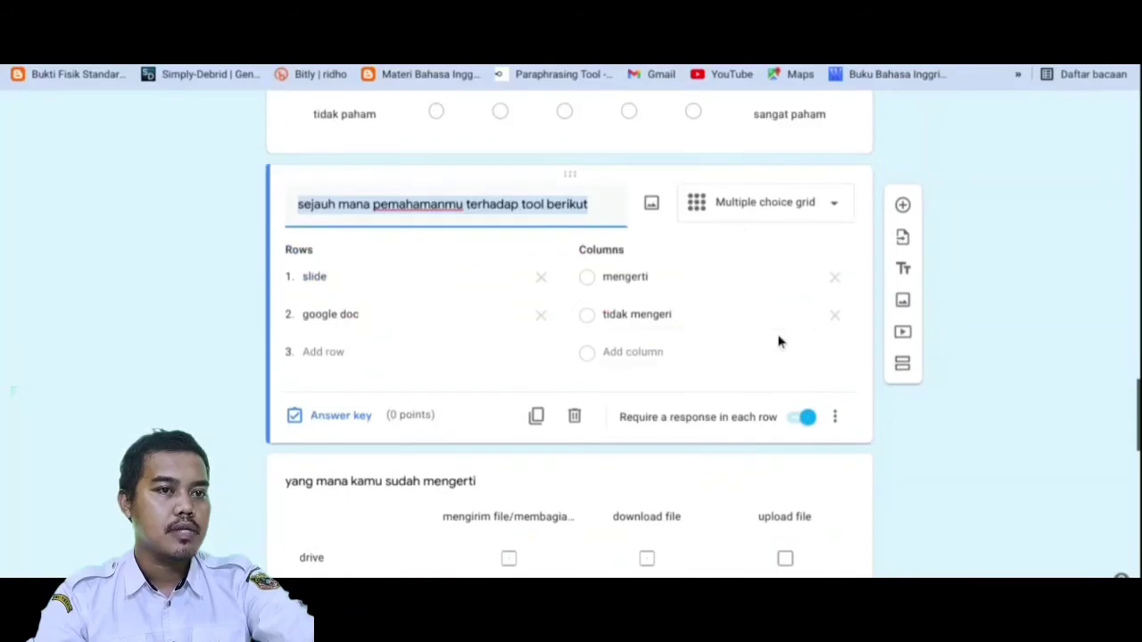
scroll(776, 341, down, 2)
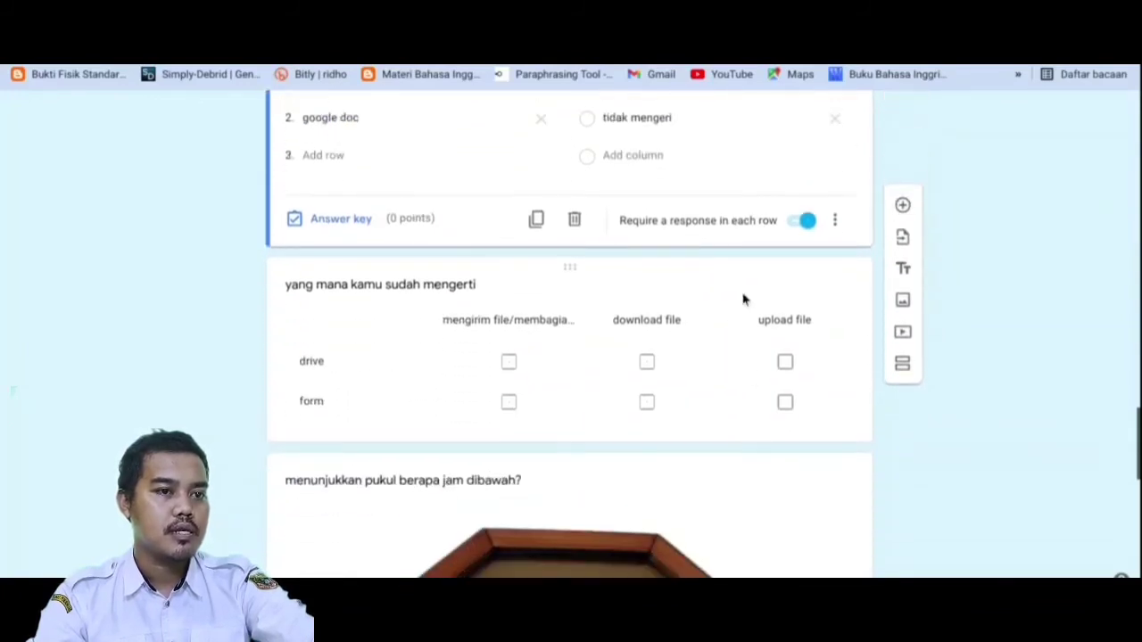
click(741, 304)
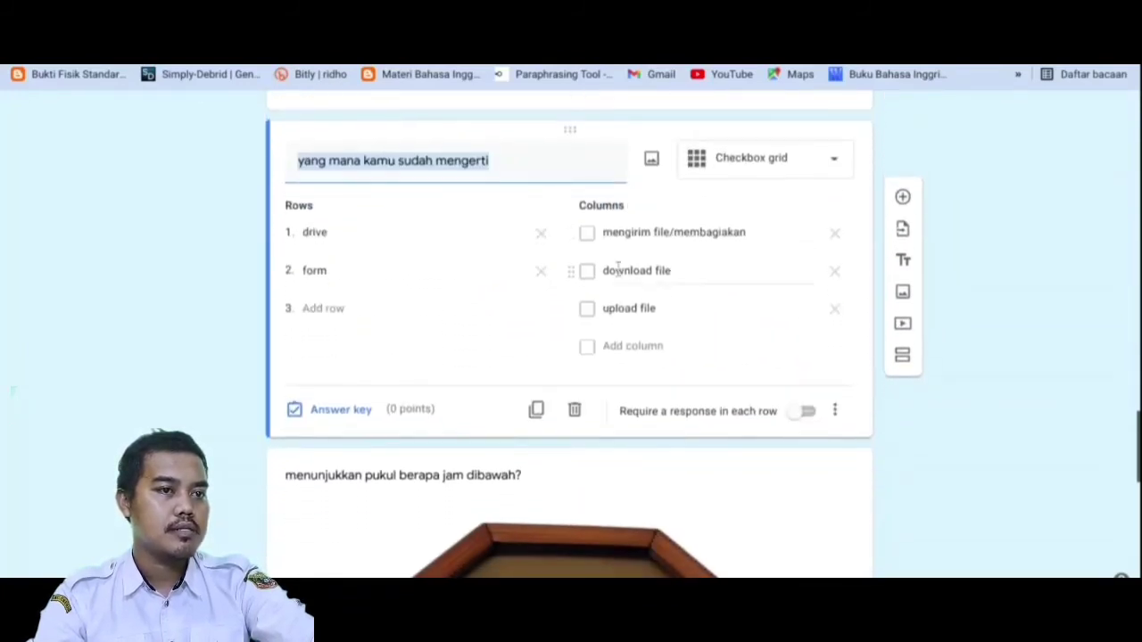
scroll(676, 324, down, 2)
click(805, 390)
scroll(798, 349, down, 2)
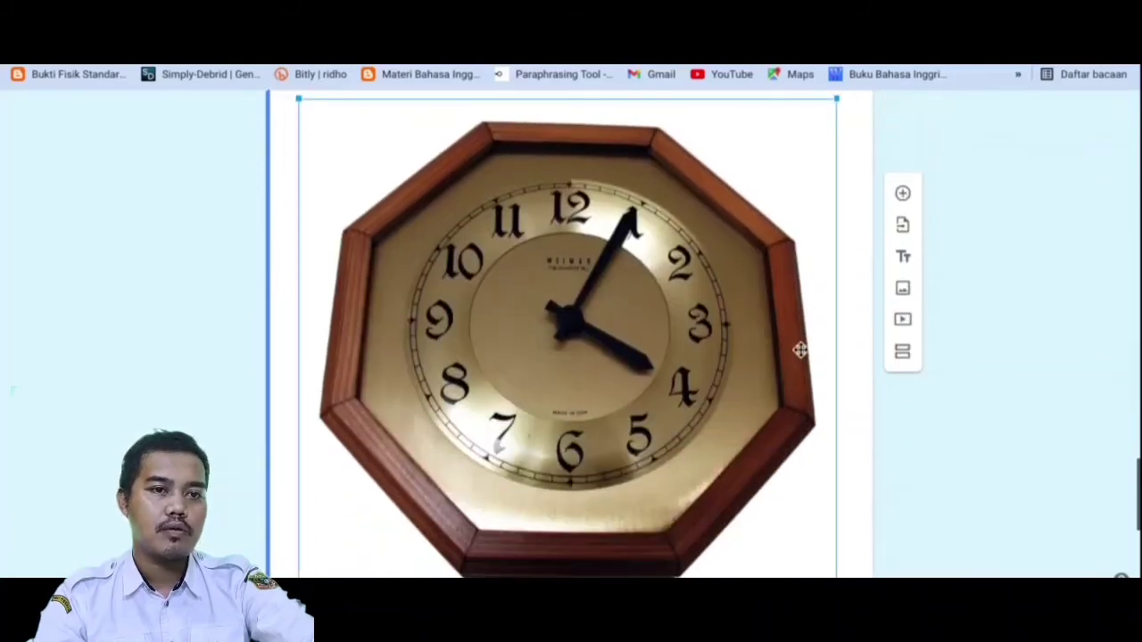
scroll(777, 387, down, 5)
click(782, 387)
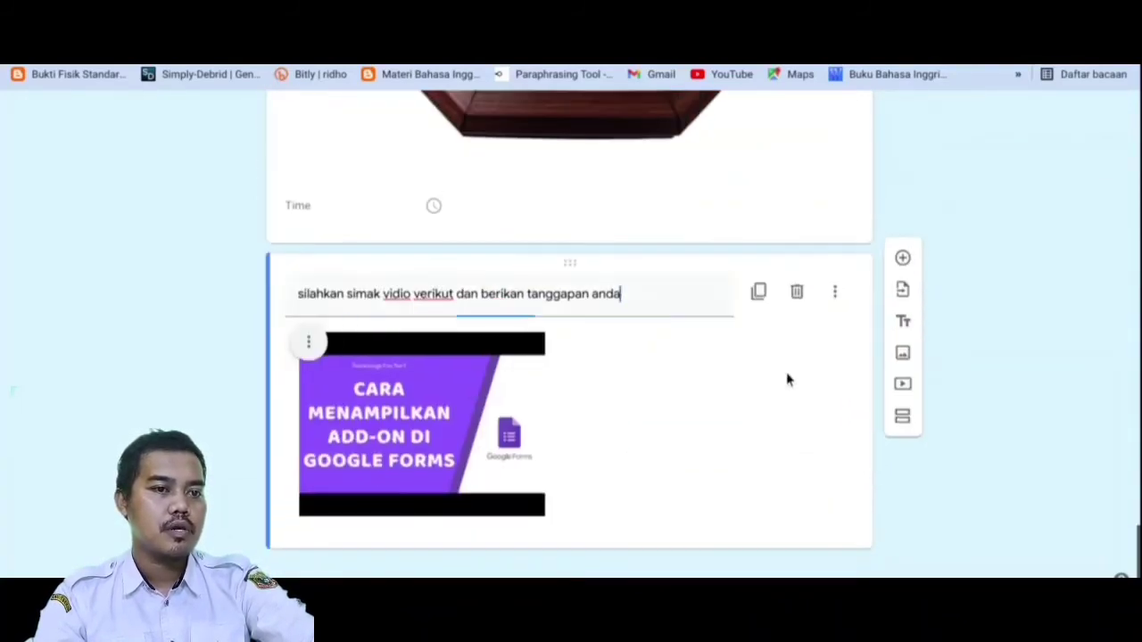
Return to the start of the form, check its Responses page and open the form Settings
scroll(1013, 455, up, 10)
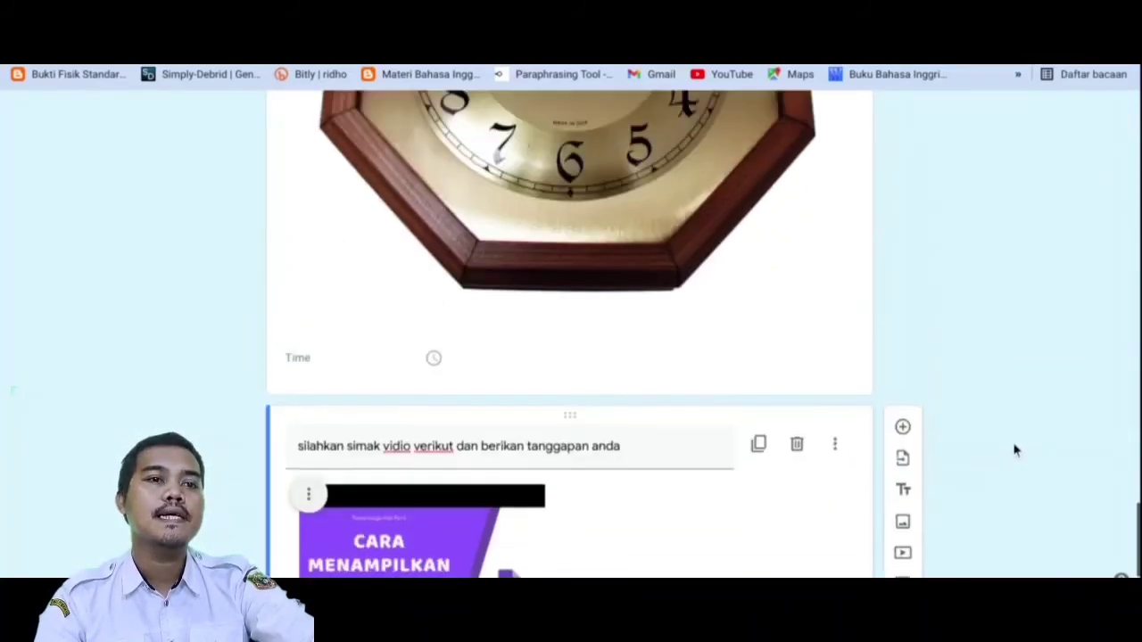
scroll(1016, 450, up, 15)
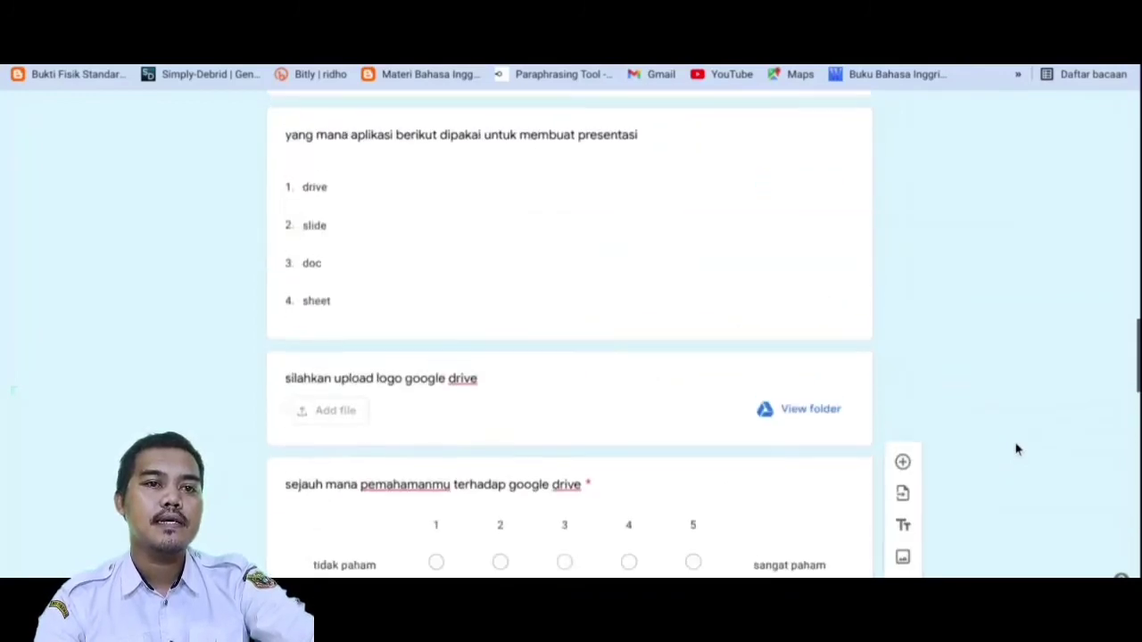
scroll(1016, 450, up, 10)
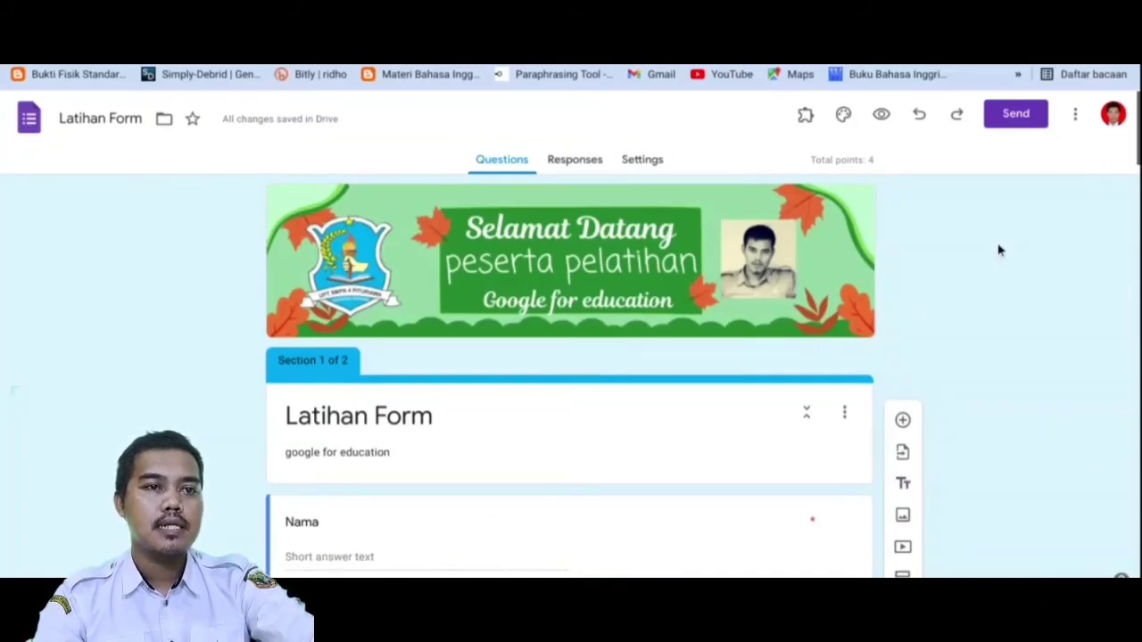
click(591, 162)
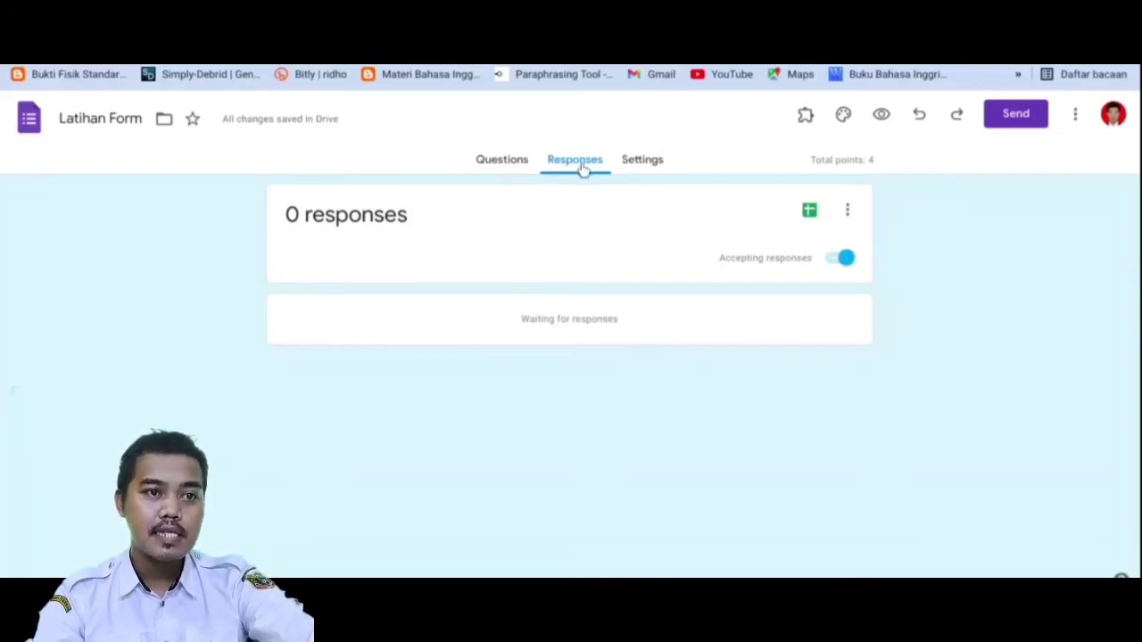
click(646, 166)
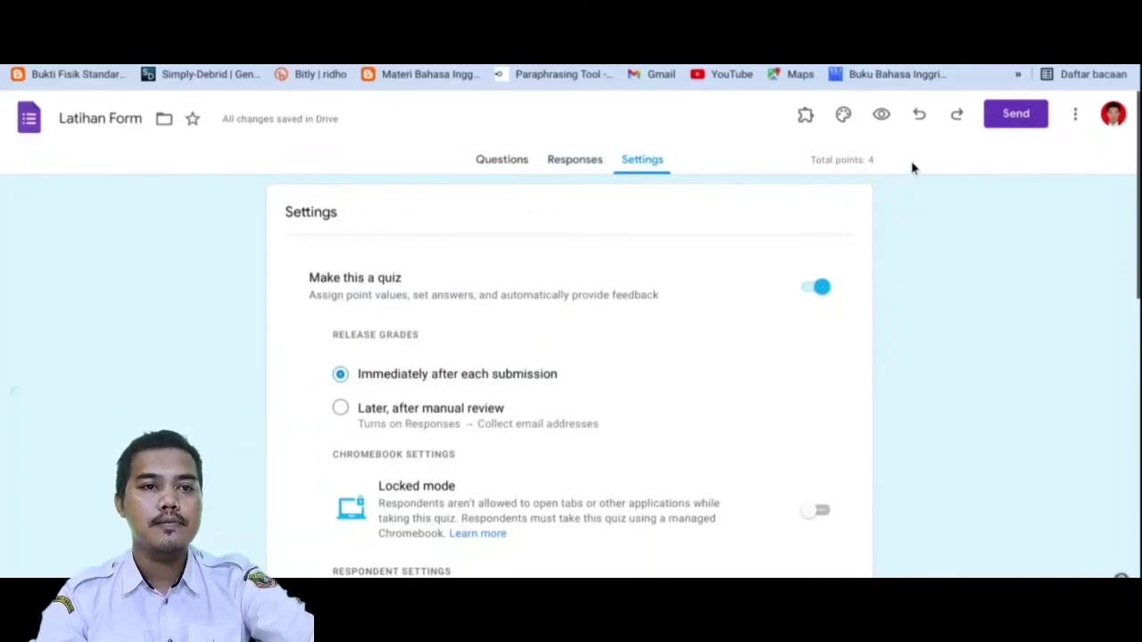
Switch the "Make this a quiz" setting off and on again
scroll(471, 339, down, 3)
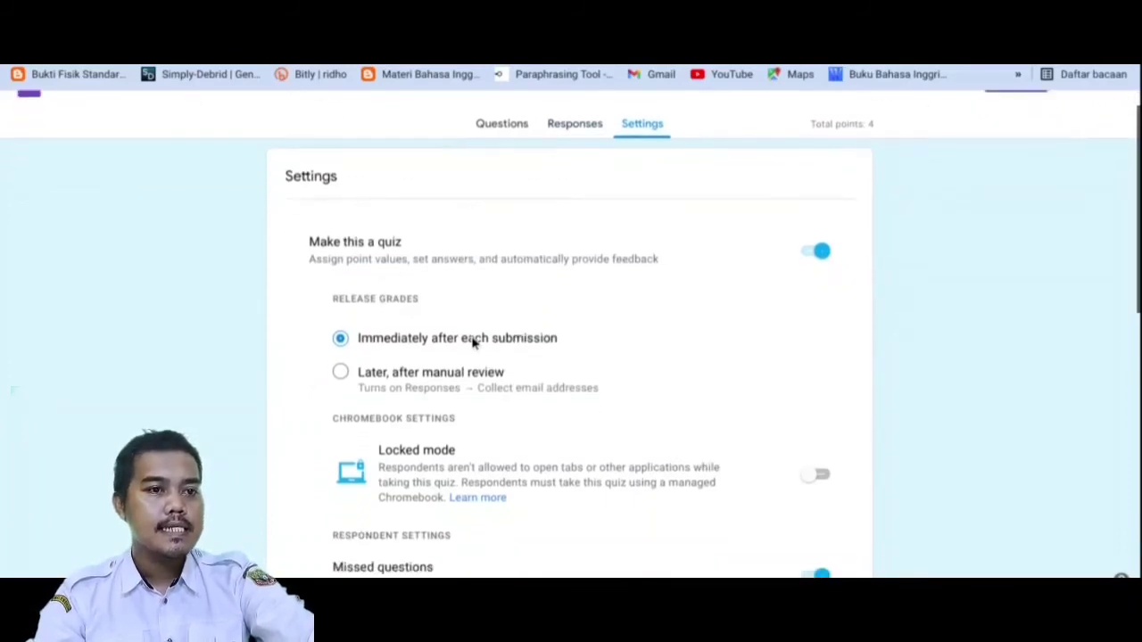
scroll(470, 278, up, 2)
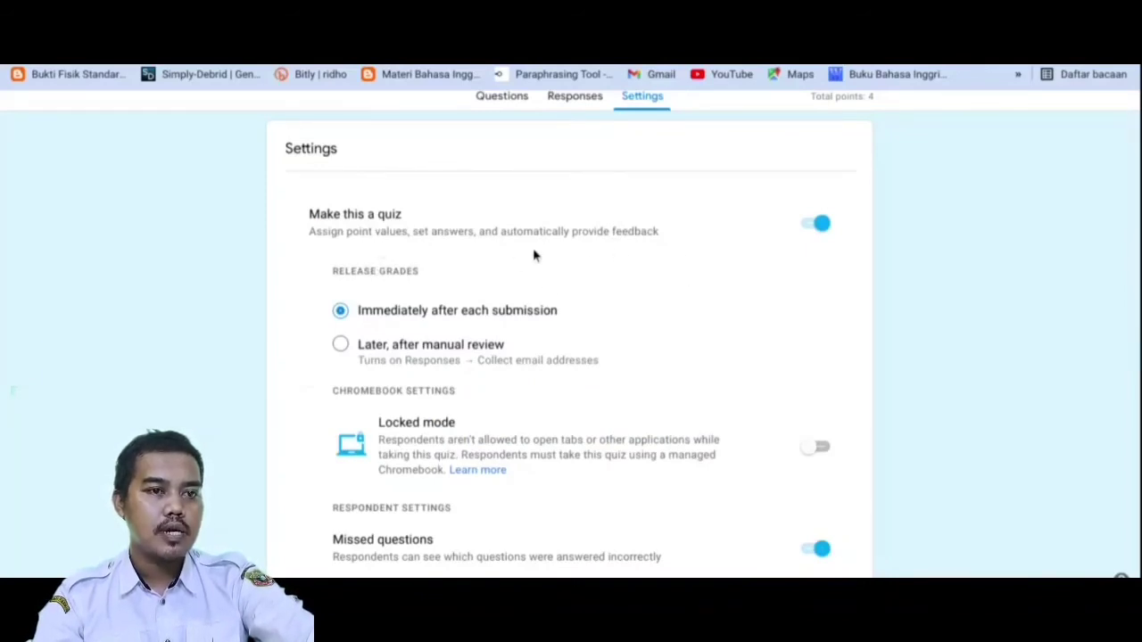
click(818, 231)
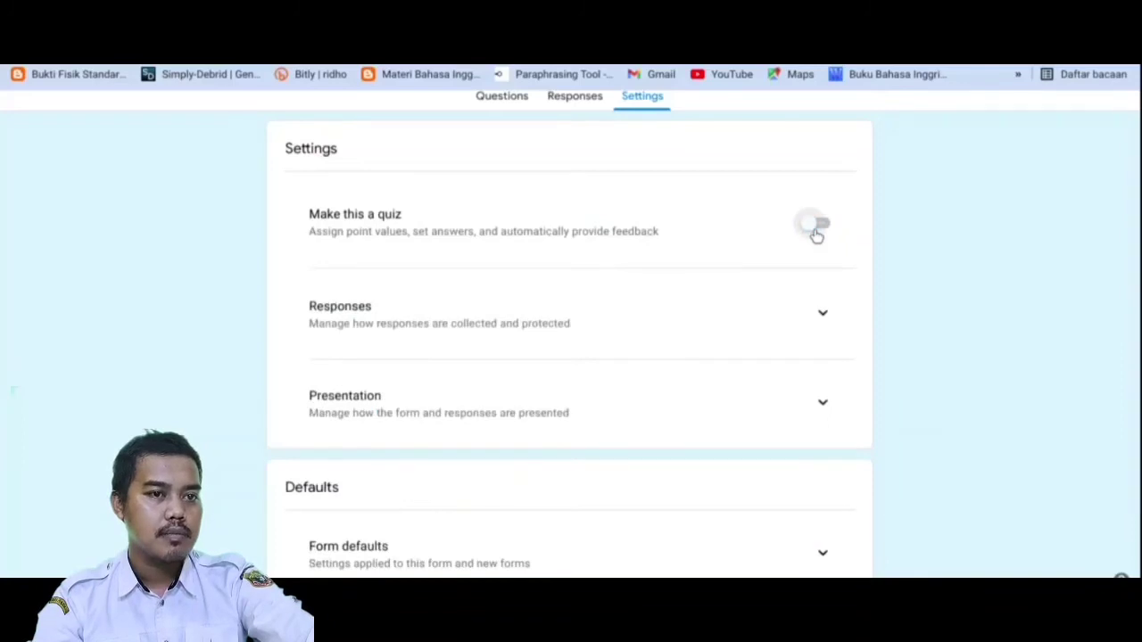
click(816, 232)
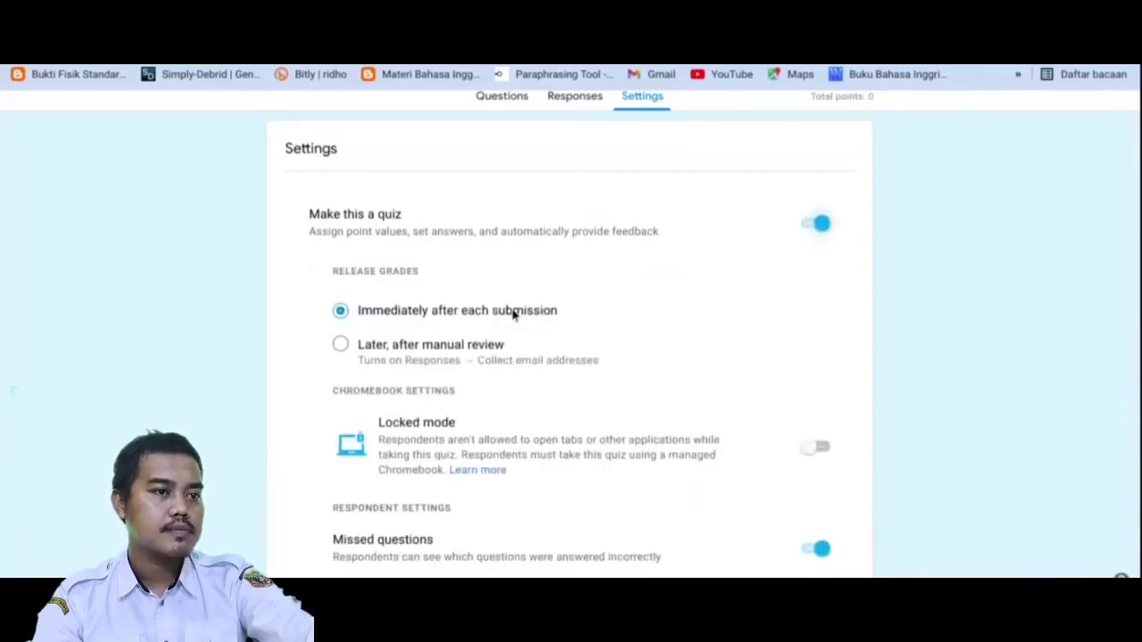
Set the quiz grades to be released "Later, after manual review"
scroll(514, 314, down, 1)
scroll(535, 339, down, 1)
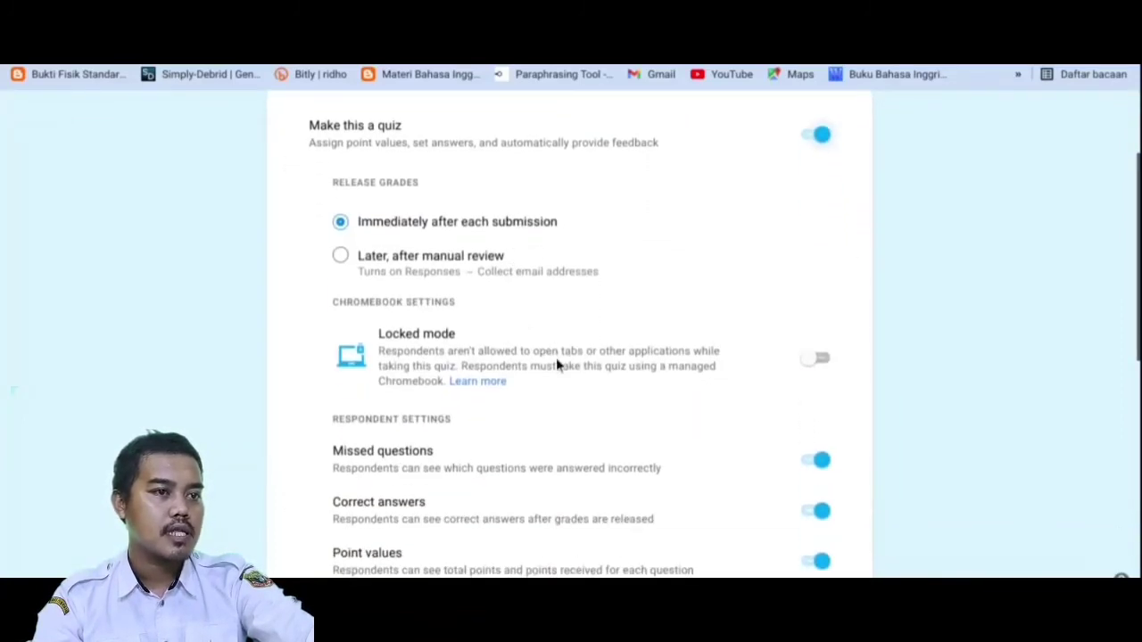
click(340, 258)
scroll(680, 336, down, 2)
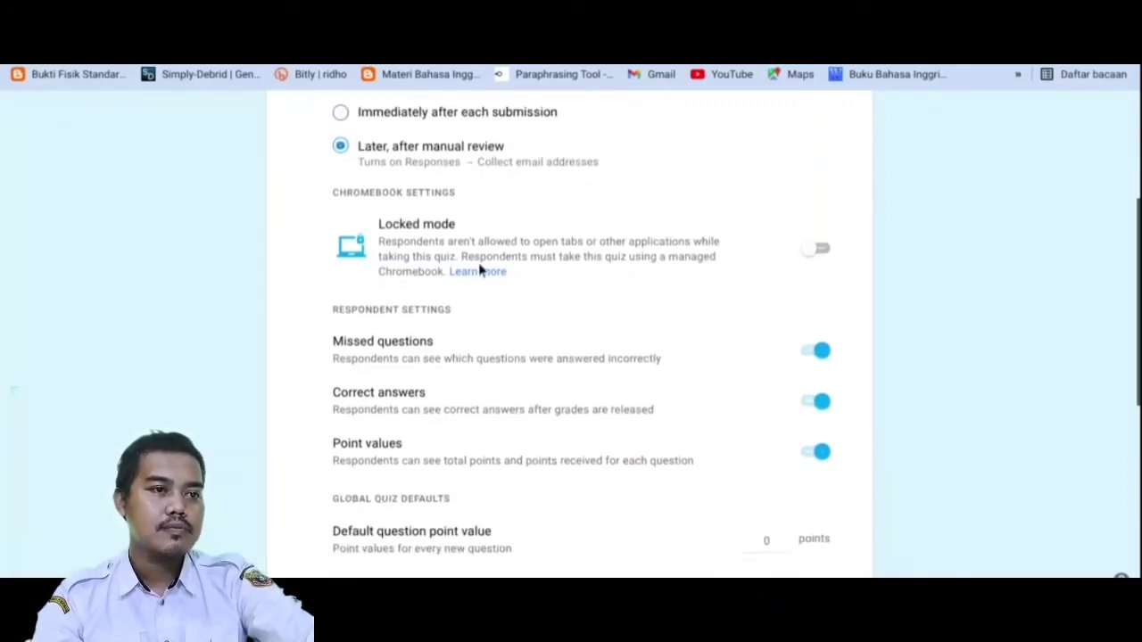
drag(311, 240, 391, 305)
click(576, 211)
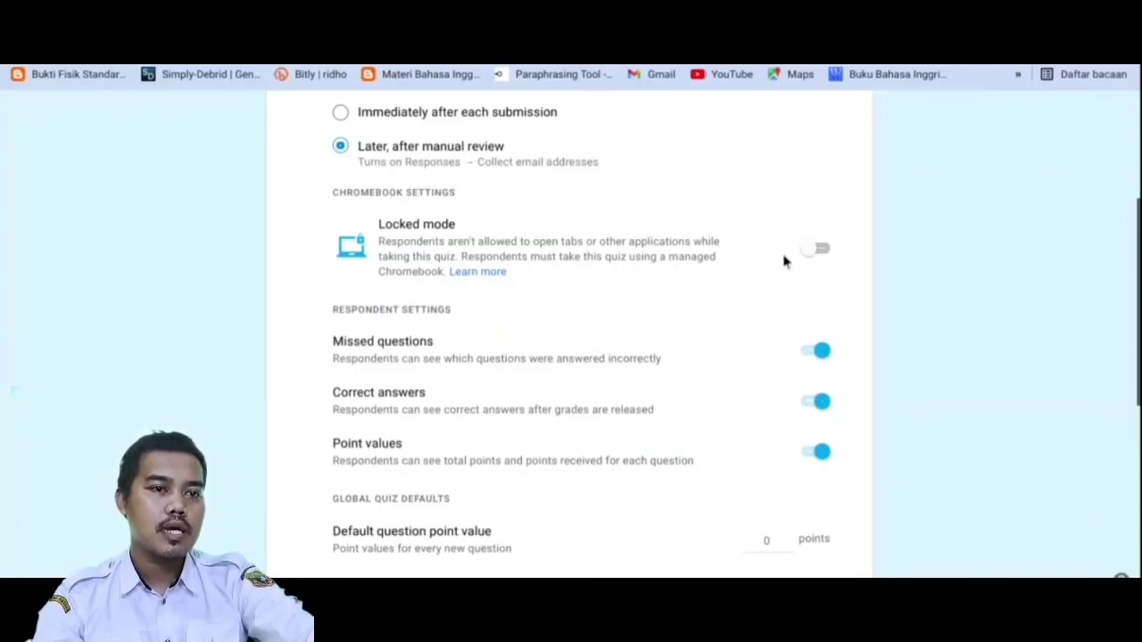
Turn the Chromebook Locked mode on and back off
click(830, 257)
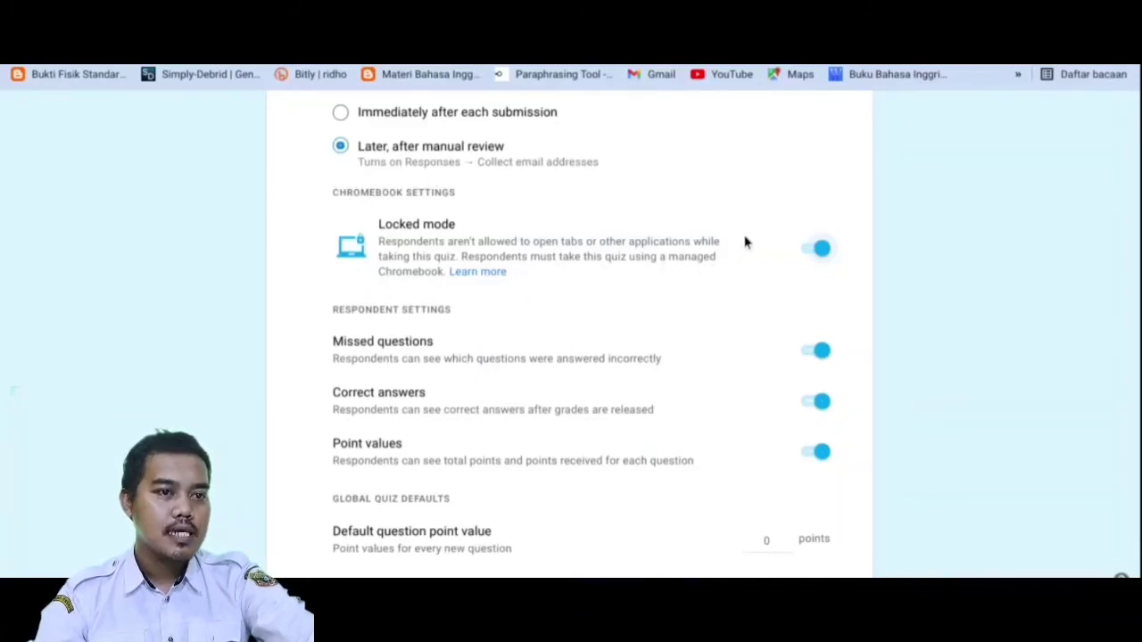
click(806, 257)
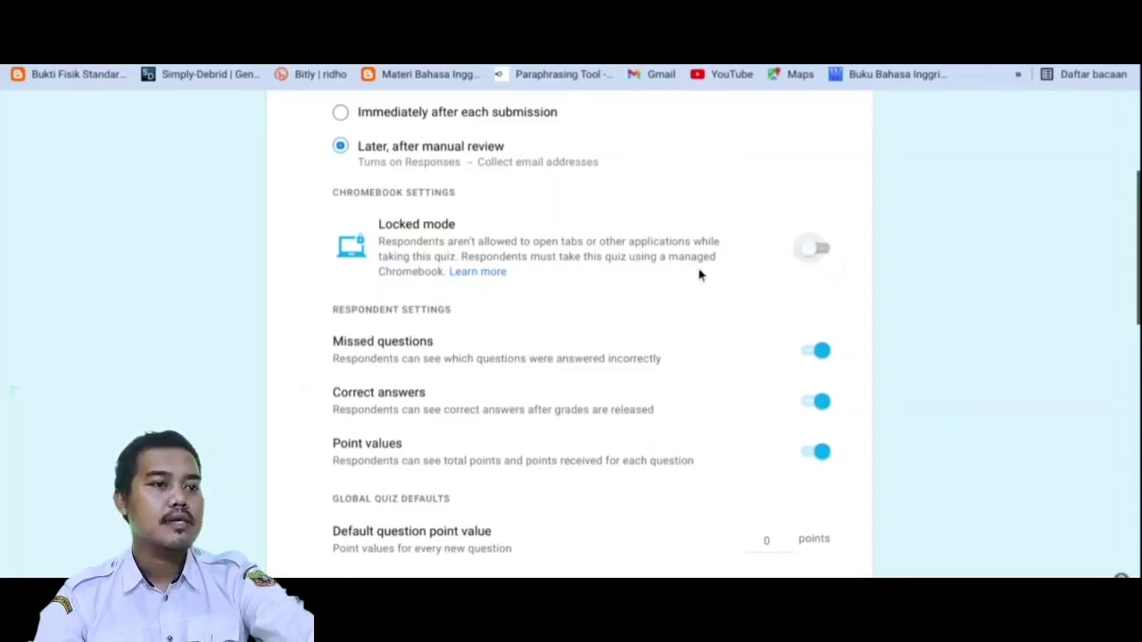
Turn off "Missed questions" and "Correct answers" in the respondent settings
scroll(693, 291, down, 2)
scroll(373, 303, down, 1)
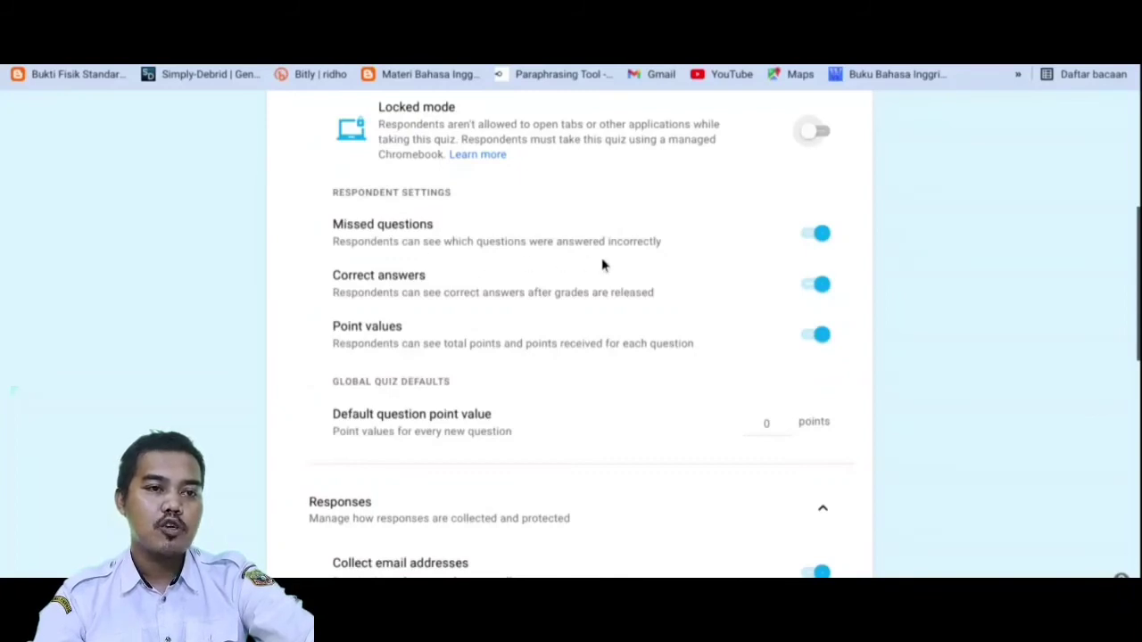
click(818, 236)
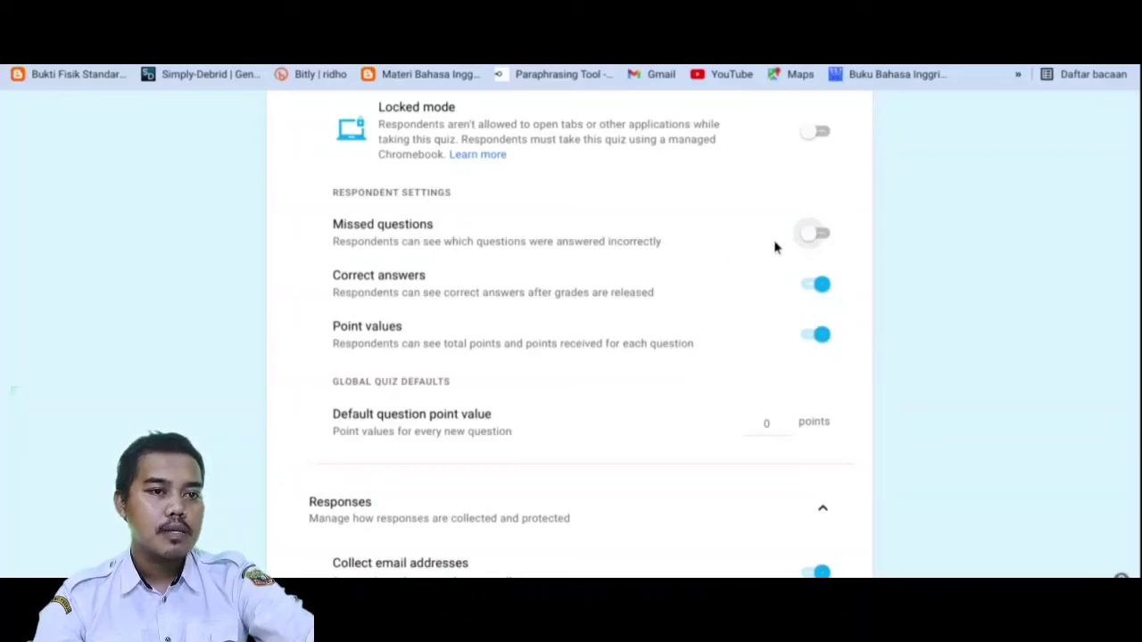
click(811, 236)
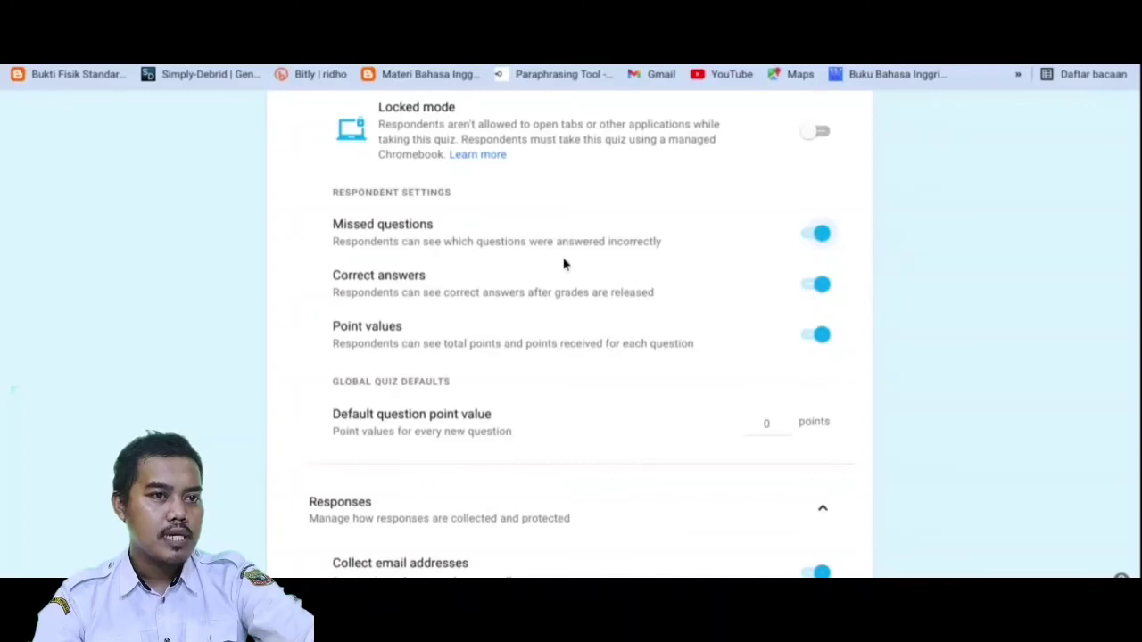
click(812, 241)
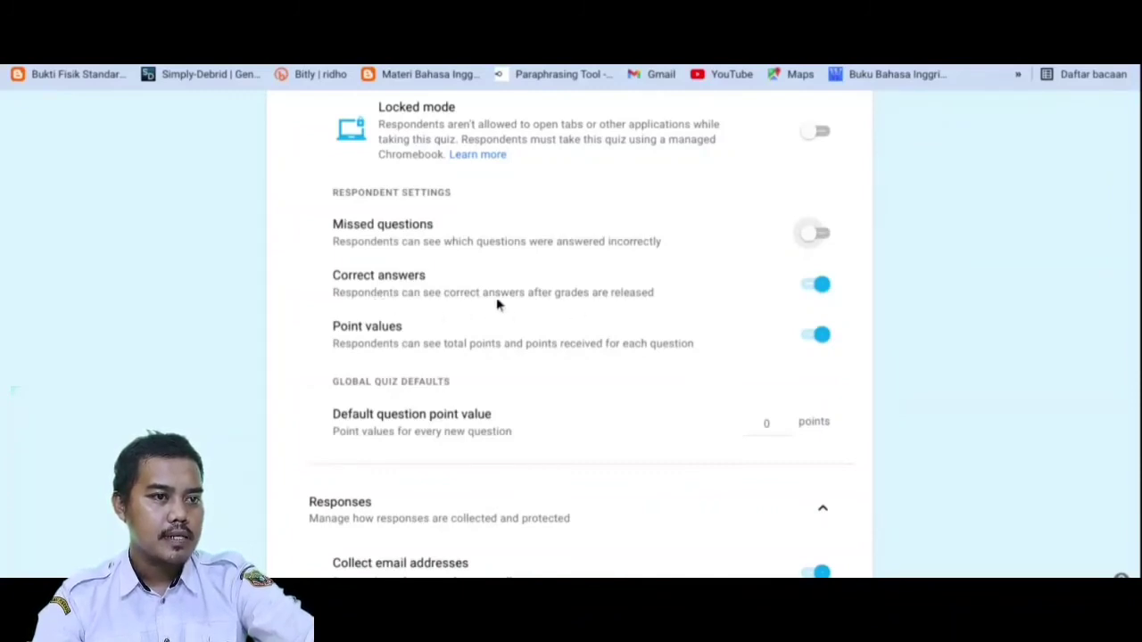
click(821, 286)
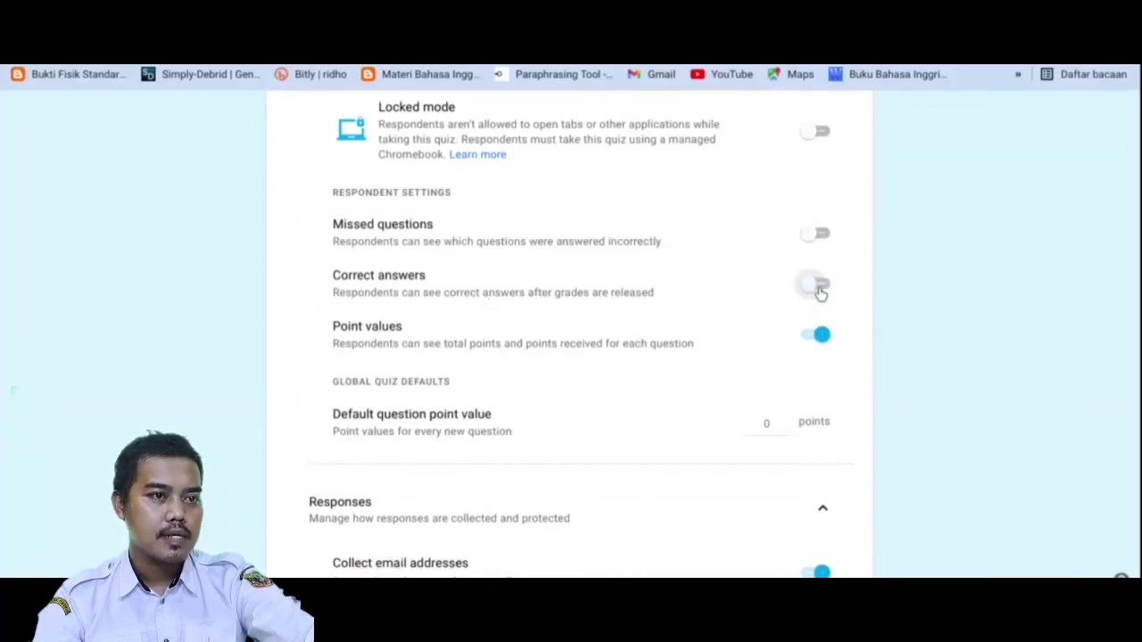
scroll(660, 344, down, 1)
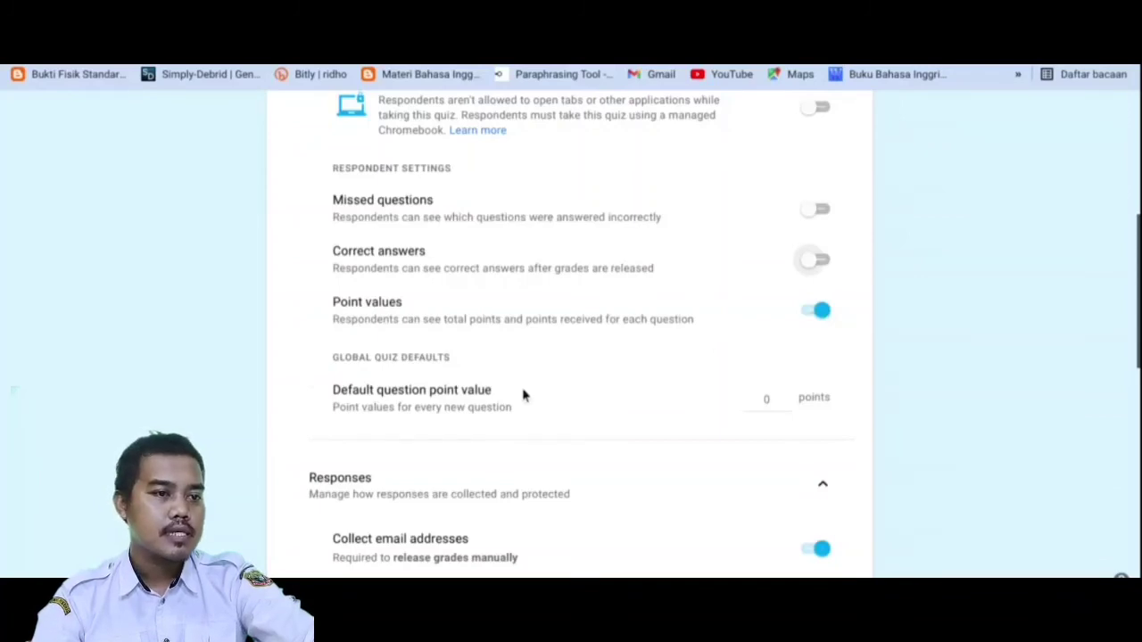
Set the default question point value for new questions to 1 point
scroll(793, 331, down, 1)
scroll(813, 296, up, 1)
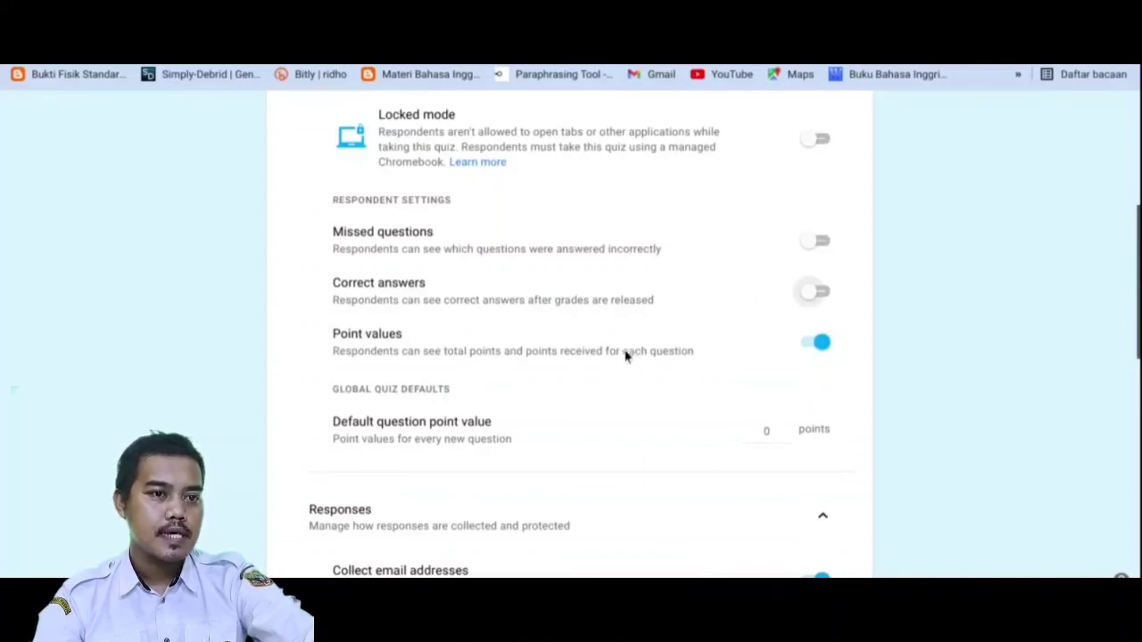
scroll(543, 357, down, 1)
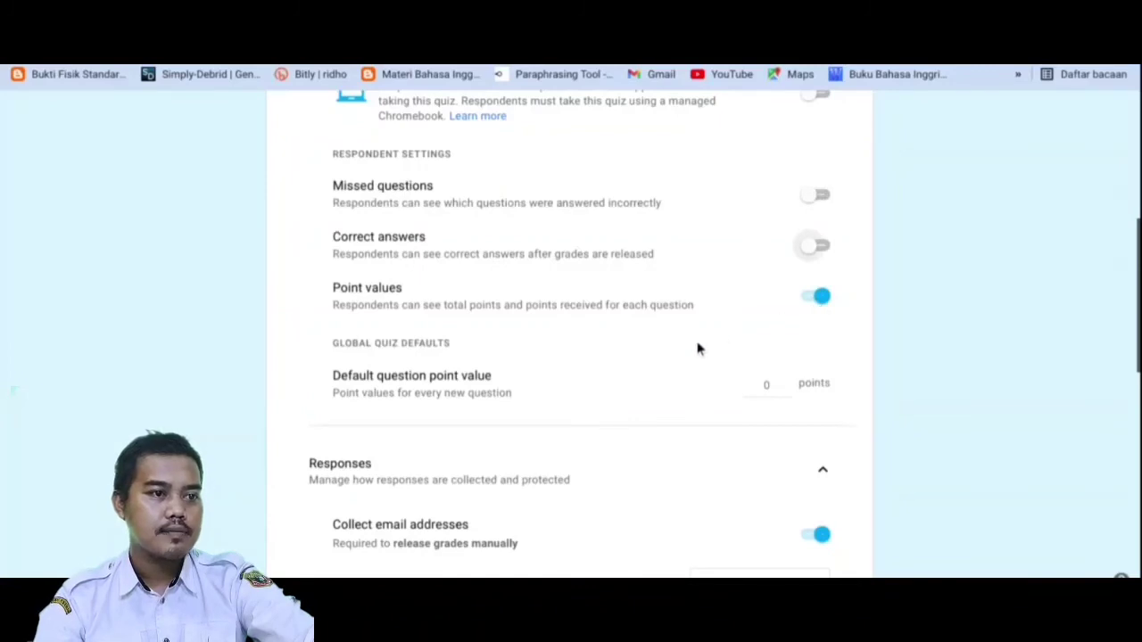
scroll(464, 382, down, 1)
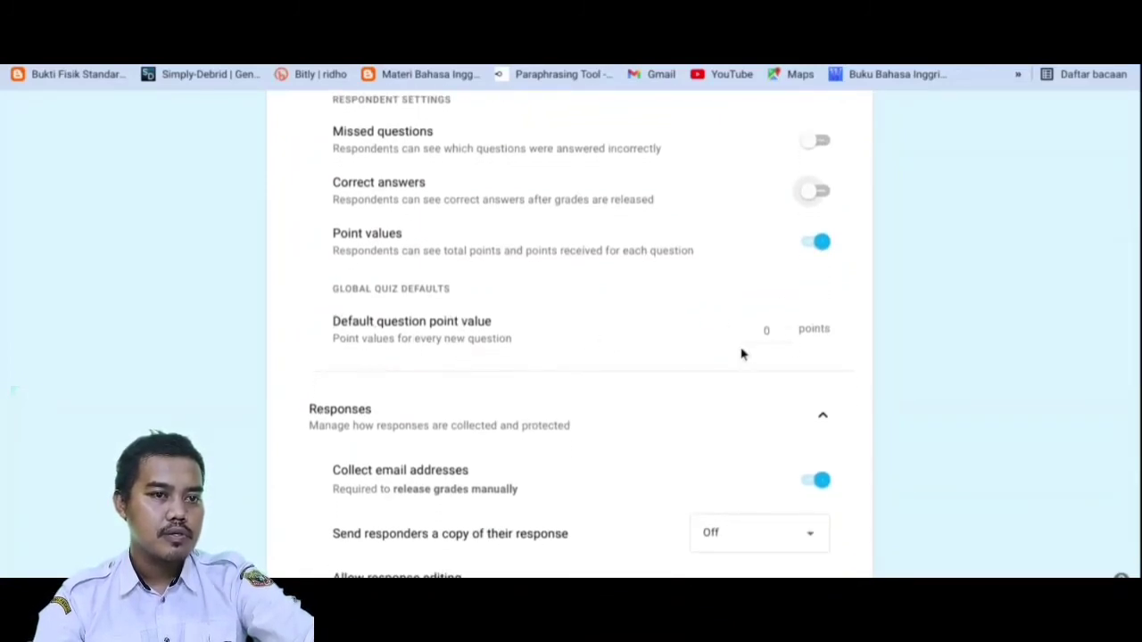
click(787, 328)
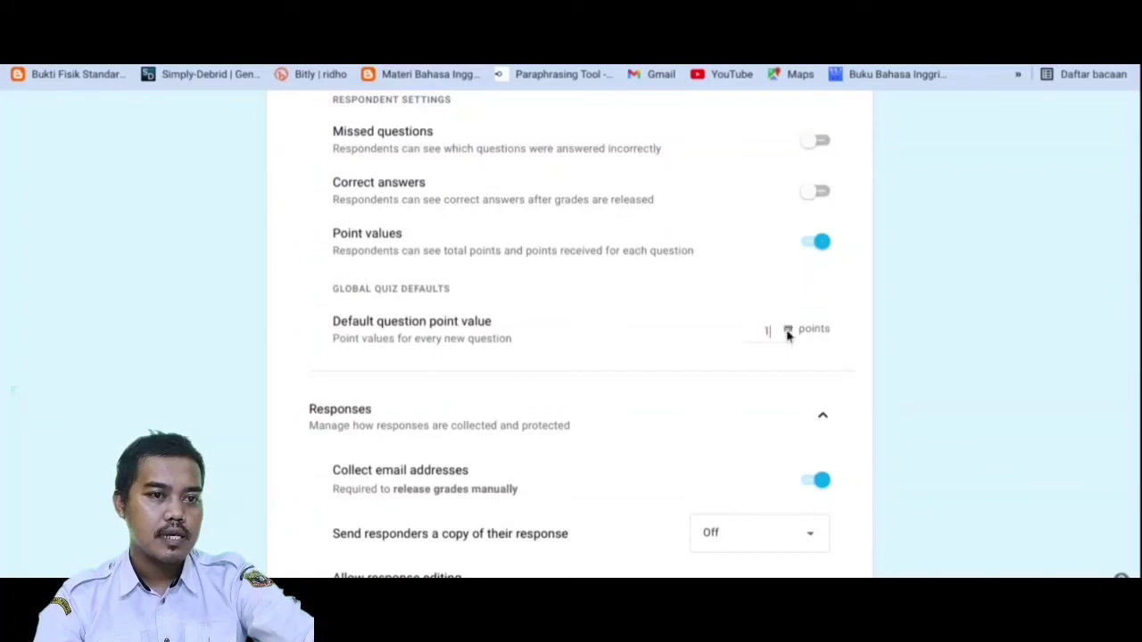
Check the options for sending responders a copy of their response and keep it set to Off
scroll(379, 348, down, 3)
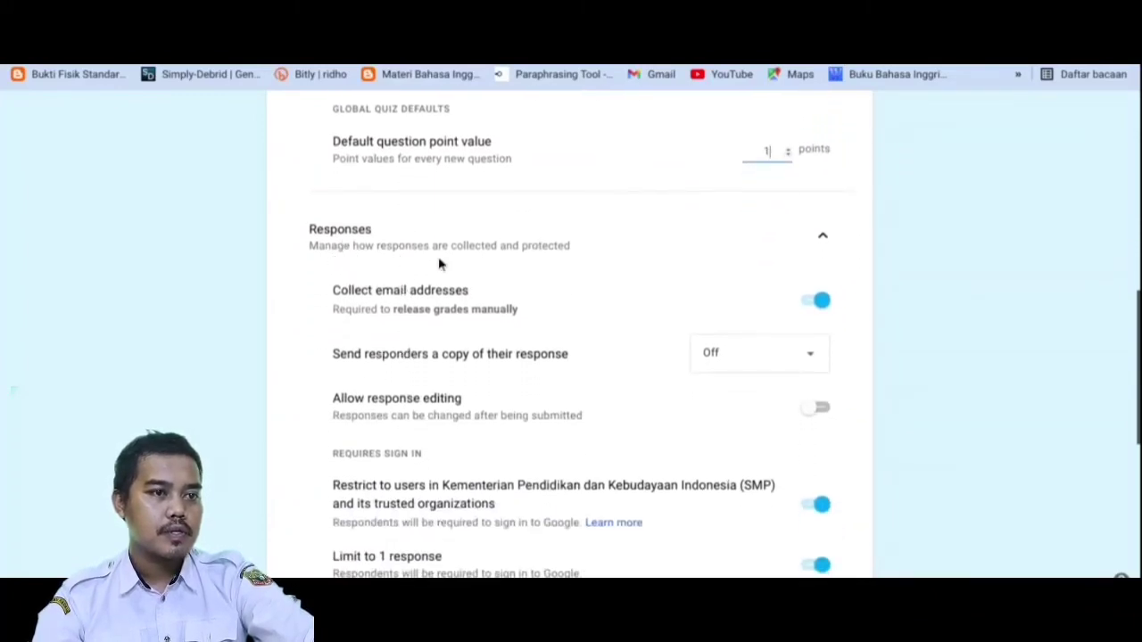
scroll(451, 295, down, 1)
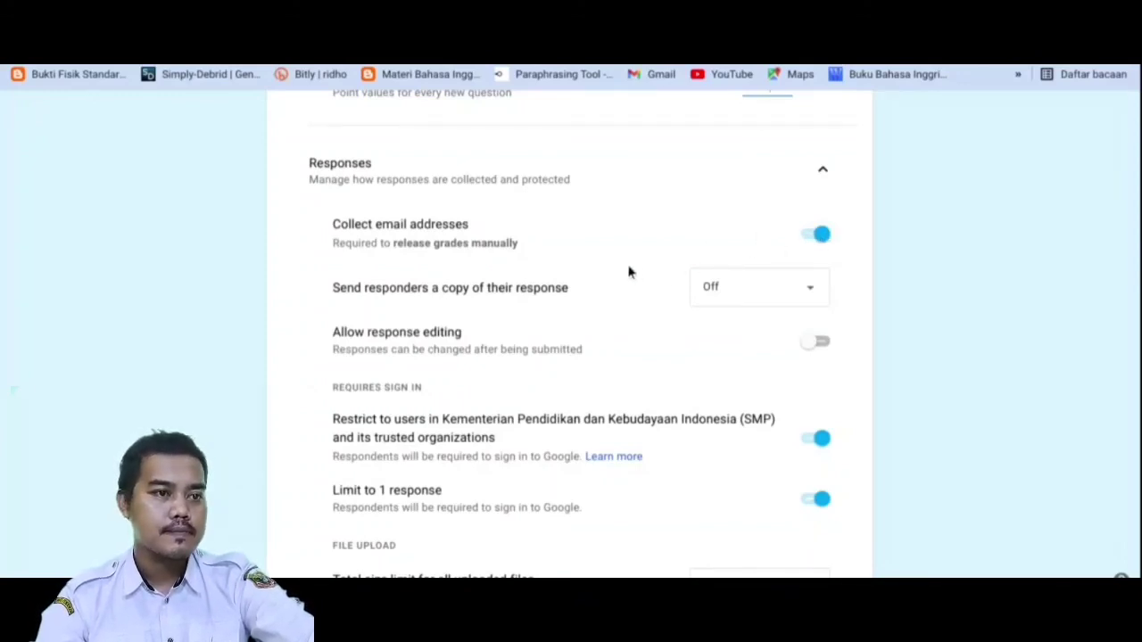
scroll(612, 279, down, 1)
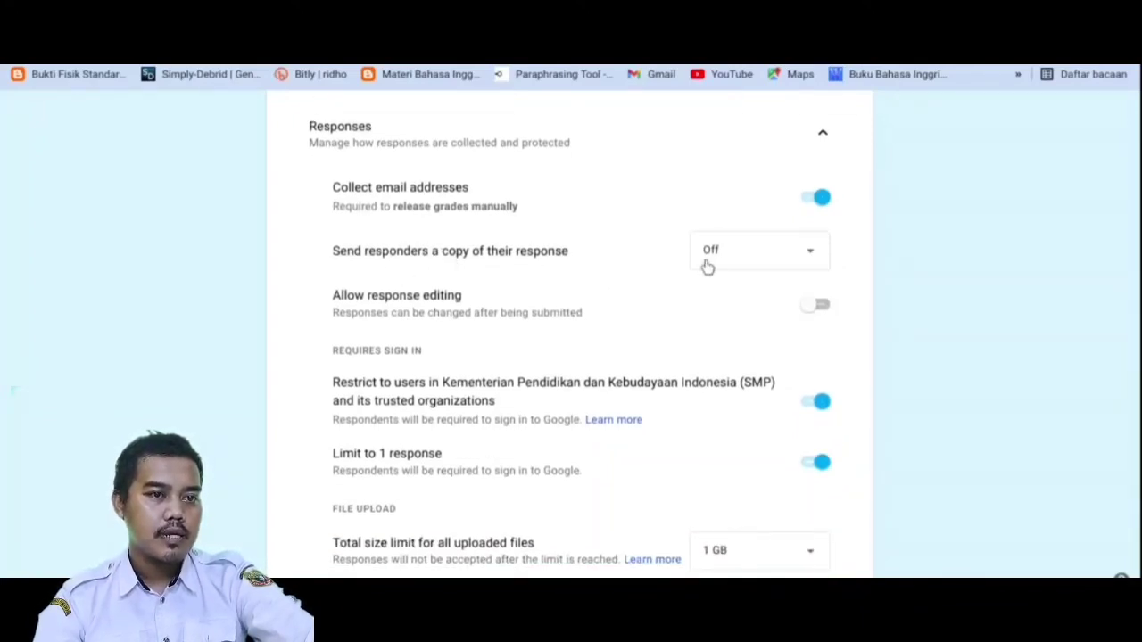
click(815, 261)
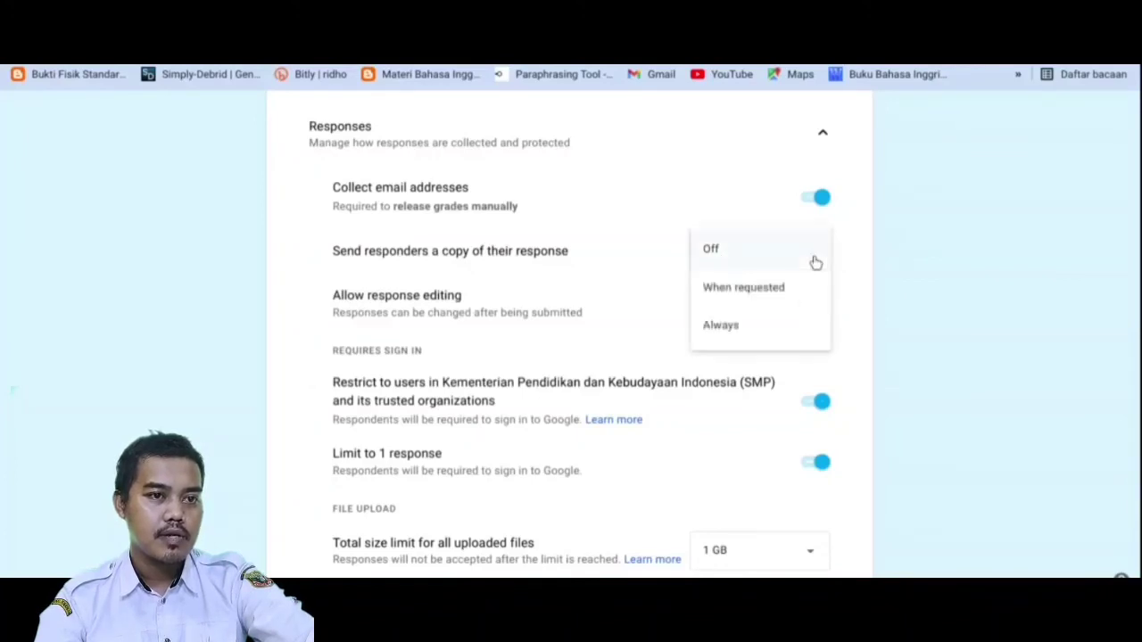
click(814, 262)
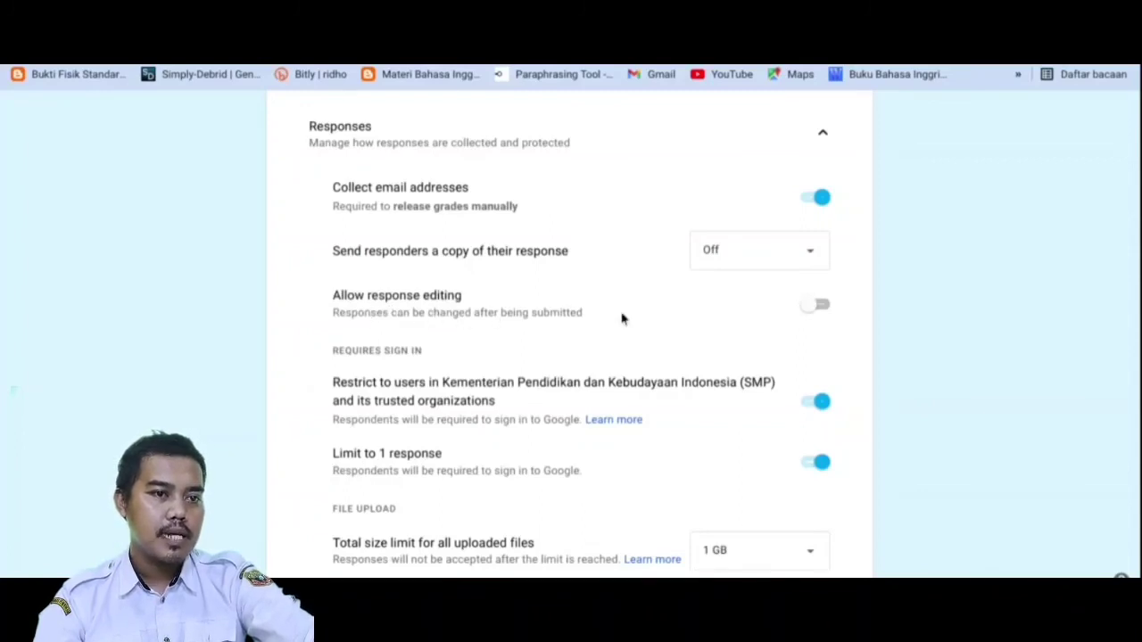
Turn "Allow response editing" on and back off
click(821, 306)
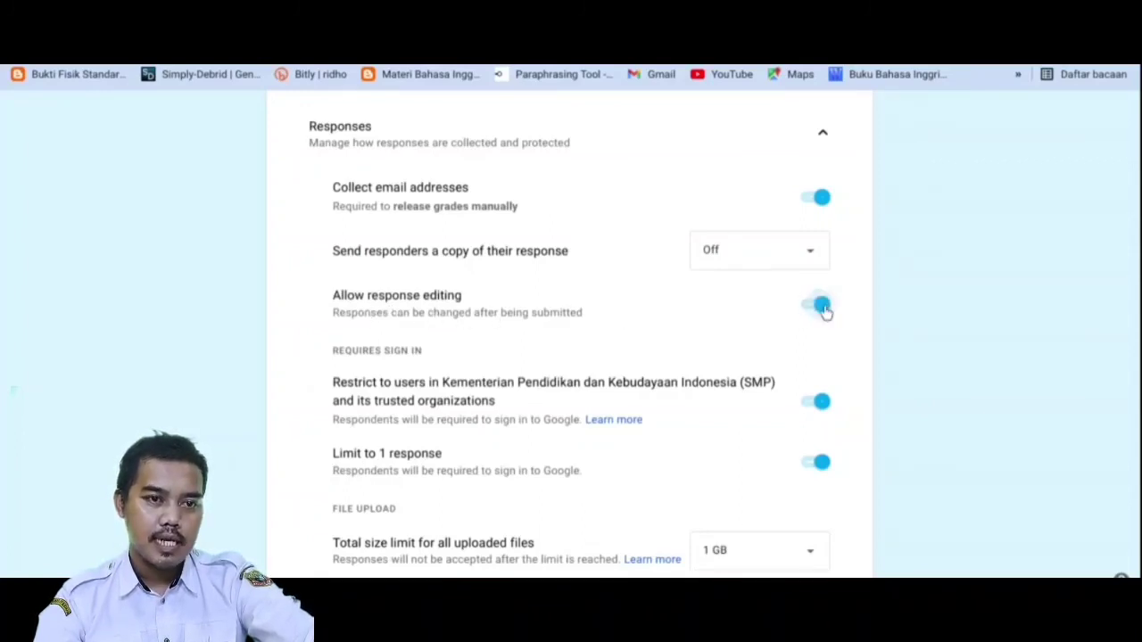
click(821, 306)
scroll(599, 350, down, 1)
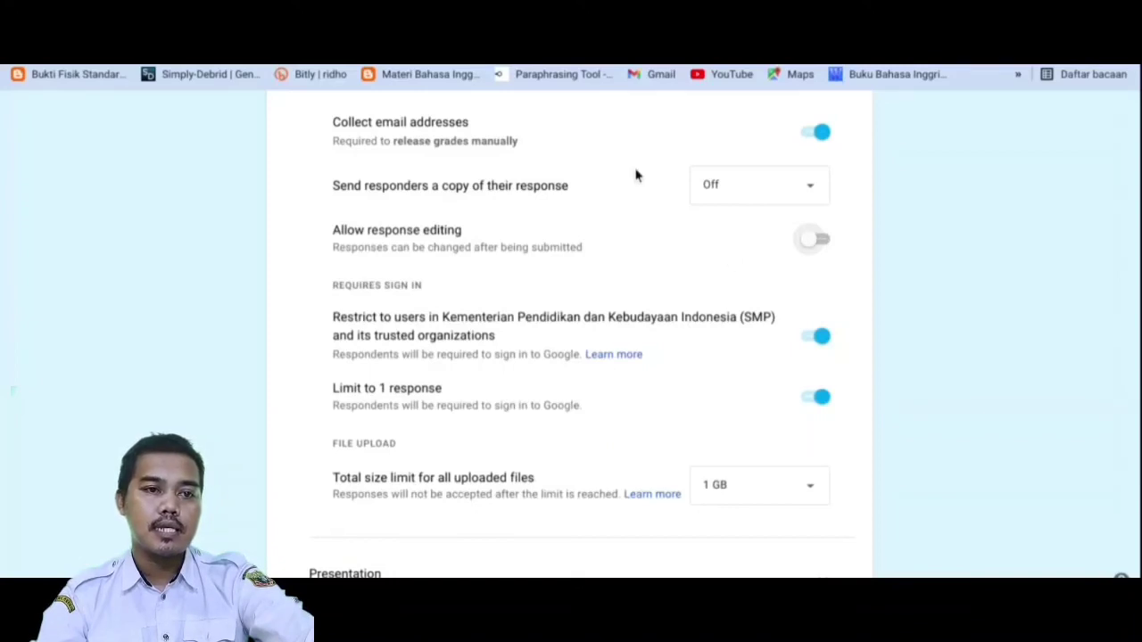
Turn off the restriction to users in Kementerian Pendidikan dan Kebudayaan Indonesia (SMP) and its trusted organizations
scroll(829, 341, up, 1)
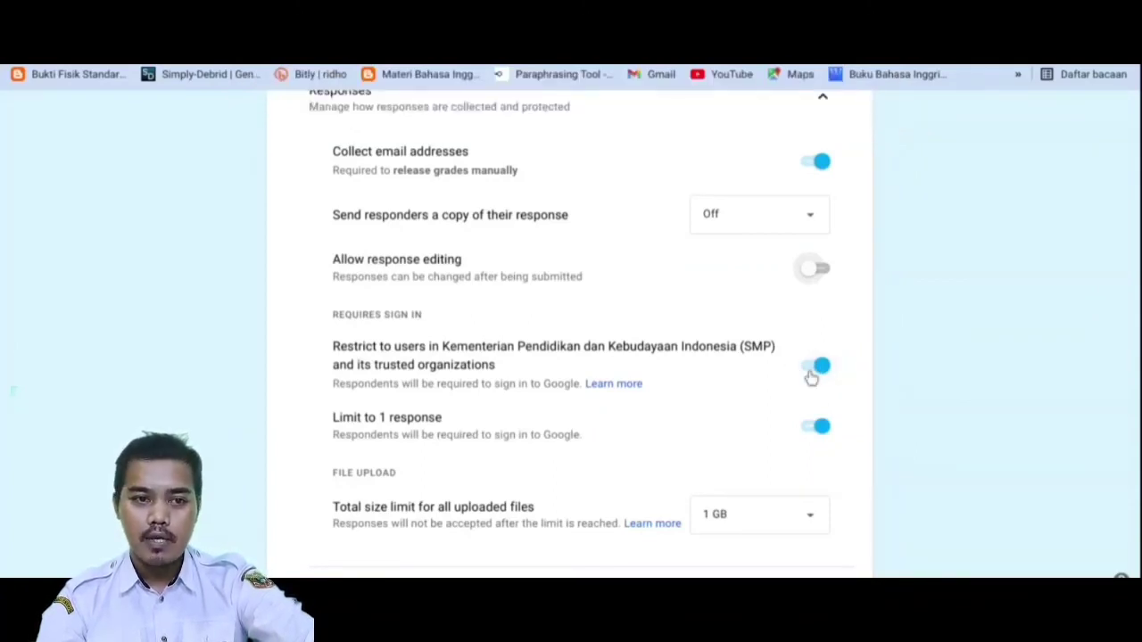
click(814, 370)
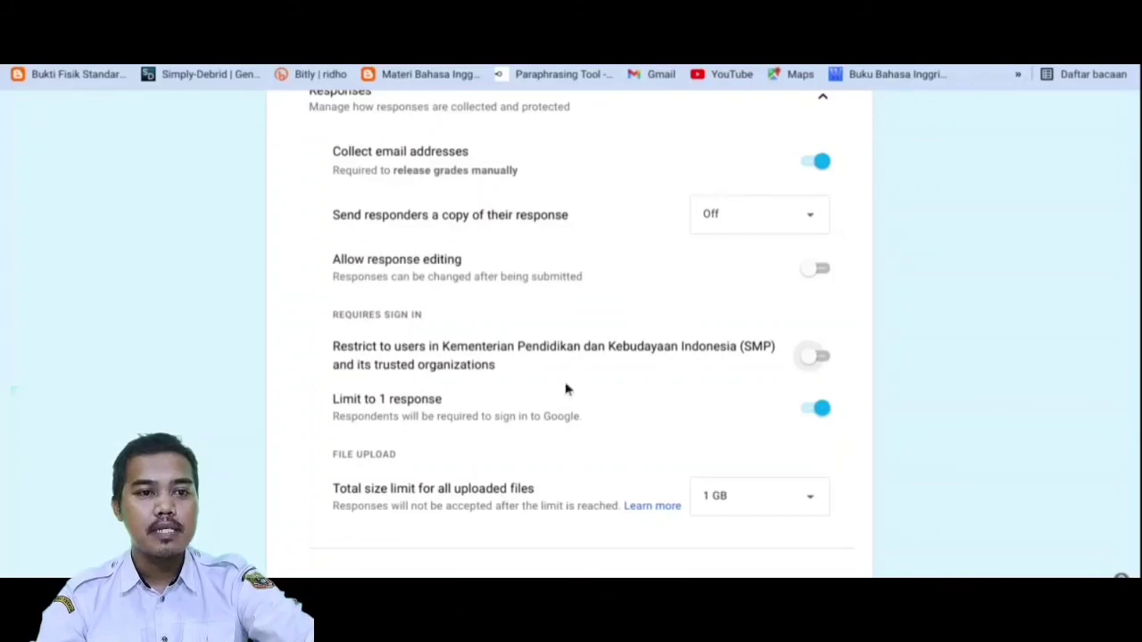
click(812, 358)
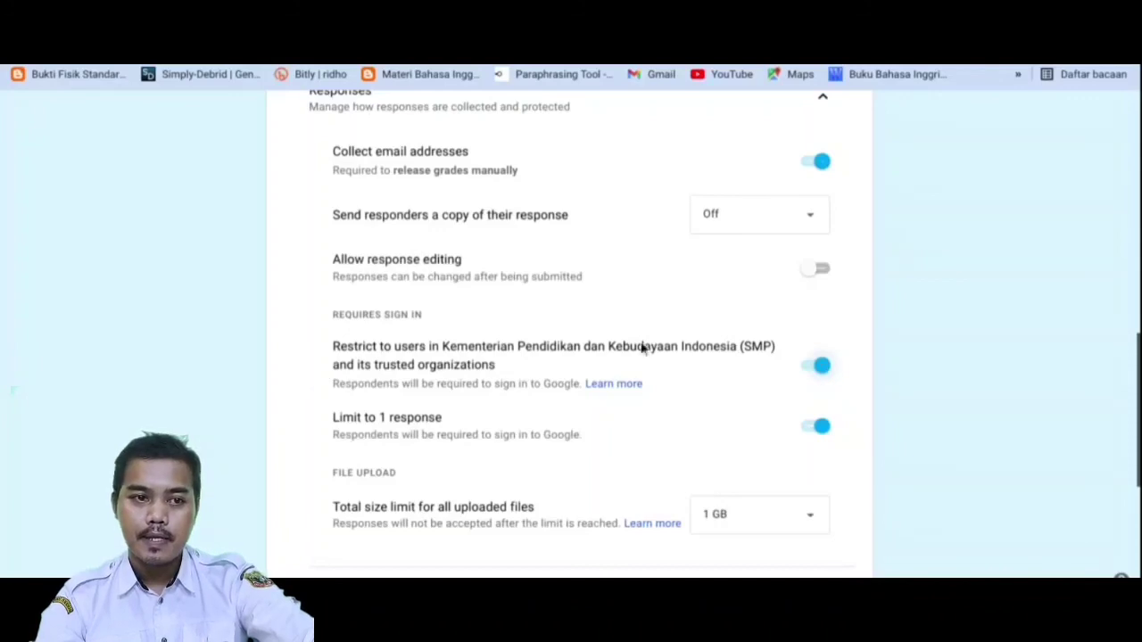
click(813, 375)
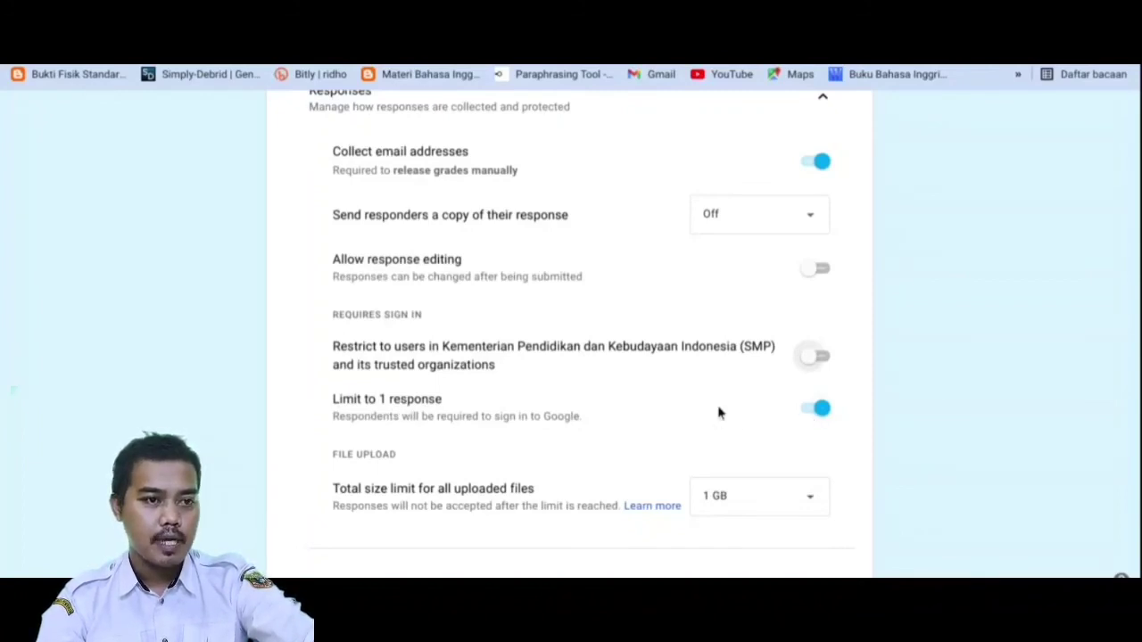
Turn "Limit to 1 response" off and back on, and keep the total upload size limit at 1 GB
click(807, 411)
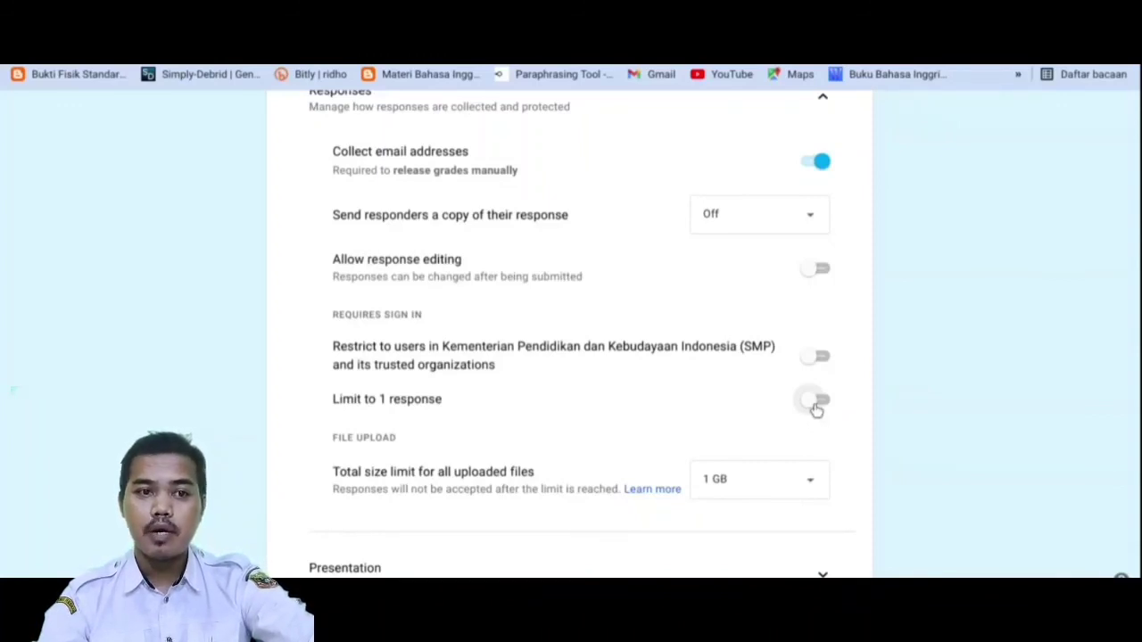
click(816, 403)
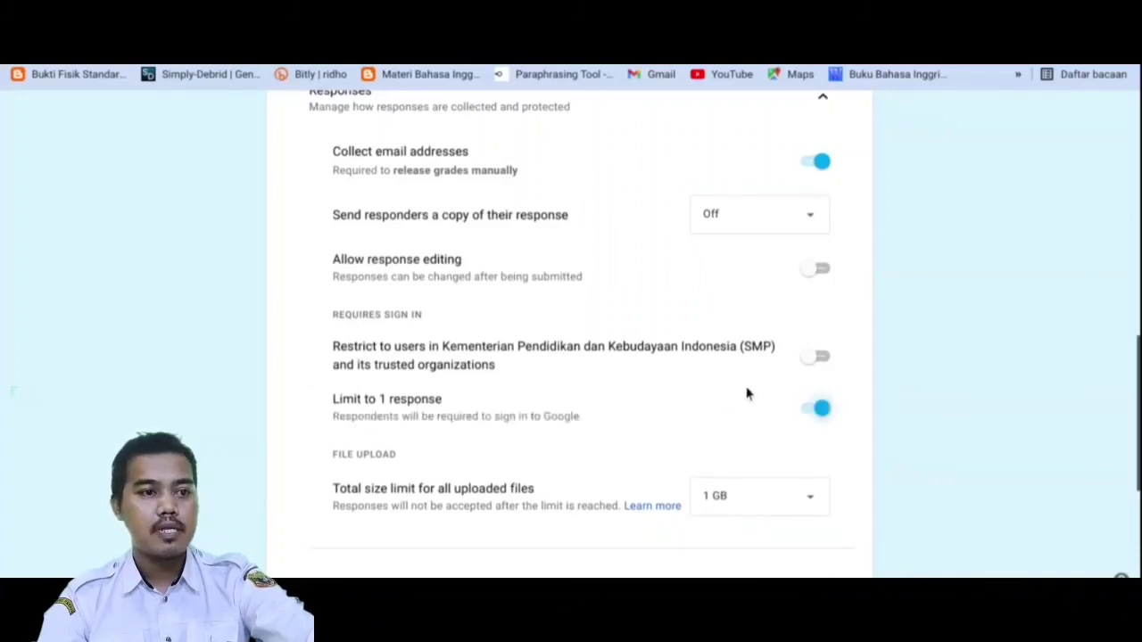
scroll(593, 460, down, 2)
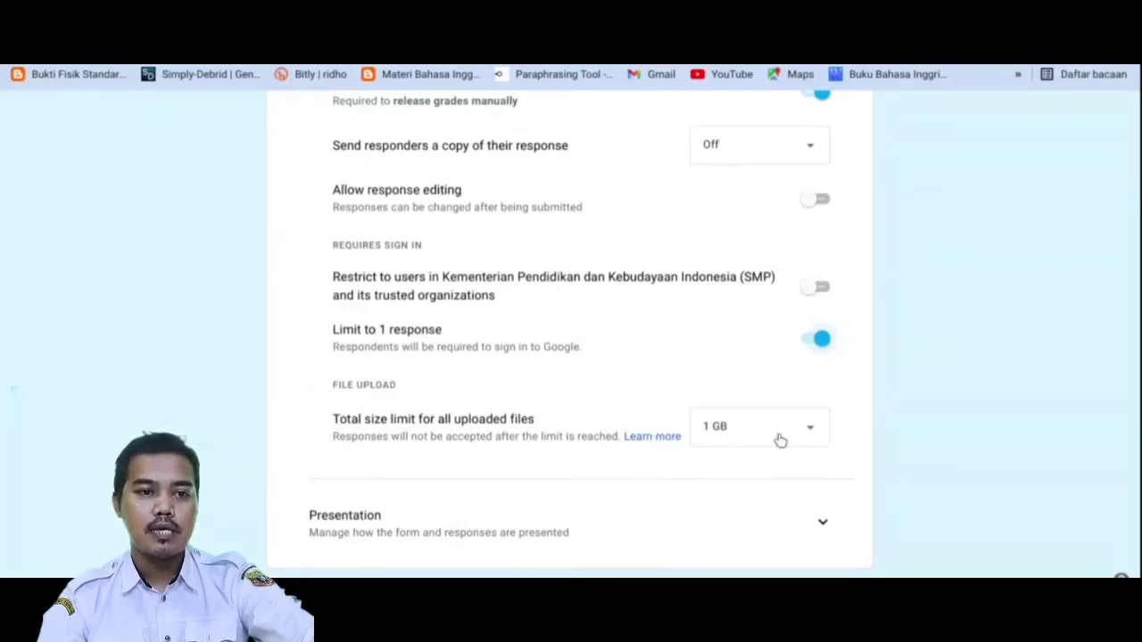
click(820, 438)
click(821, 438)
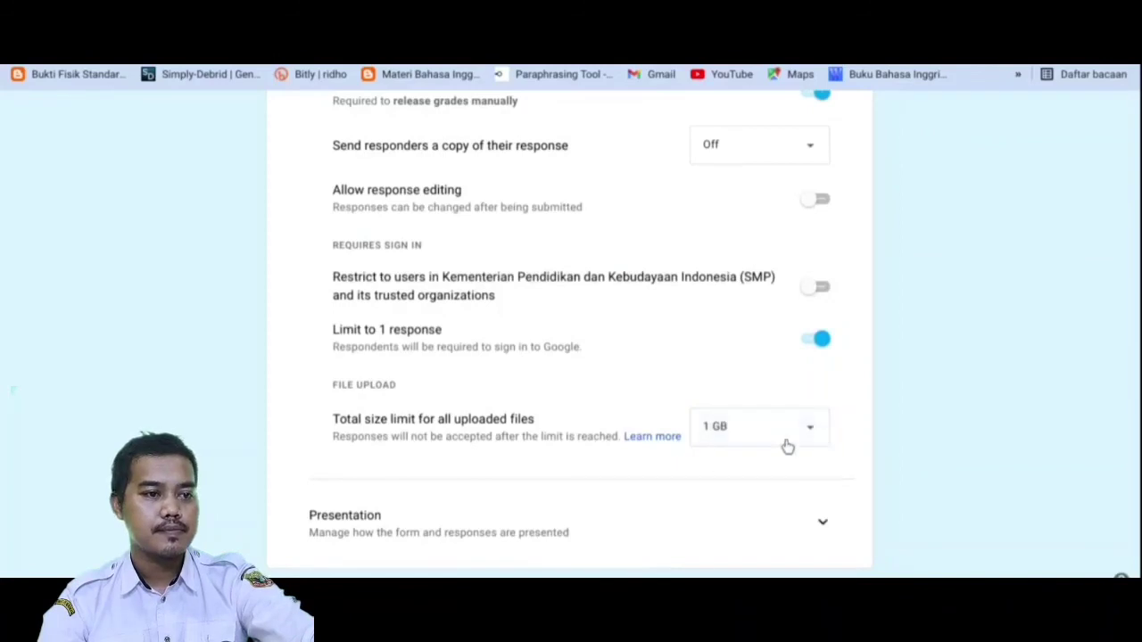
Open the options for sending the form, copy its full link, and view the email recipient field
scroll(418, 492, down, 1)
scroll(417, 491, down, 3)
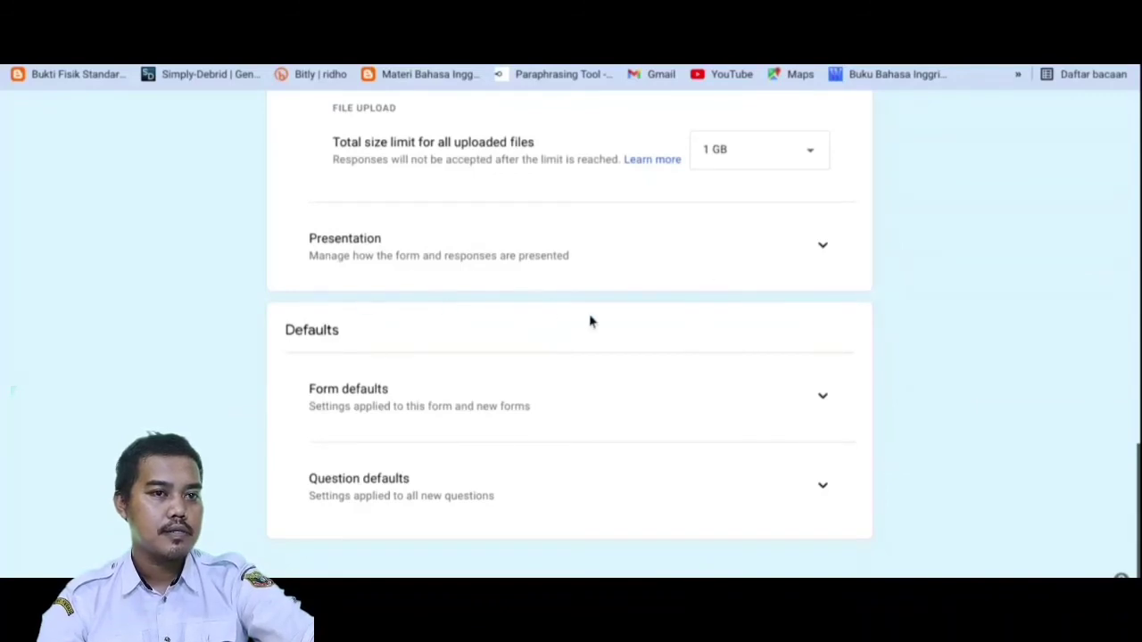
scroll(608, 326, up, 15)
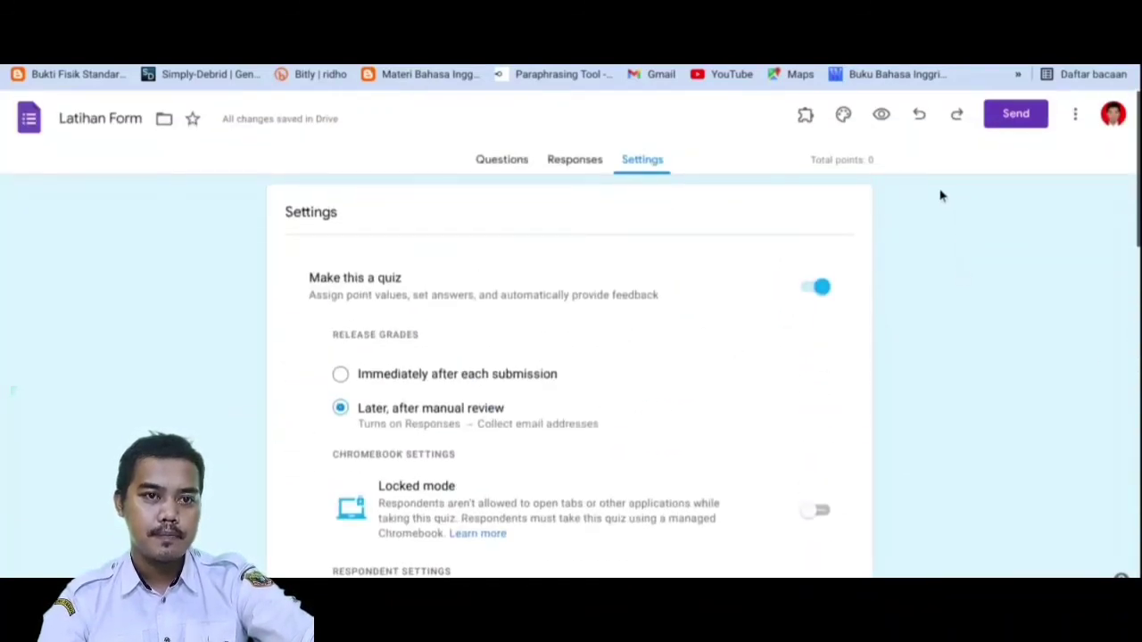
click(1020, 120)
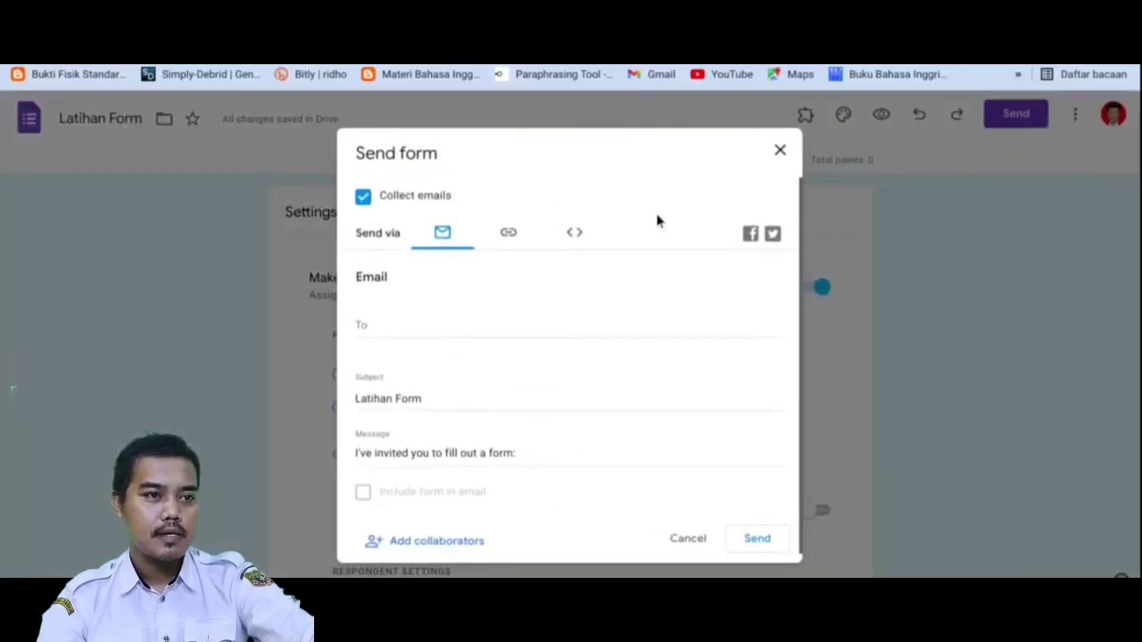
click(510, 236)
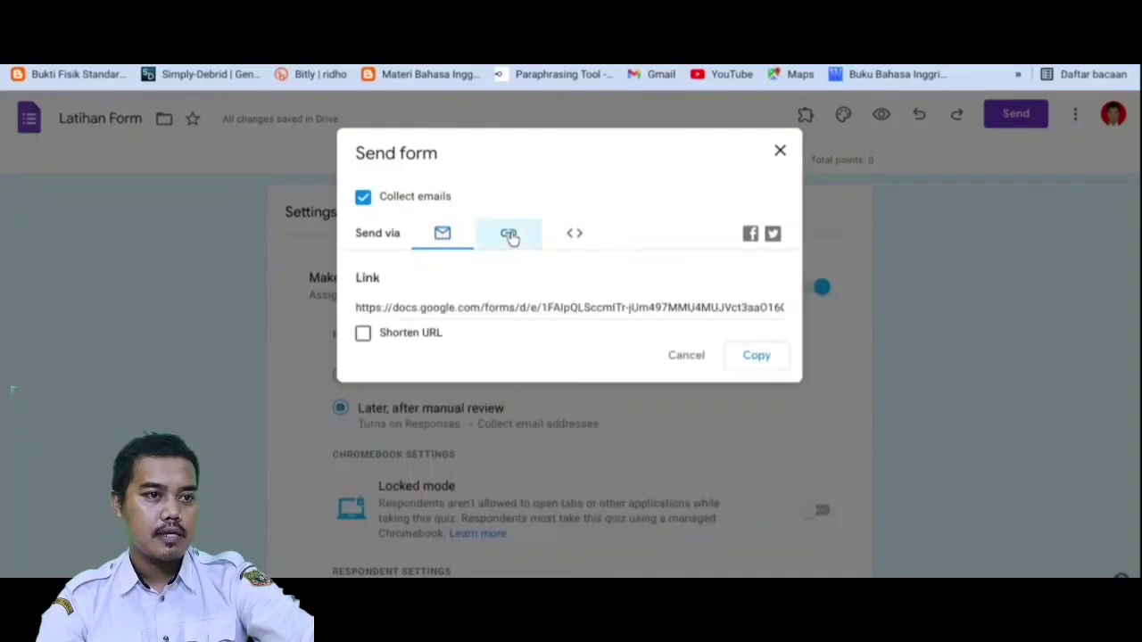
click(434, 306)
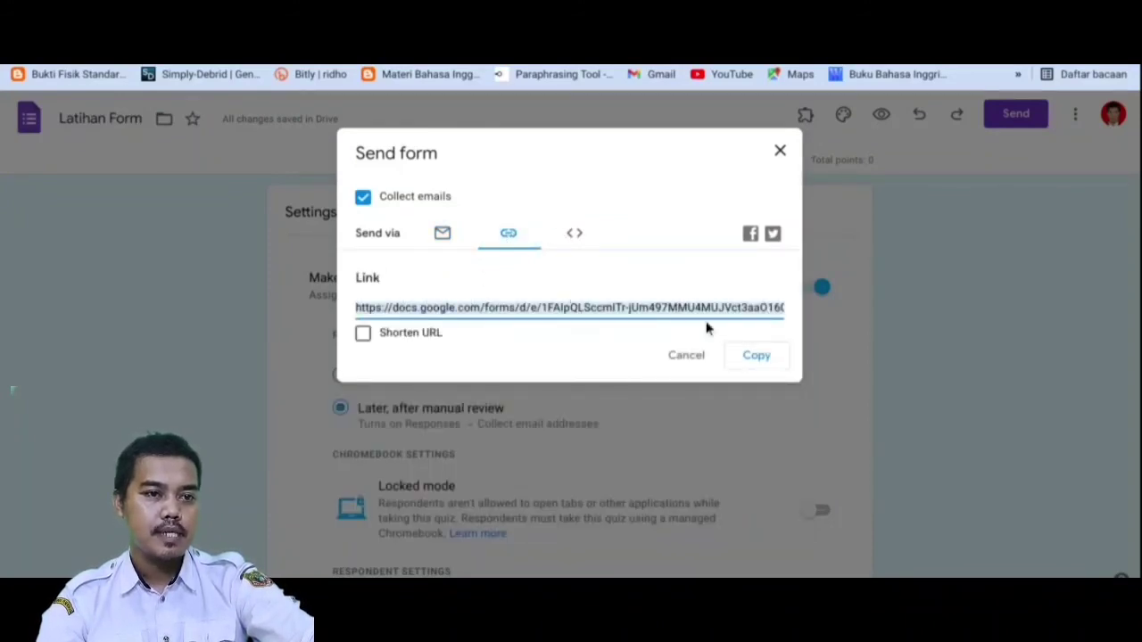
click(754, 355)
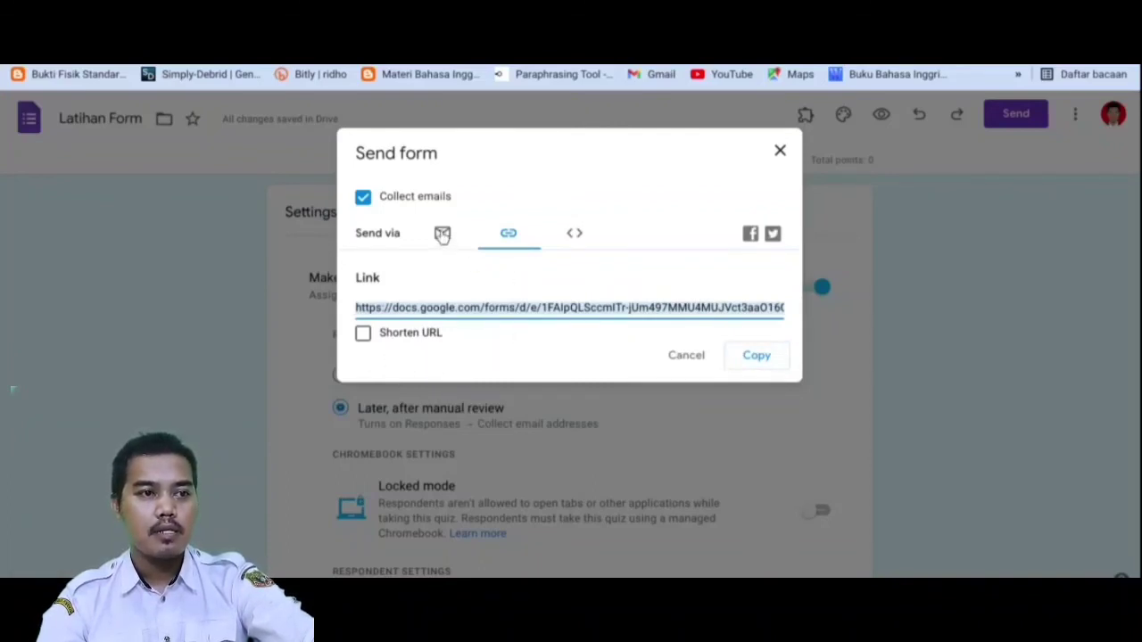
click(443, 233)
click(386, 321)
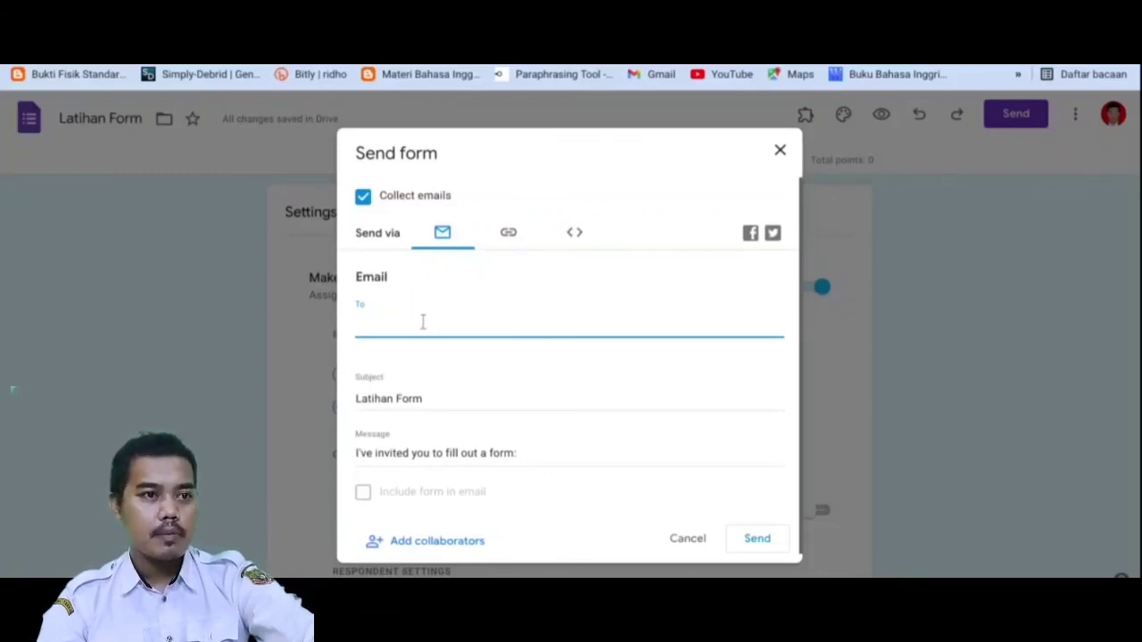
Shorten the form's URL, copy the short link, and close the sending options
click(509, 237)
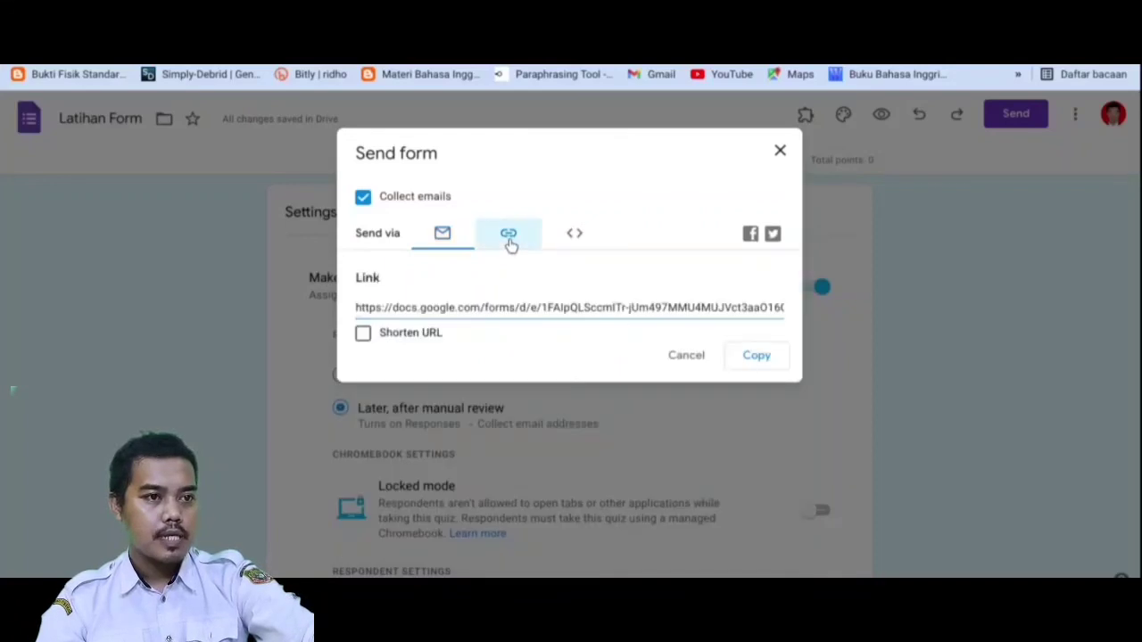
click(516, 306)
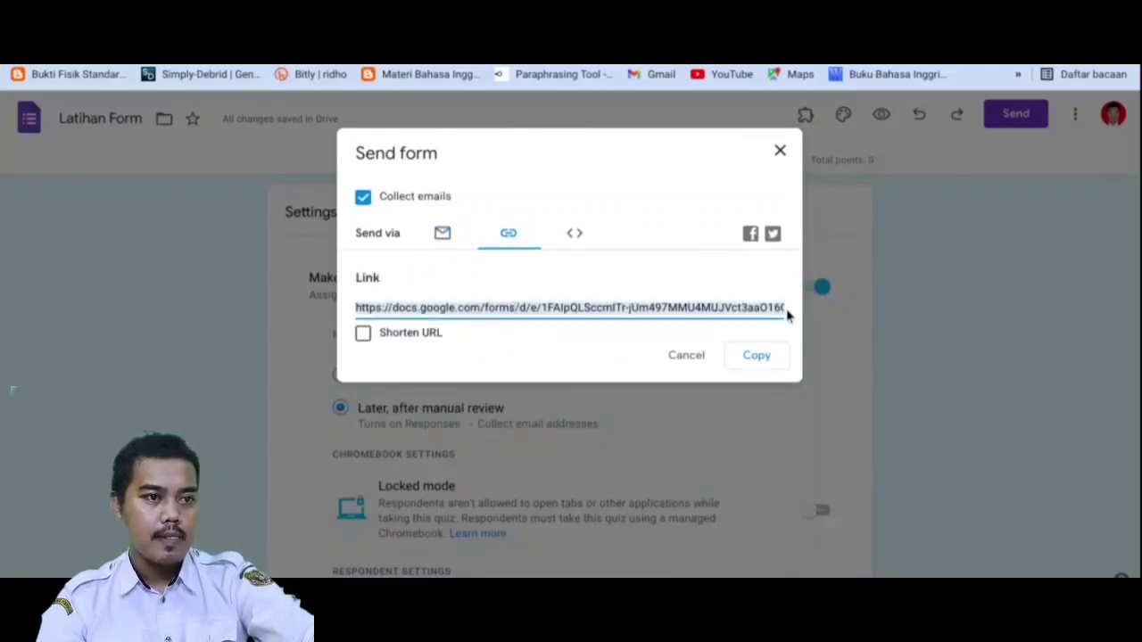
click(364, 332)
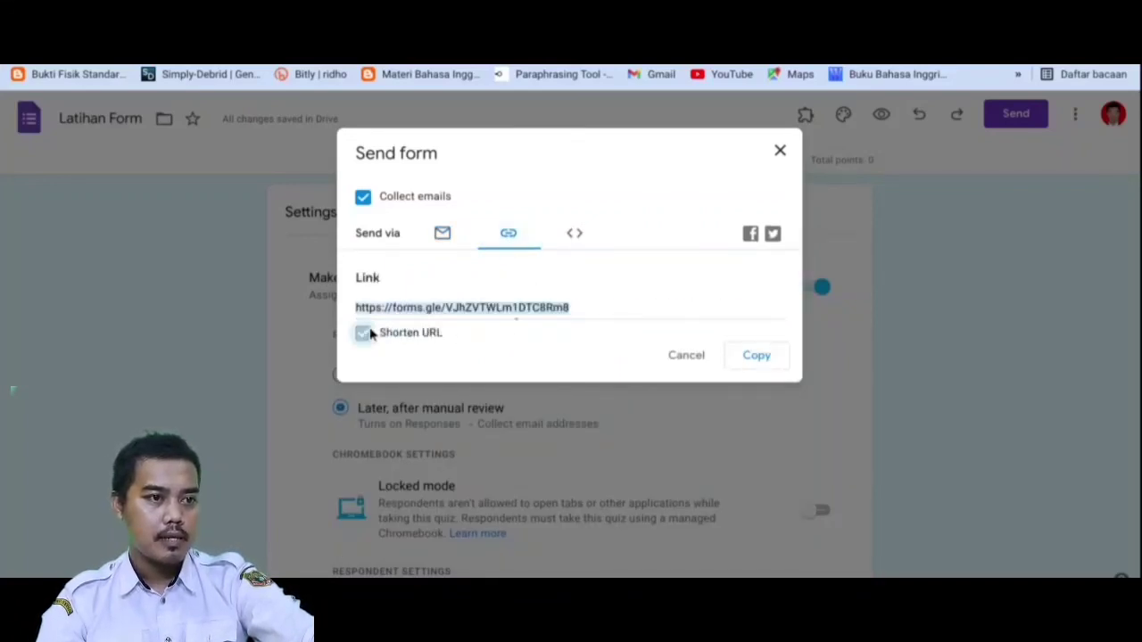
drag(569, 309, 447, 312)
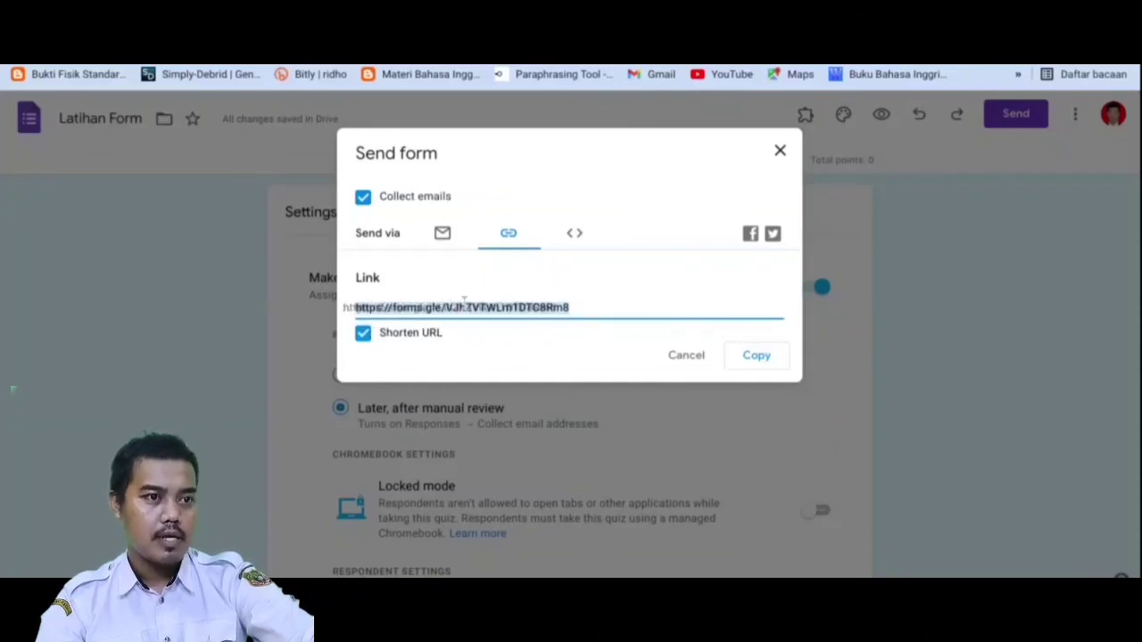
click(746, 355)
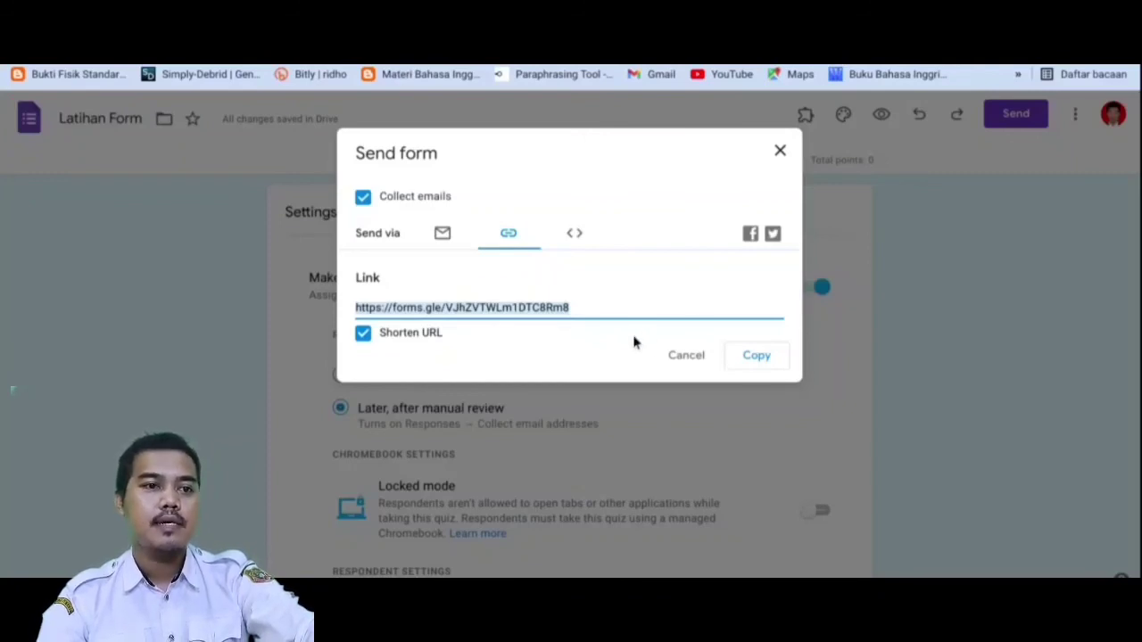
click(757, 357)
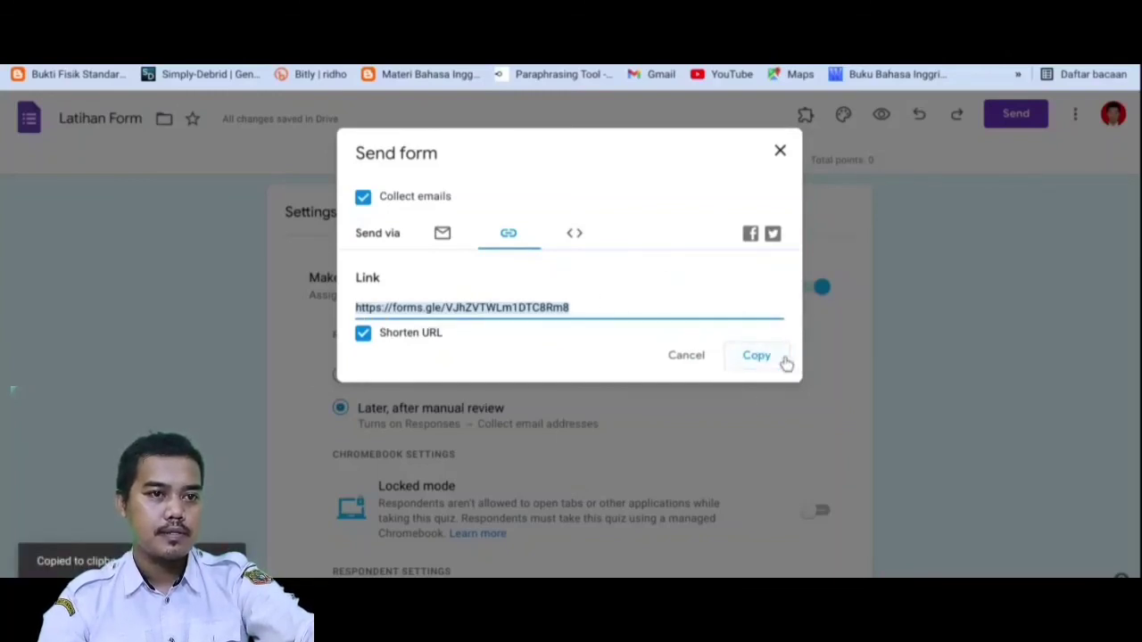
click(780, 154)
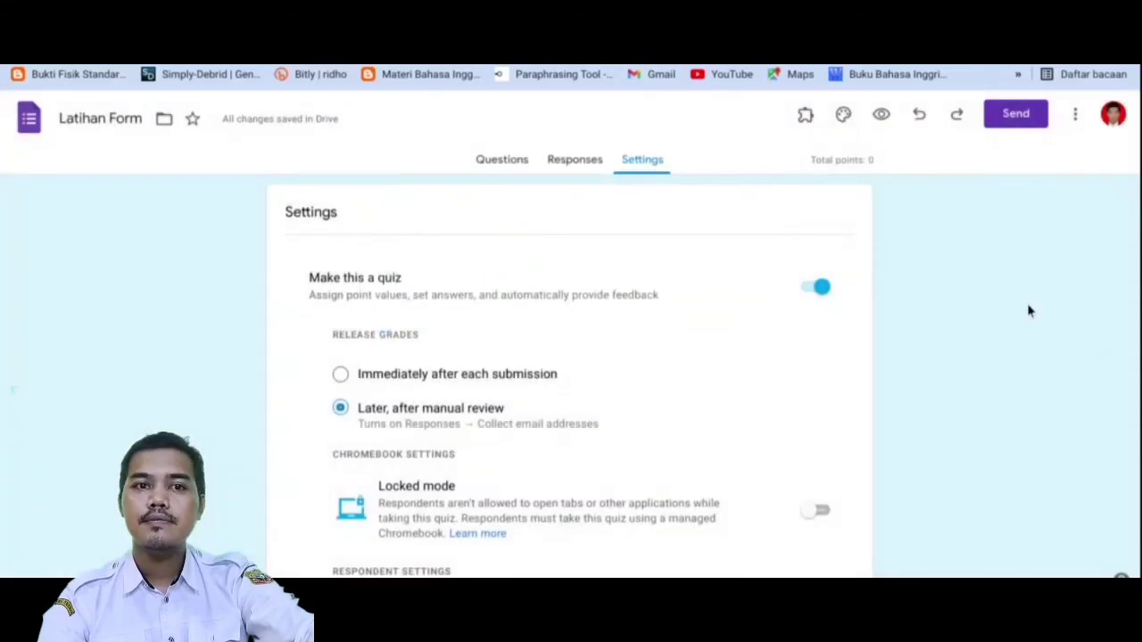
scroll(1014, 269, down, 1)
scroll(1013, 269, down, 2)
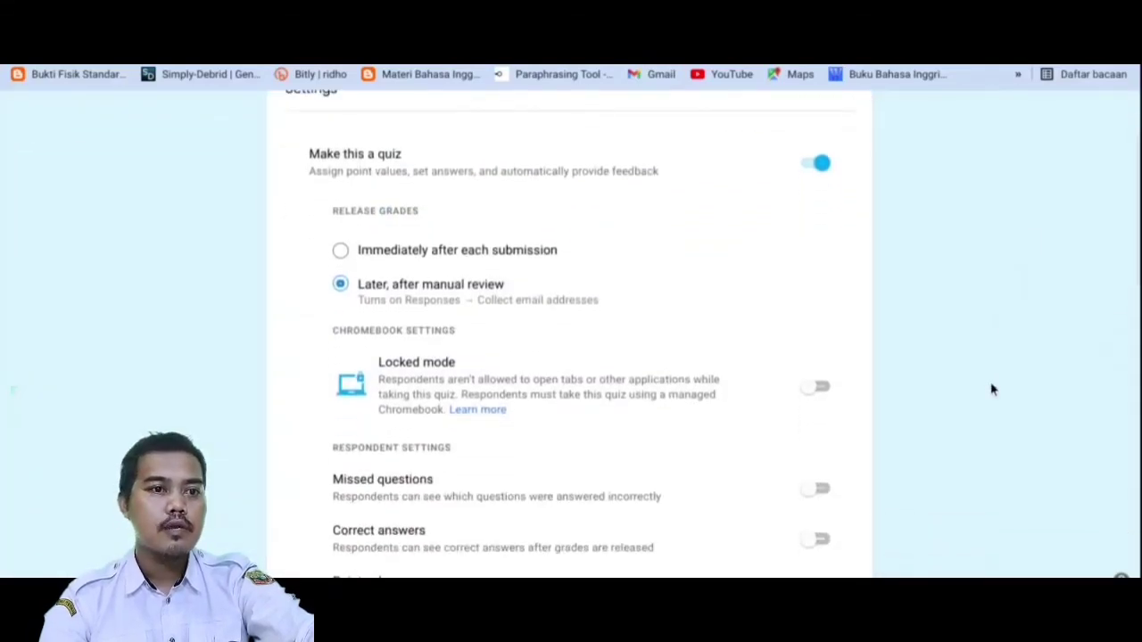
scroll(941, 428, down, 10)
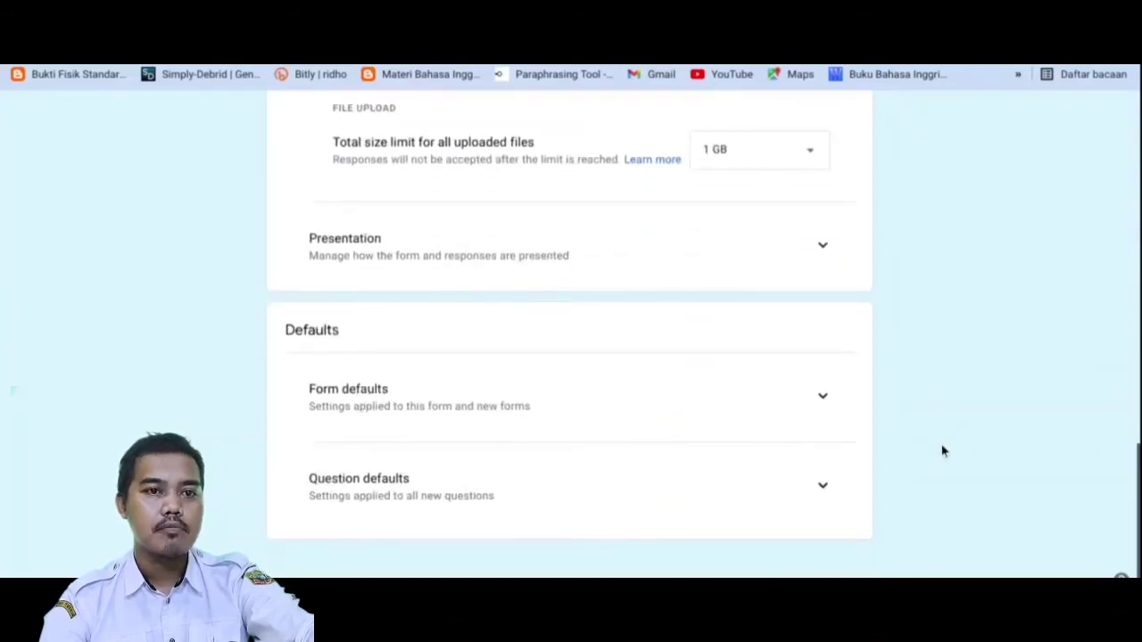
View the form's responses page, and return to its questions
scroll(942, 446, up, 15)
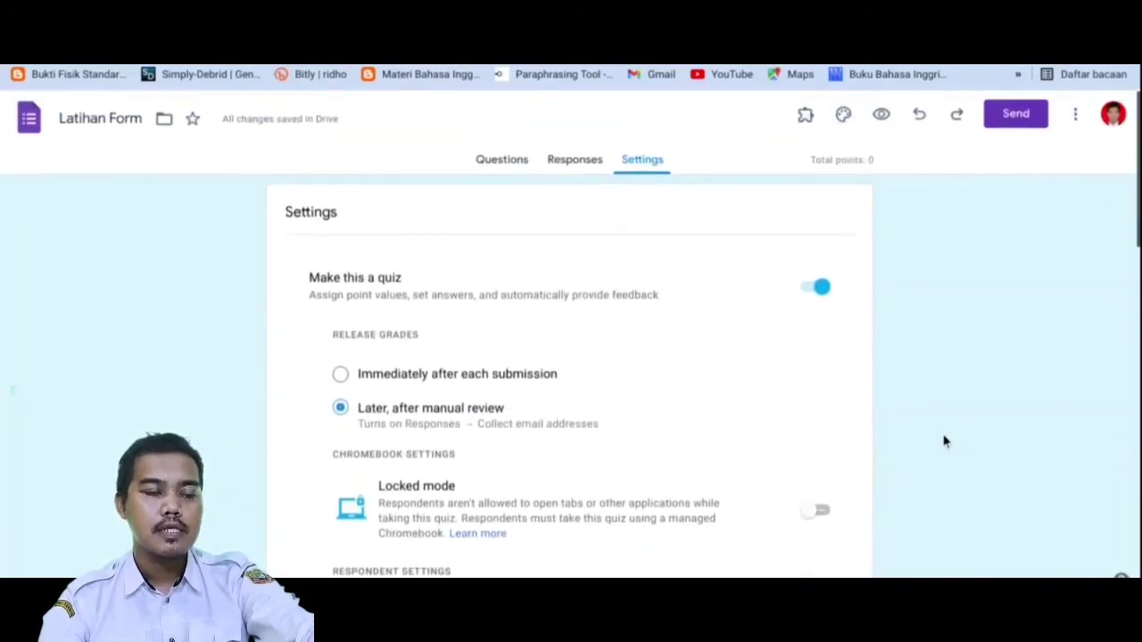
click(578, 169)
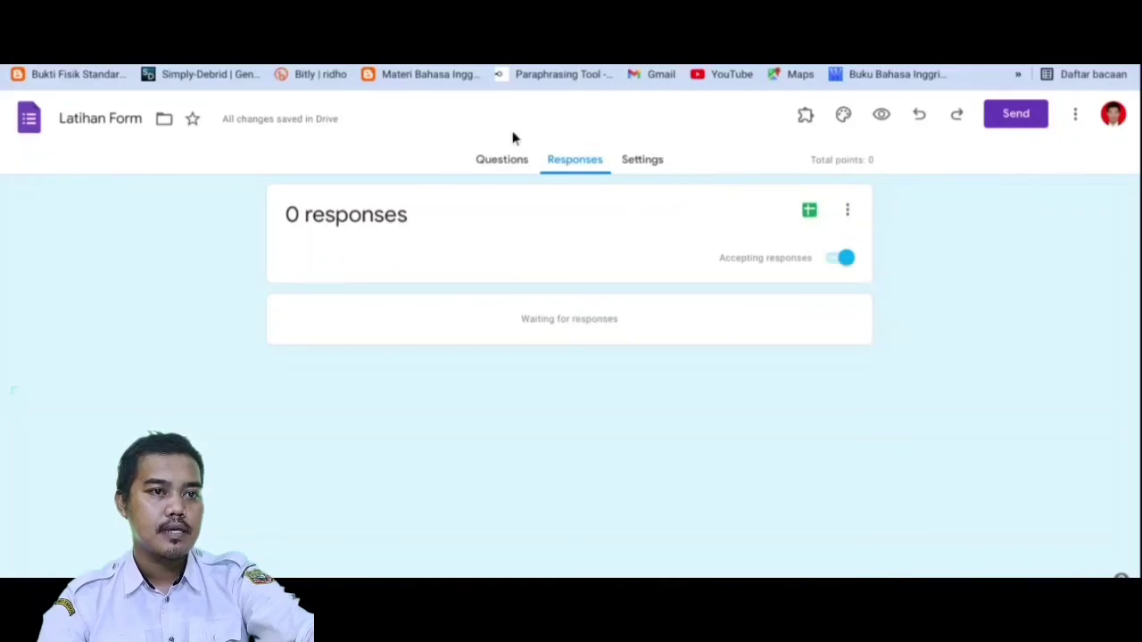
click(502, 159)
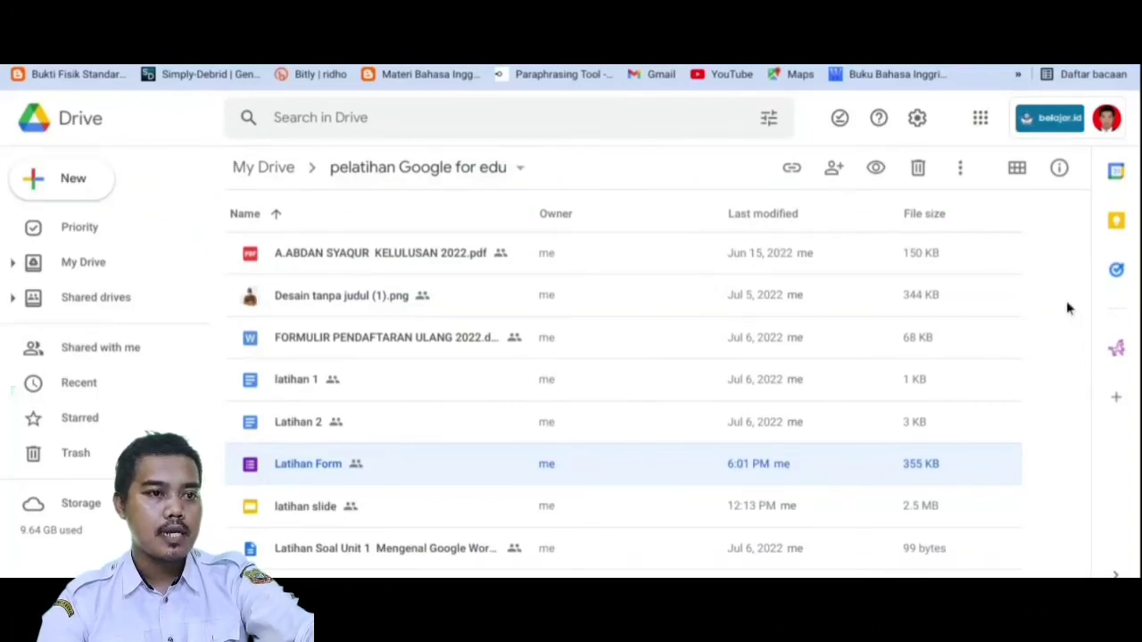
Switch to Google Drive and open the sharing options for the Latihan Form file
right_click(405, 480)
click(320, 466)
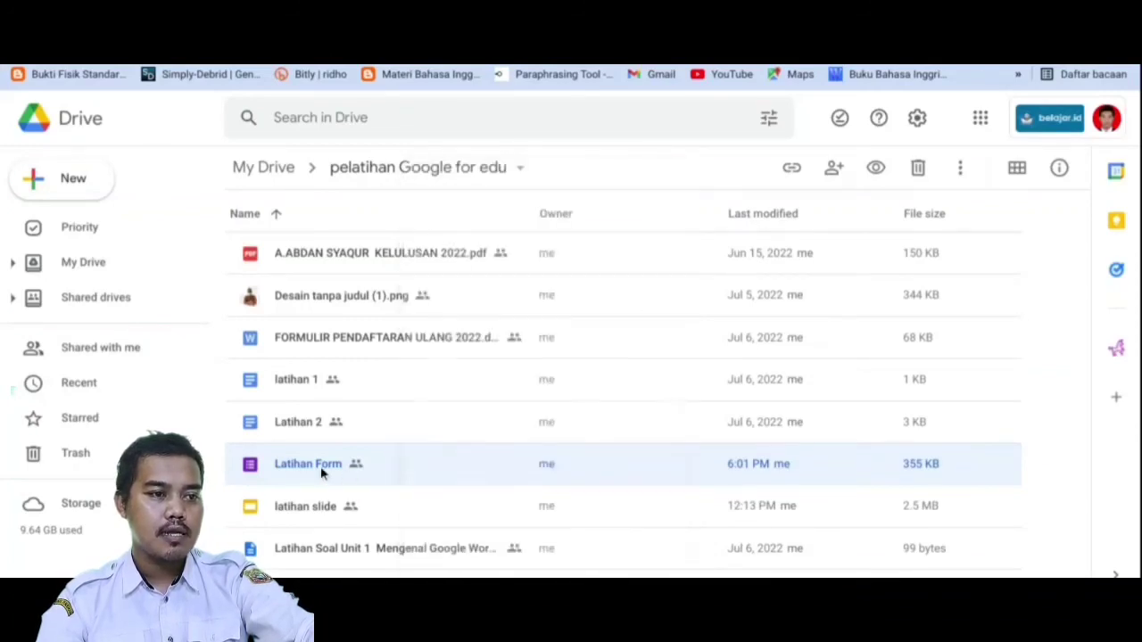
right_click(415, 464)
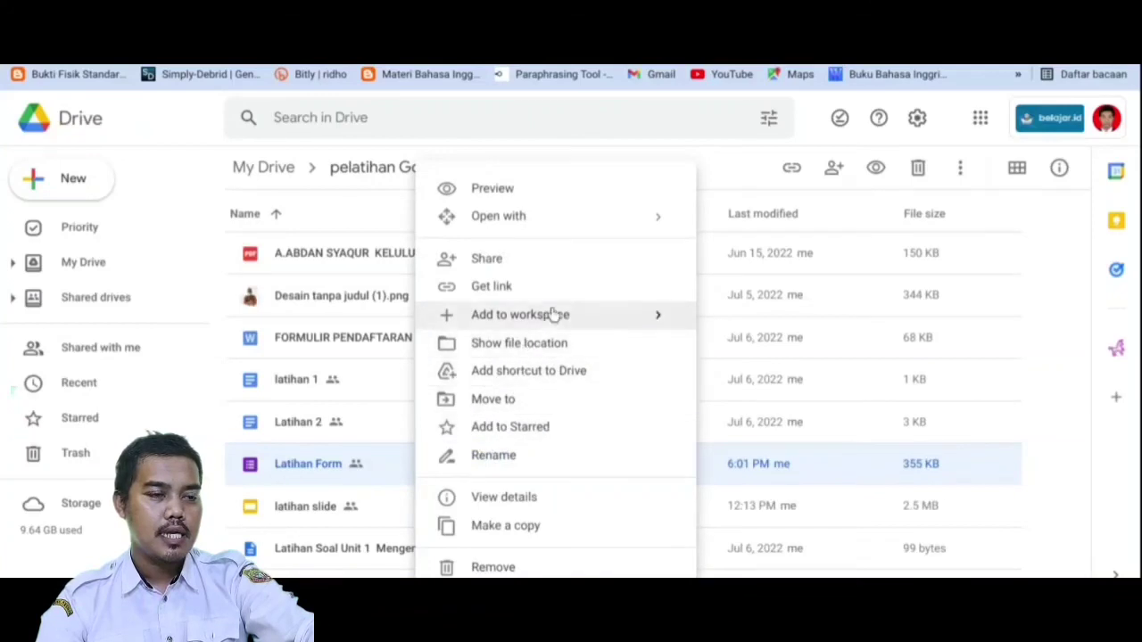
click(598, 261)
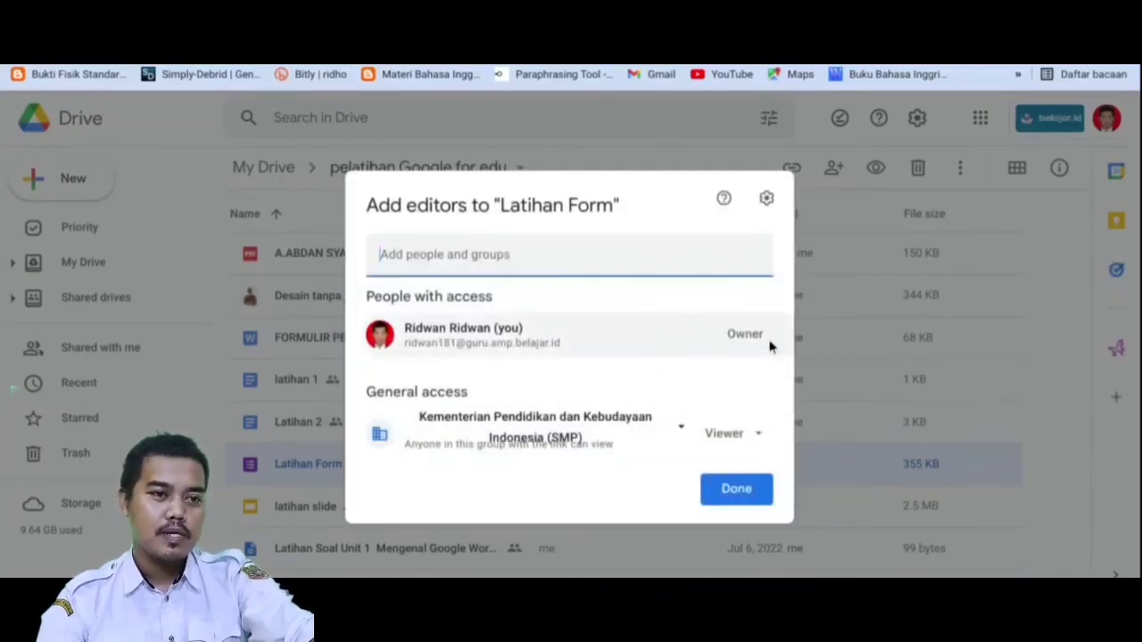
Set the general access role for Kementerian Pendidikan dan Kebudayaan Indonesia (SMP) to Editor and back to Viewer
click(758, 438)
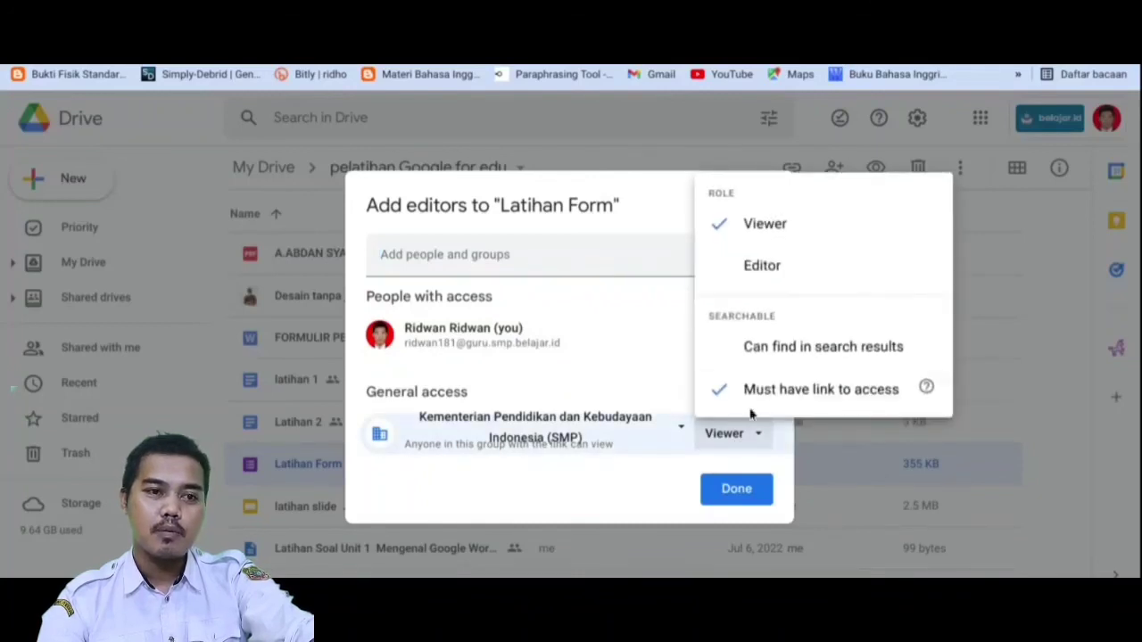
click(772, 265)
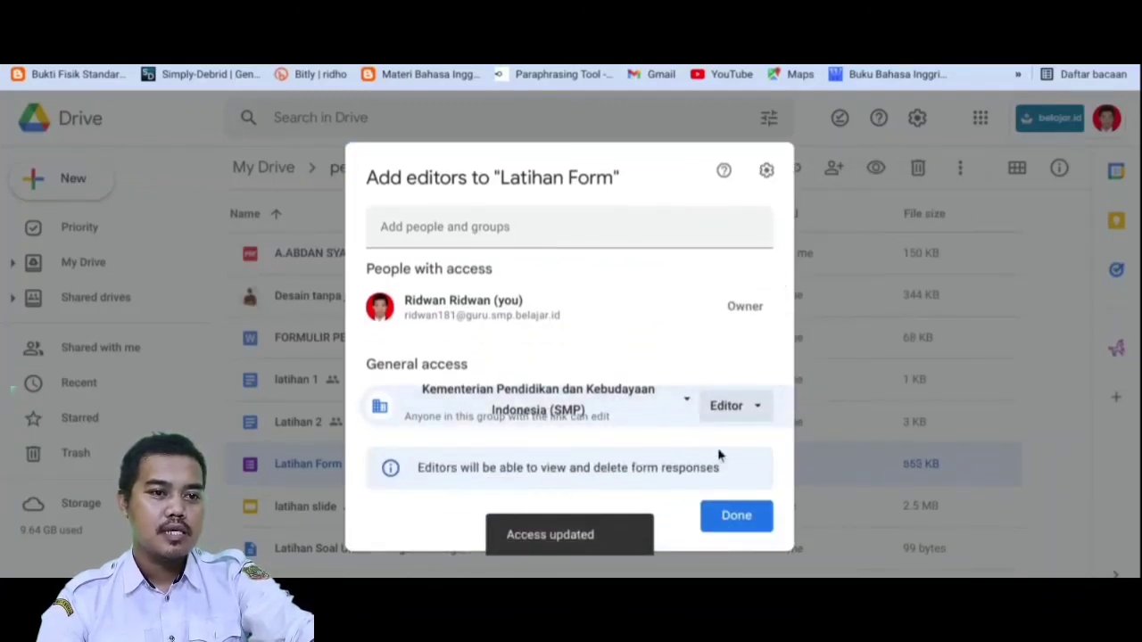
click(741, 406)
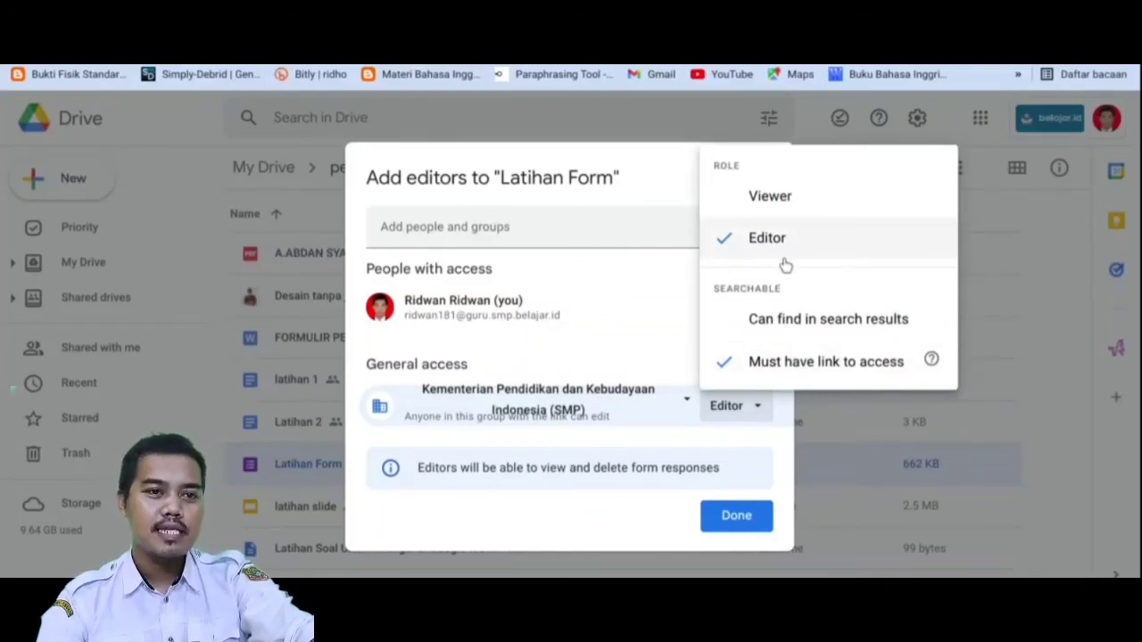
click(773, 208)
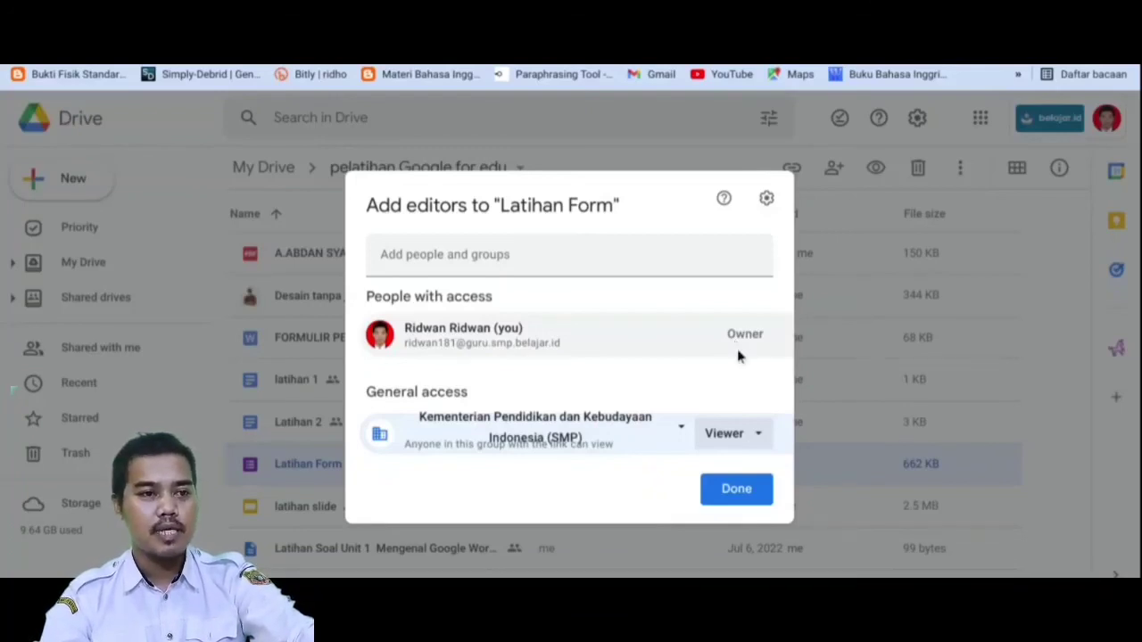
Add the first suggested contact as an editor of Latihan Form with notification on, and confirm sharing outside the organization
click(515, 256)
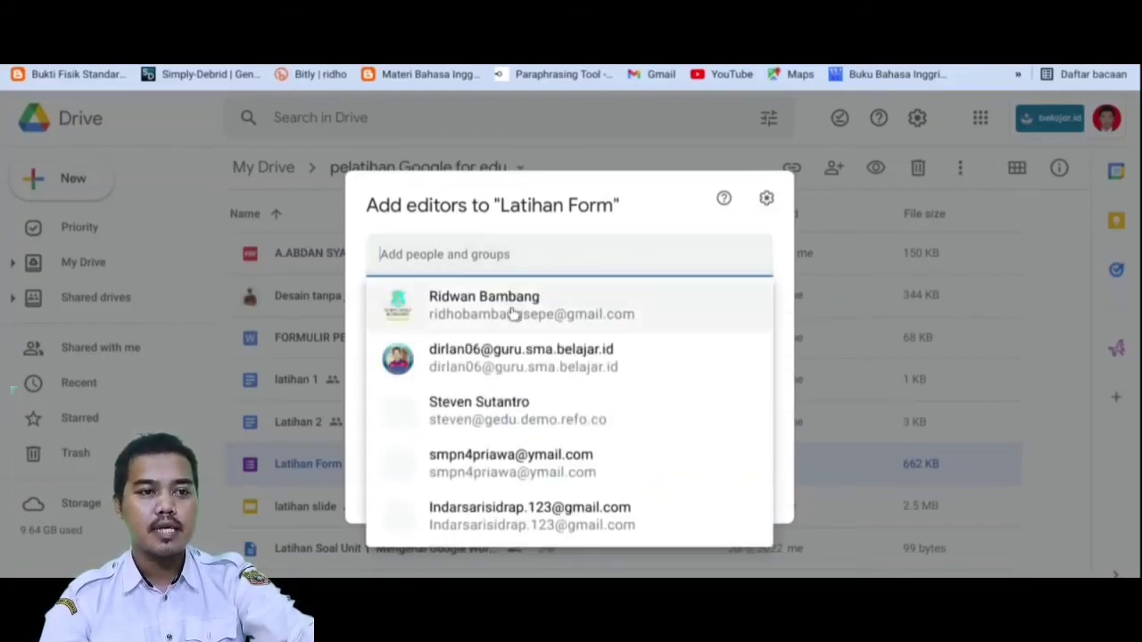
mouse_move(513, 314)
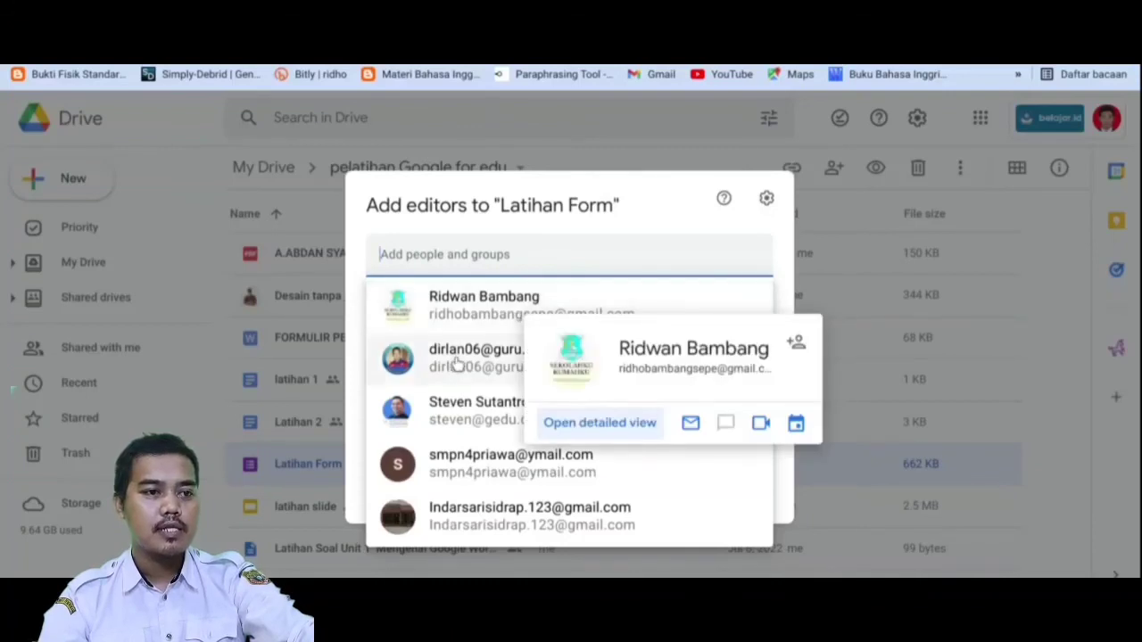
click(495, 314)
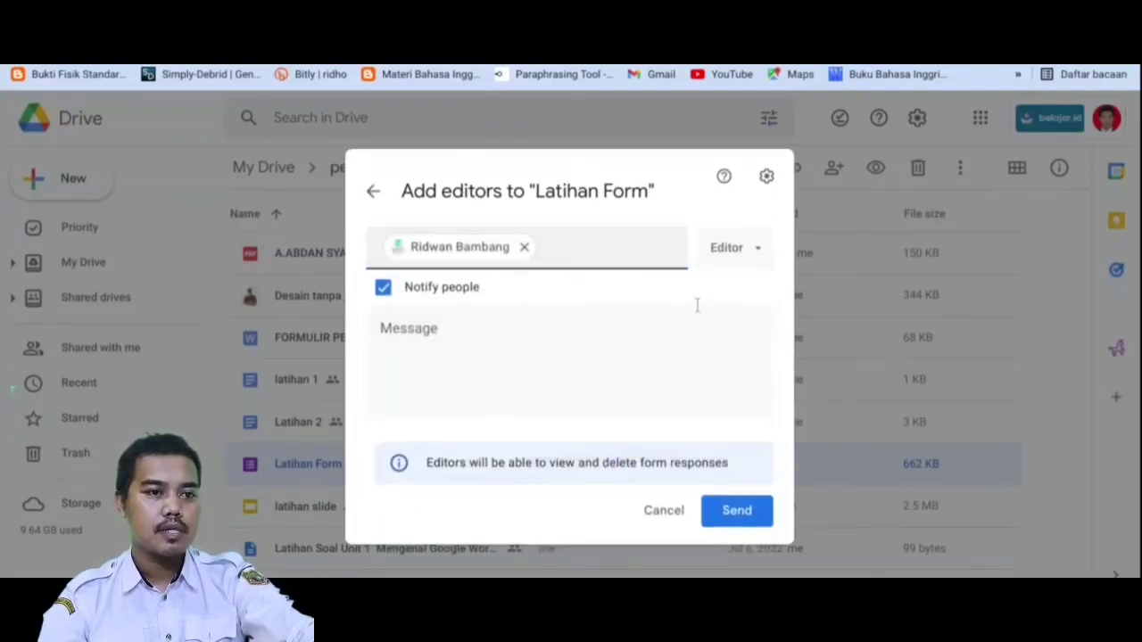
click(714, 518)
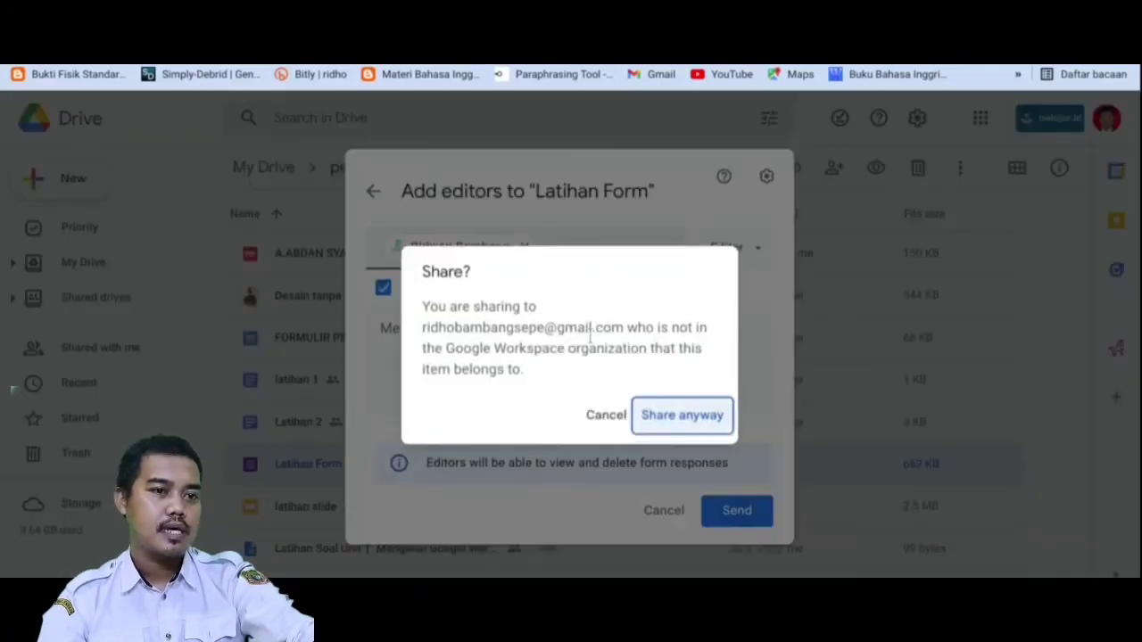
click(657, 421)
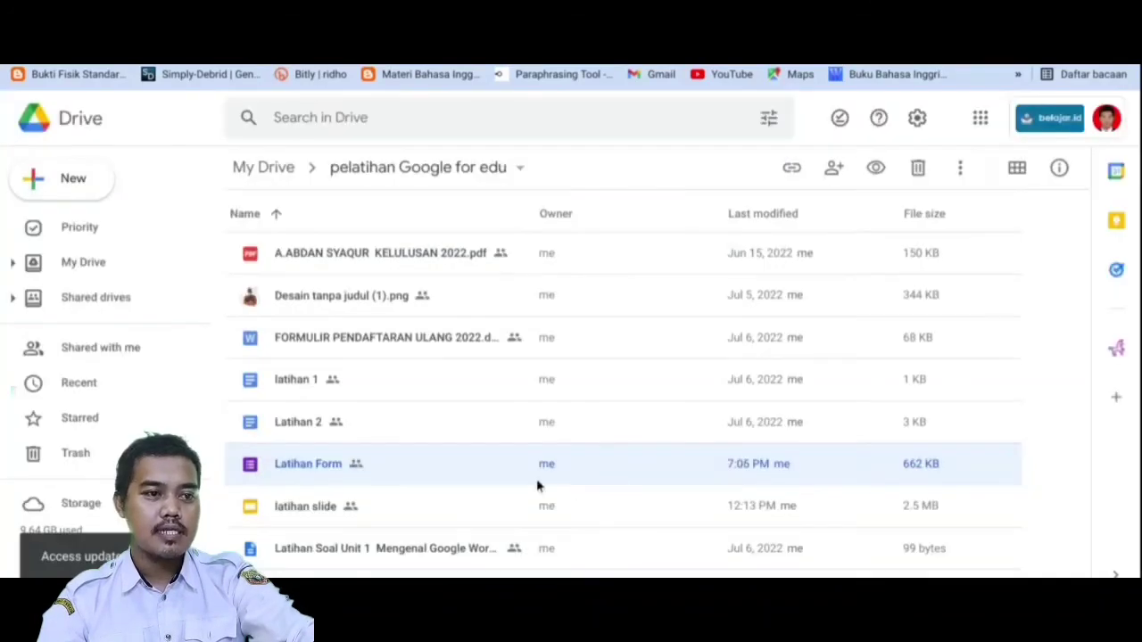
Switch back to the form, view its full and shortened links in the sending options, and close them
double_click(486, 480)
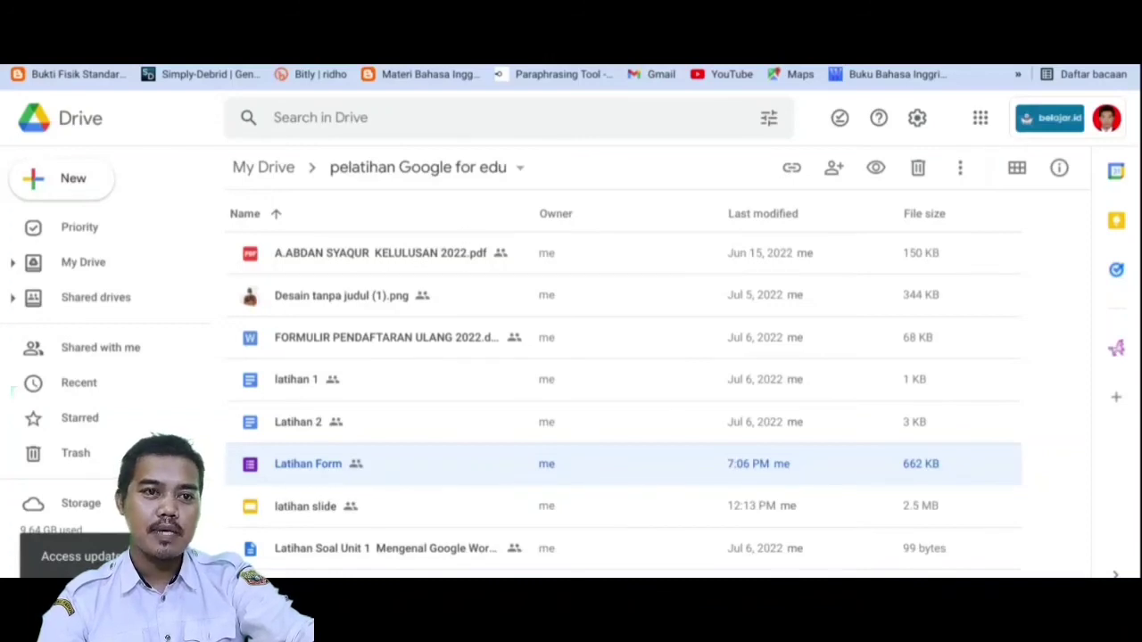
click(1017, 114)
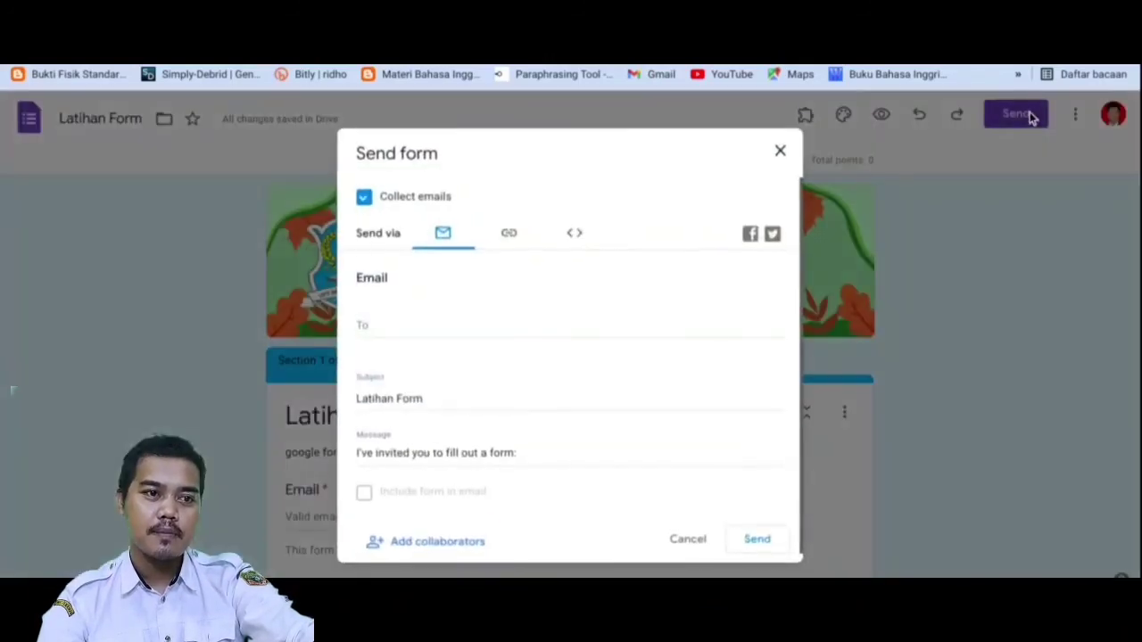
click(505, 236)
click(437, 305)
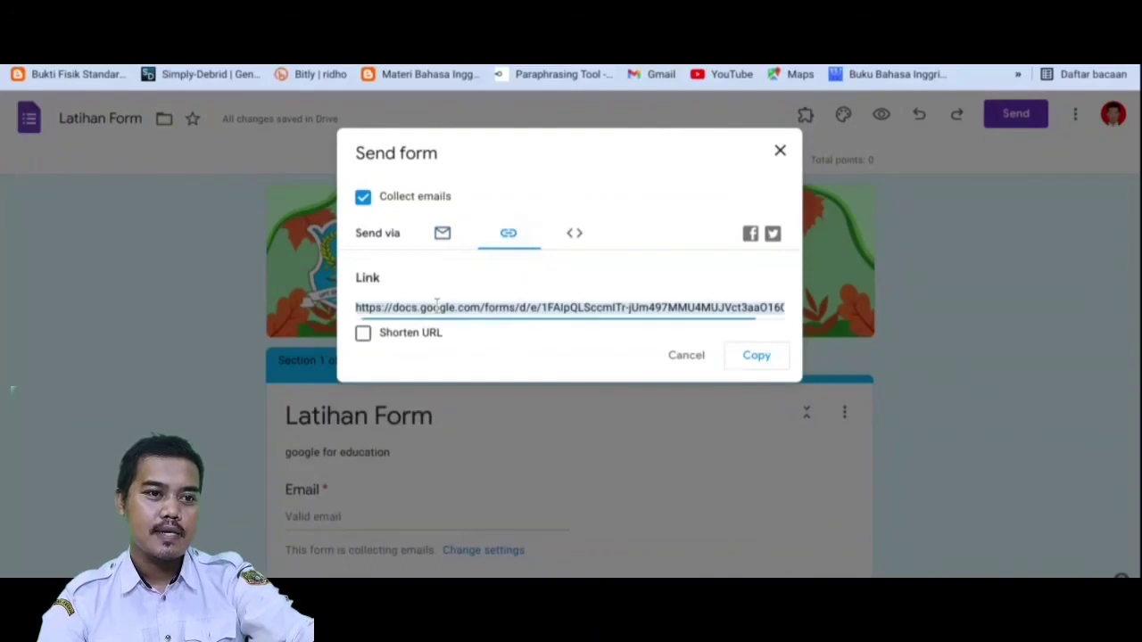
click(417, 342)
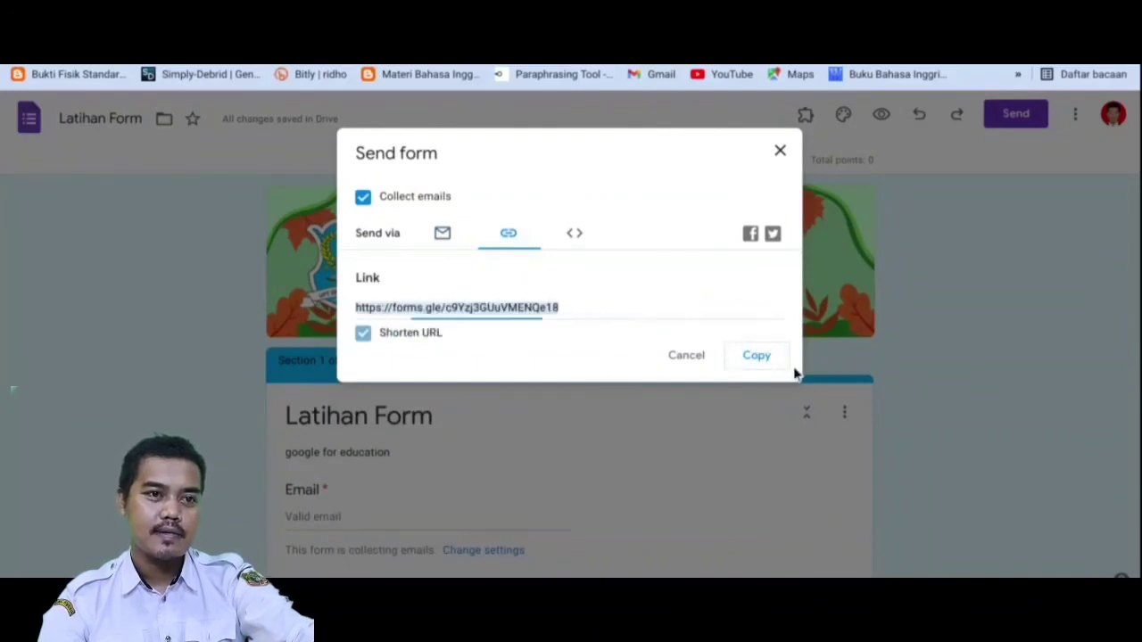
click(783, 151)
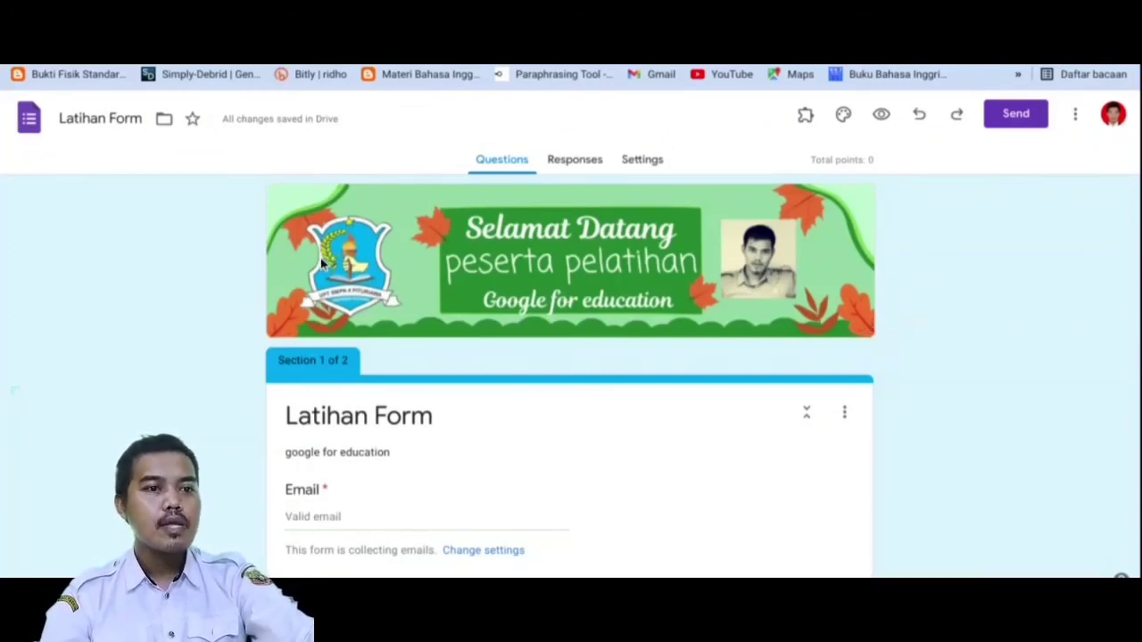
Look through the form's questions, view the list of installed add-ons, and close the list
scroll(827, 420, down, 5)
scroll(981, 369, up, 5)
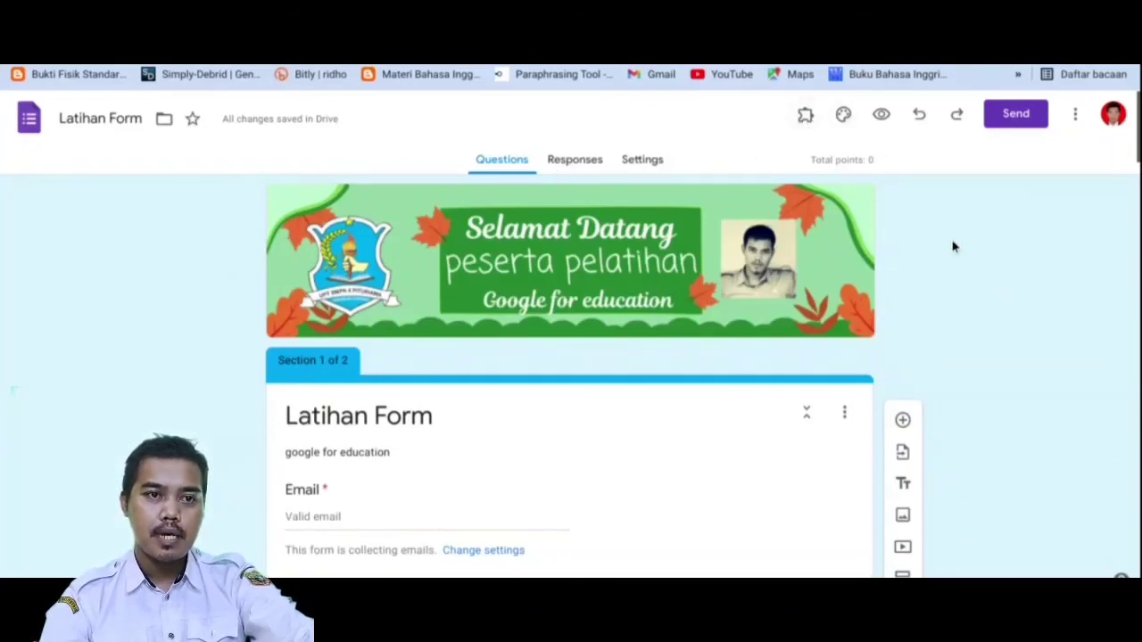
click(805, 115)
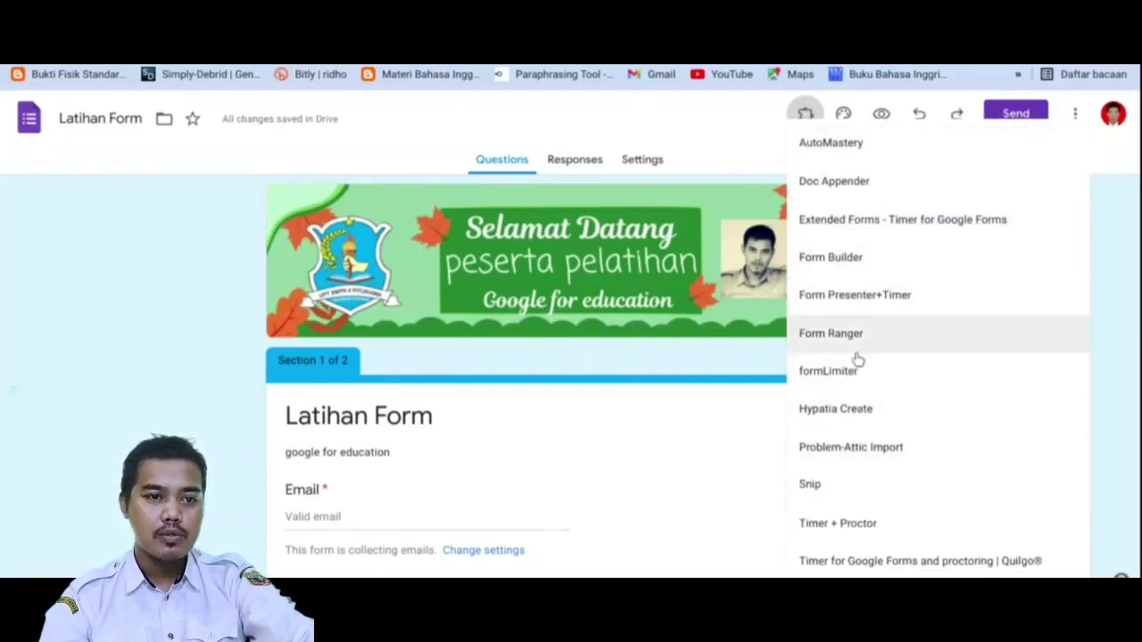
click(229, 312)
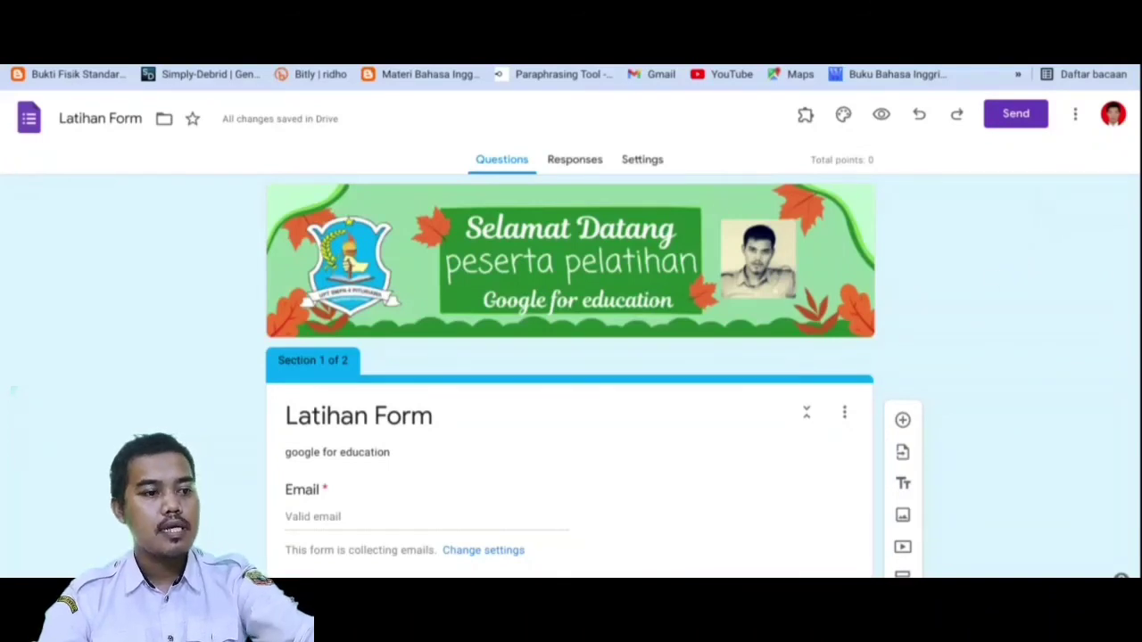
Switch to the blogstuff article on the 10 best Google Form add-ons and read its table of contents
key(alt+Tab)
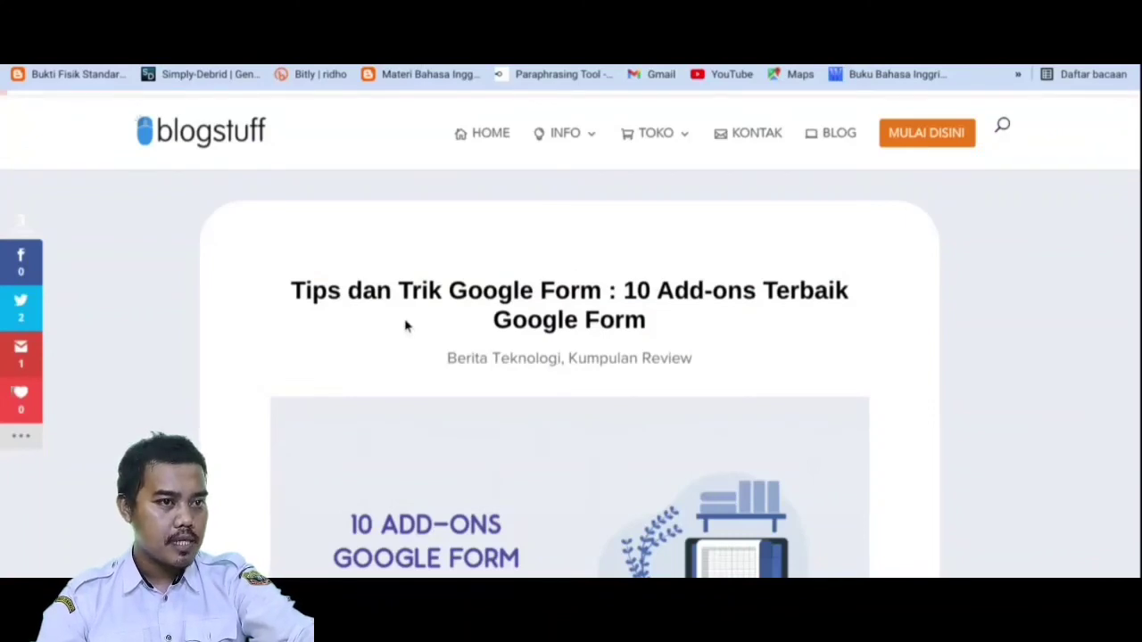
scroll(408, 324, down, 1)
scroll(601, 295, down, 1)
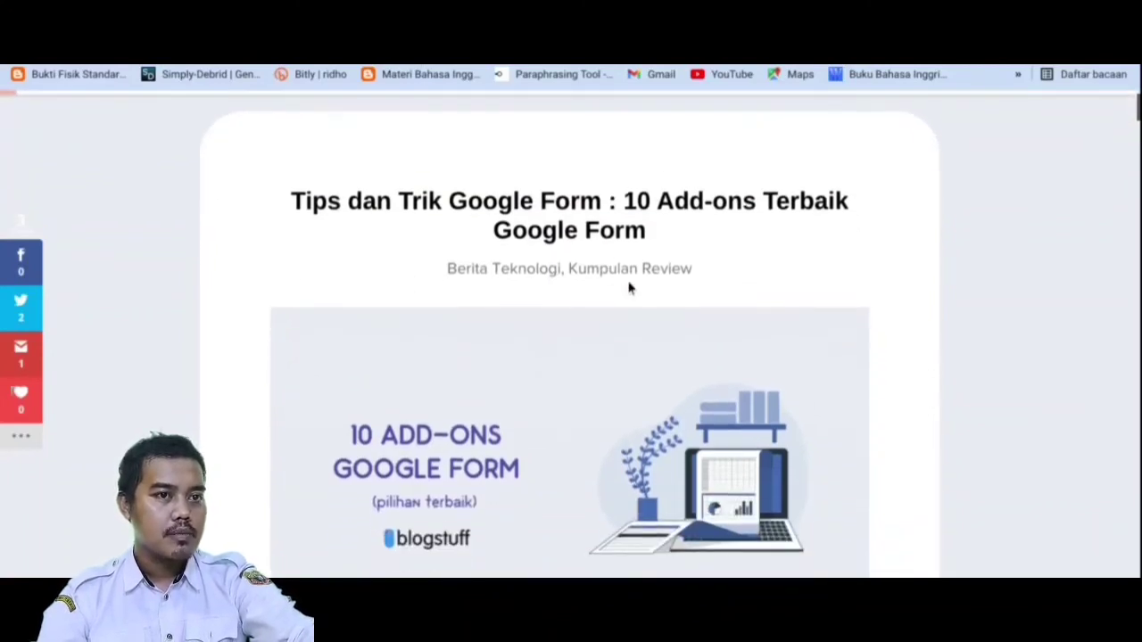
scroll(628, 287, down, 6)
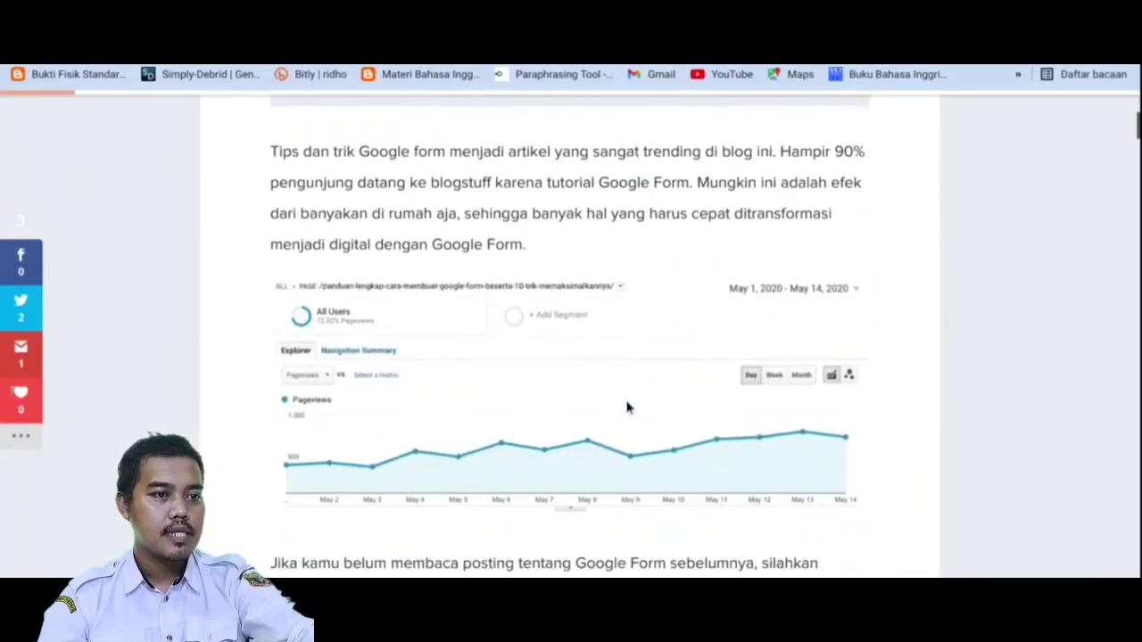
scroll(626, 408, down, 12)
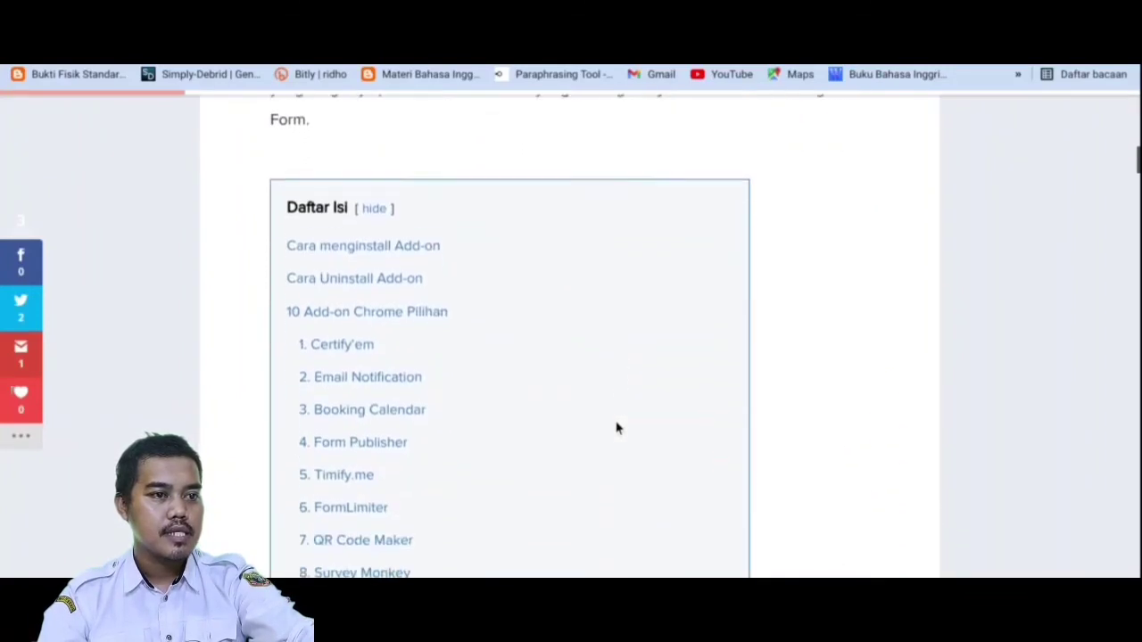
scroll(616, 427, down, 2)
scroll(460, 290, up, 1)
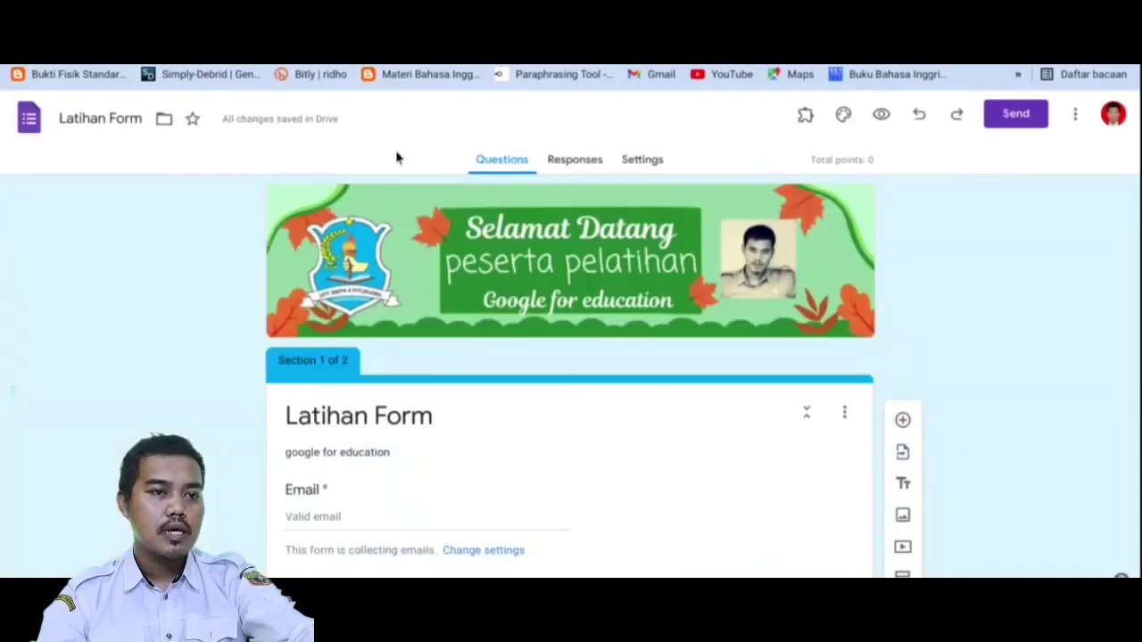
scroll(620, 321, down, 3)
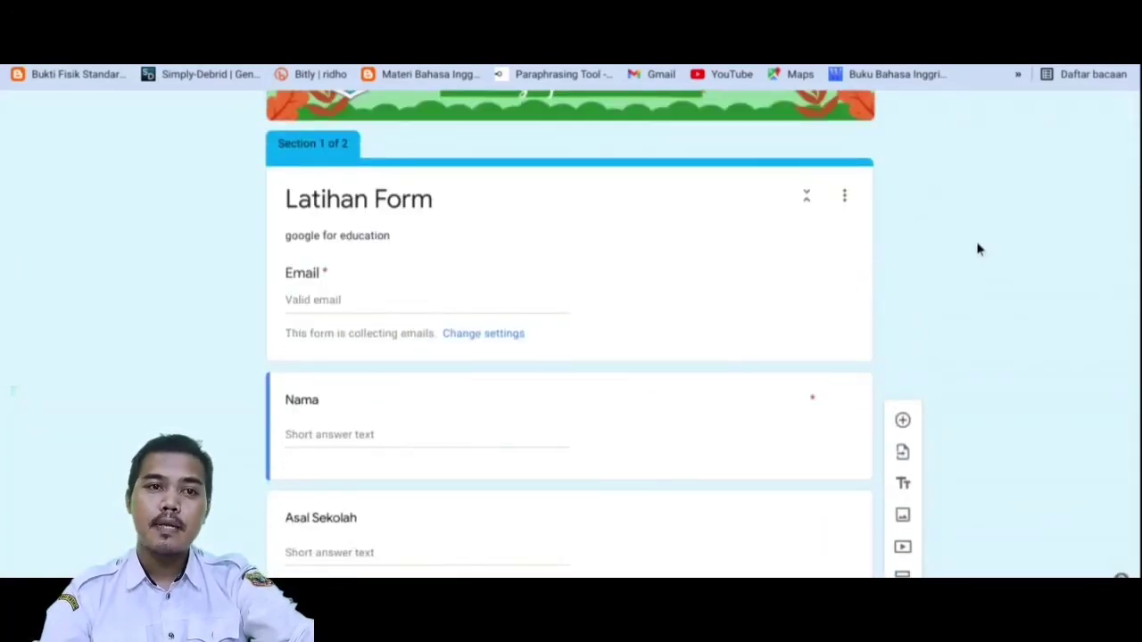
scroll(972, 263, up, 3)
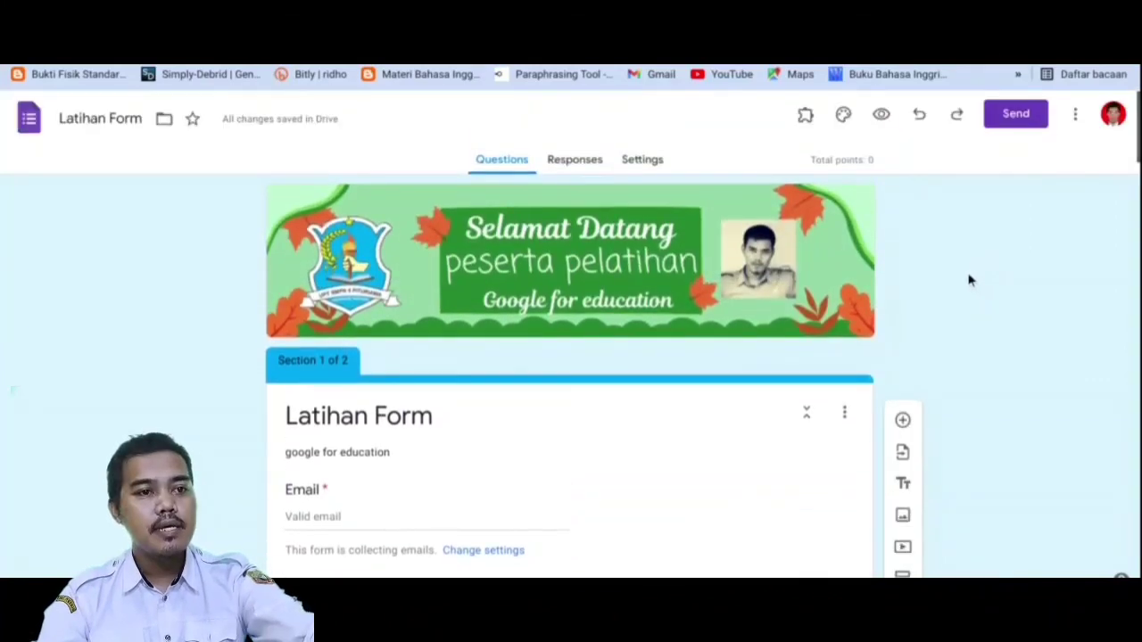